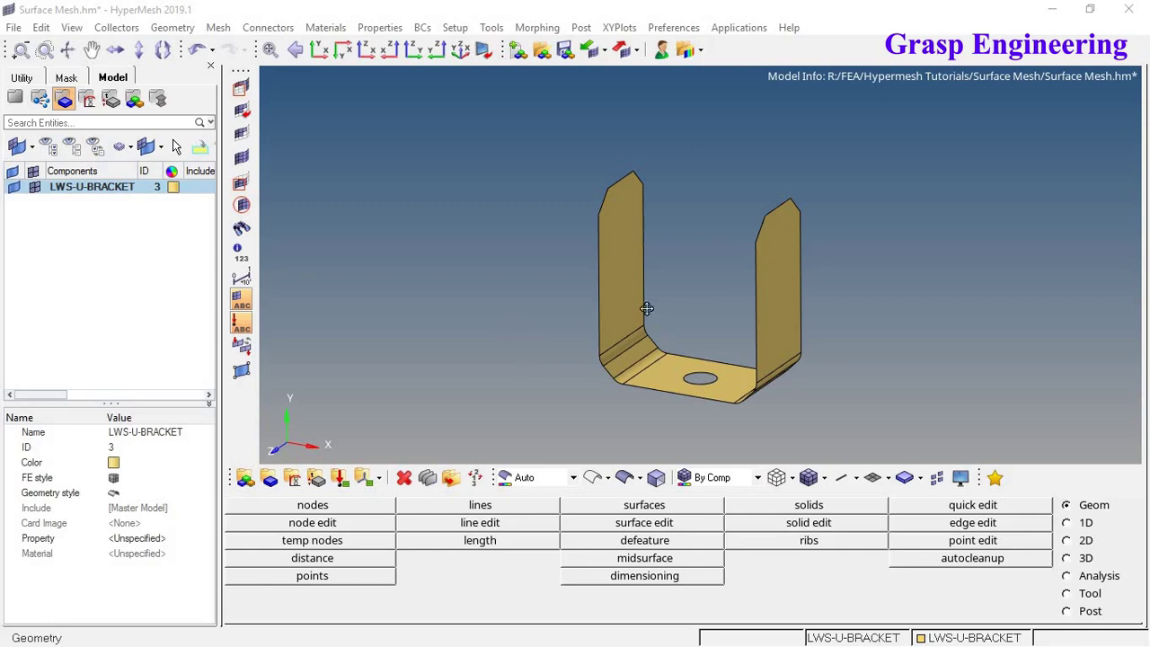
Examine the U-bracket's surfaces and edges from several angles, both in the plain shaded view and in the 2D automesh topology view
mouse_move(643, 305)
ctrl+mouse_down()
mouse_move(718, 342)
mouse_move(824, 357)
mouse_move(659, 389)
mouse_move(677, 384)
ctrl+mouse_up()
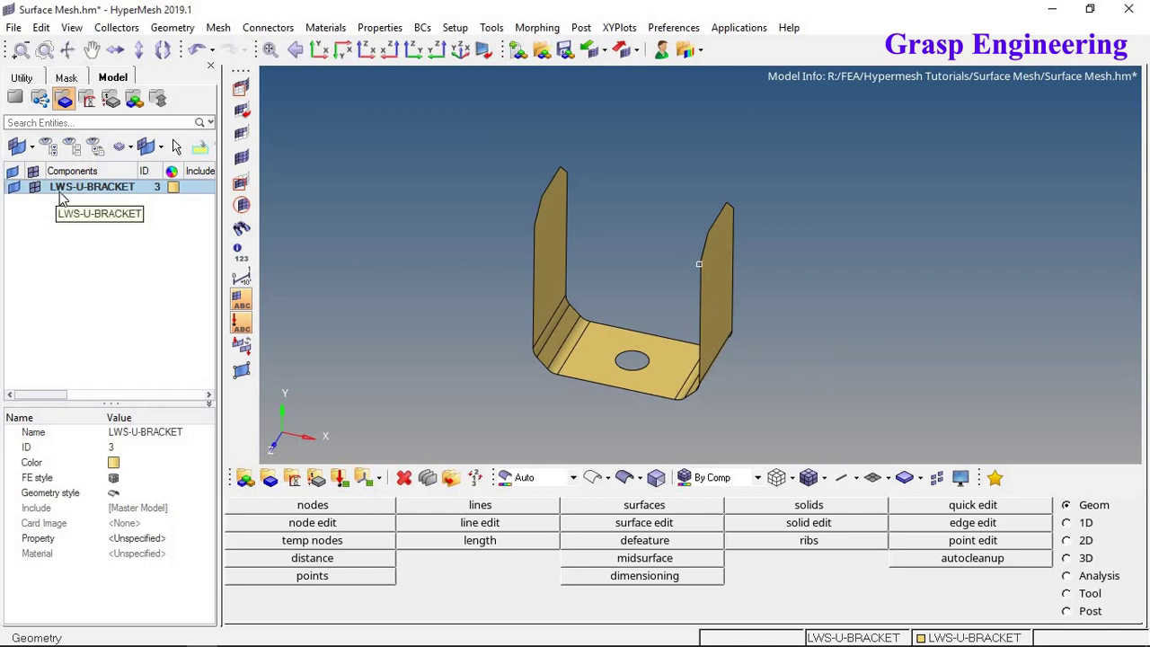
ctrl+drag(643, 332, 606, 185)
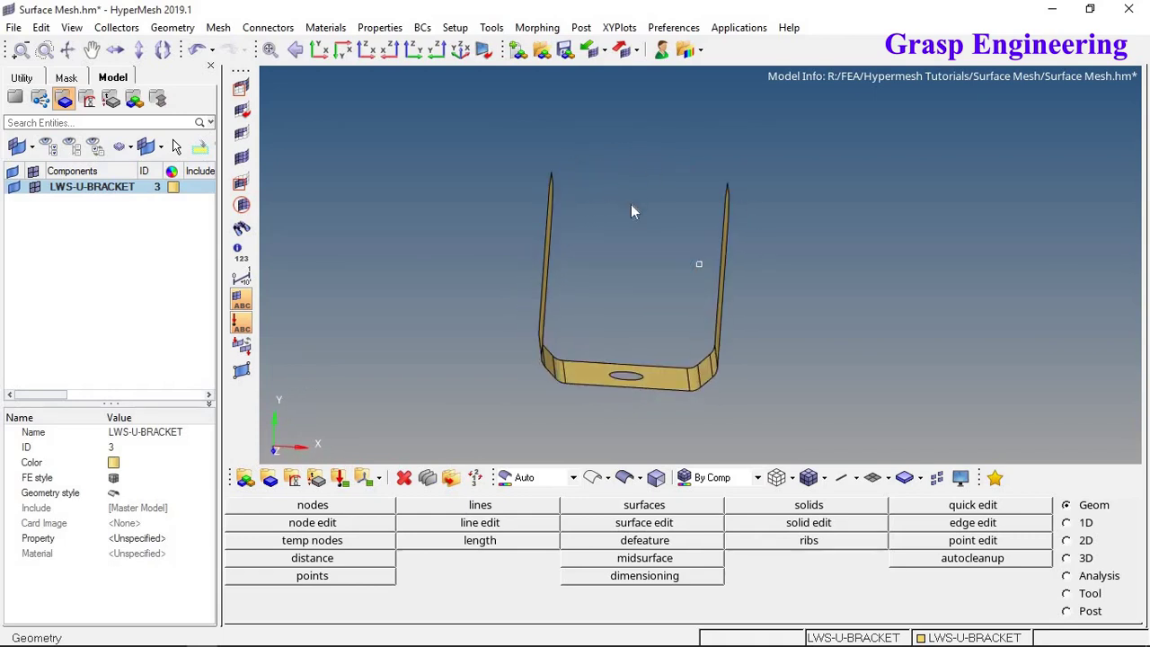
ctrl+drag(631, 268, 644, 294)
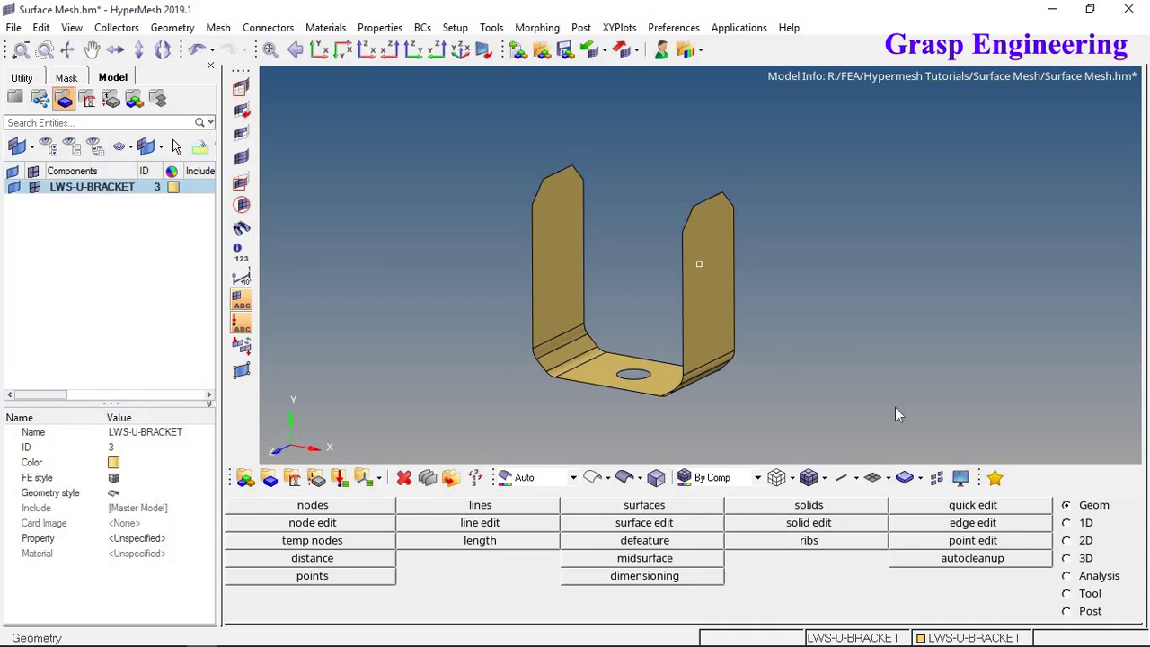
click(1067, 543)
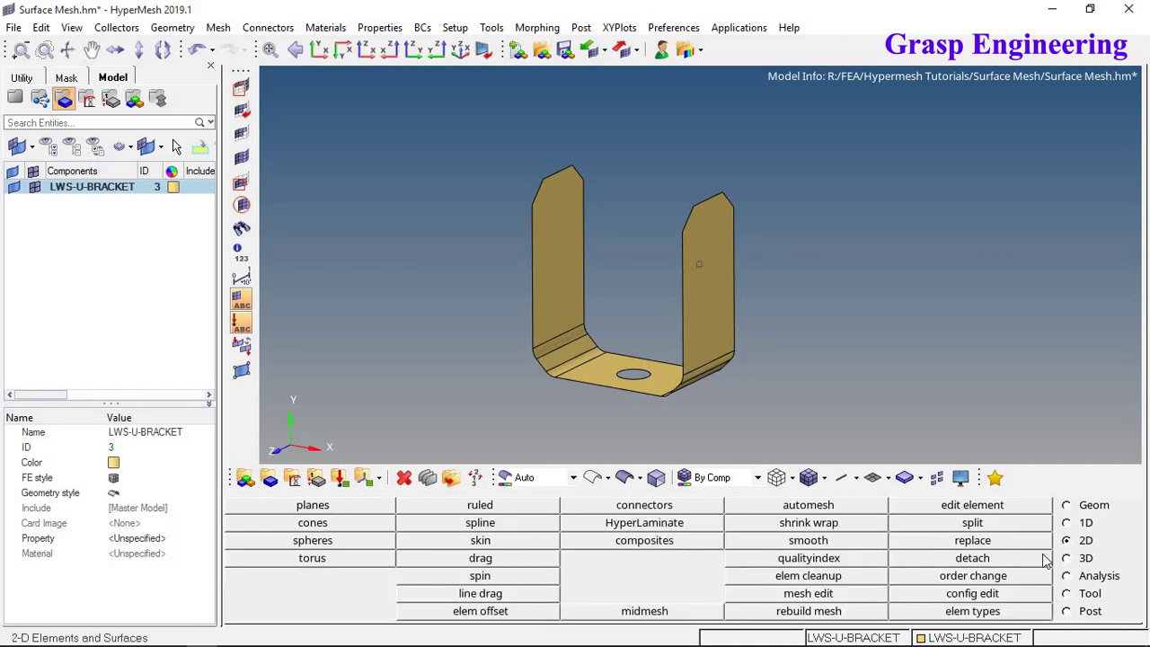
click(808, 506)
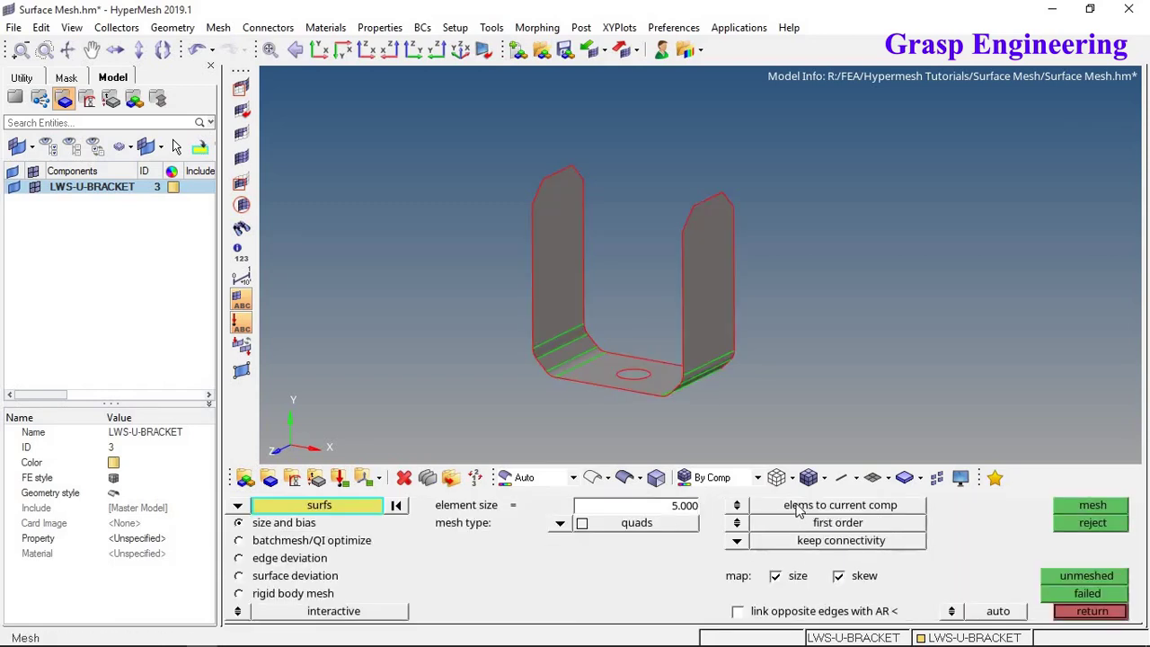
mouse_move(675, 333)
ctrl+mouse_down()
mouse_move(688, 313)
mouse_move(674, 326)
mouse_move(626, 326)
mouse_move(648, 336)
ctrl+mouse_up()
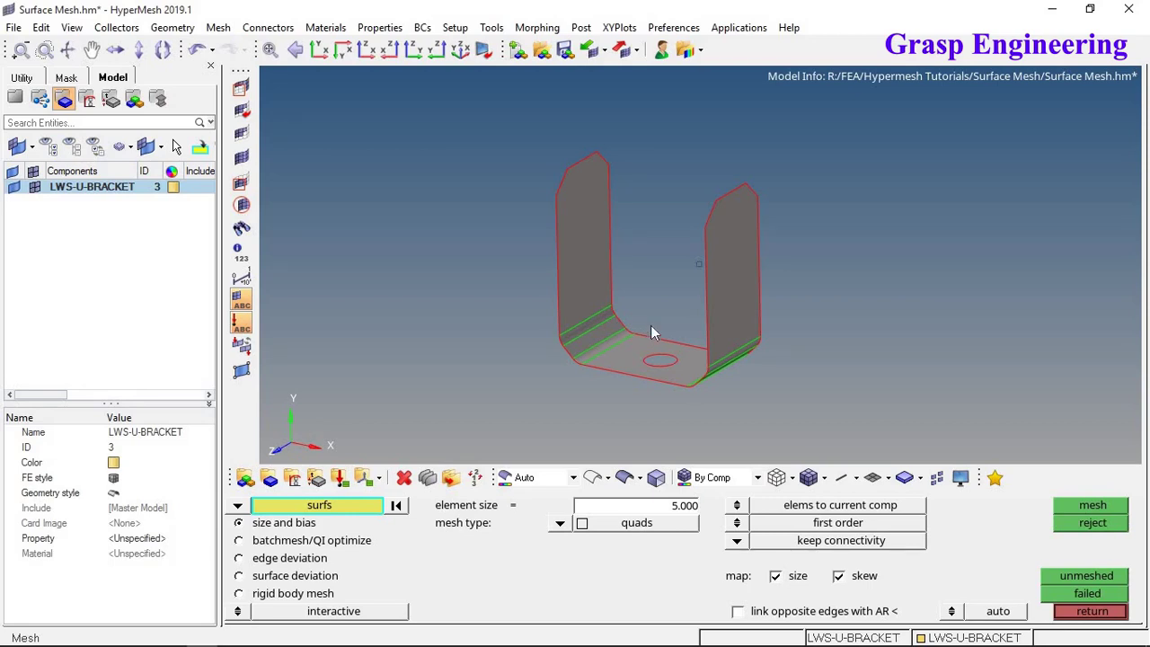
mouse_move(613, 321)
ctrl+mouse_down()
mouse_move(632, 198)
mouse_move(643, 323)
mouse_move(698, 261)
mouse_move(662, 264)
mouse_move(678, 315)
ctrl+mouse_up()
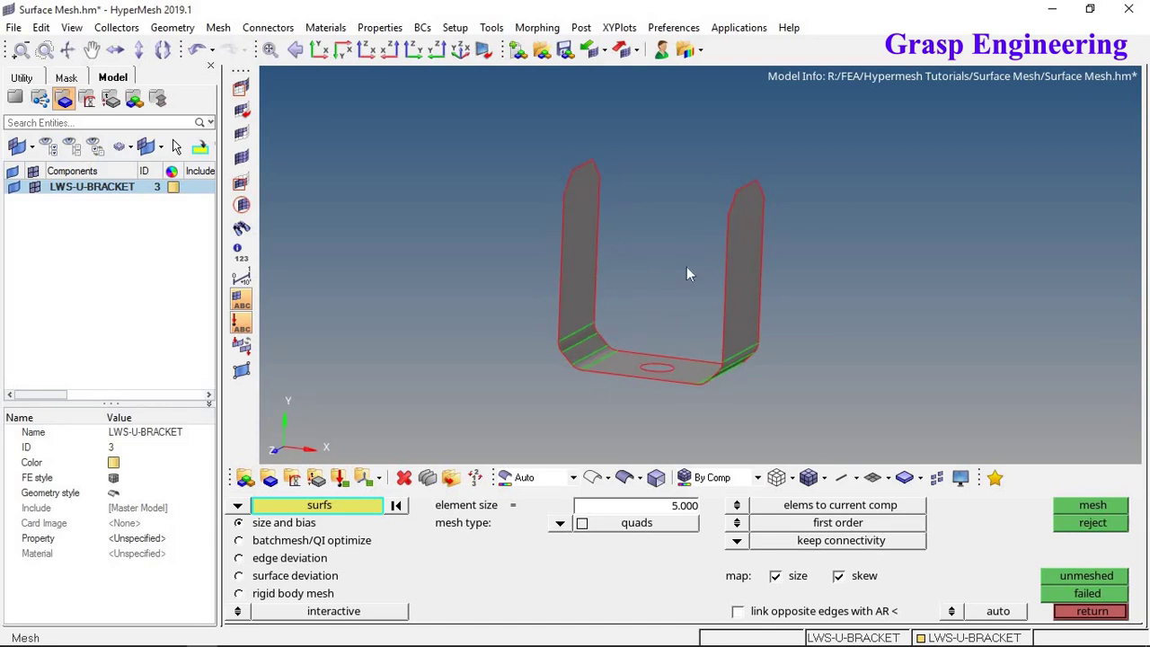
mouse_move(686, 268)
ctrl+mouse_down()
mouse_move(636, 282)
mouse_move(652, 284)
ctrl+mouse_up()
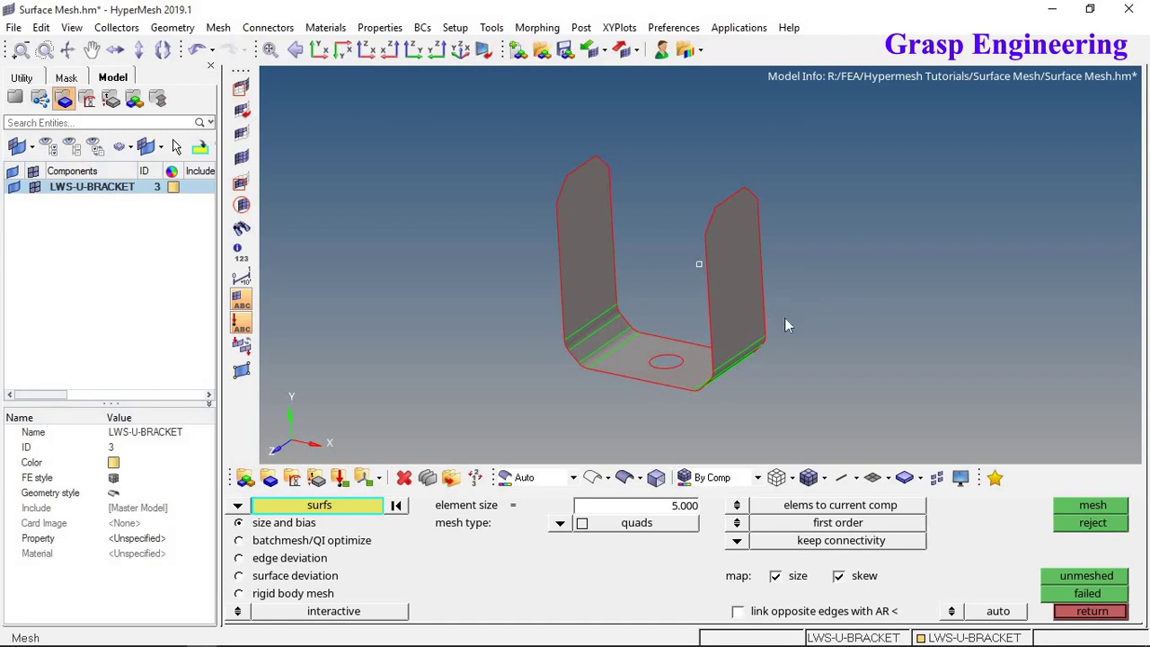
click(1086, 612)
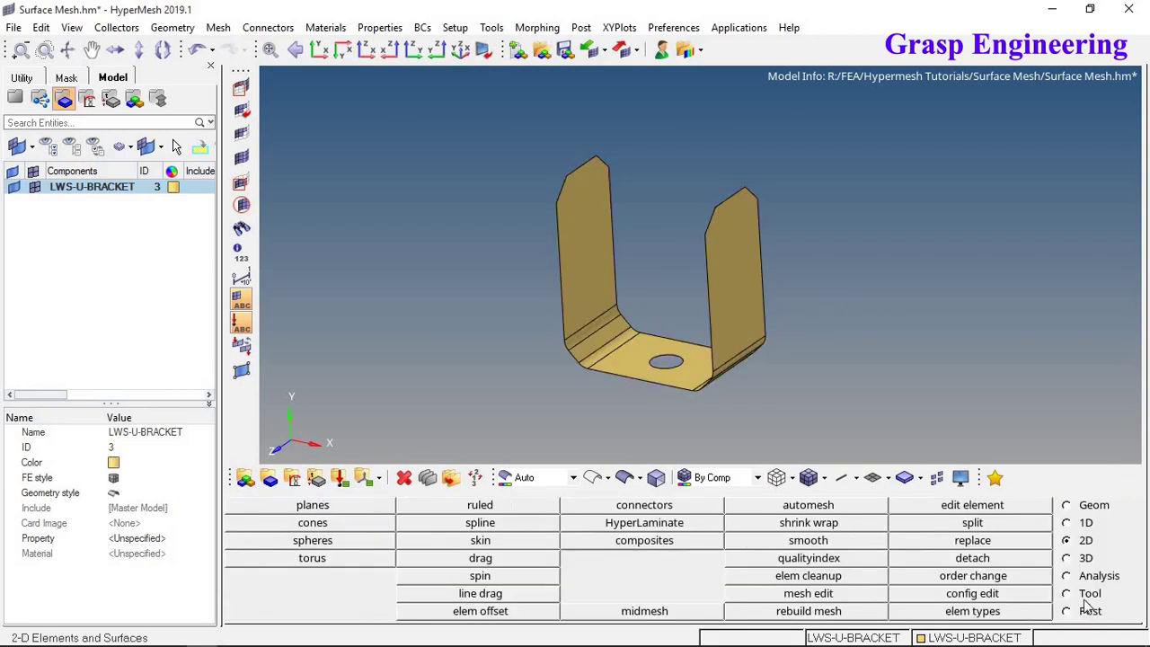
Start a 2D automesh with surfaces as the entity type and try selecting the bracket's flat base surface
click(845, 512)
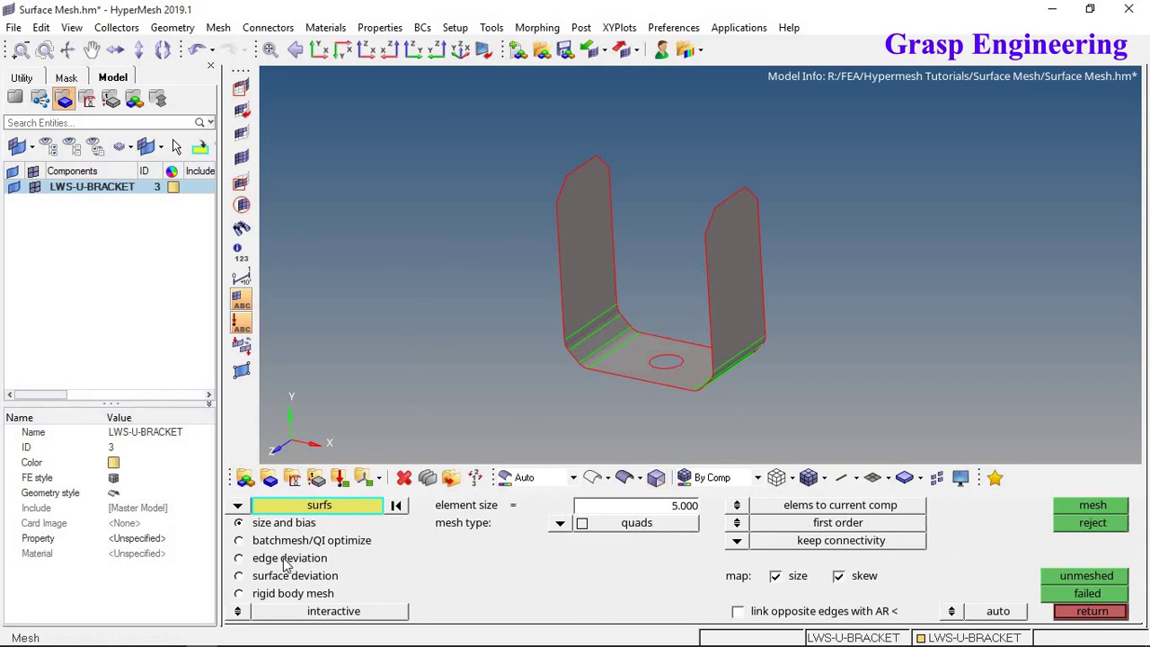
click(238, 505)
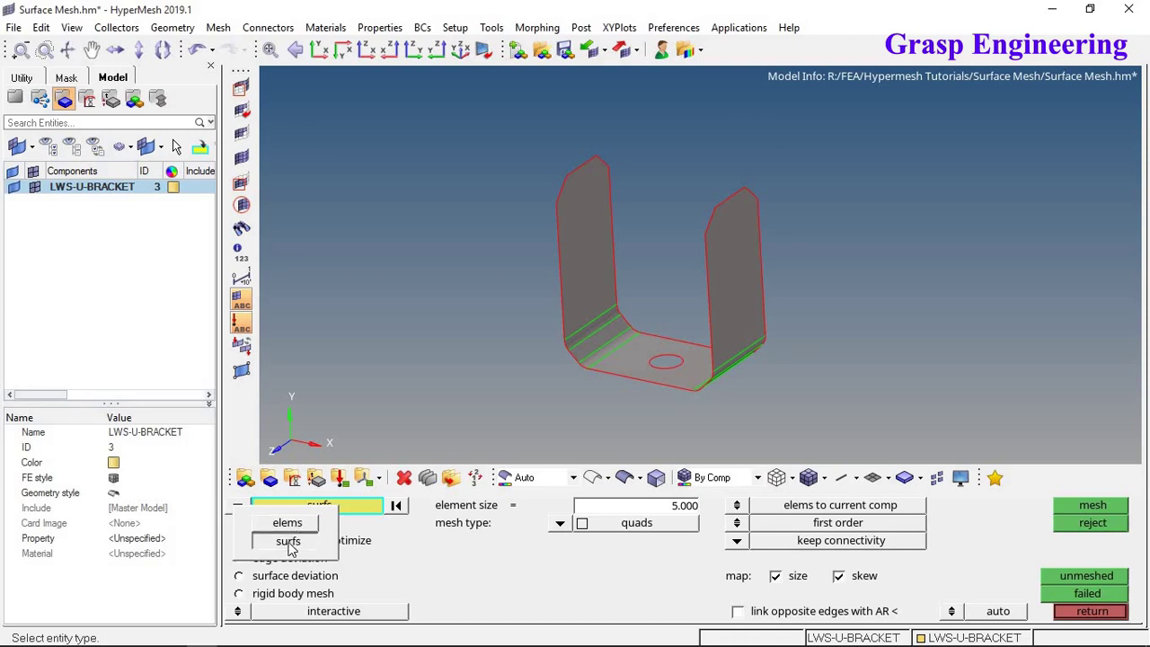
click(288, 543)
click(319, 506)
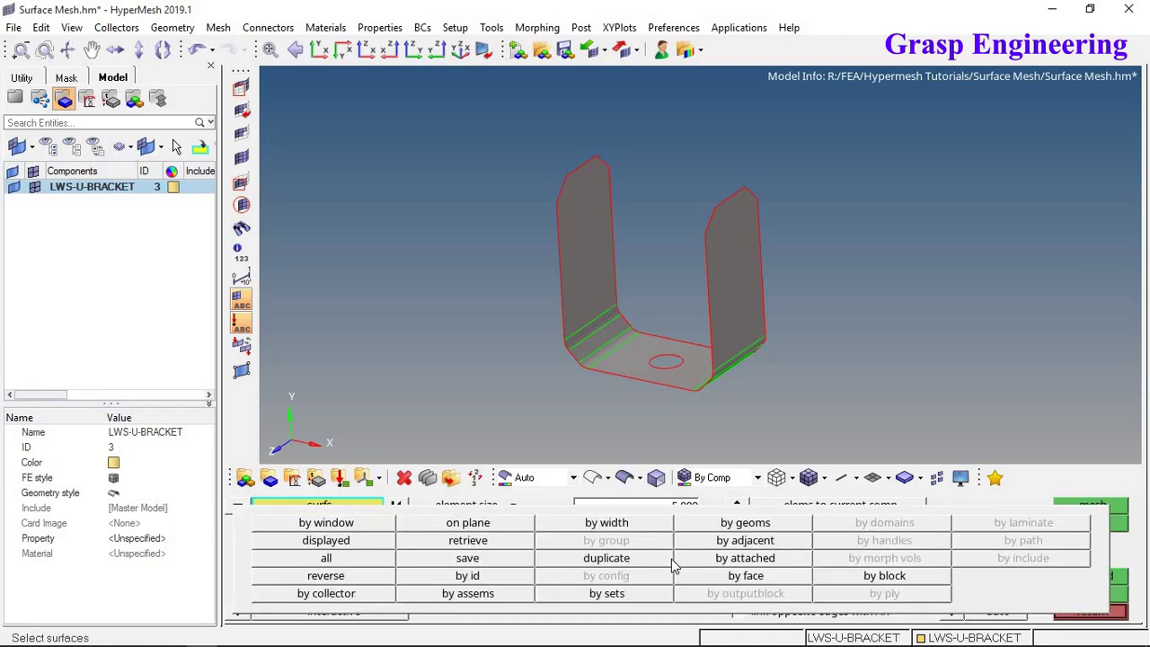
click(674, 564)
click(636, 370)
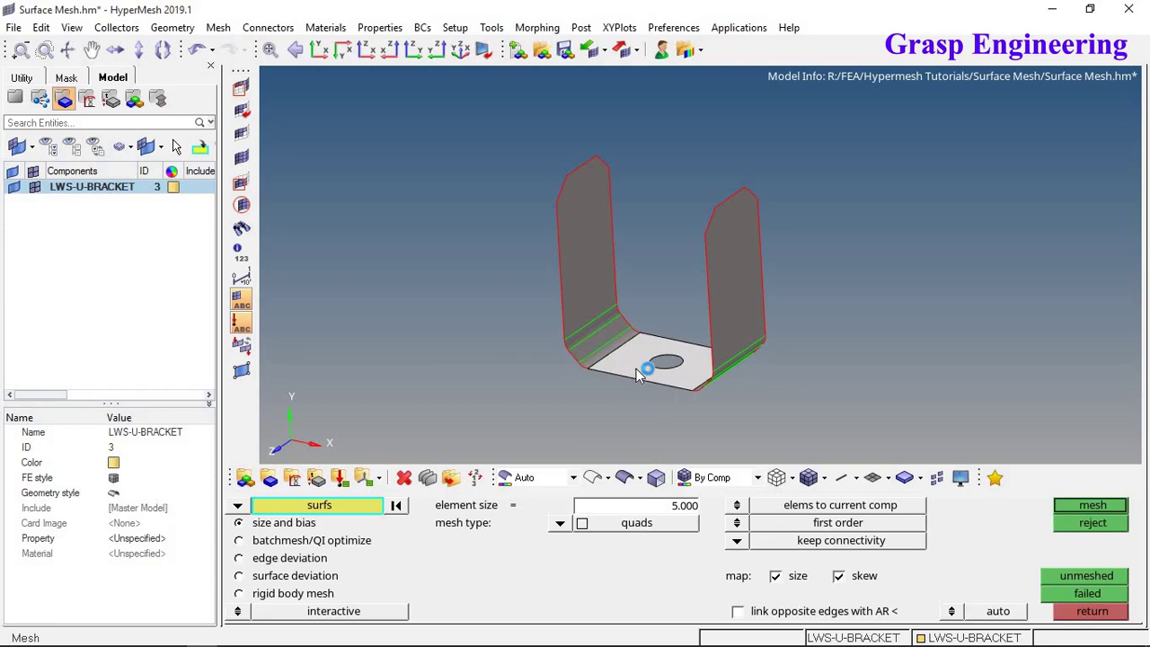
click(334, 506)
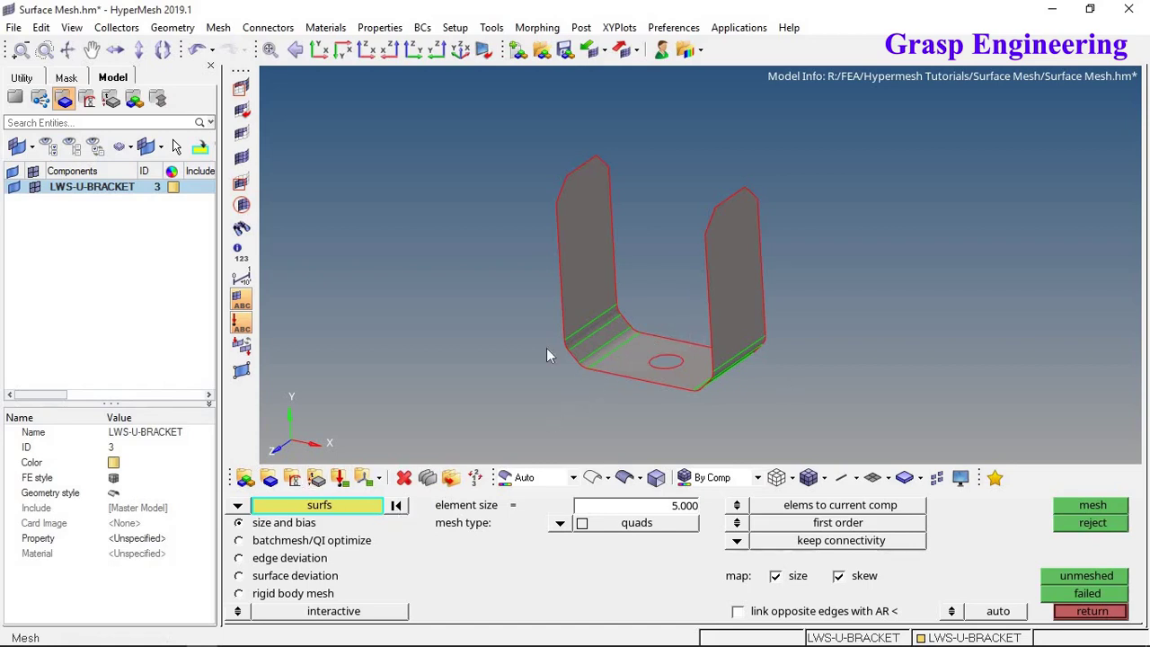
Try selecting one upright leg surface for automeshing, open its element size for editing, and leave without meshing
mouse_move(569, 352)
ctrl+mouse_down()
mouse_move(773, 352)
mouse_move(744, 277)
mouse_move(653, 366)
mouse_move(570, 330)
mouse_move(664, 296)
mouse_move(589, 338)
mouse_move(657, 354)
mouse_move(582, 258)
ctrl+mouse_up()
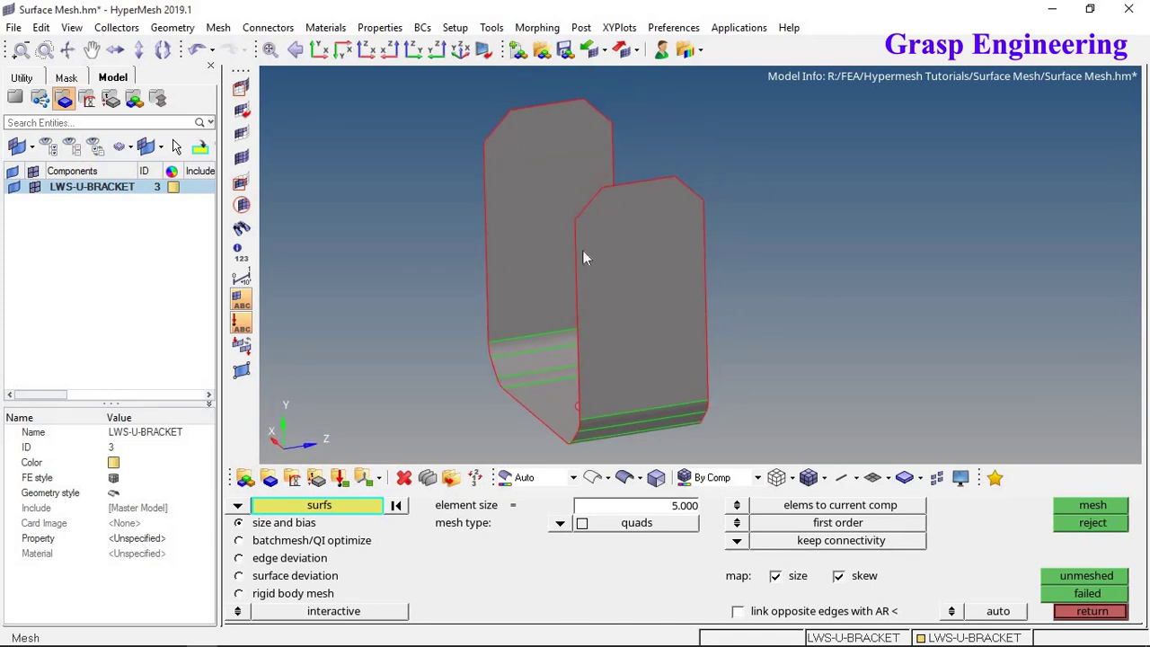
mouse_move(598, 351)
ctrl+mouse_down()
mouse_move(685, 365)
mouse_move(616, 388)
ctrl+mouse_up()
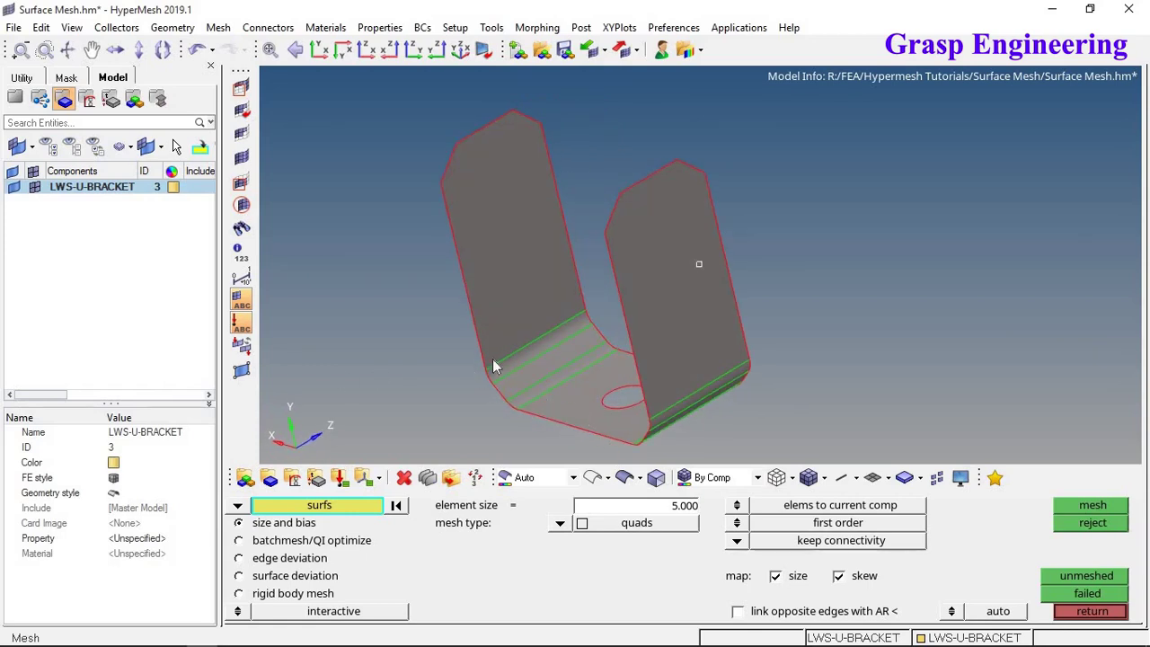
ctrl+drag(793, 408, 703, 364)
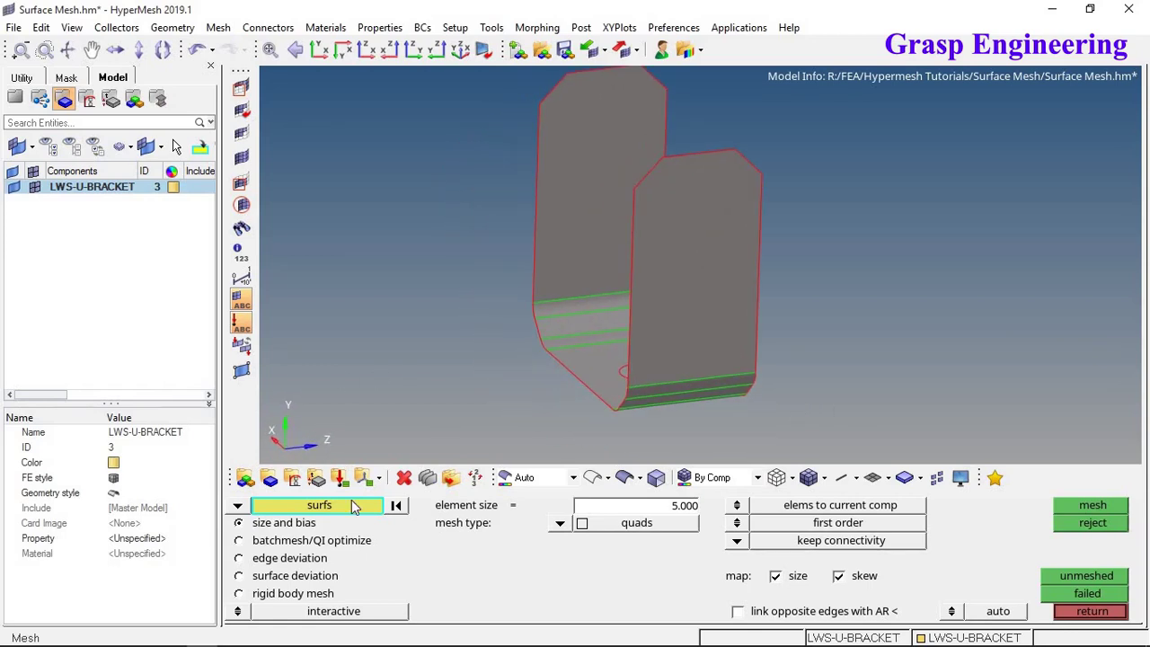
click(683, 370)
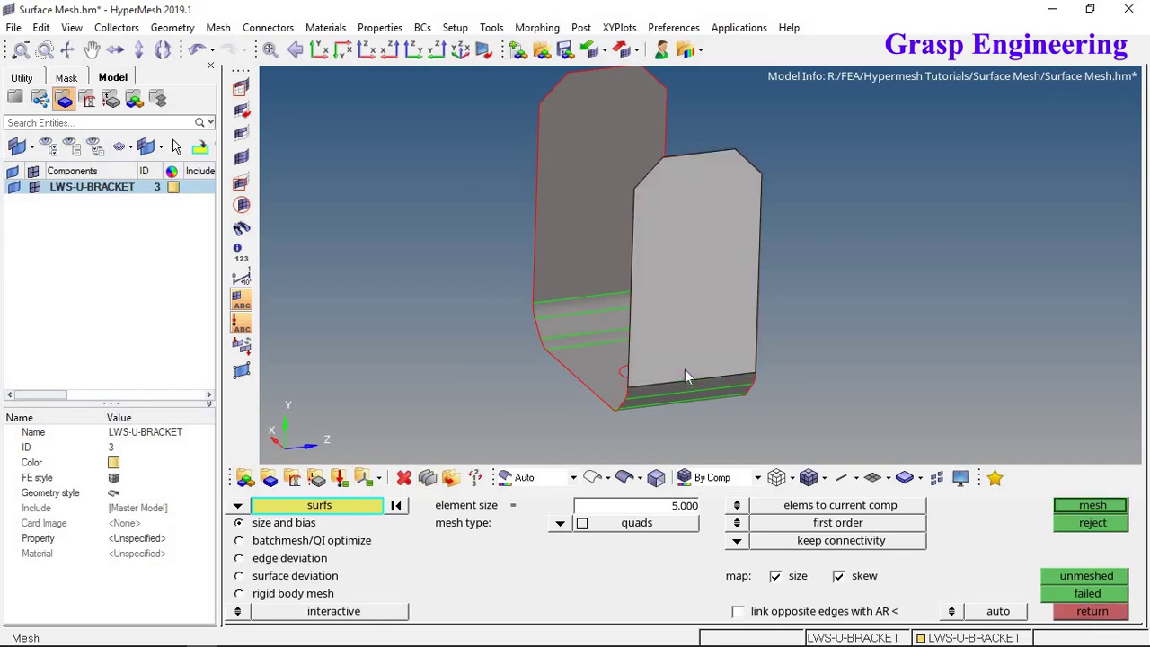
click(664, 506)
scroll(678, 398, up, 2)
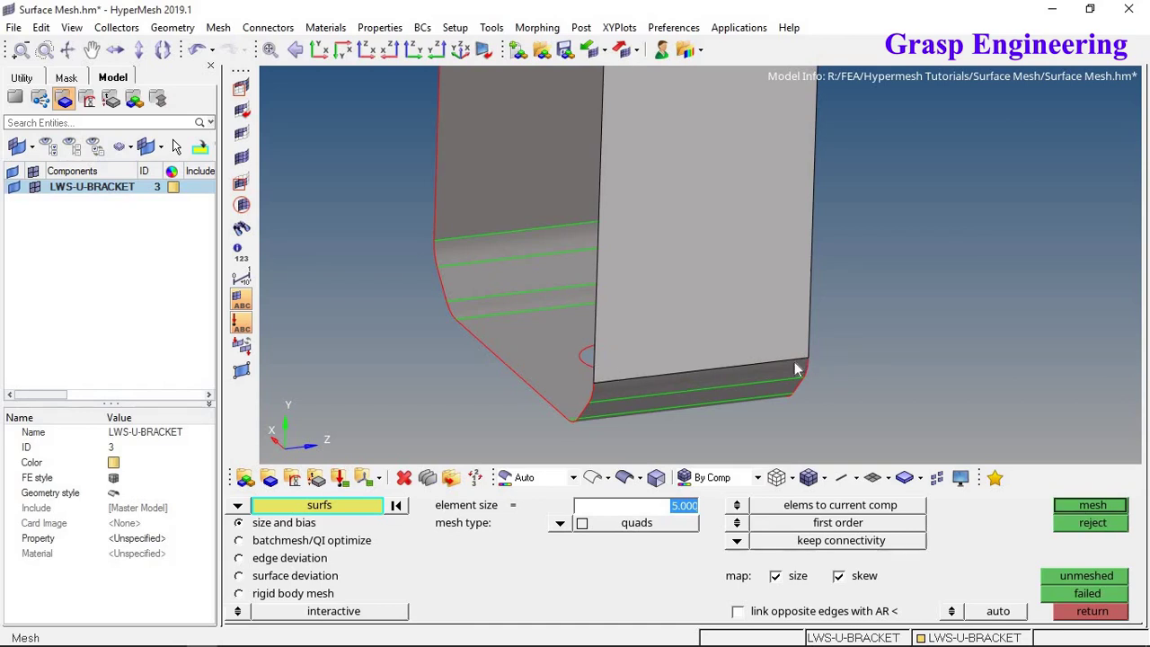
click(1089, 614)
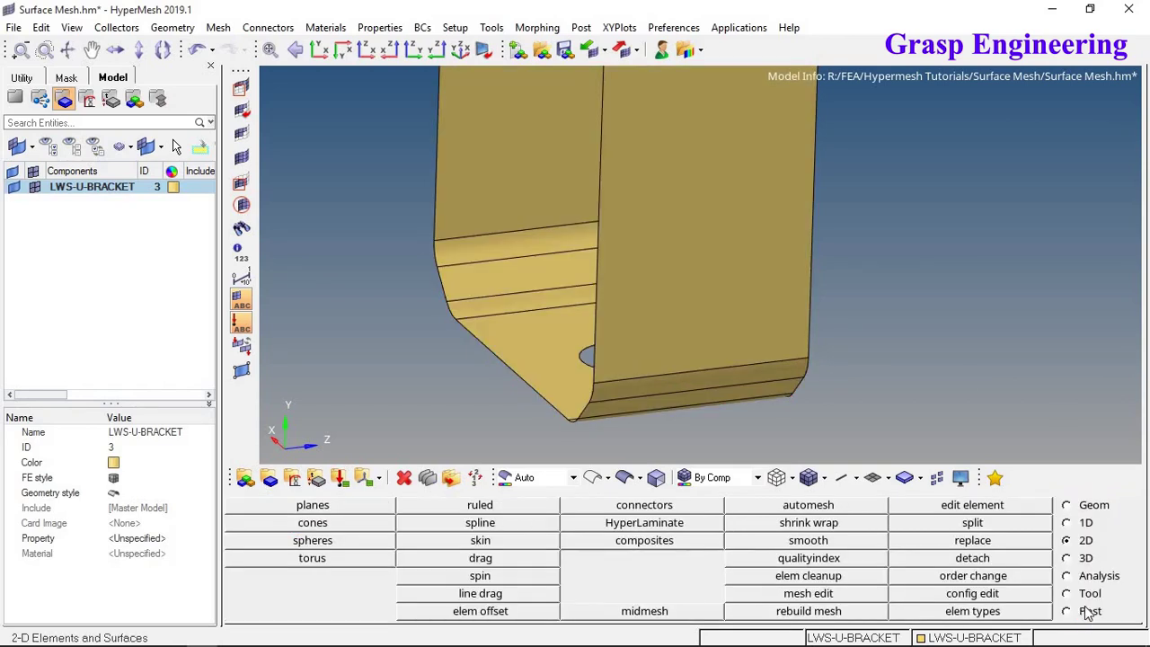
Measure the two-point distance between the end points of the upright leg's lower edge
click(1079, 508)
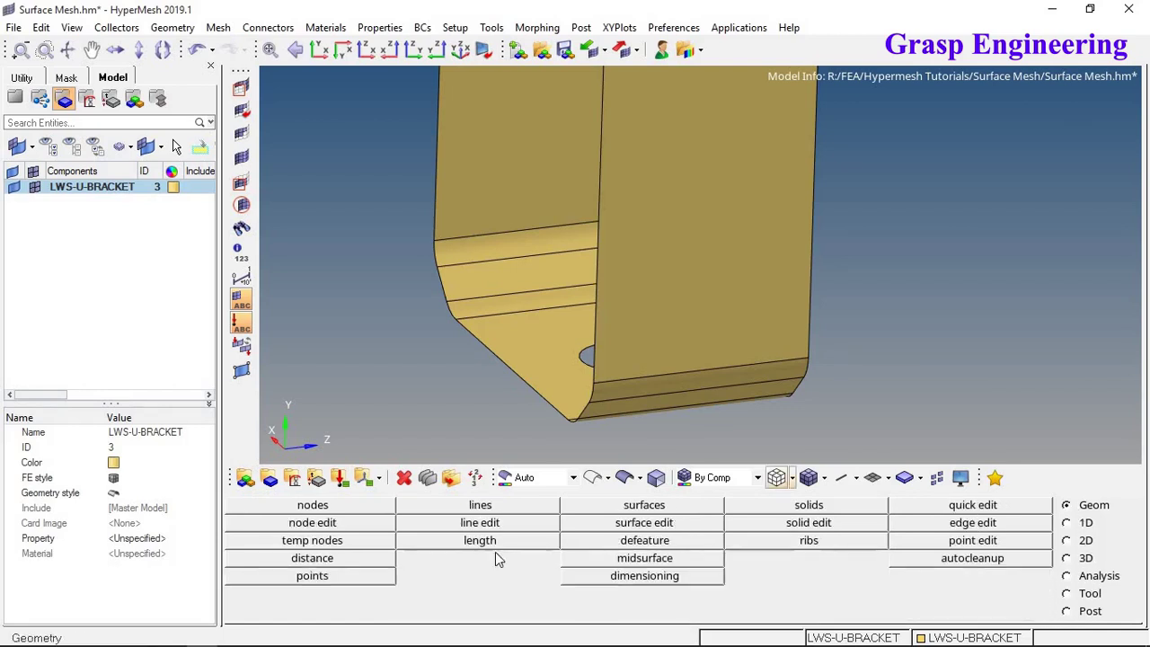
click(331, 559)
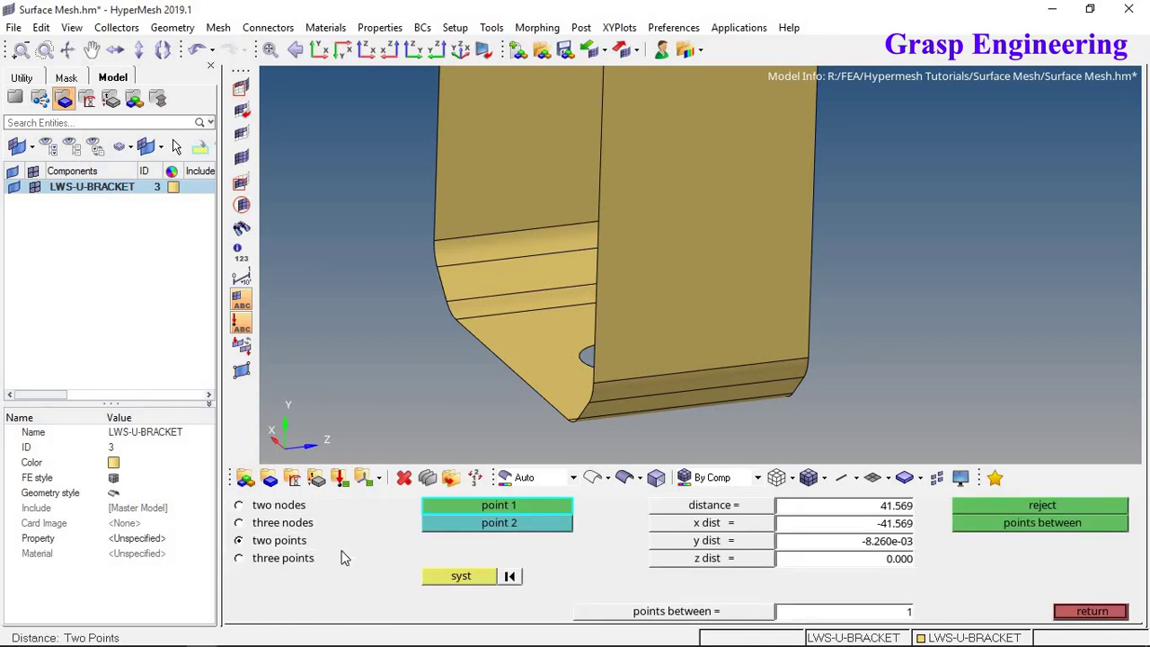
scroll(629, 395, up, 4)
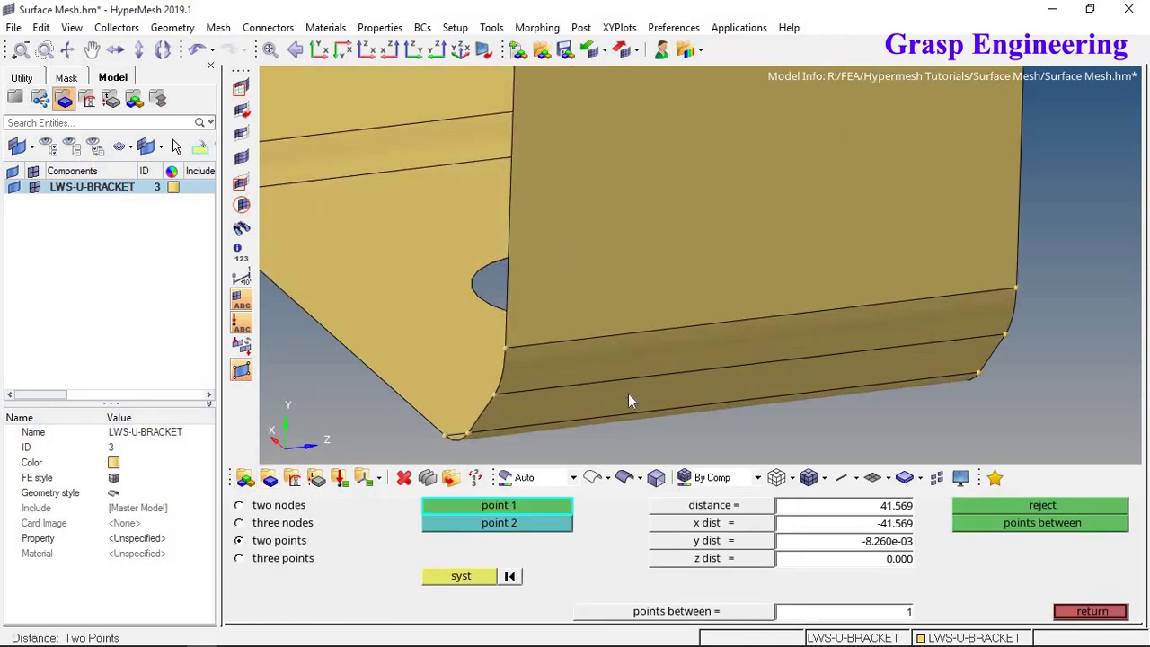
click(505, 348)
click(1015, 288)
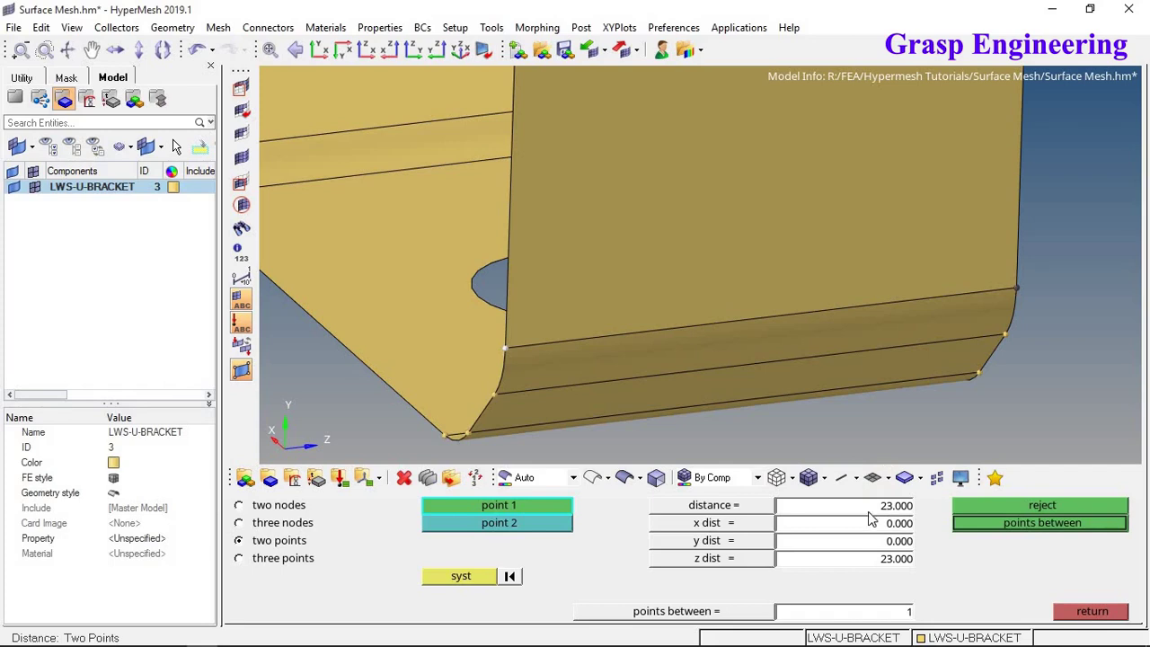
click(1085, 613)
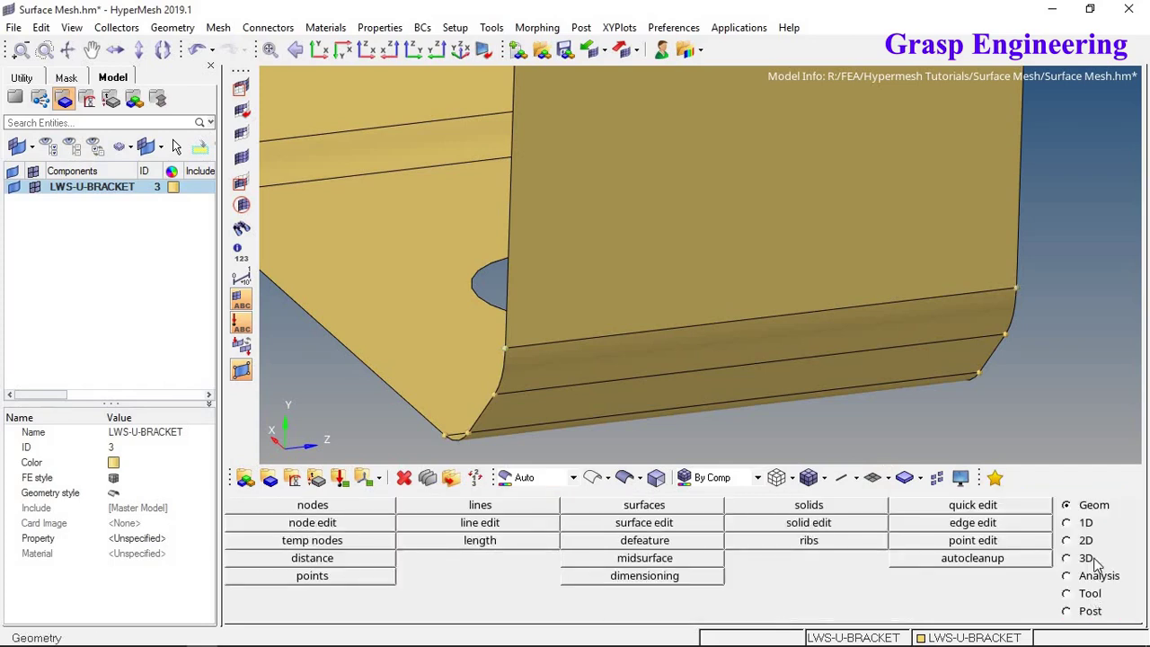
Select the upright leg surface in the 2D automesh, review the mesh type options, and leave without meshing
click(1081, 542)
click(810, 510)
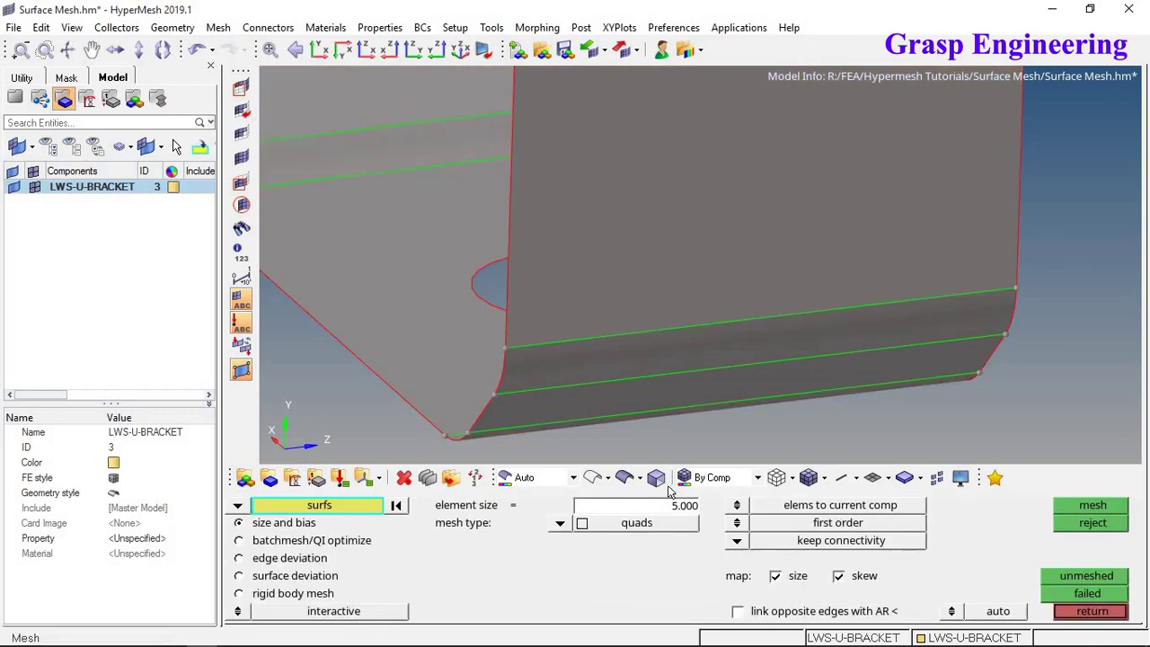
scroll(688, 362, down, 2)
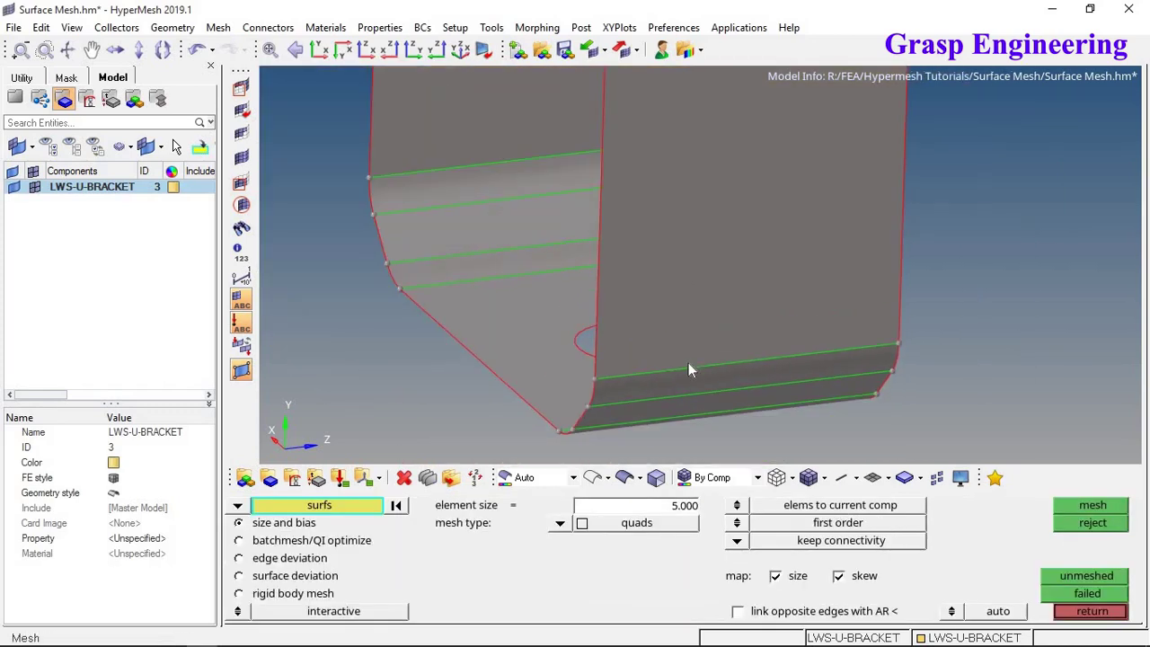
click(688, 362)
scroll(729, 327, up, 1)
scroll(728, 327, down, 1)
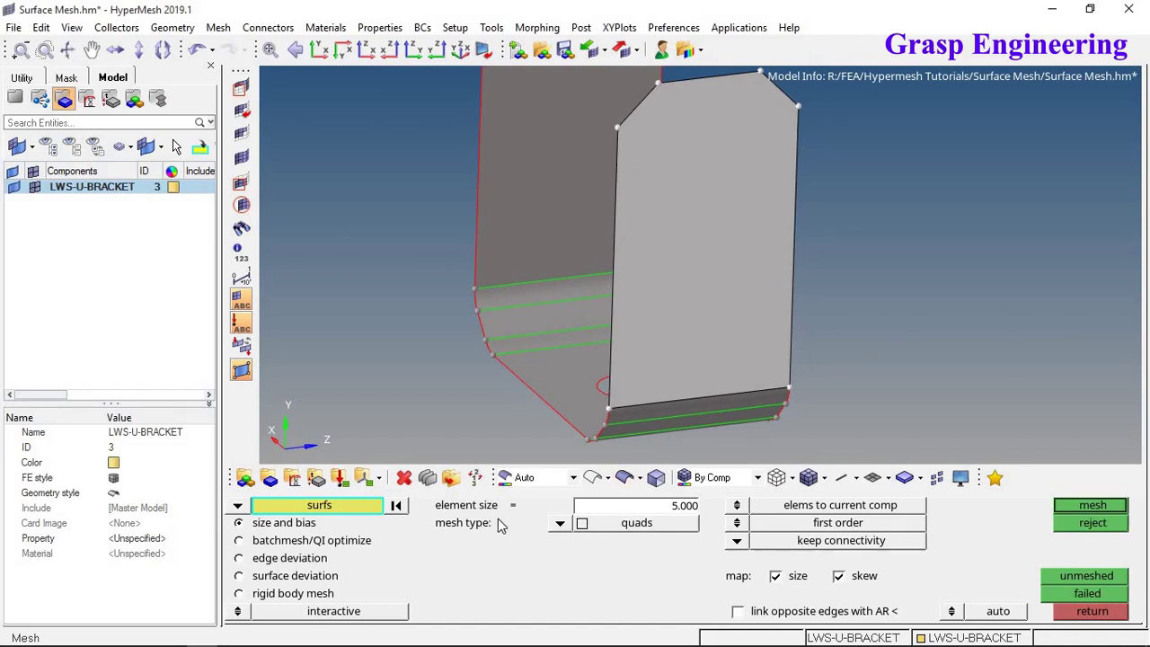
click(557, 523)
click(1092, 614)
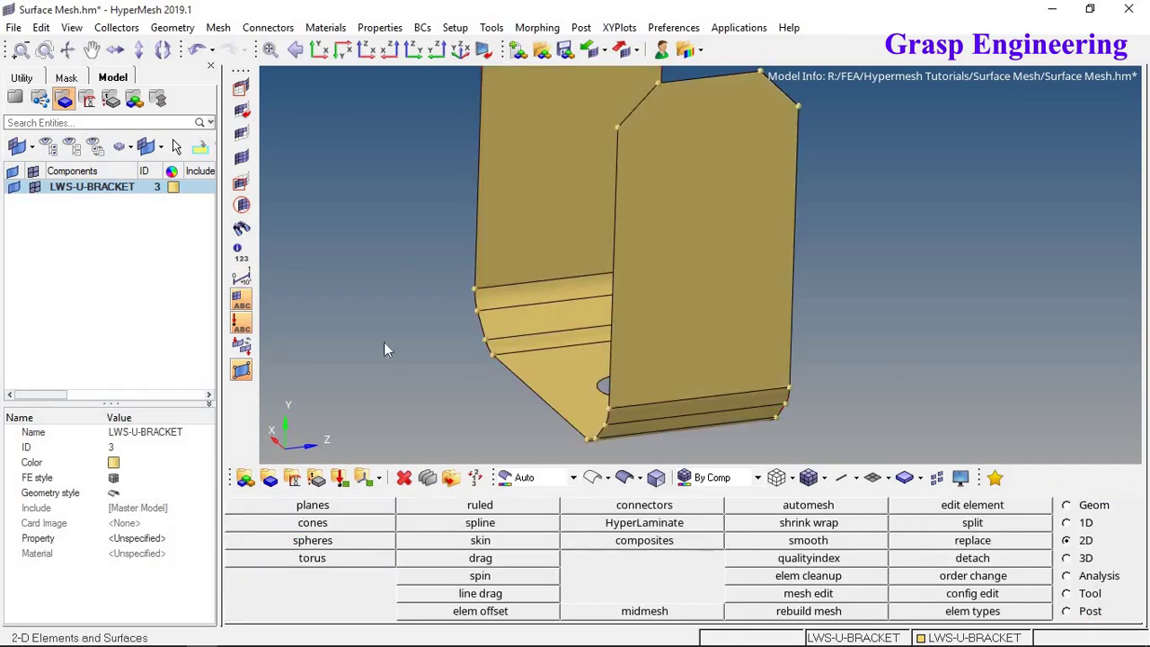
Create a new component named "Mesh_ U Bracket" with the magenta color and no property or material assigned
right_click(97, 255)
click(129, 265)
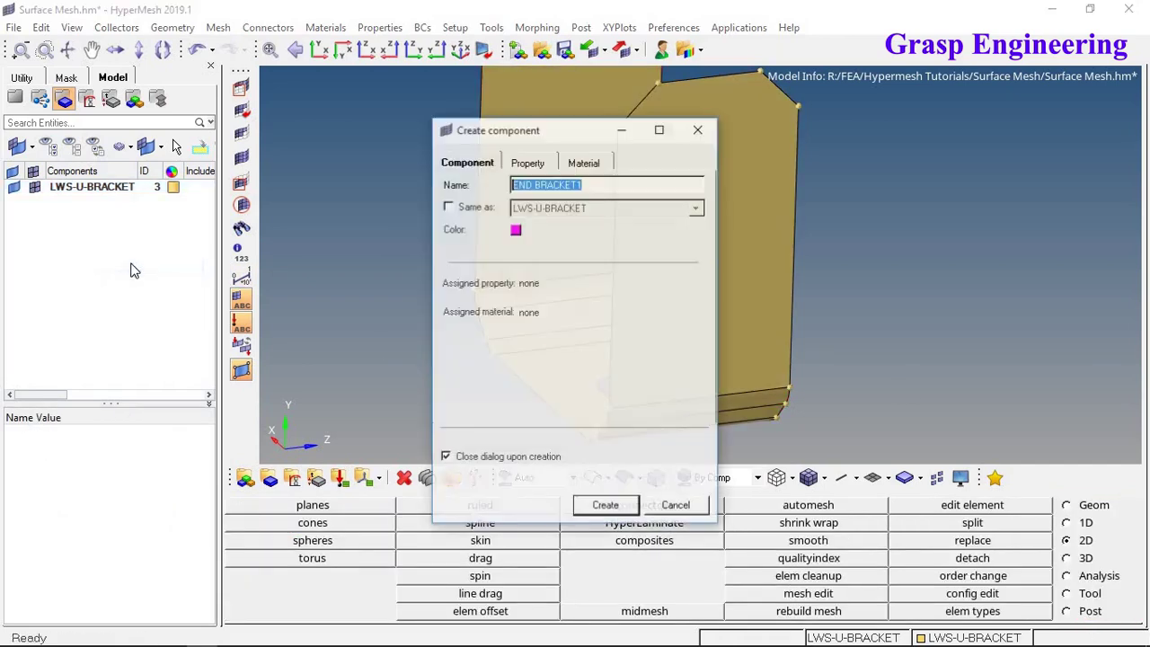
click(593, 185)
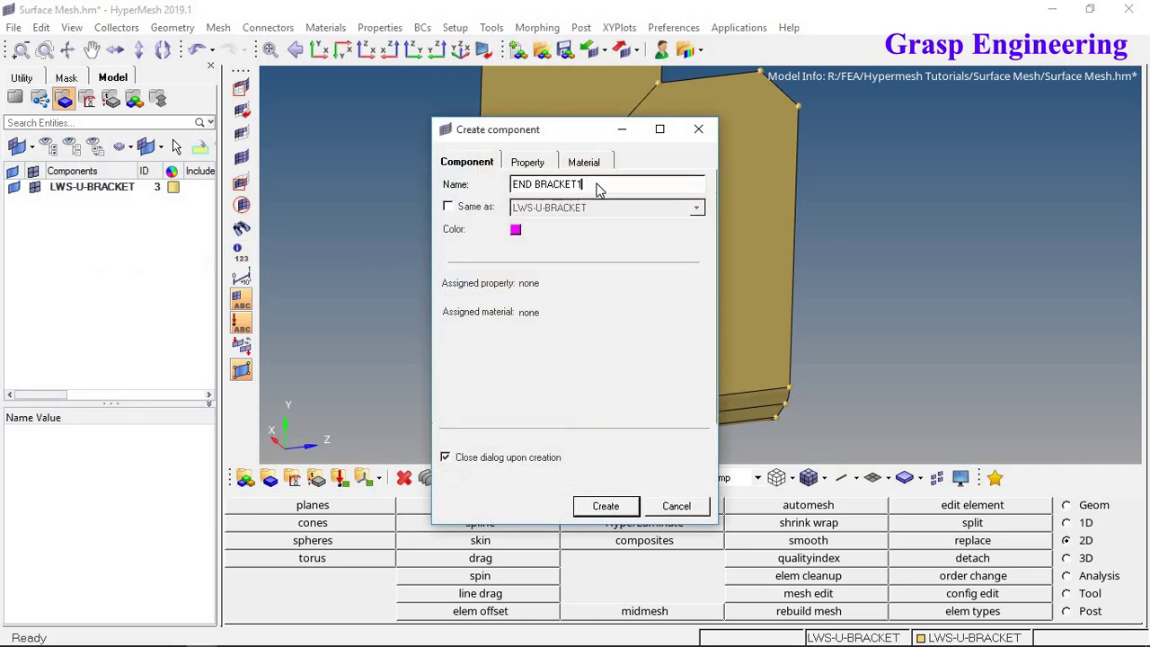
key(ctrl+a)
text(M)
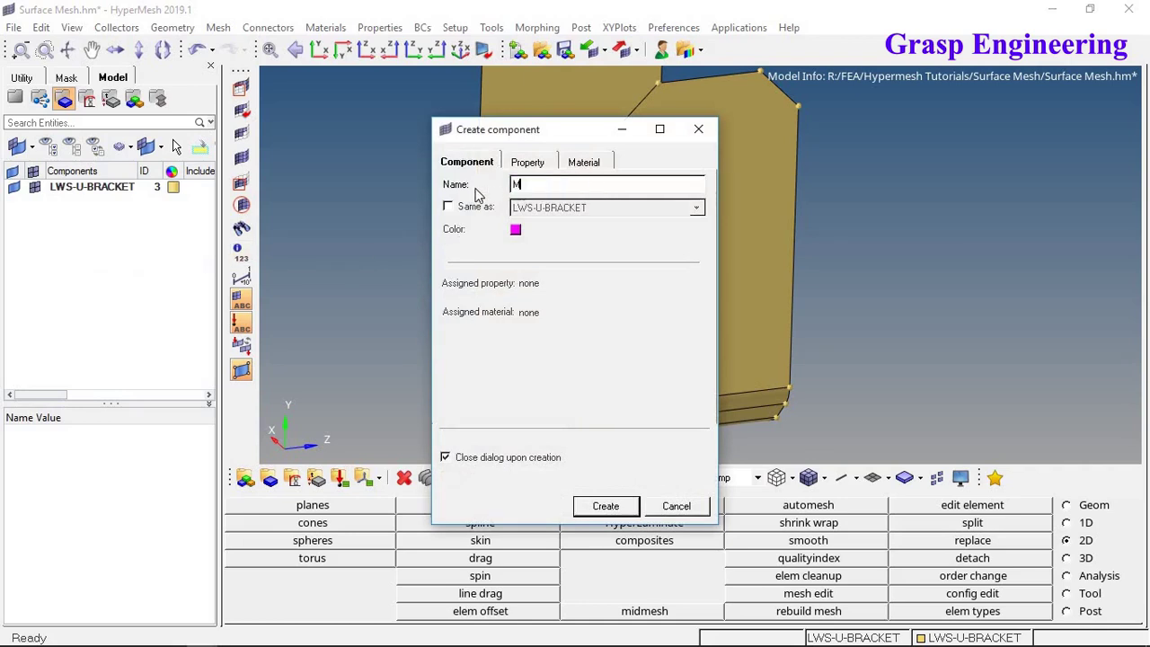
text(esh_ U Bracket)
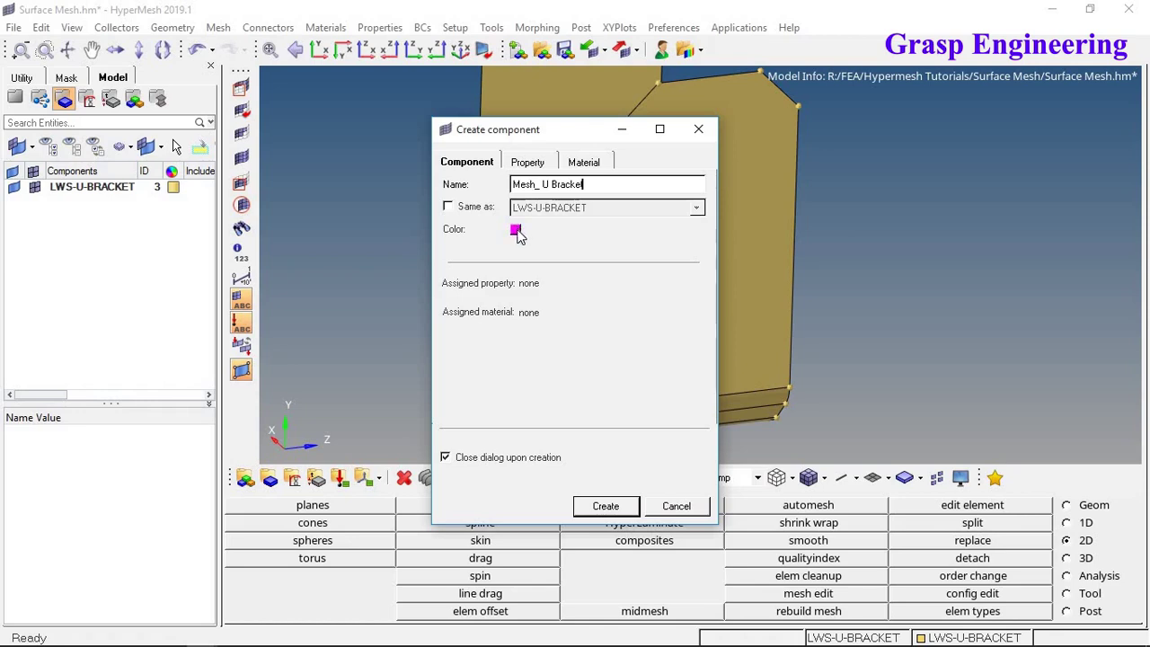
click(531, 167)
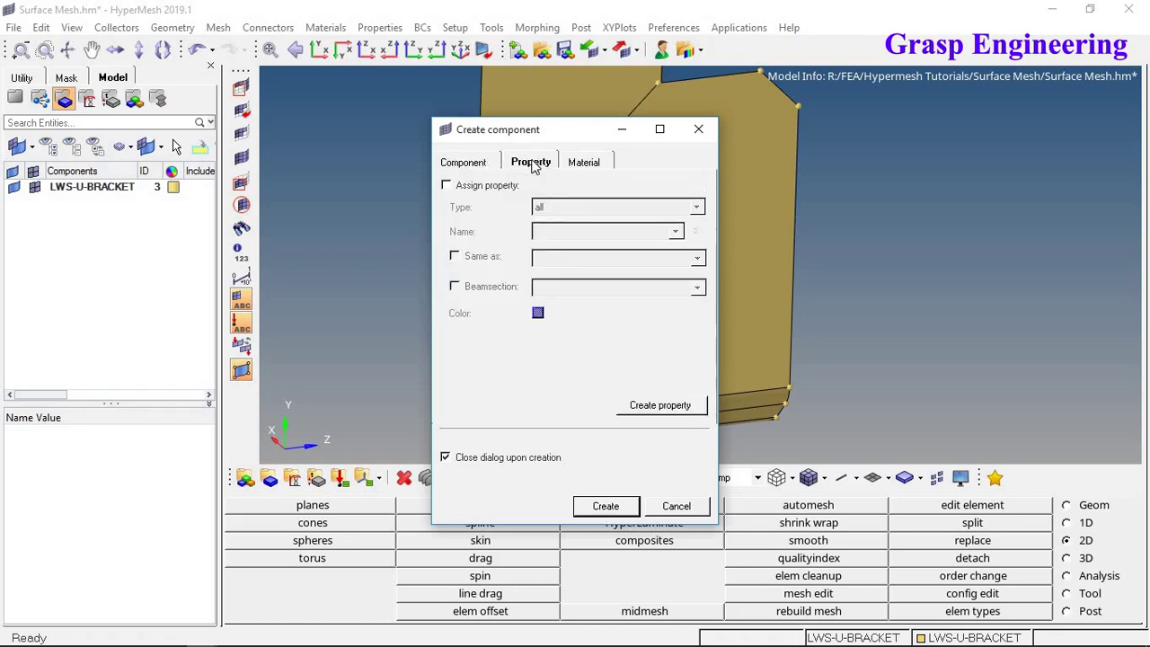
click(587, 164)
click(481, 166)
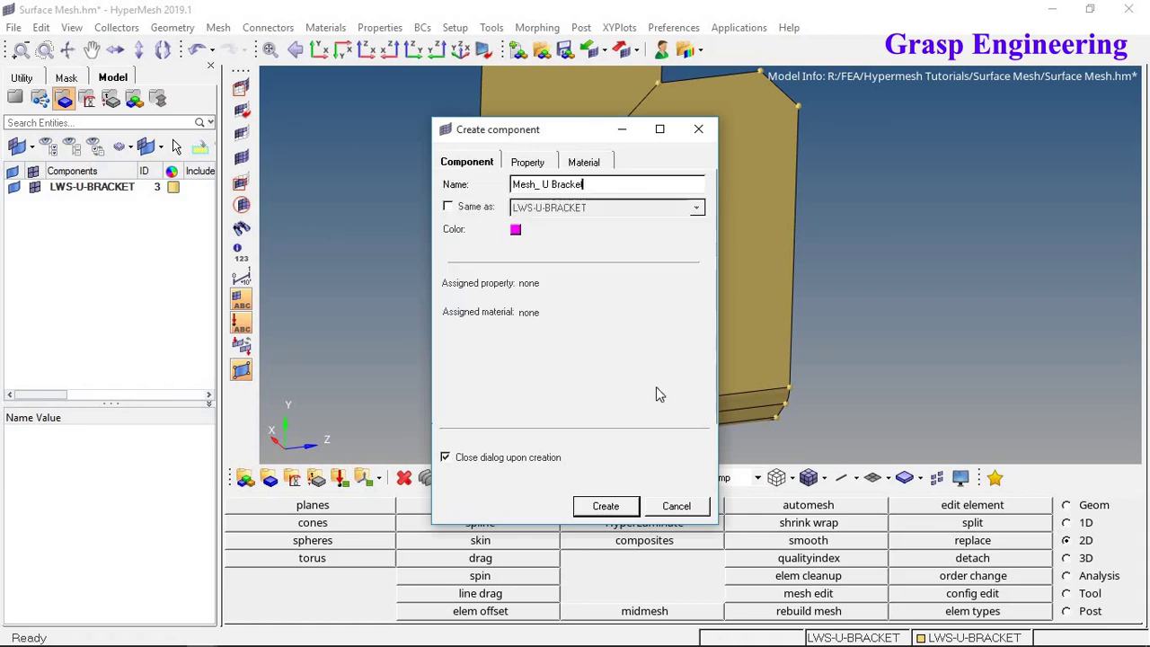
click(606, 506)
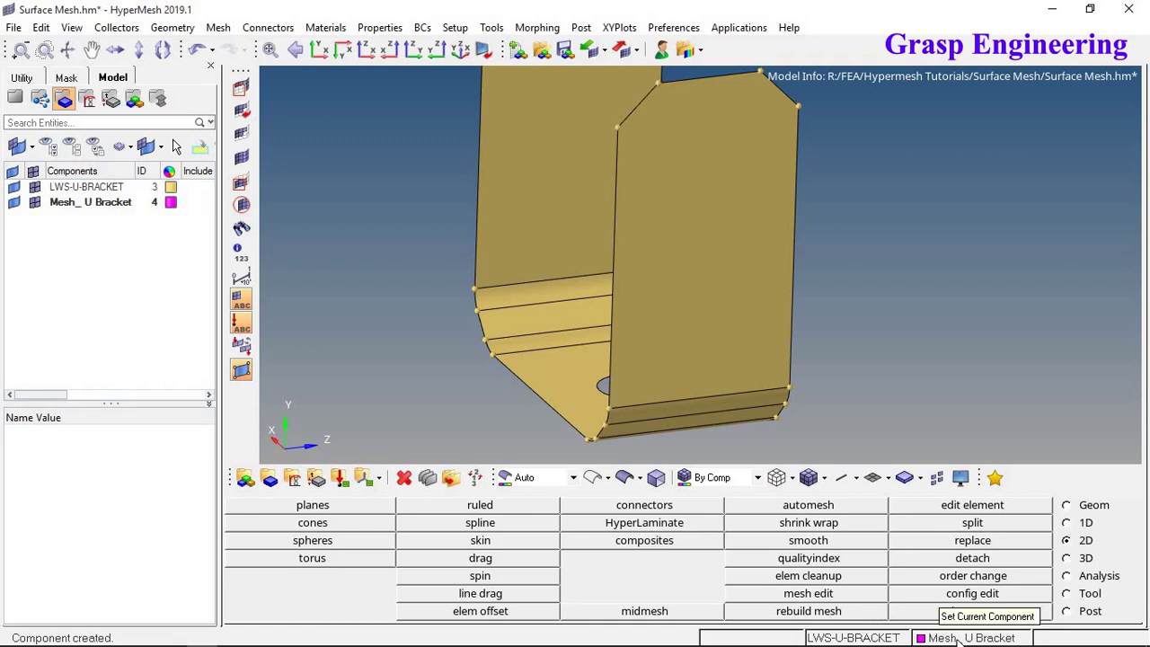
Automesh the upright leg surface with first-order quads of element size 5, elements to current comp, and keep connectivity
click(838, 507)
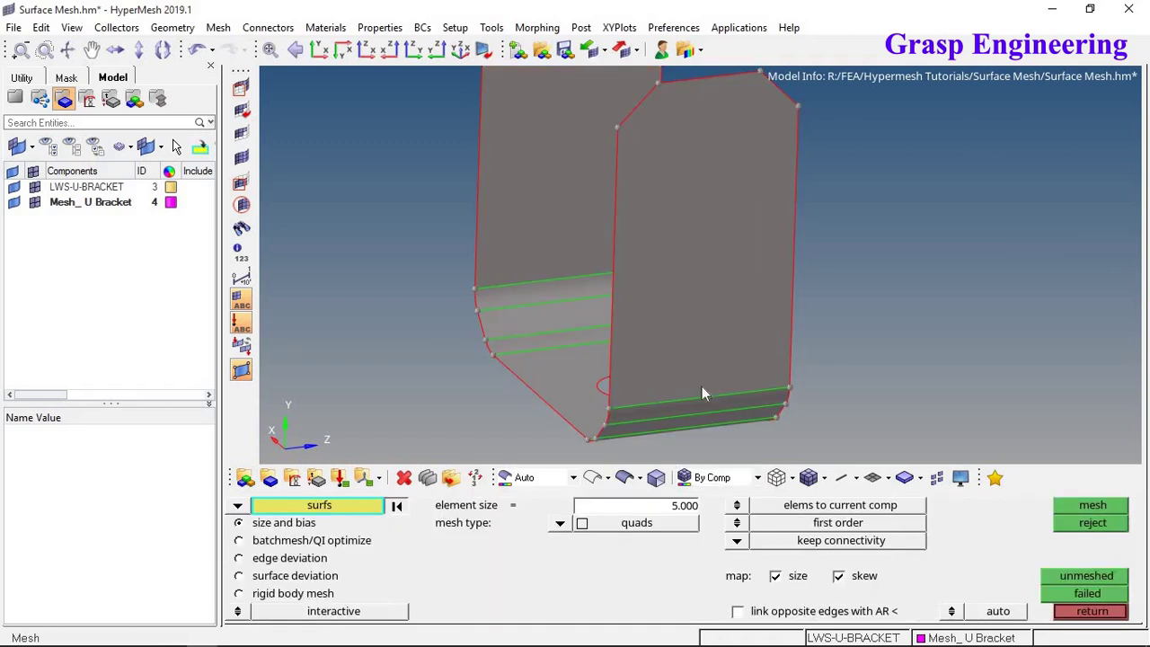
click(718, 342)
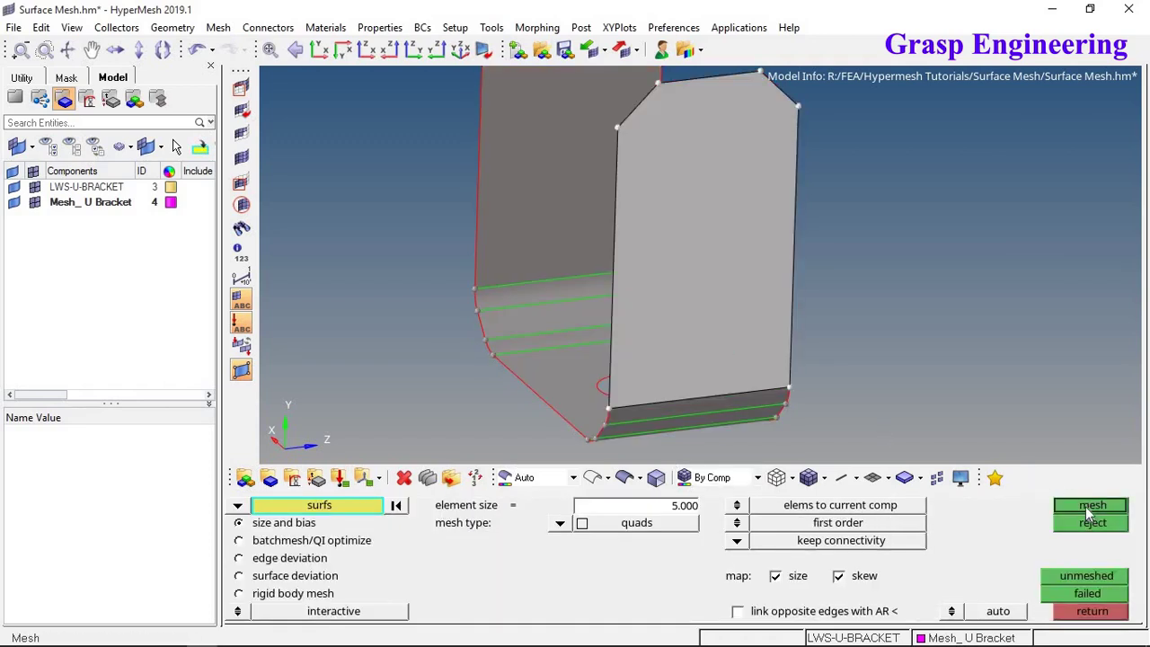
click(737, 505)
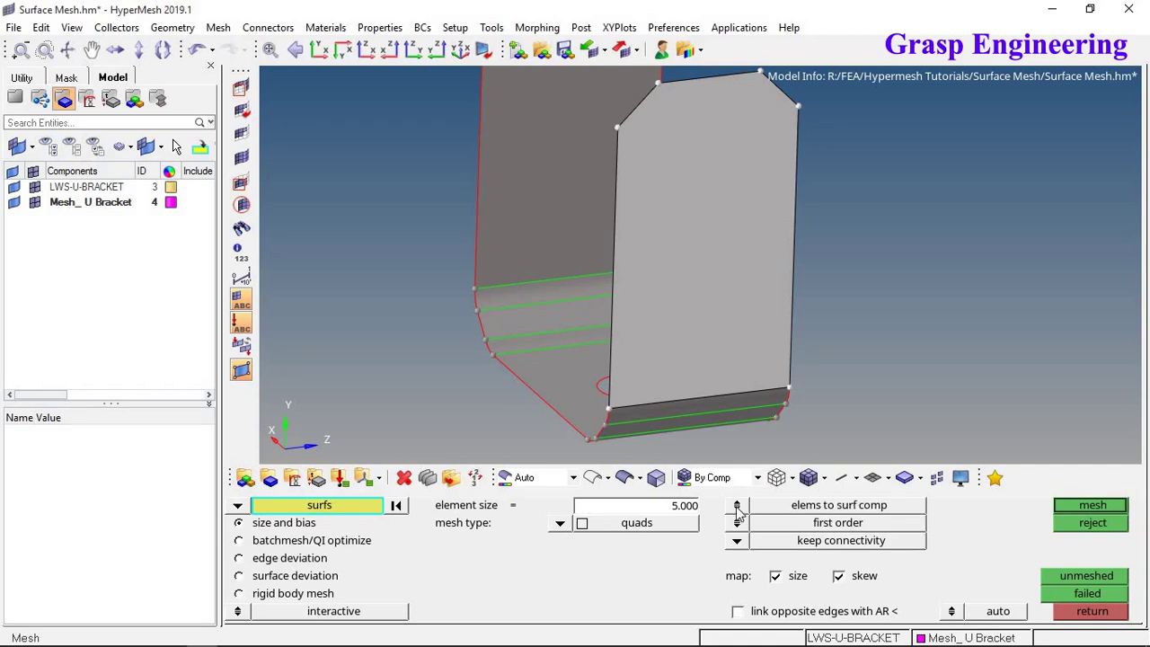
click(737, 508)
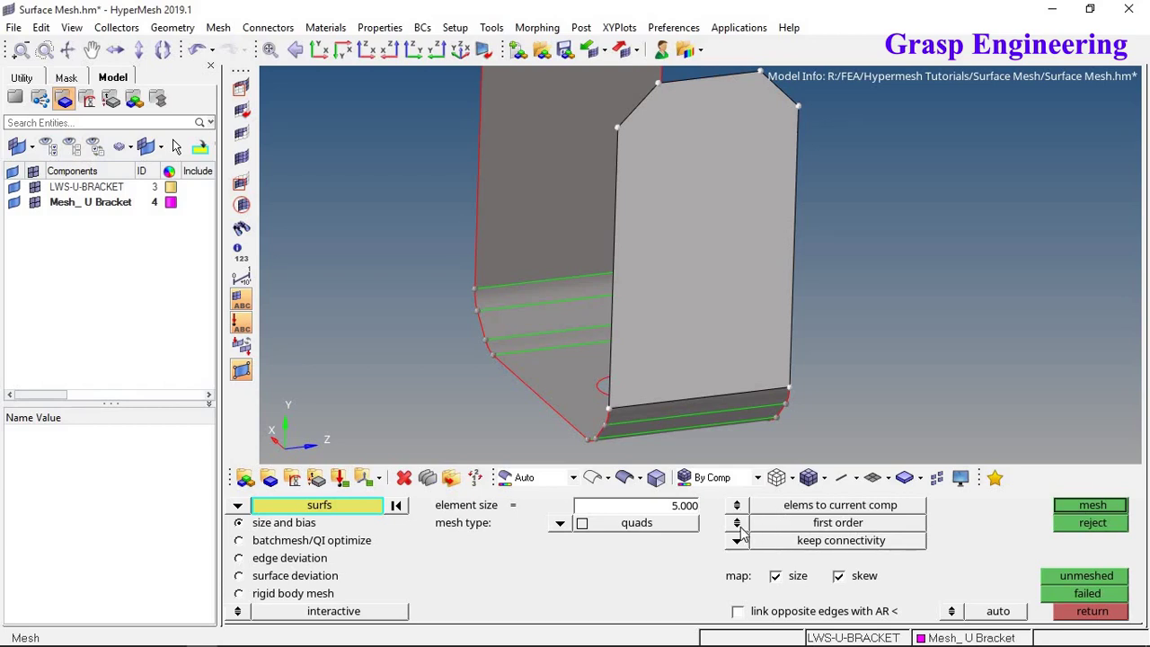
click(738, 528)
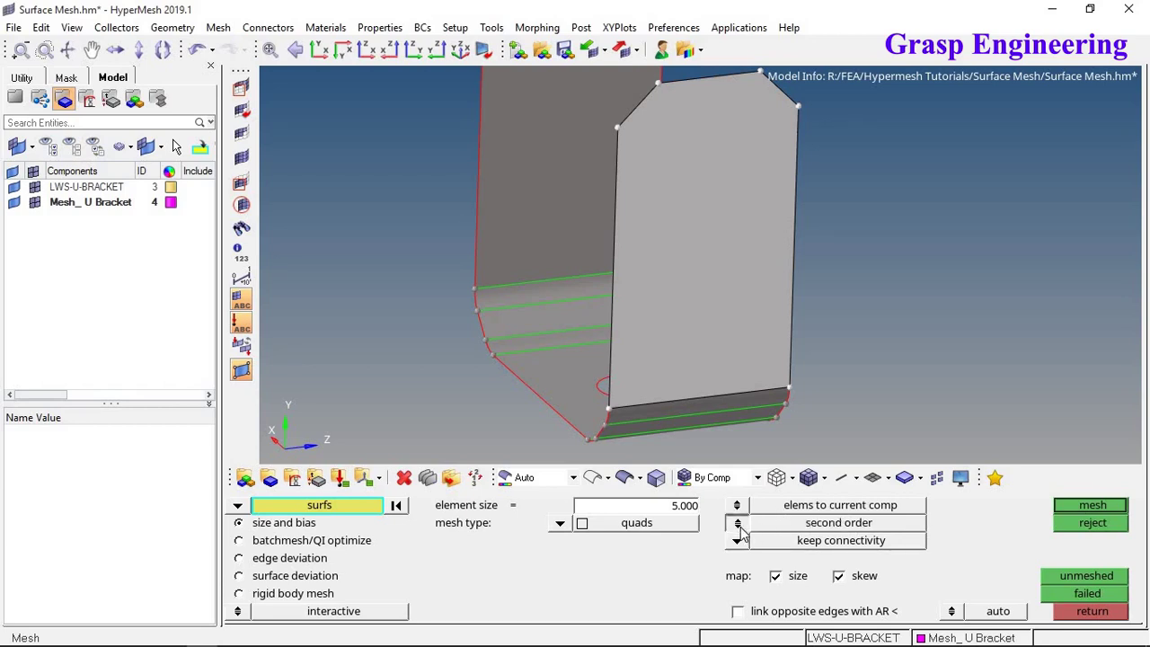
click(737, 524)
click(736, 540)
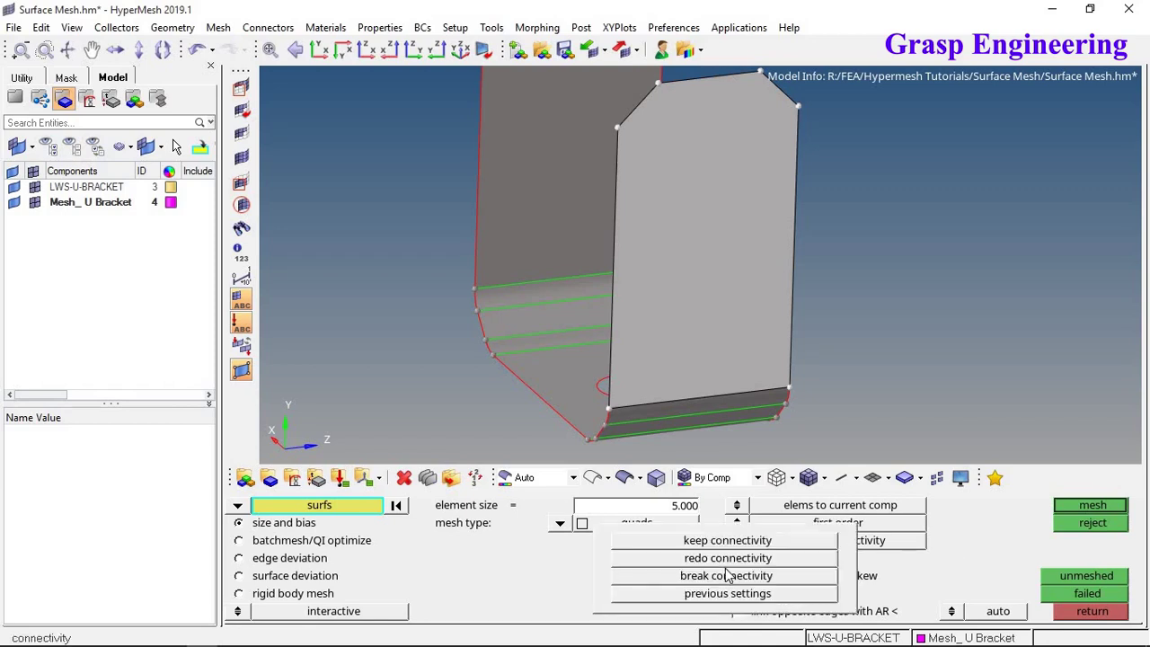
click(729, 463)
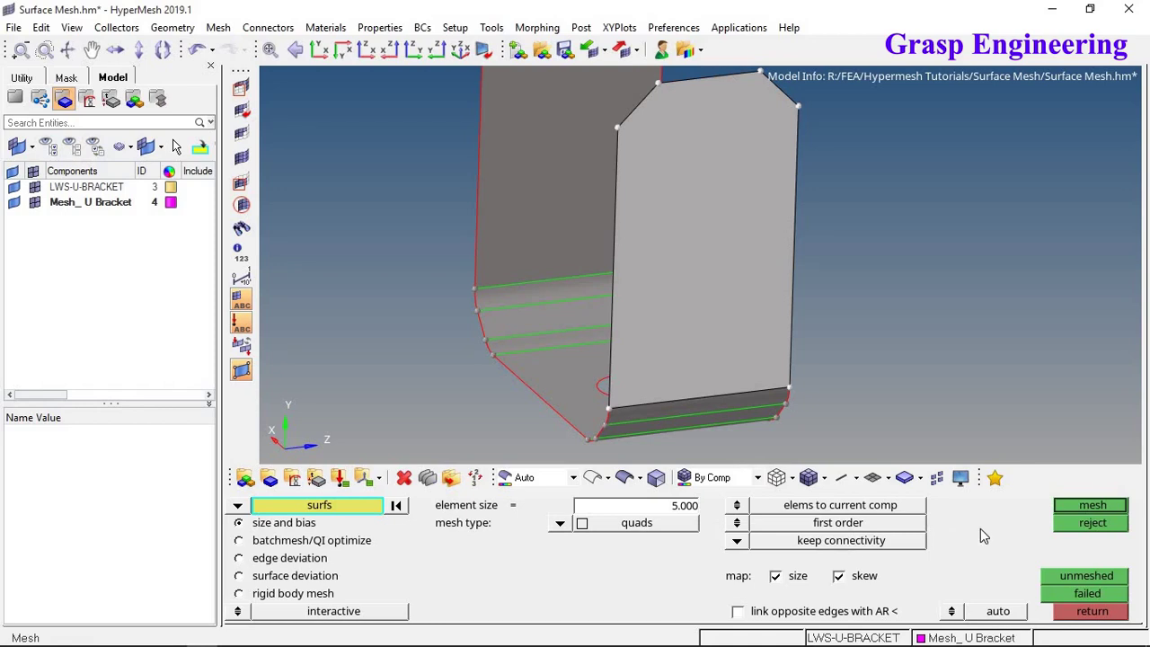
click(1085, 505)
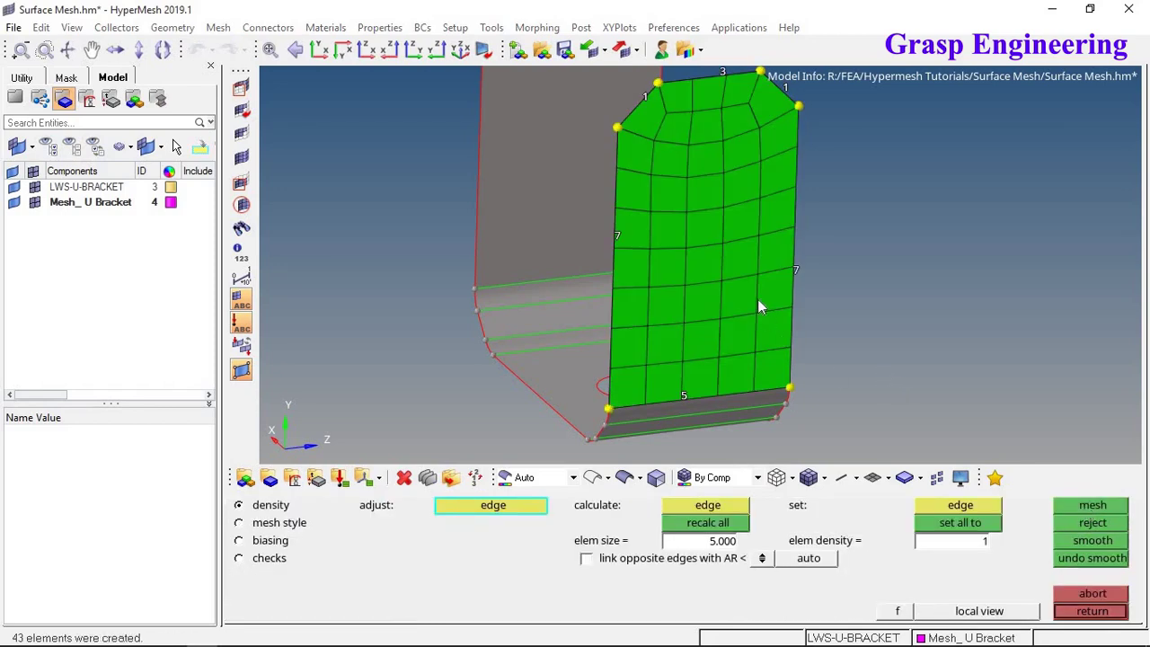
Recalculate the leg's lower edge and both long vertical edges for element size 4, and remesh the surface
scroll(754, 270, up, 3)
scroll(754, 270, down, 3)
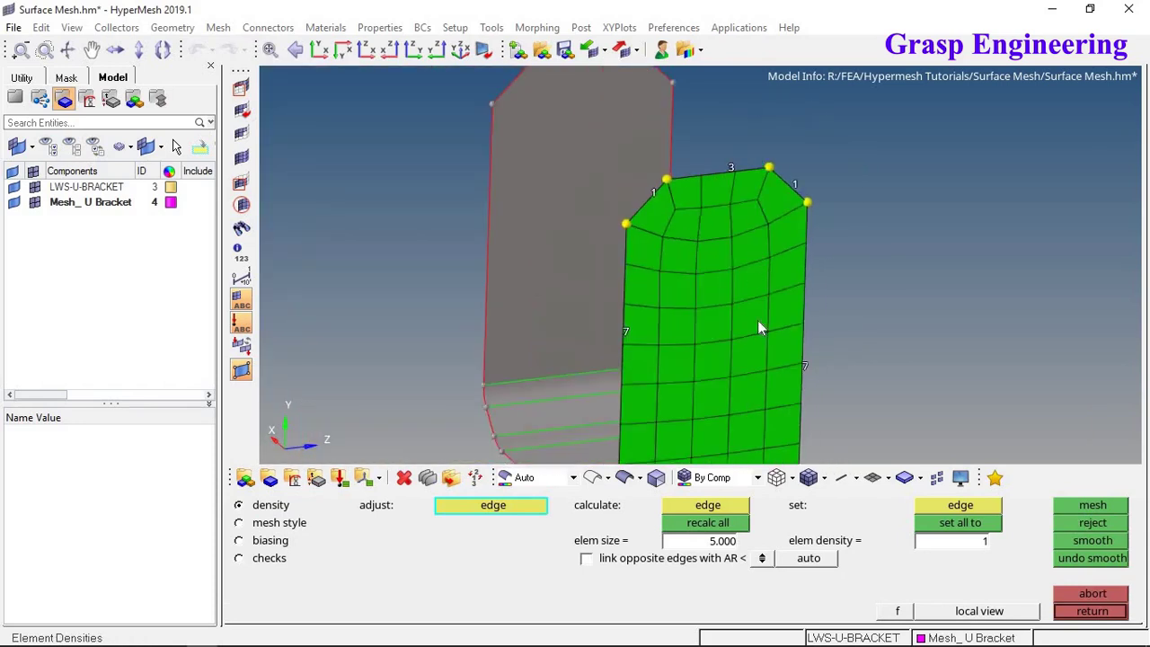
scroll(716, 323, down, 2)
ctrl+drag(716, 323, 717, 203)
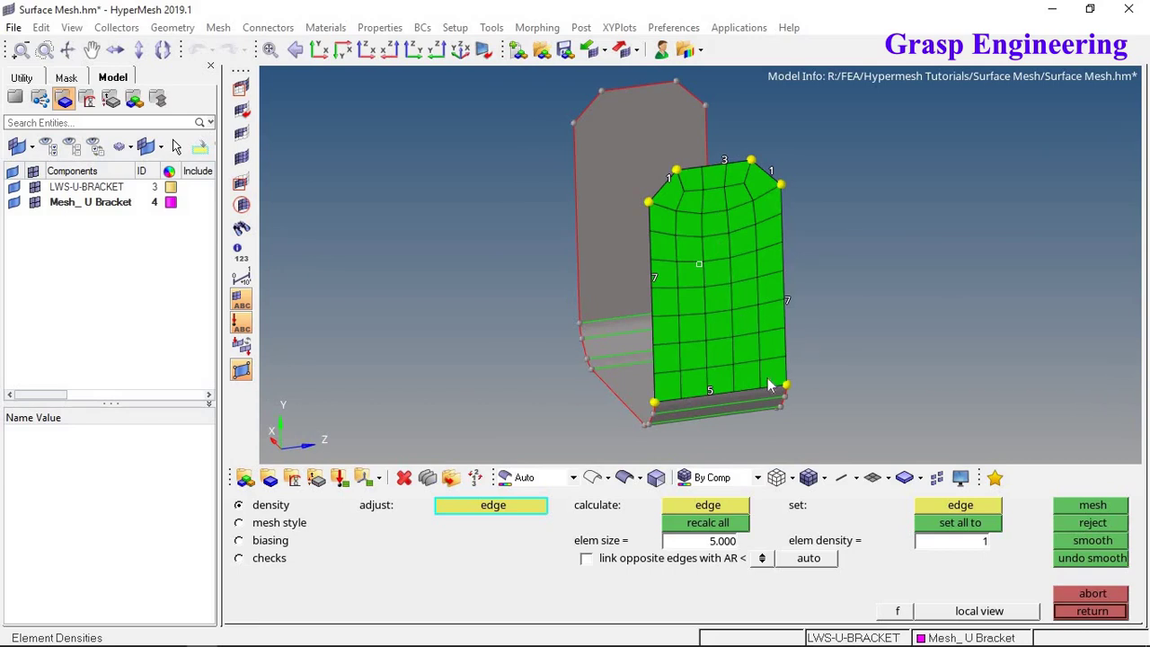
click(719, 543)
text(4)
key(Return)
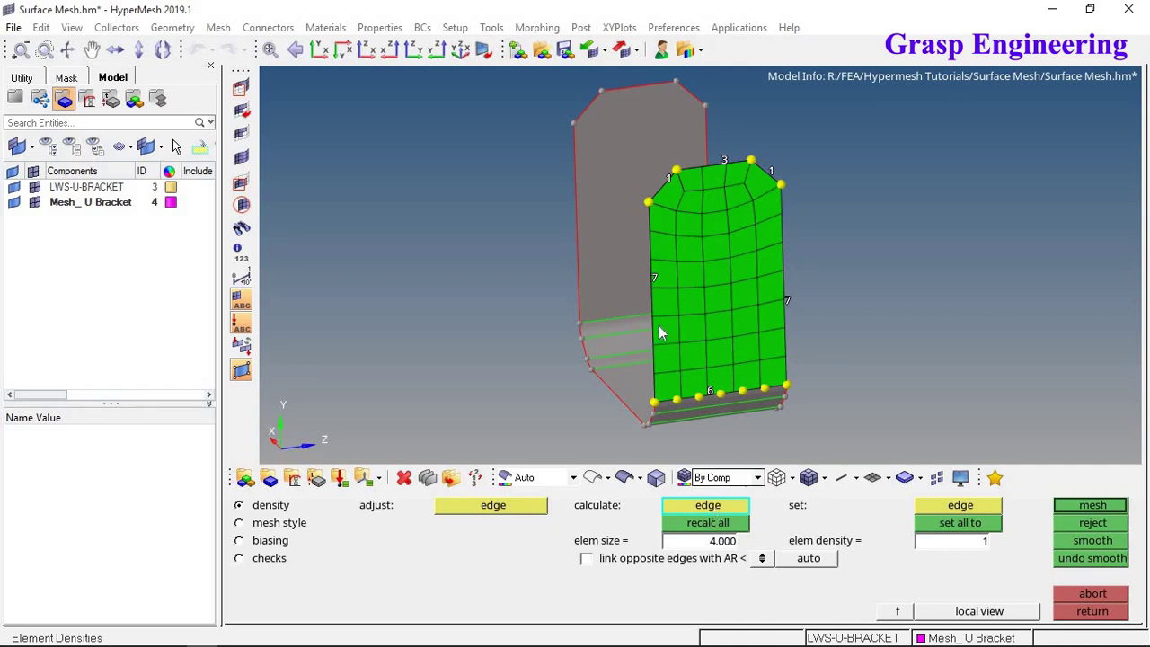
click(655, 279)
click(655, 279)
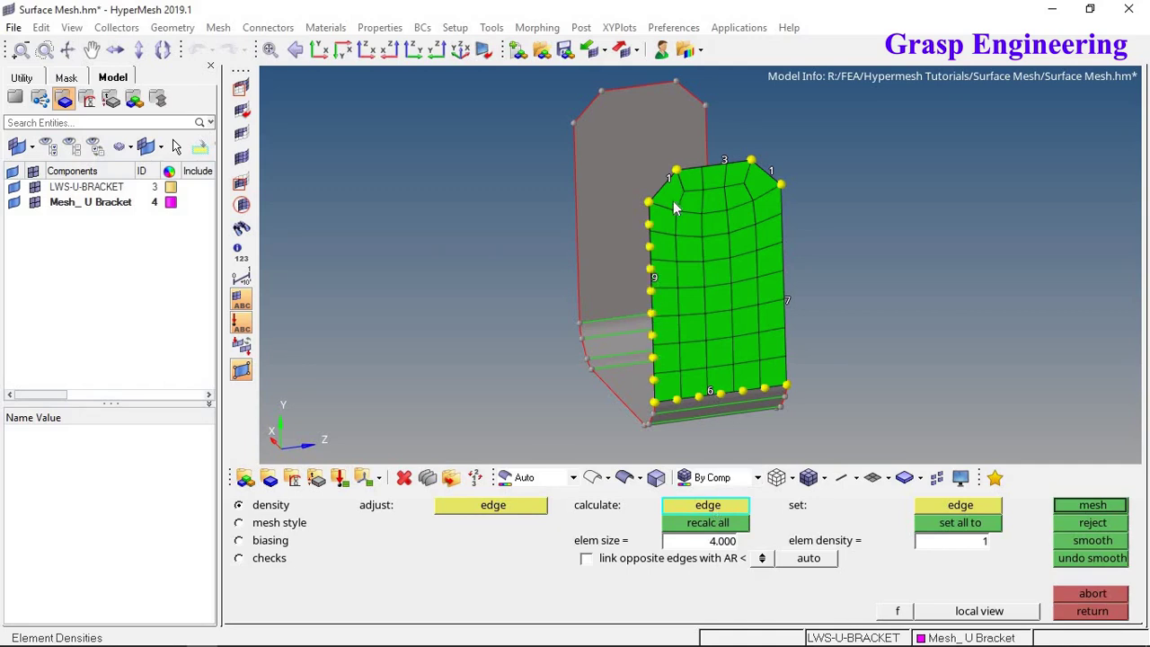
click(785, 301)
click(786, 301)
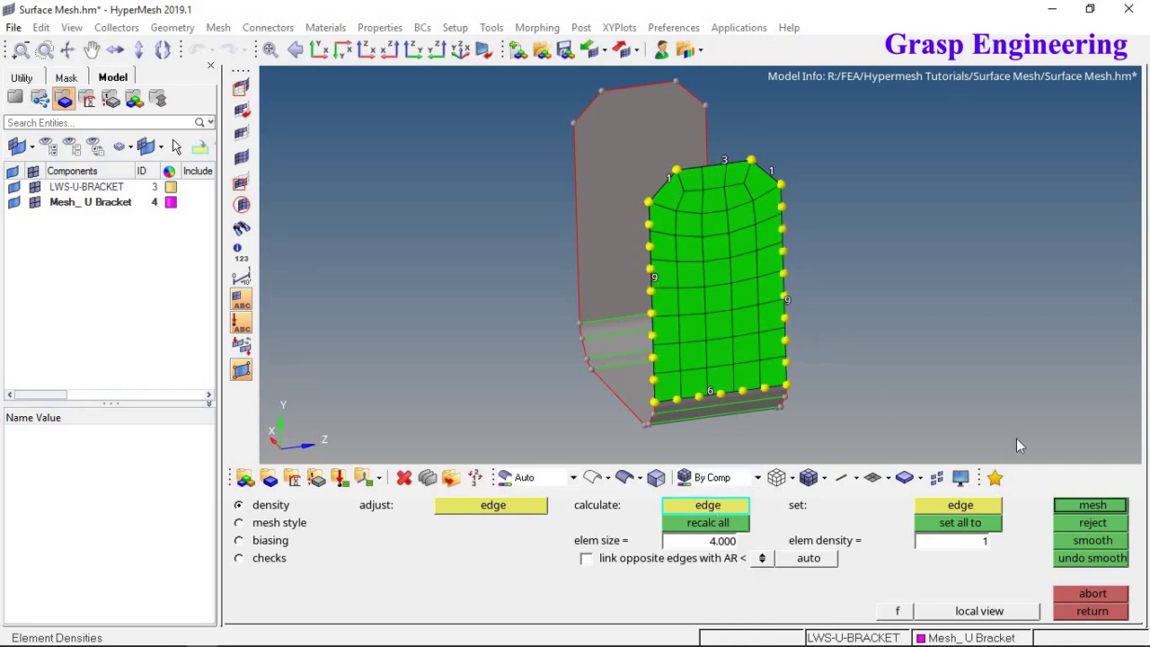
click(1085, 504)
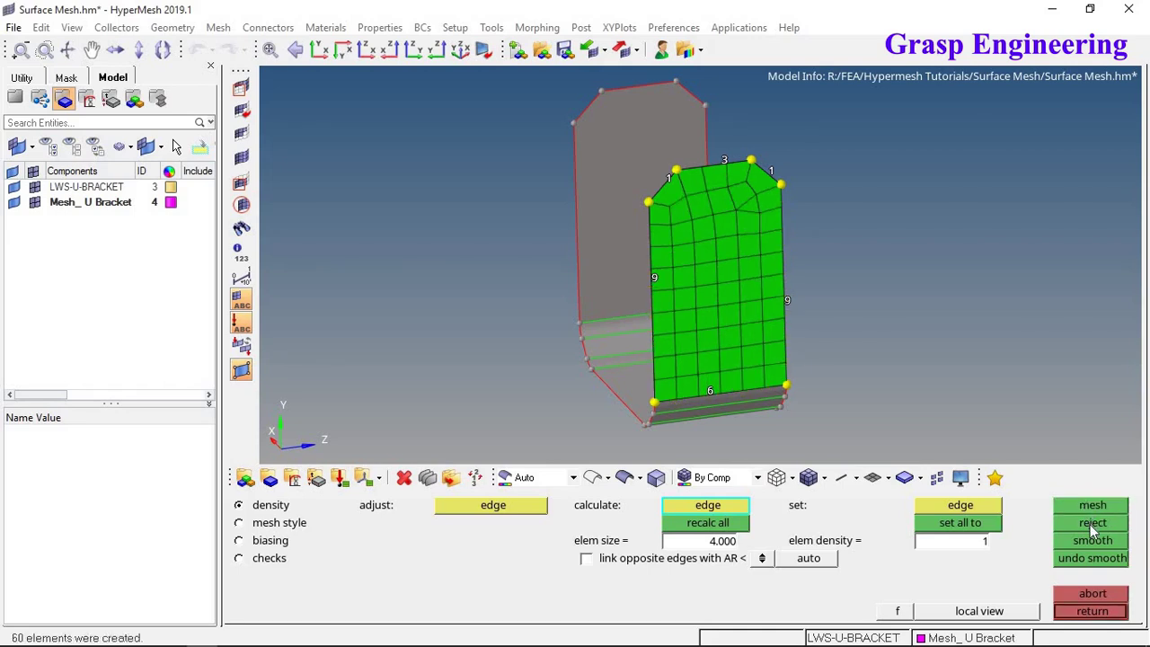
Reject the leg's mesh and remesh the surface with 2 elements along each slanted corner edge
click(1087, 525)
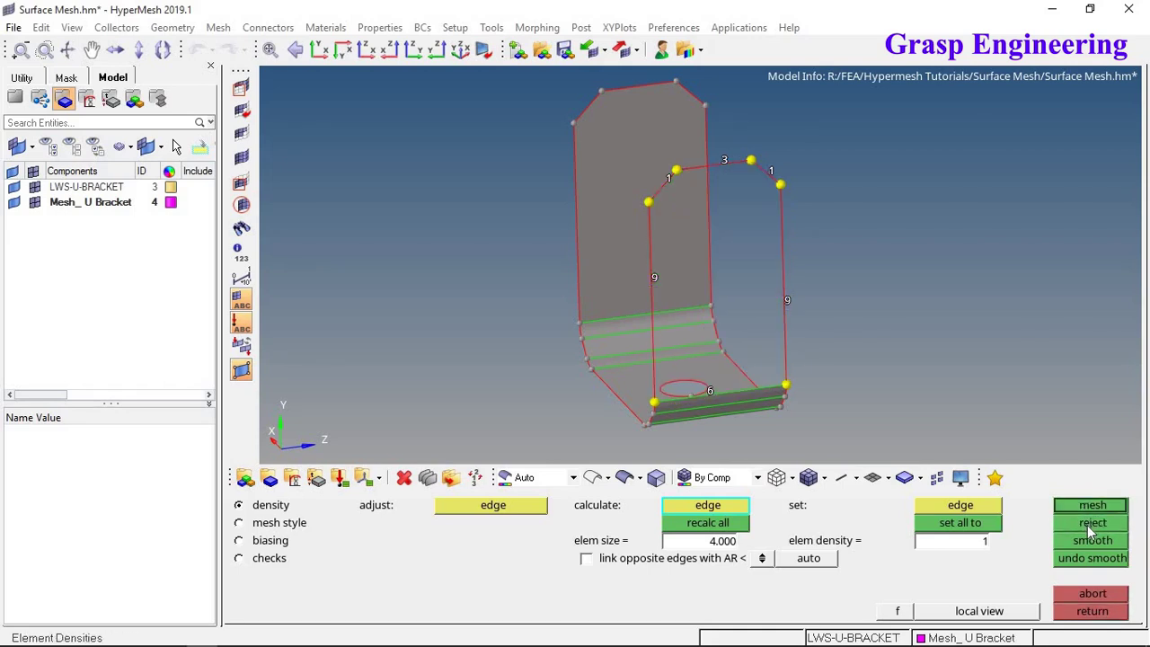
click(716, 529)
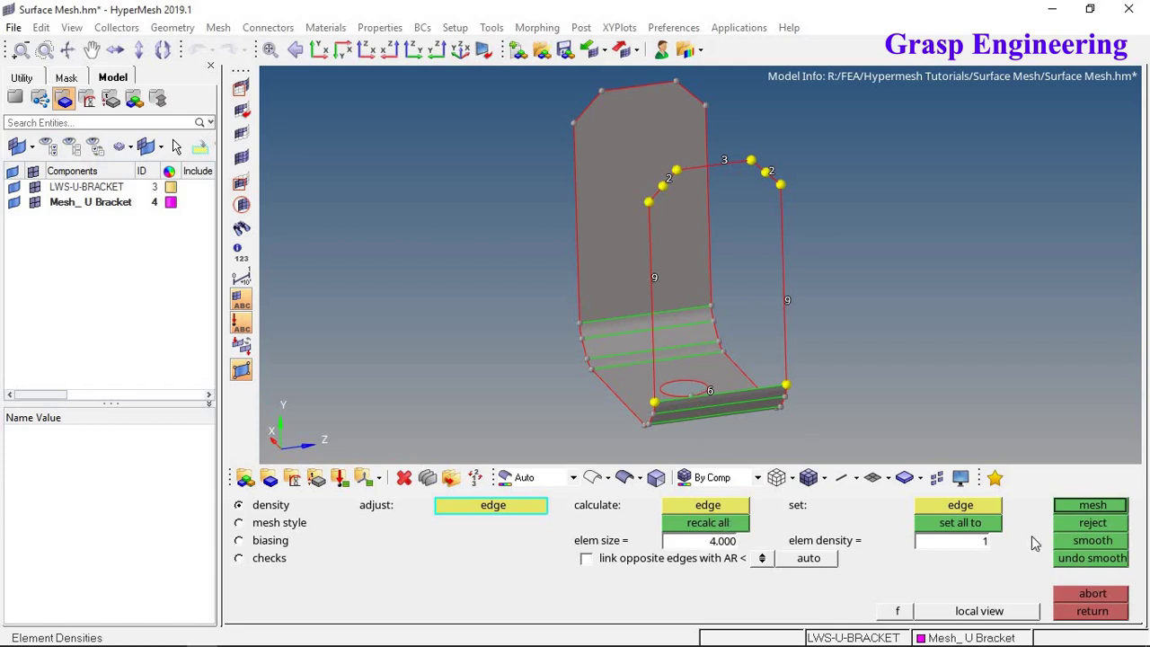
click(1094, 505)
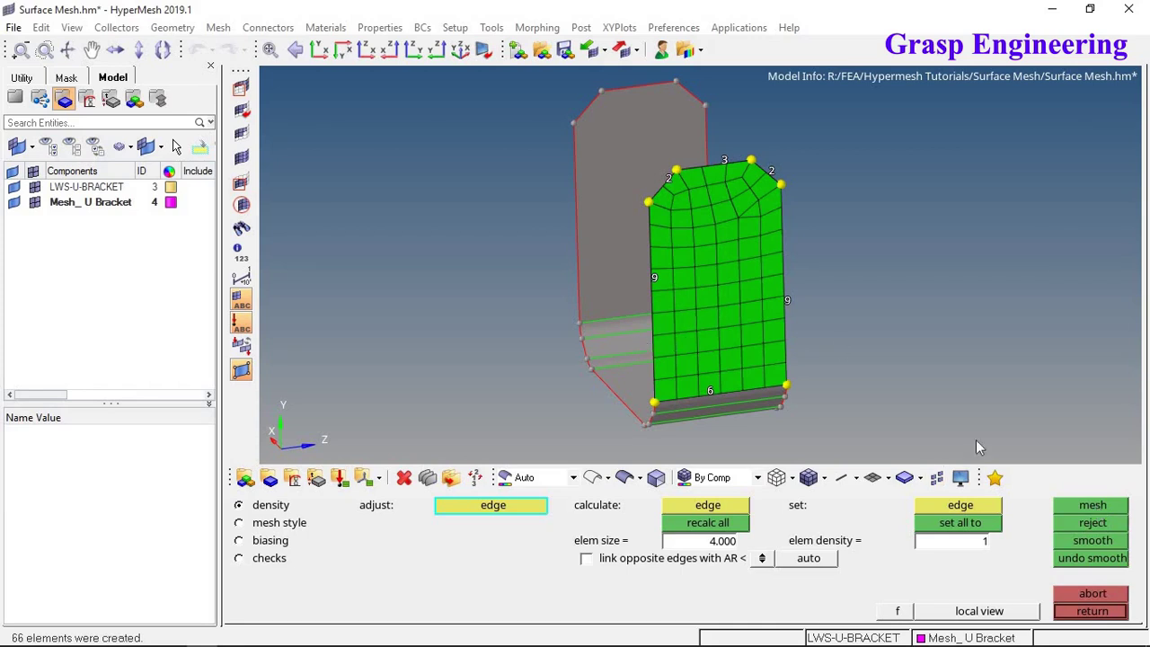
Set the element density of the leg's top edge and both slanted corner edges to 1, remeshing after the changes
click(980, 545)
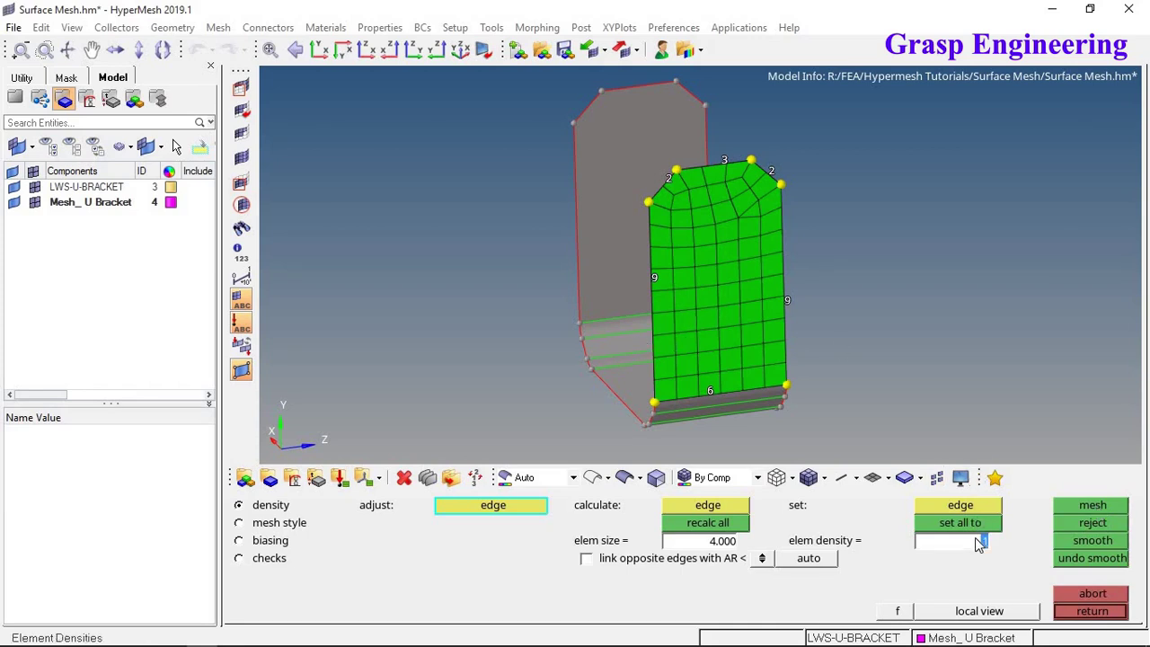
ctrl+right_drag(707, 290, 667, 335)
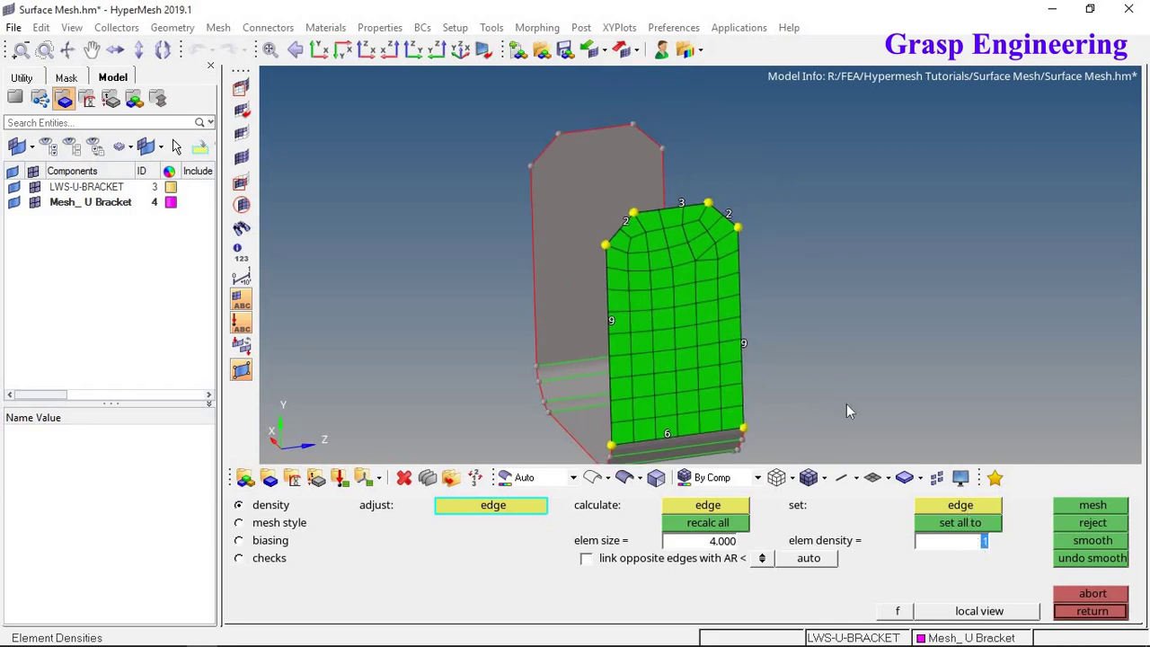
click(687, 208)
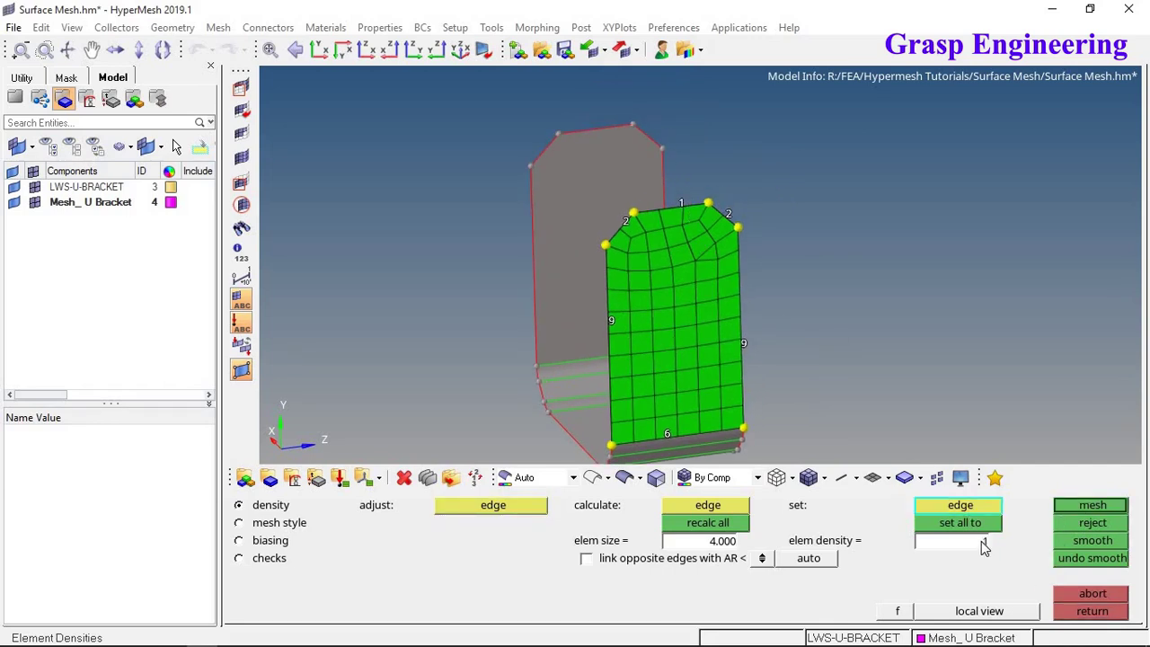
text(1)
click(1112, 508)
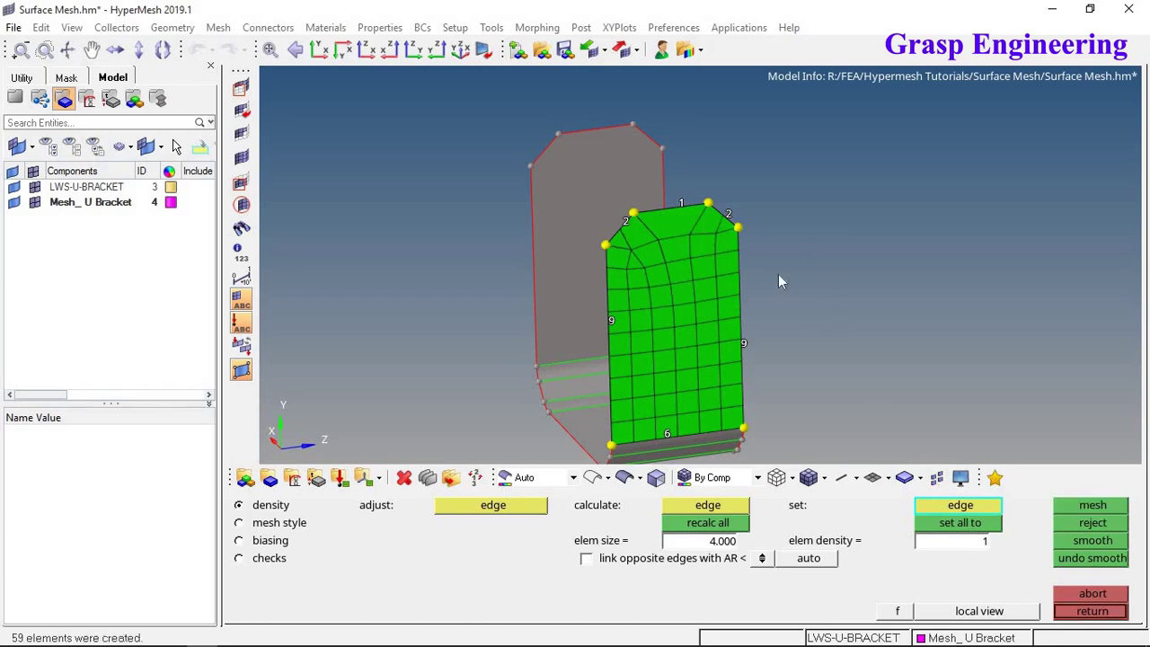
click(734, 216)
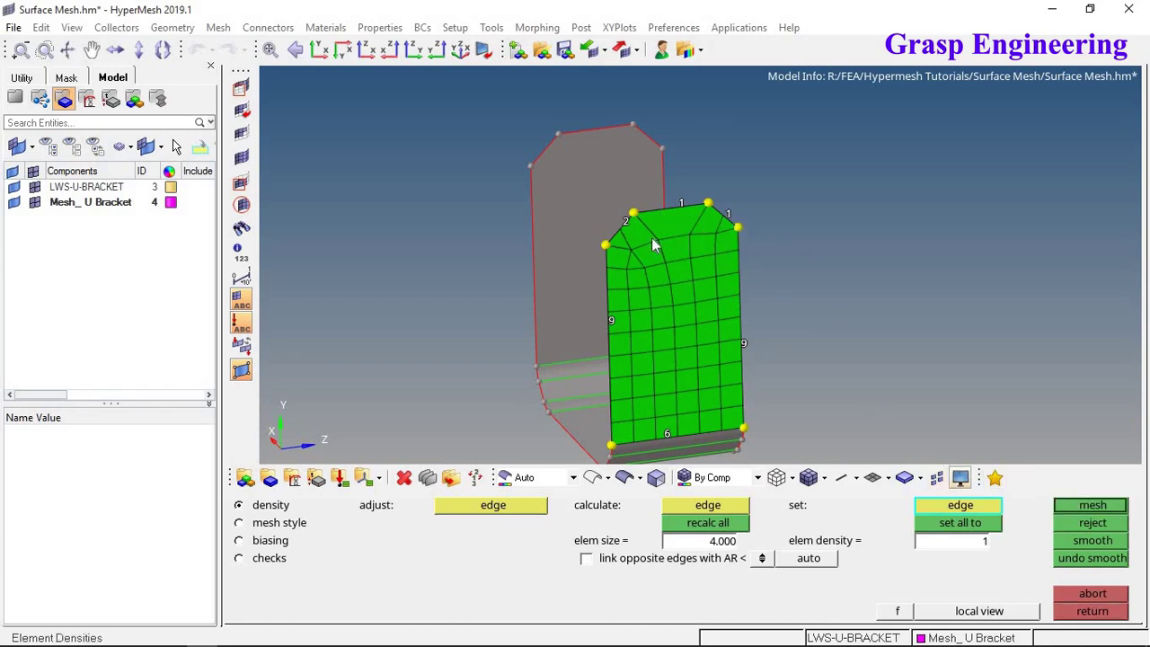
click(1094, 505)
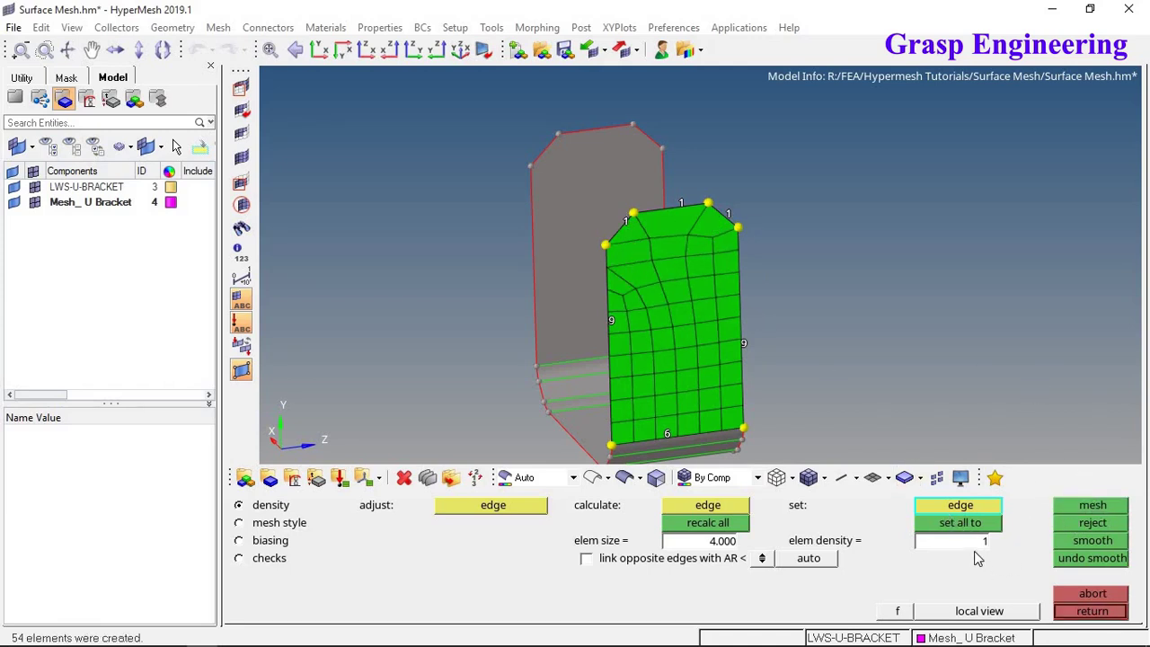
Set the element density of both slanted corner edges to 2 and remesh the leg surface
click(971, 543)
text(2)
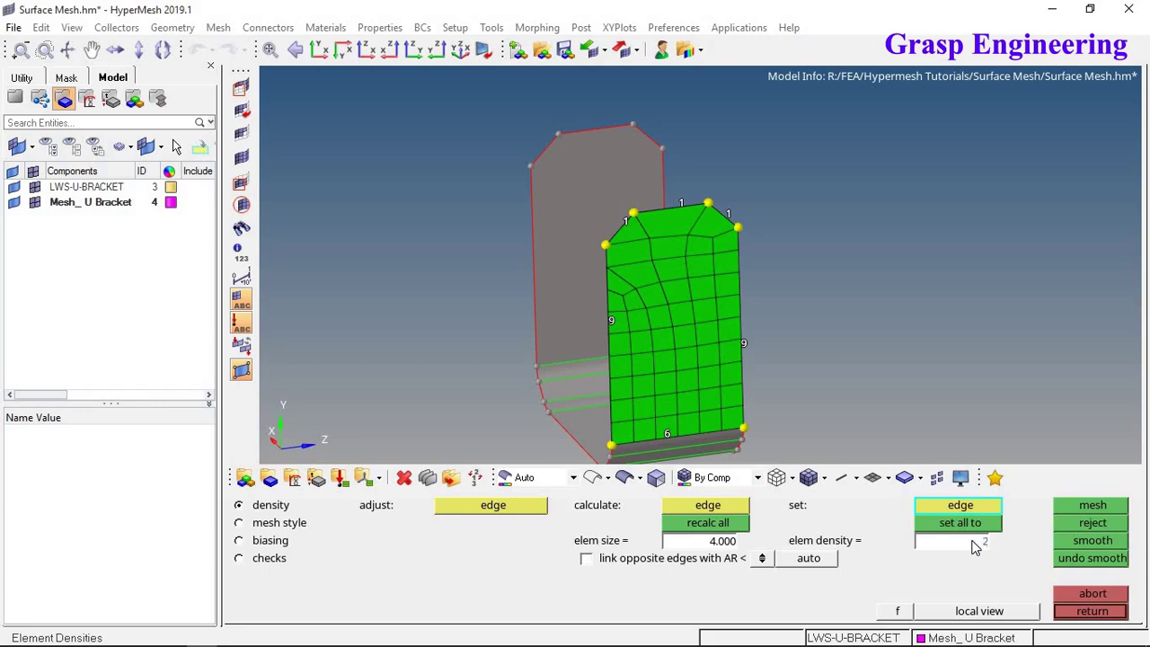
click(728, 213)
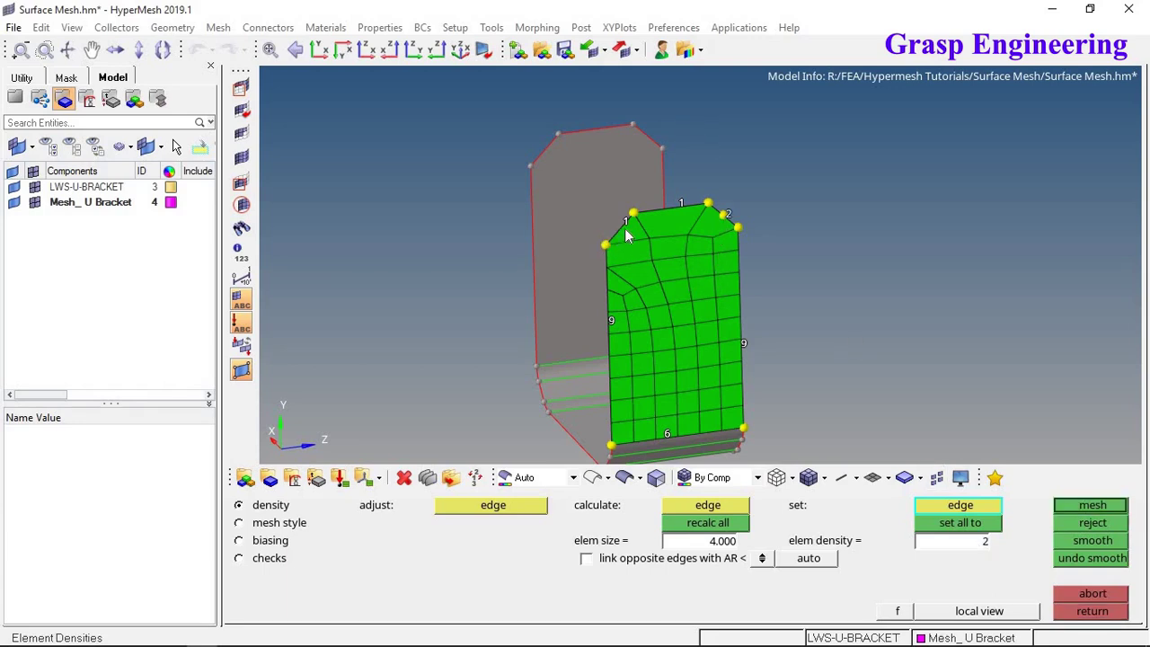
click(1101, 506)
Set the element density of the leg's top edge to 3 and remesh the surface
click(978, 550)
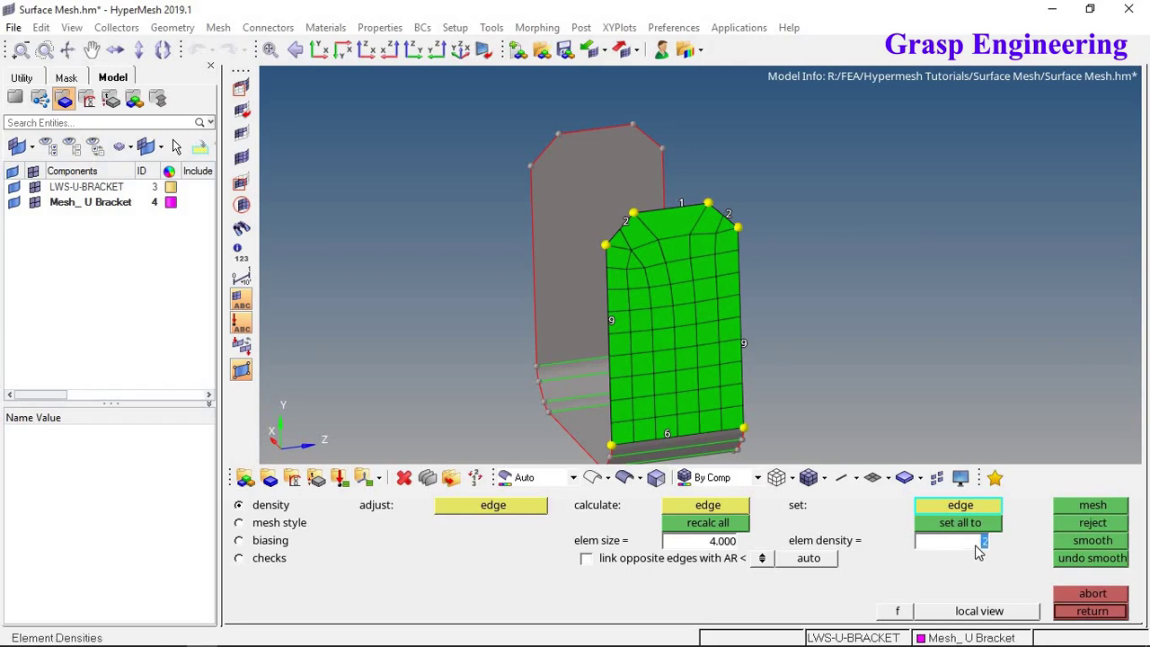
text(3)
click(680, 205)
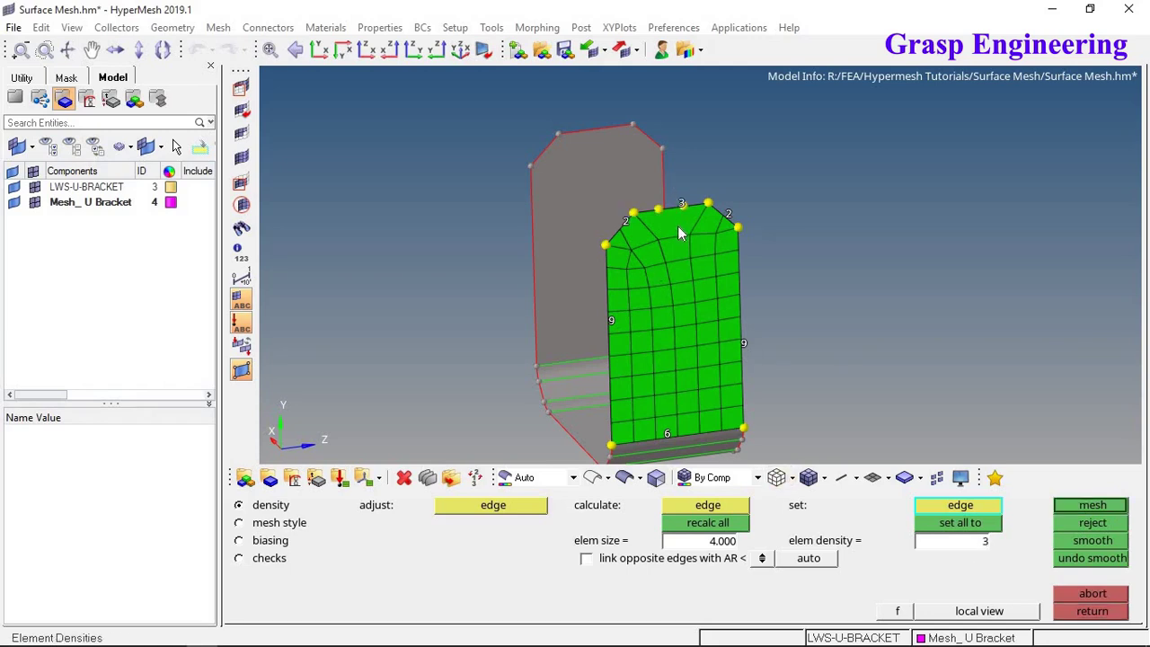
middle_click(832, 317)
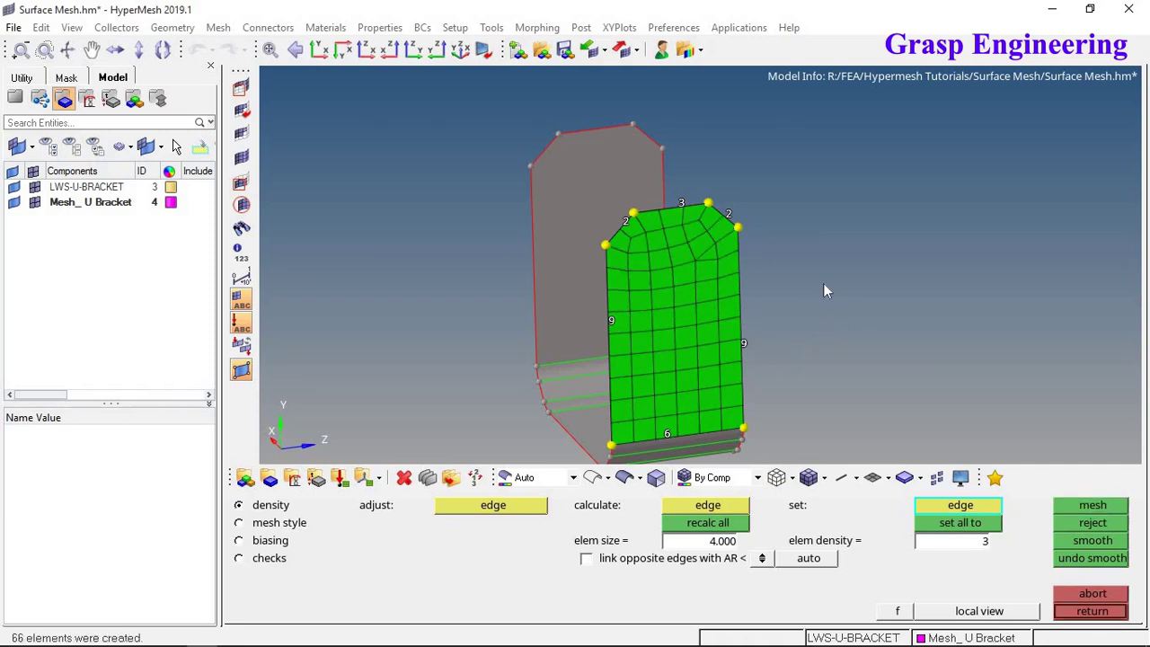
Reject and remesh the leg surface, and try smoothing the new mesh before undoing the smoothing
click(1099, 523)
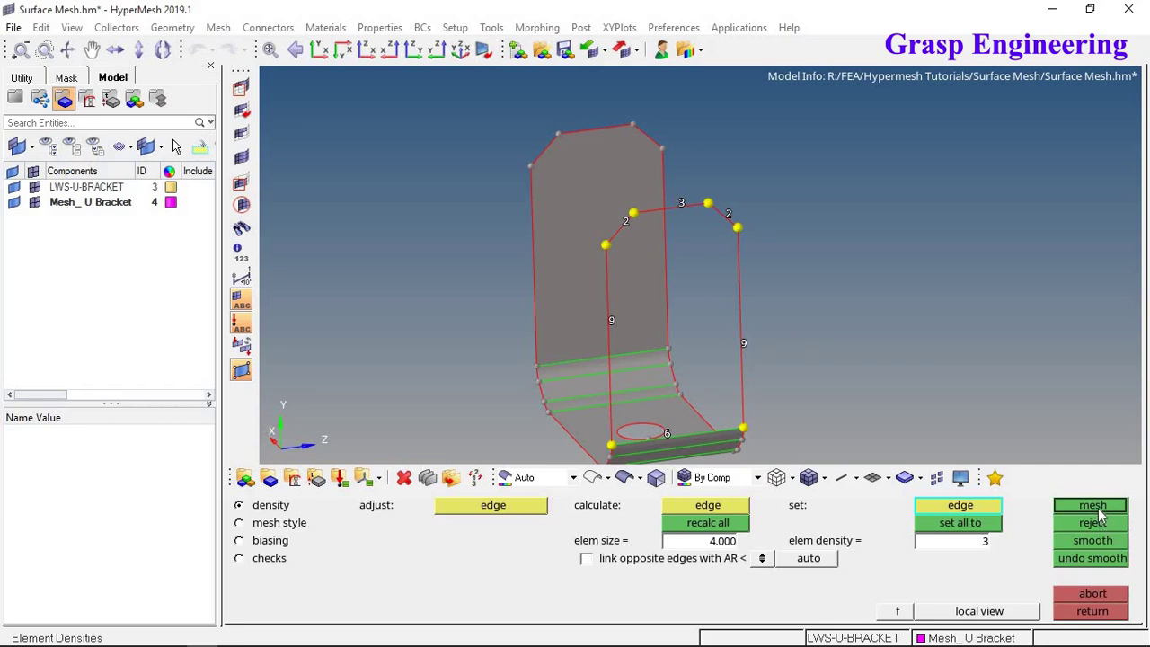
click(1098, 508)
click(1111, 543)
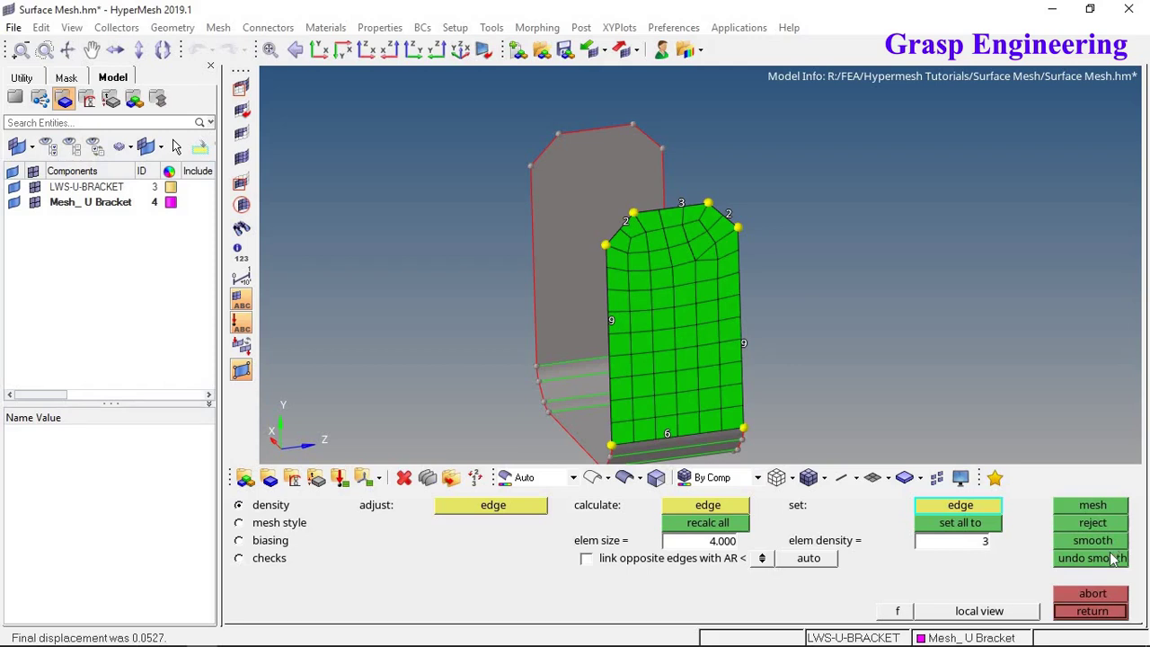
click(1111, 557)
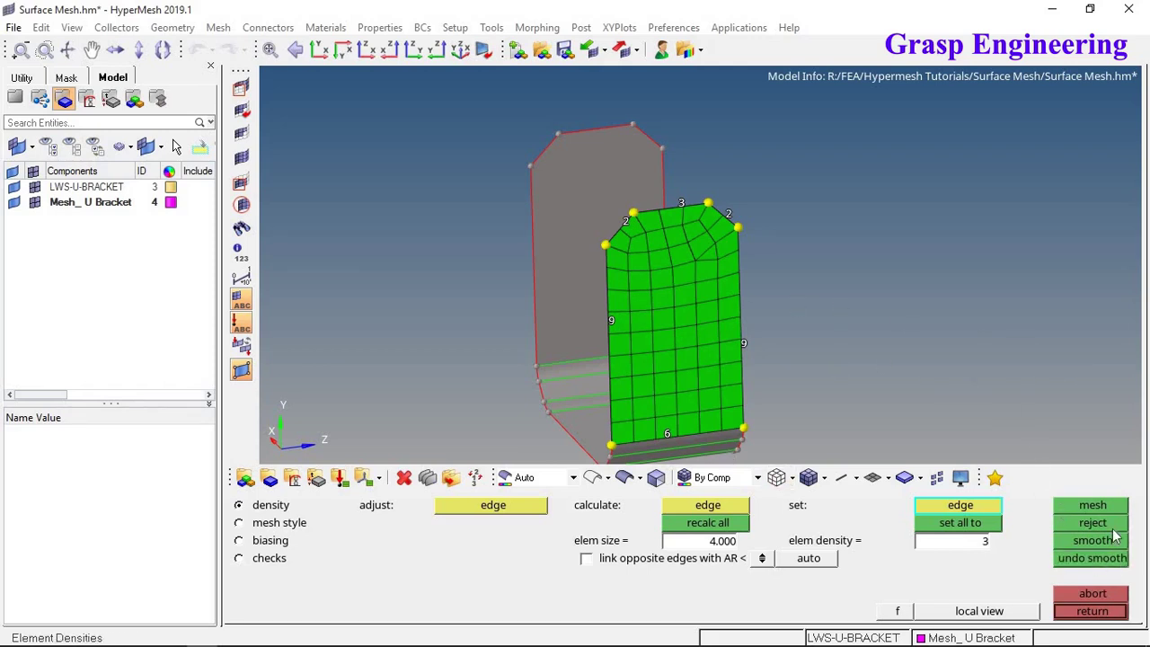
Abort the current leg mesh and automesh the front leg surface again with quads at element size 5
click(1091, 594)
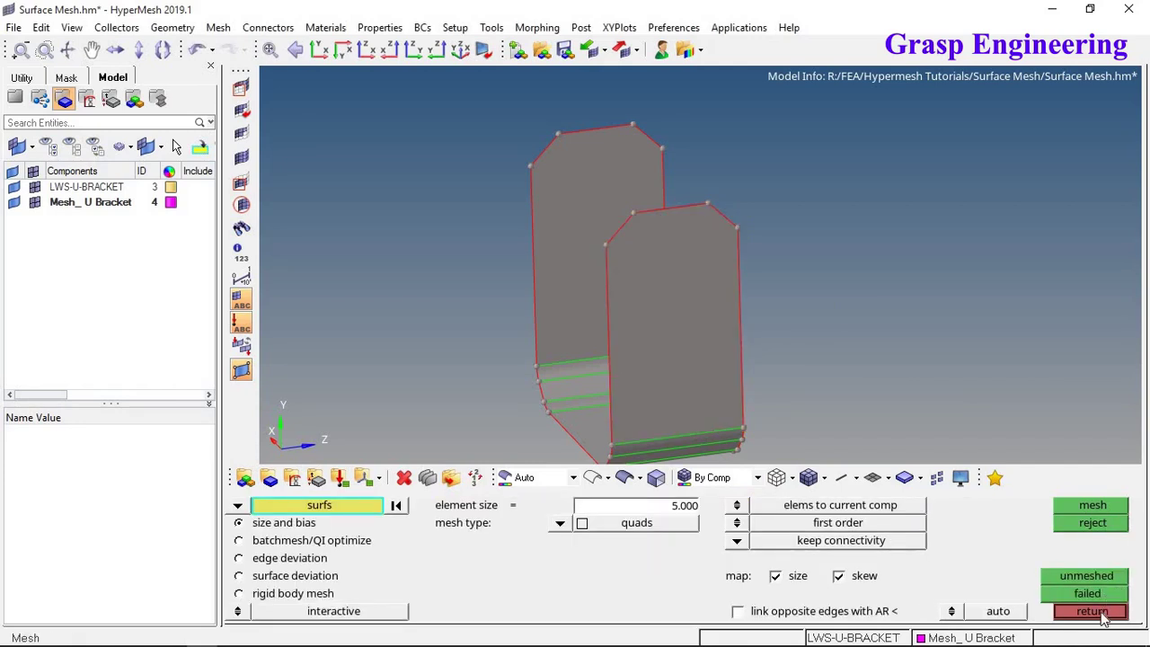
click(1103, 615)
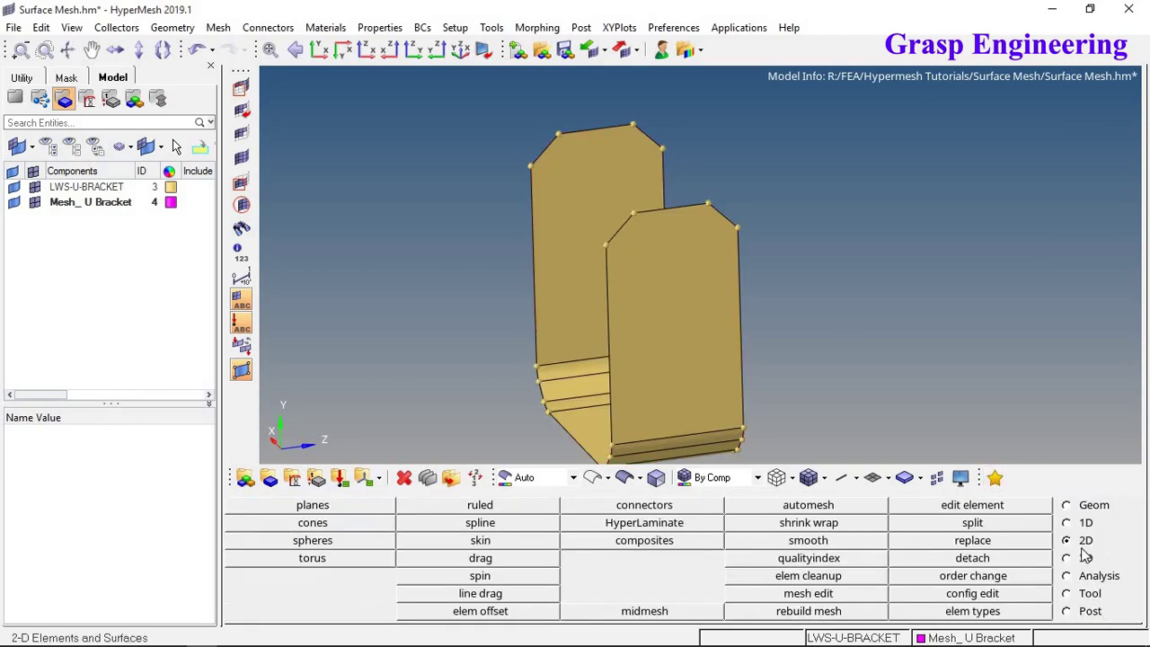
click(849, 509)
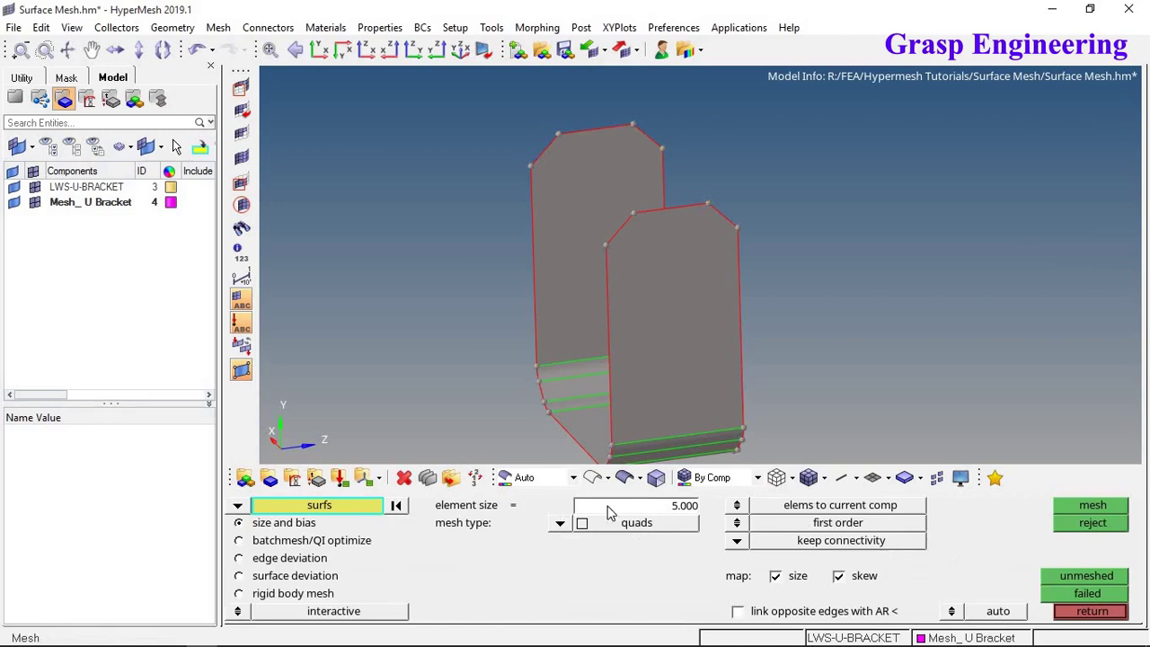
click(614, 351)
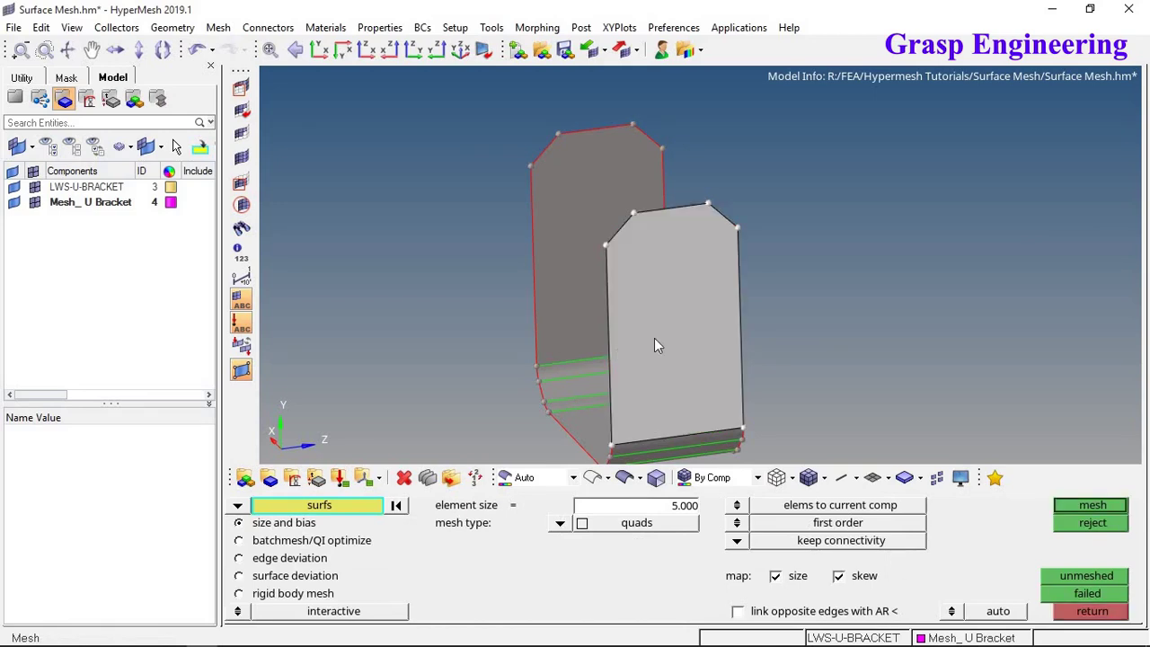
middle_click(674, 321)
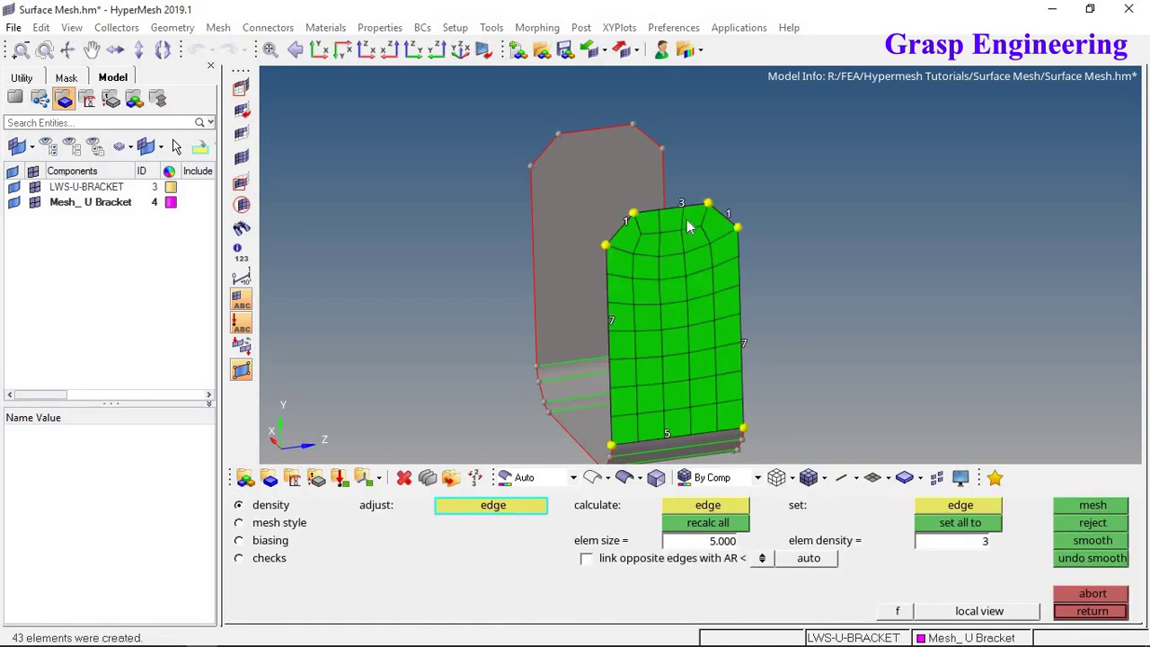
Recalculate all edge densities of the leg for element size 3, remesh the surface and accept the mesh
click(710, 543)
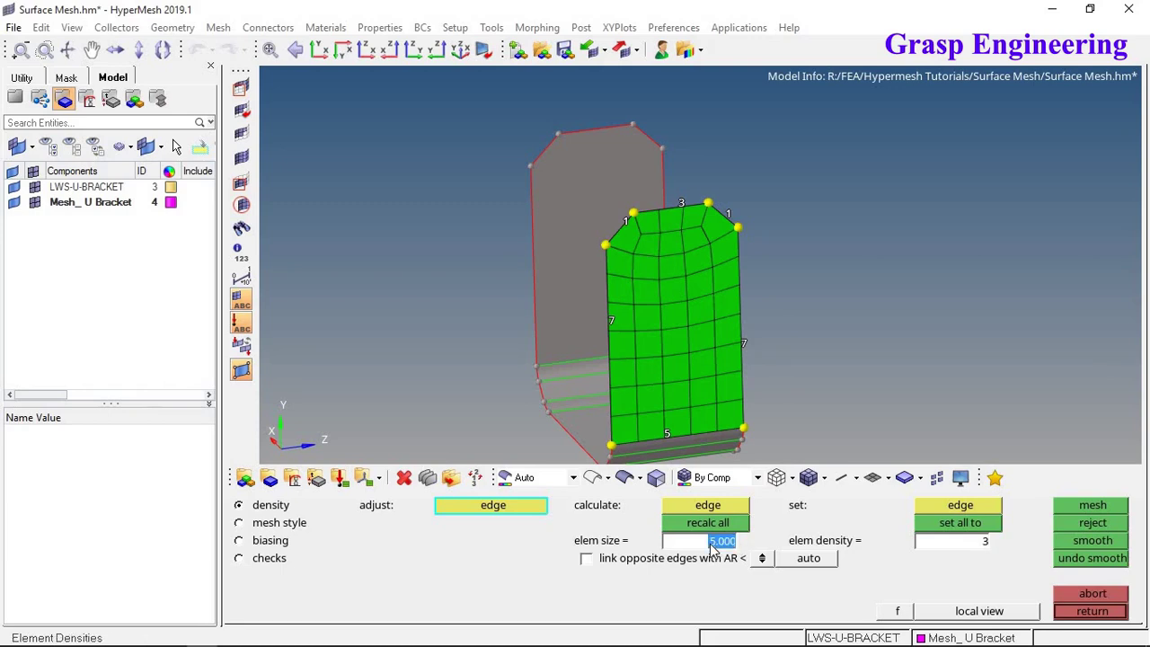
text(3)
click(722, 526)
click(1086, 509)
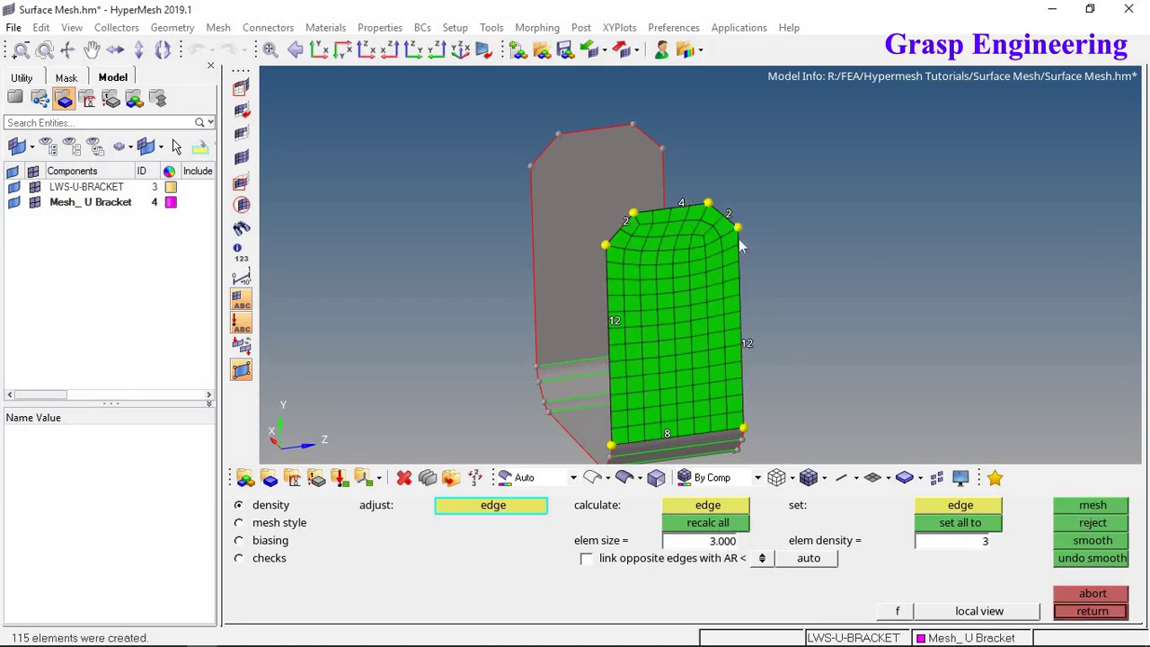
scroll(703, 226, up, 4)
scroll(725, 238, down, 2)
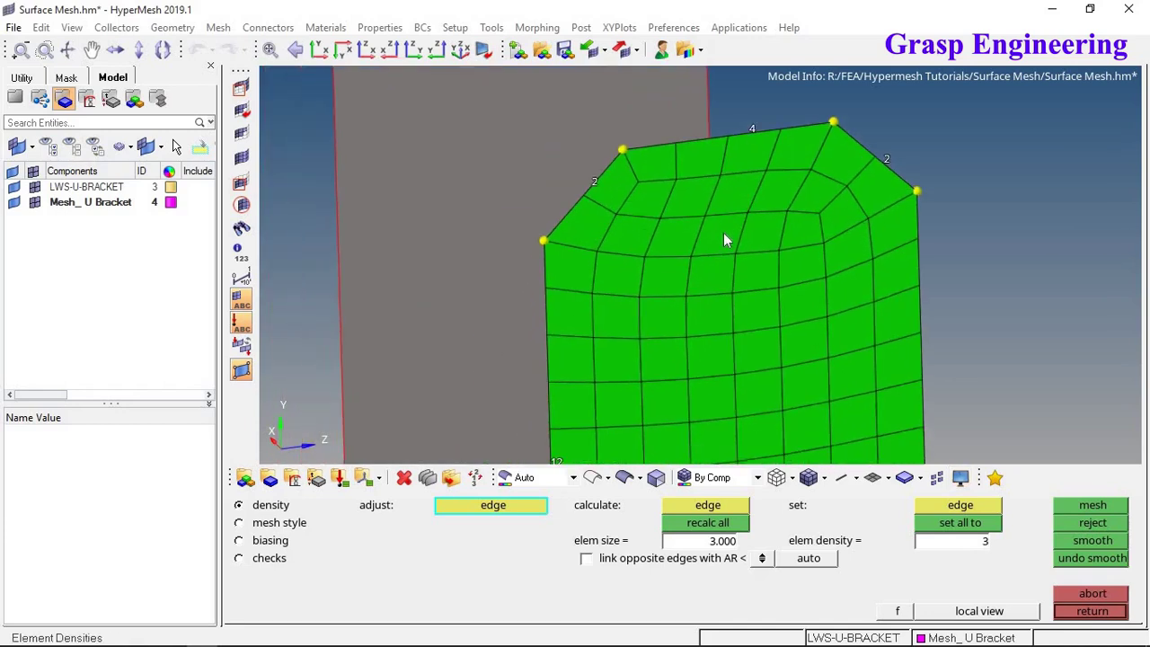
scroll(725, 241, down, 3)
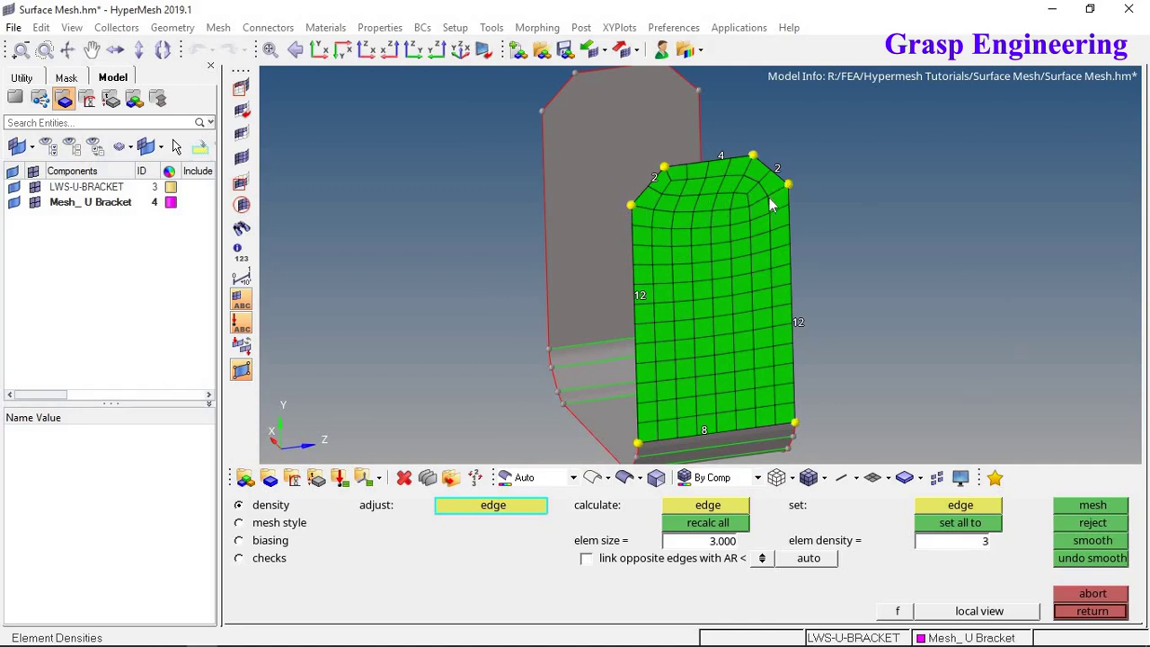
click(1099, 507)
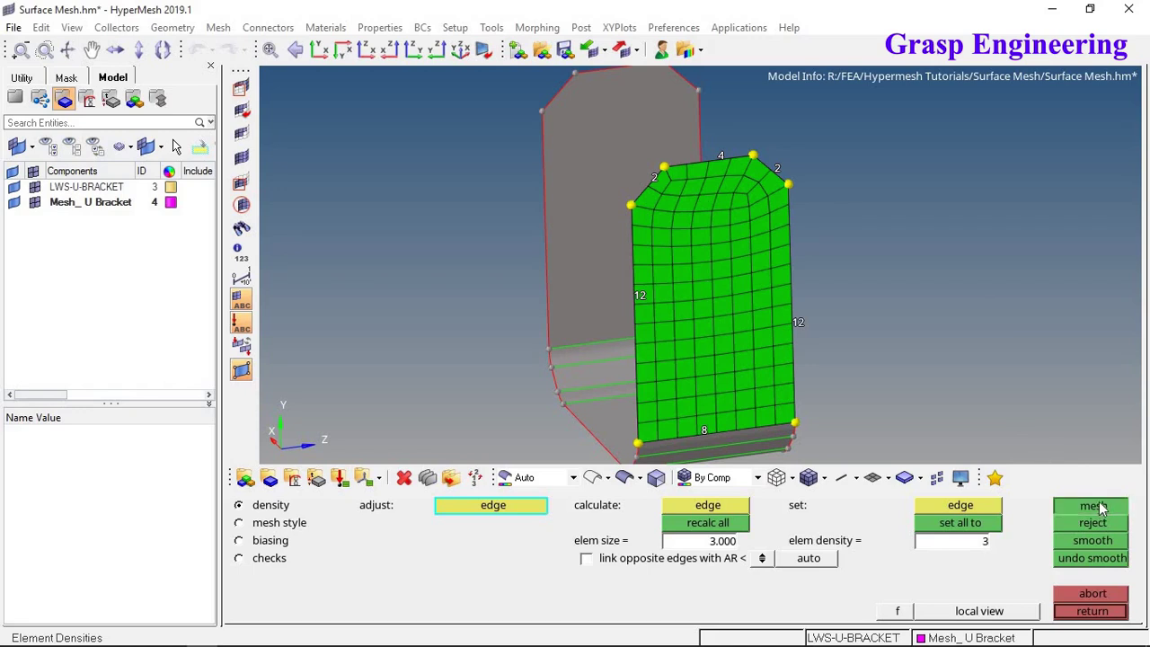
click(1084, 616)
click(1084, 616)
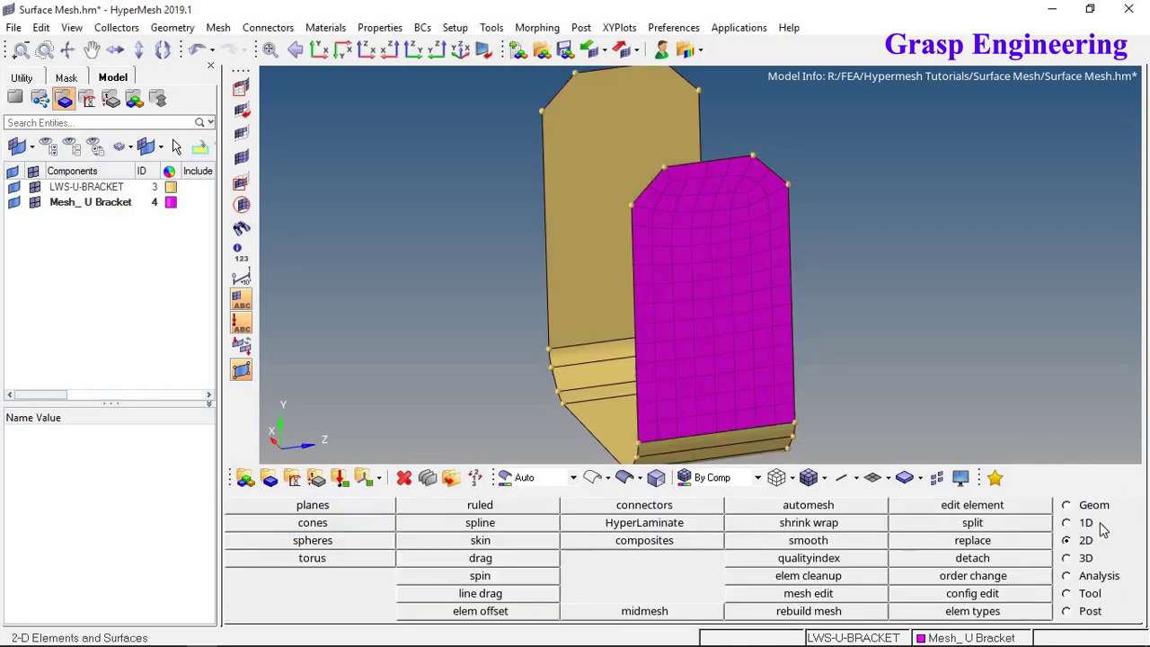
Split the meshed leg surface with quick edit between the two lower end points of its slanted corner edges
click(1090, 508)
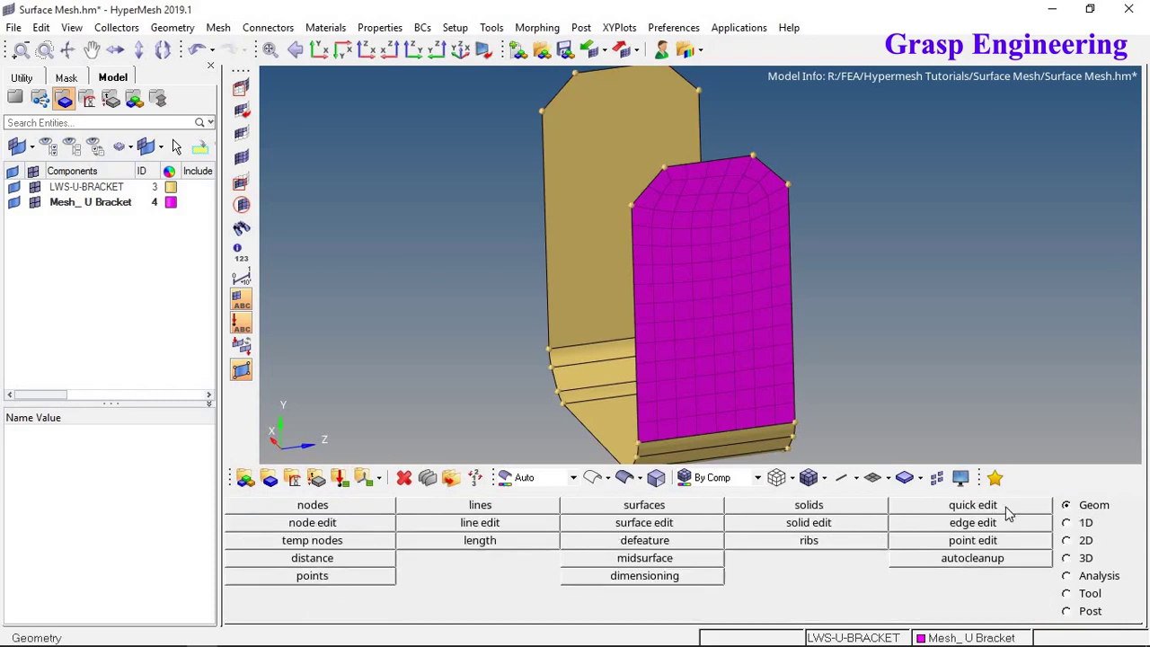
click(972, 506)
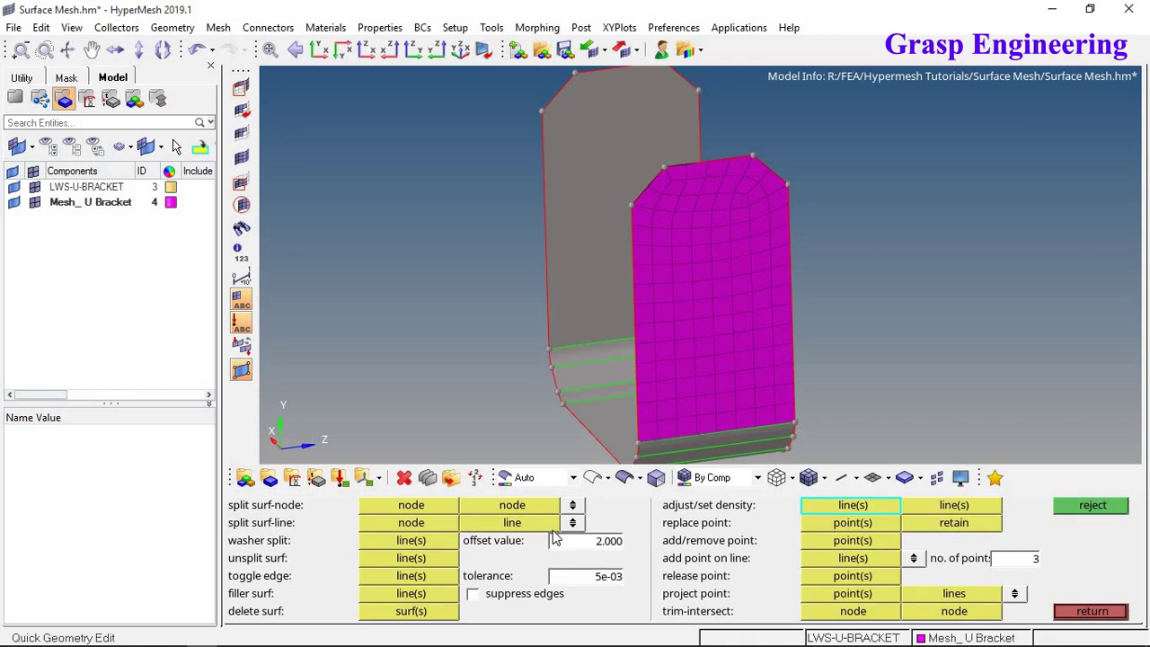
click(438, 508)
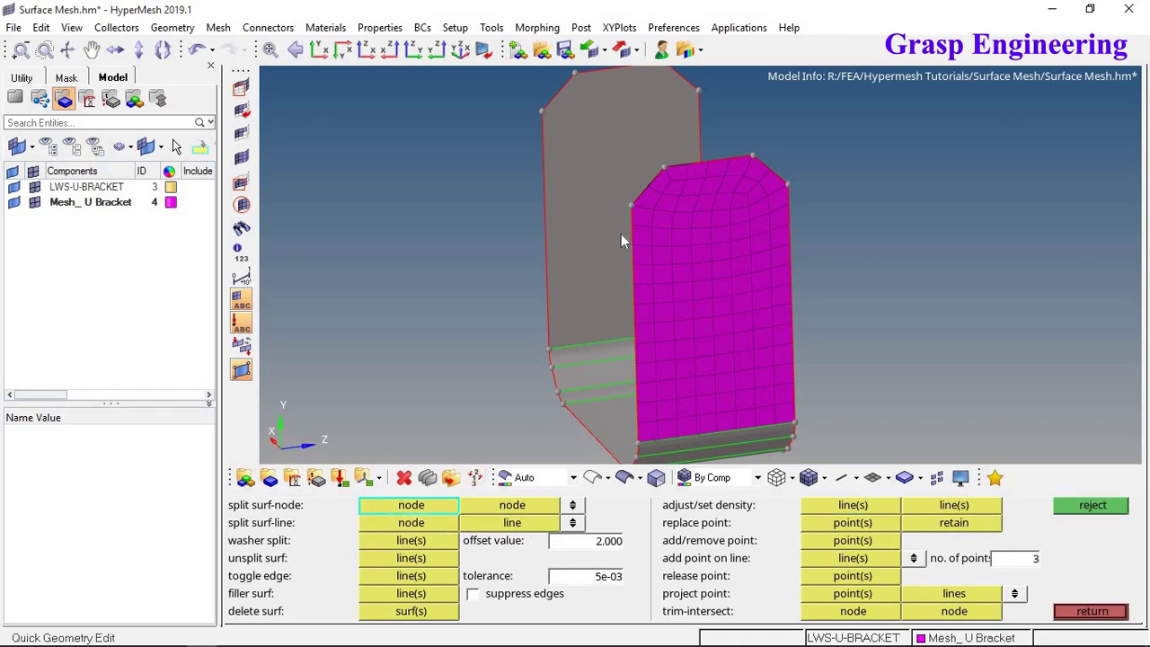
click(631, 206)
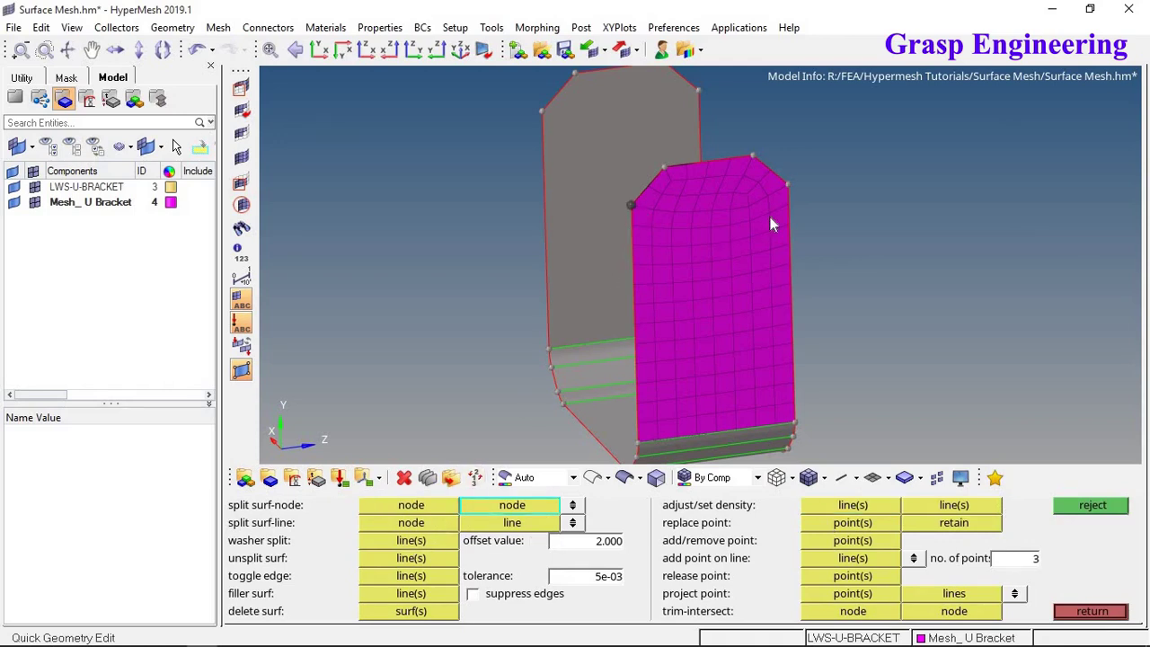
click(786, 186)
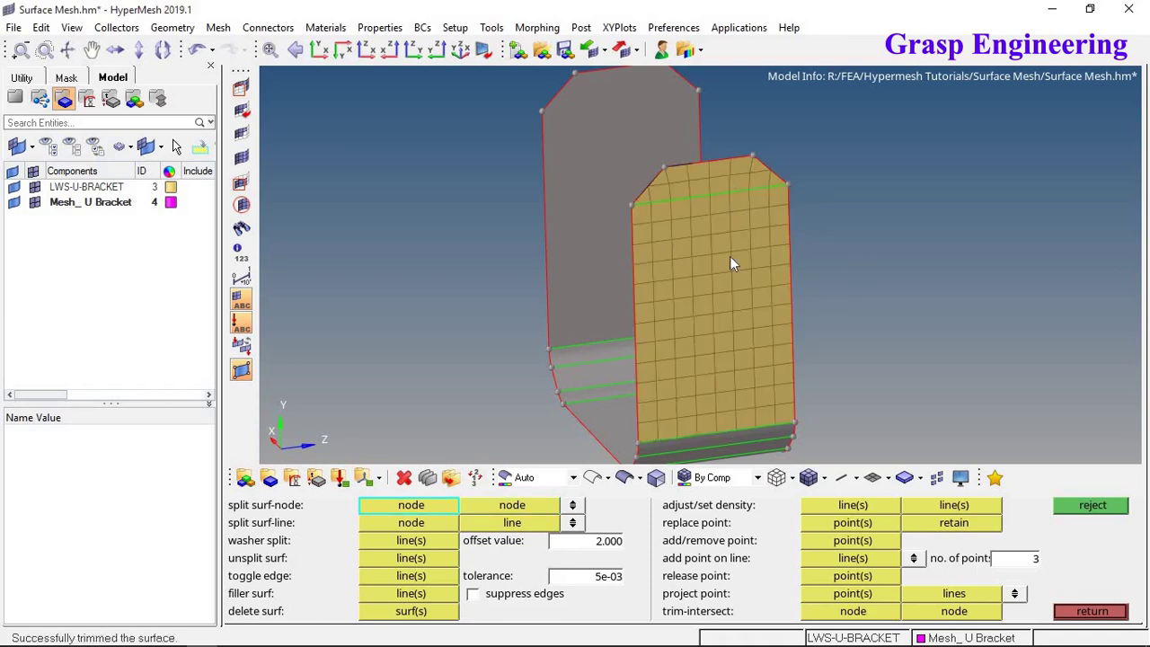
Increase the element density of the split leg's top edge to 6 with quick edit's density adjustment
scroll(693, 266, up, 3)
ctrl+right_drag(665, 261, 697, 319)
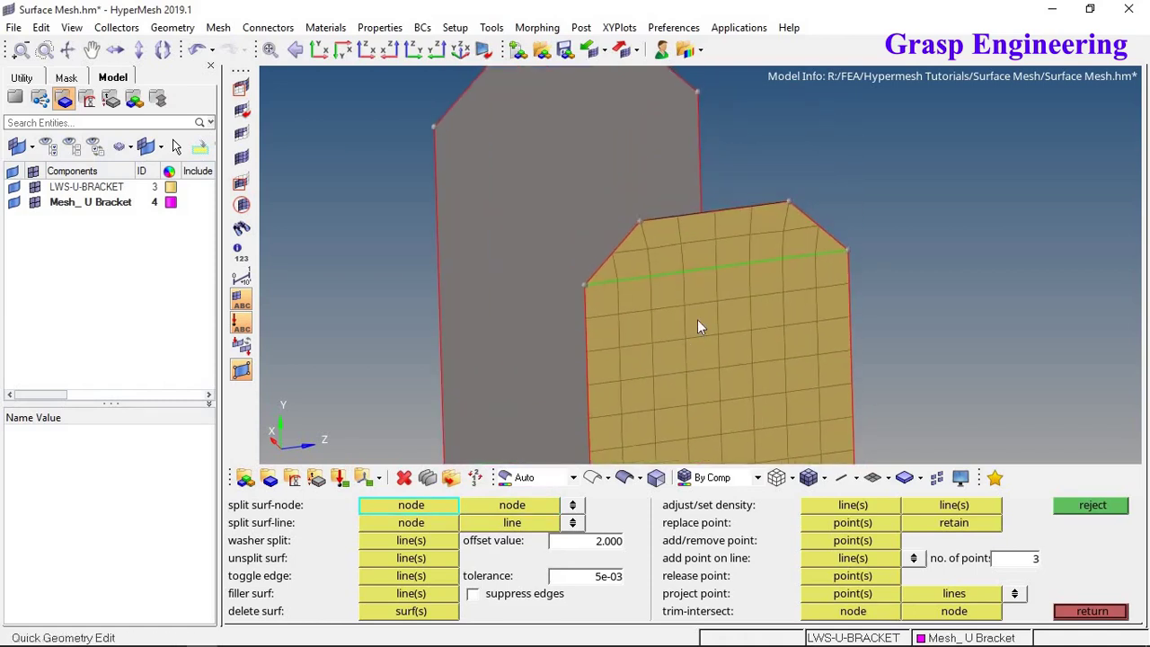
ctrl+drag(749, 249, 777, 309)
ctrl+drag(757, 364, 733, 167)
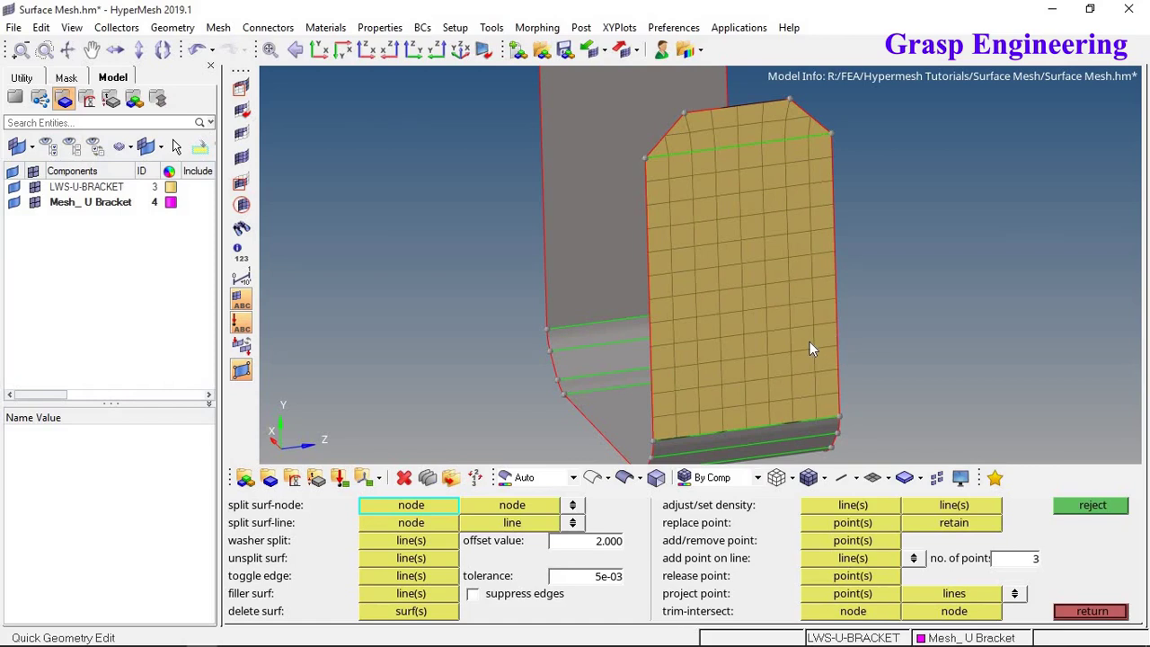
ctrl+drag(706, 254, 615, 264)
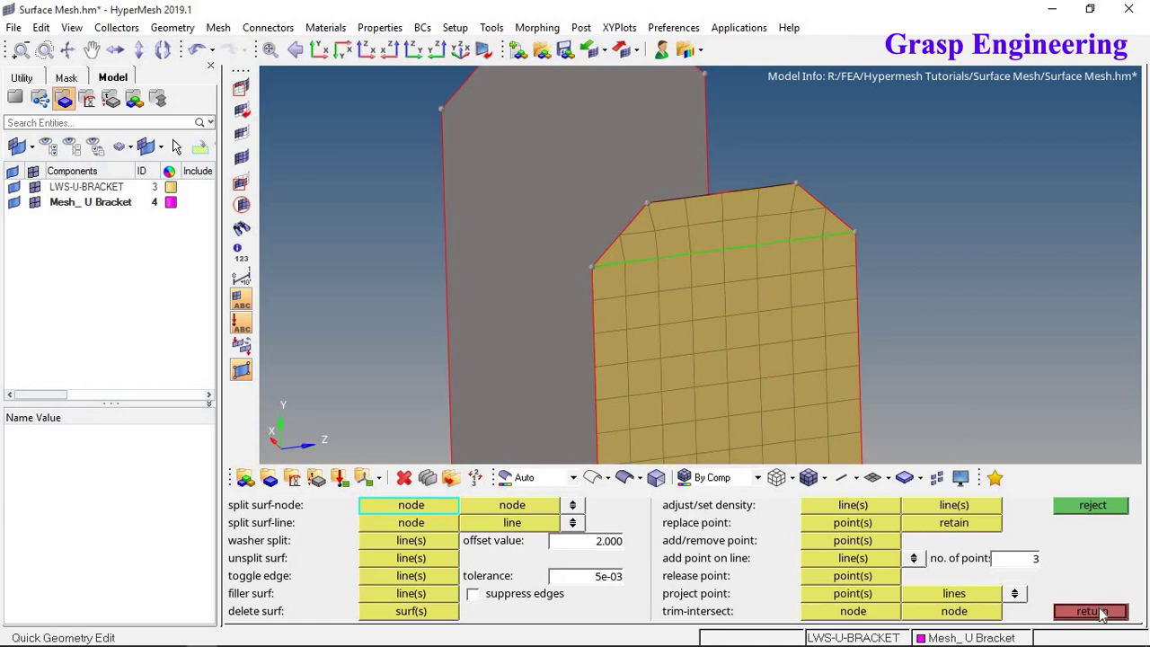
click(861, 506)
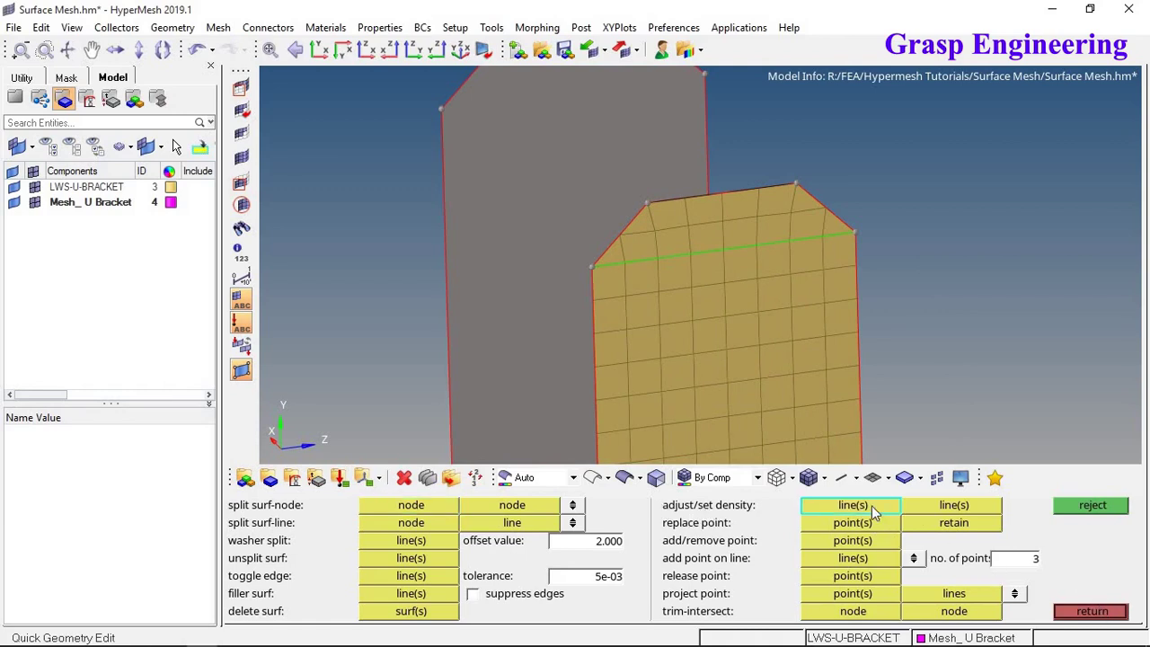
click(725, 198)
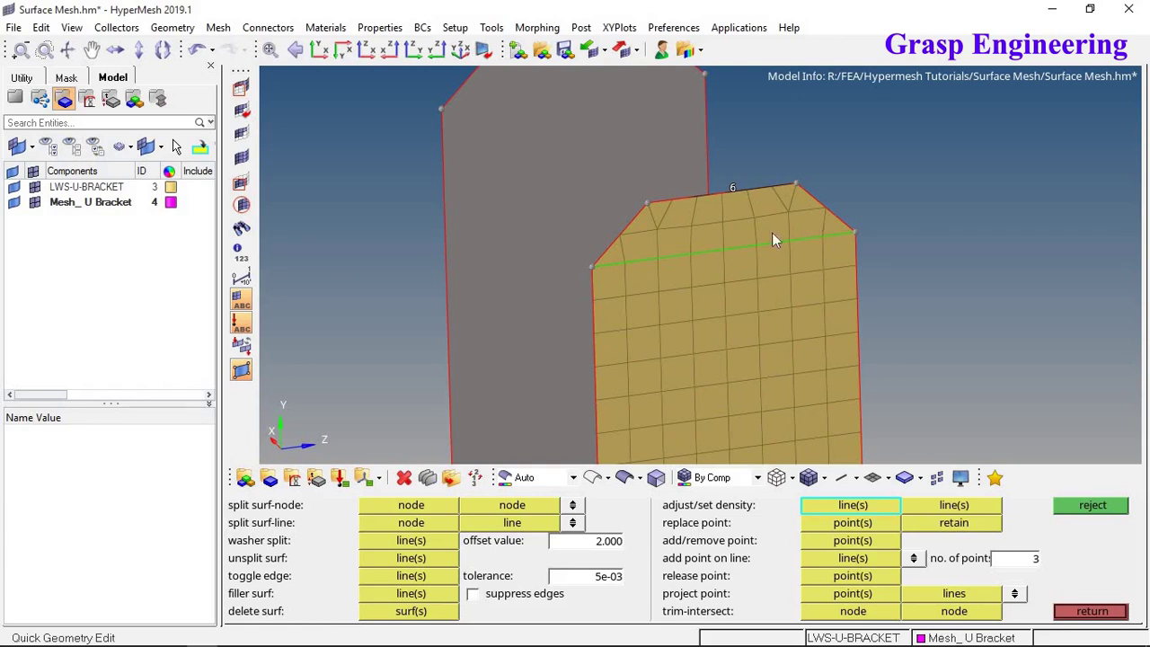
scroll(728, 226, up, 3)
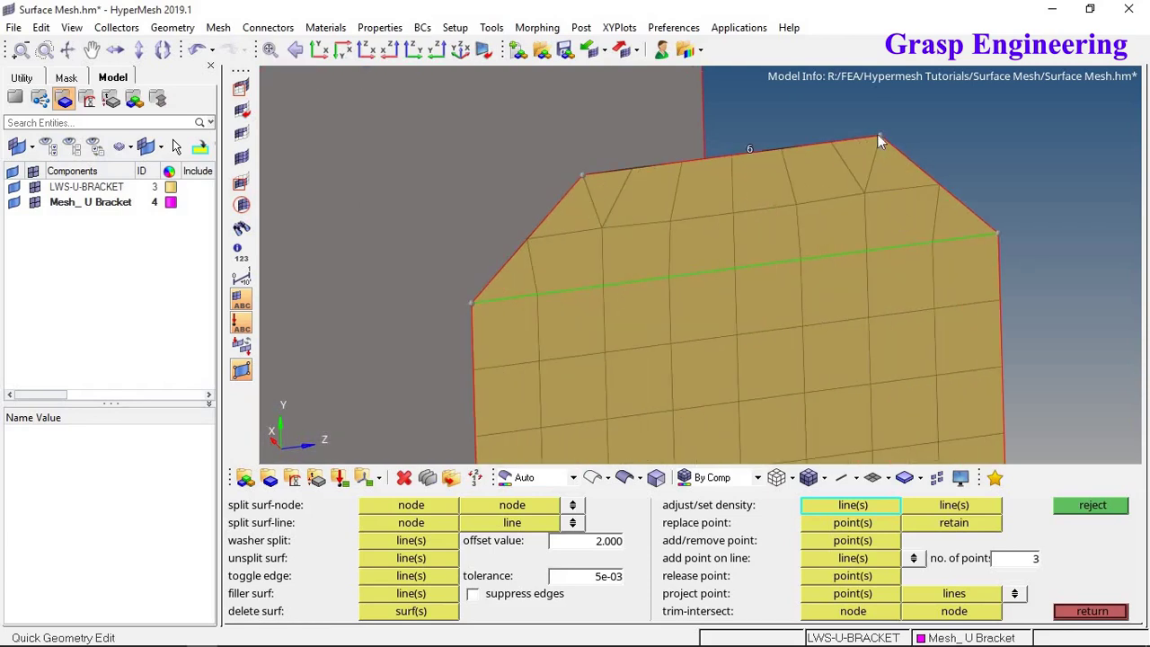
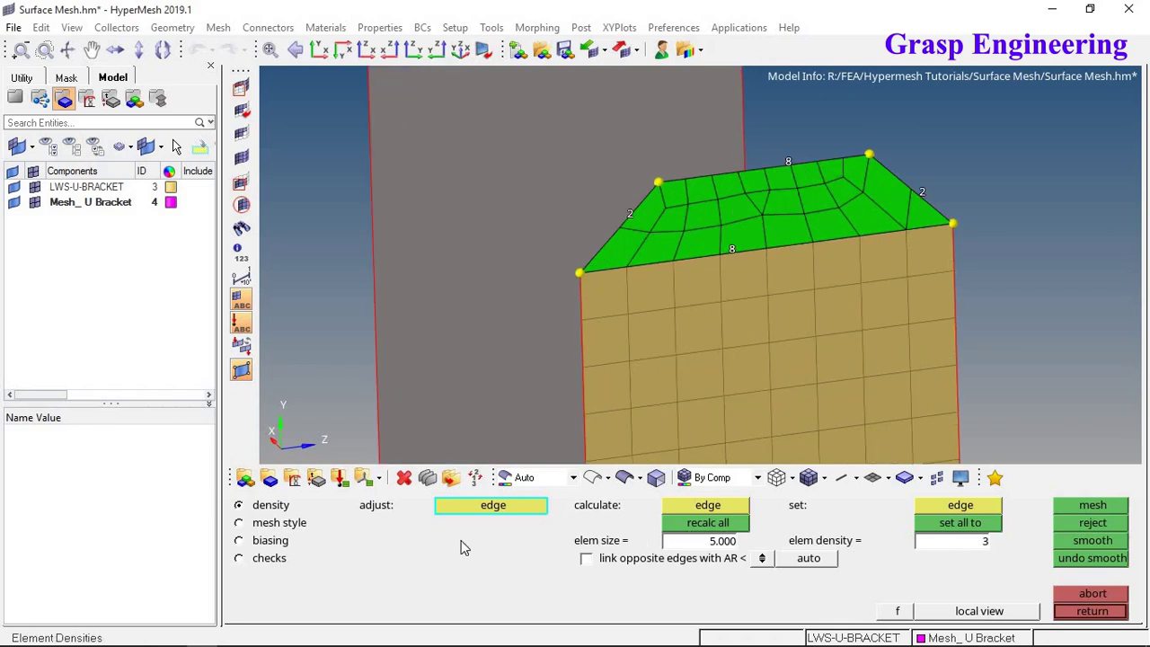
Try remeshing the upper trapezoidal patch with the quads only element type, and reject that mesh
click(284, 523)
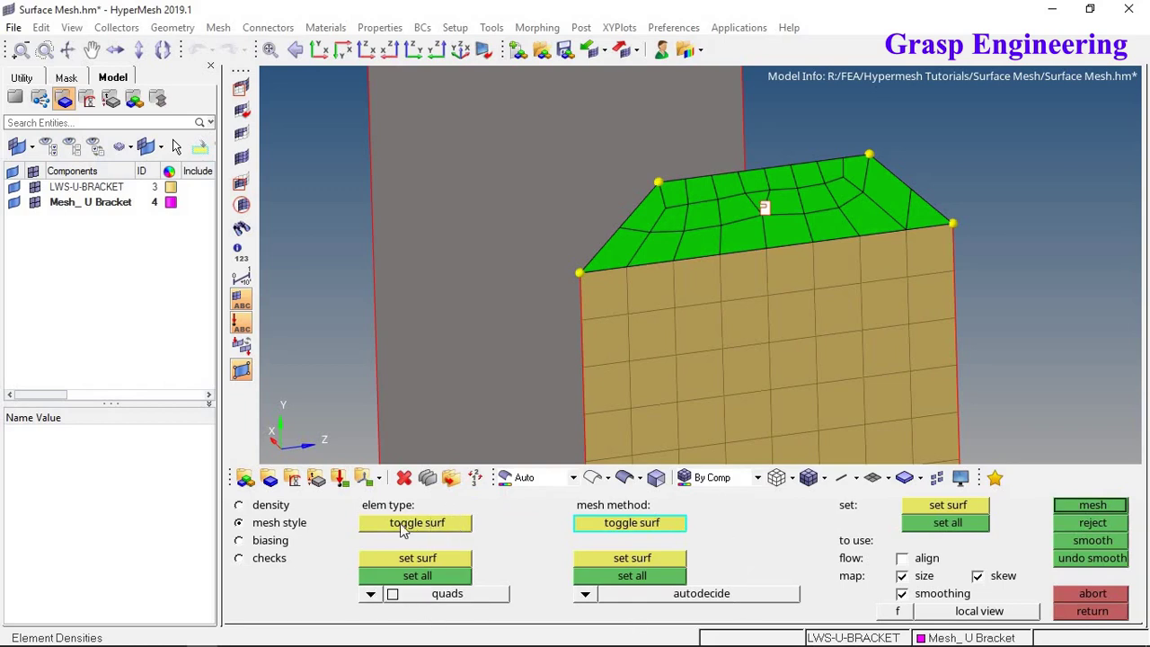
click(371, 594)
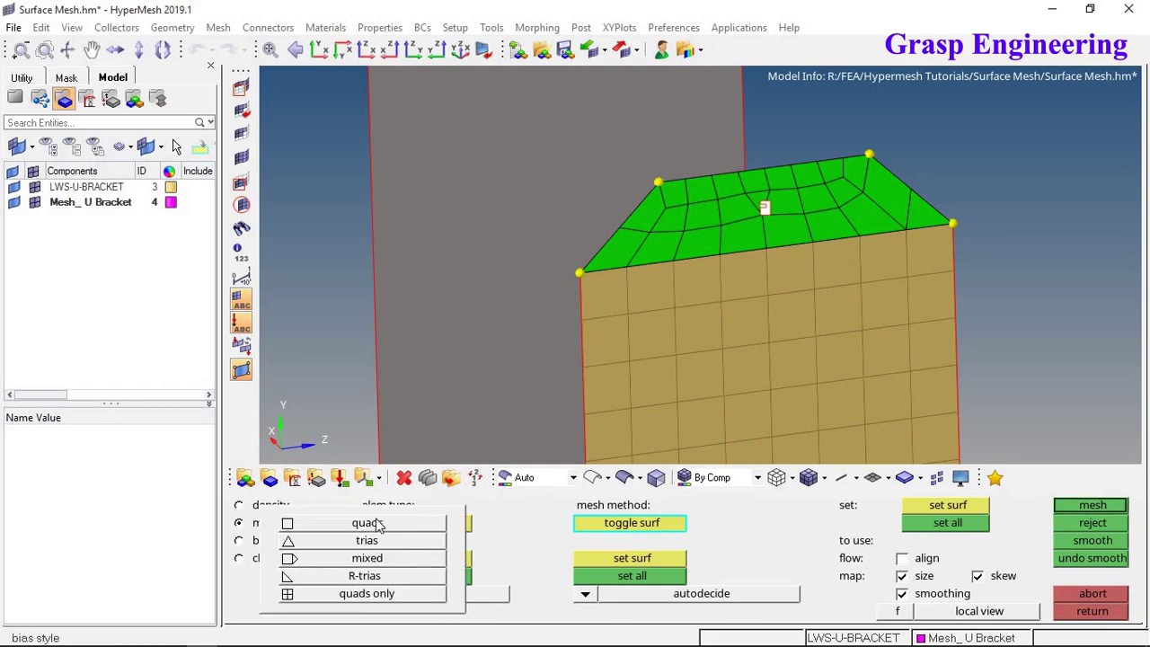
click(376, 594)
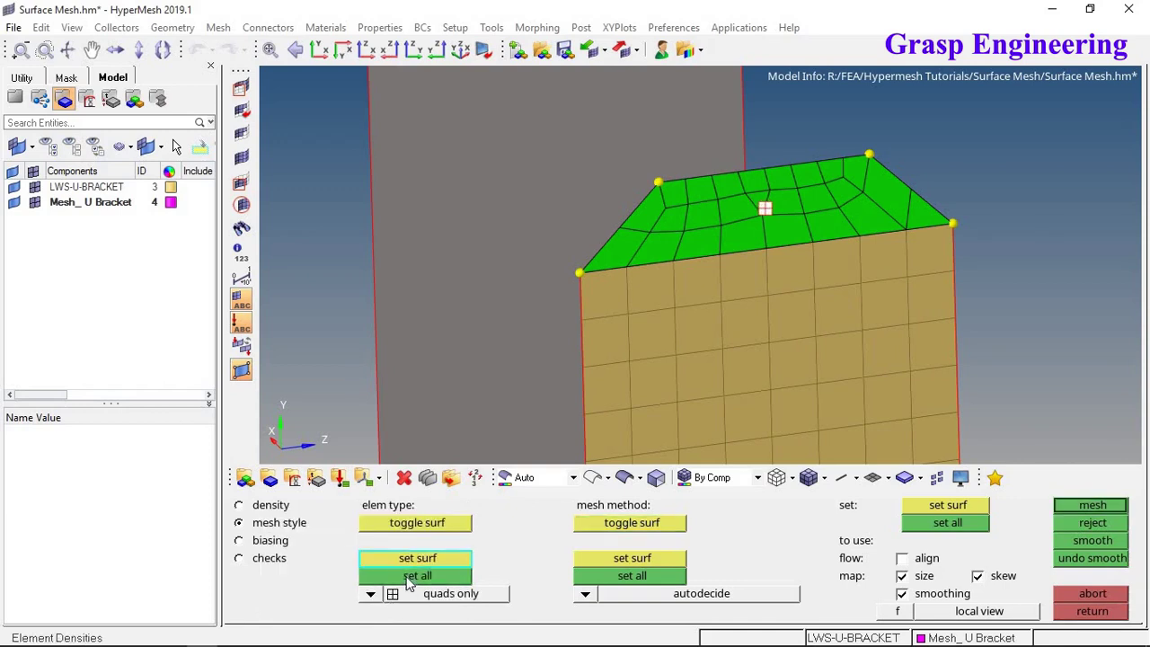
click(1060, 508)
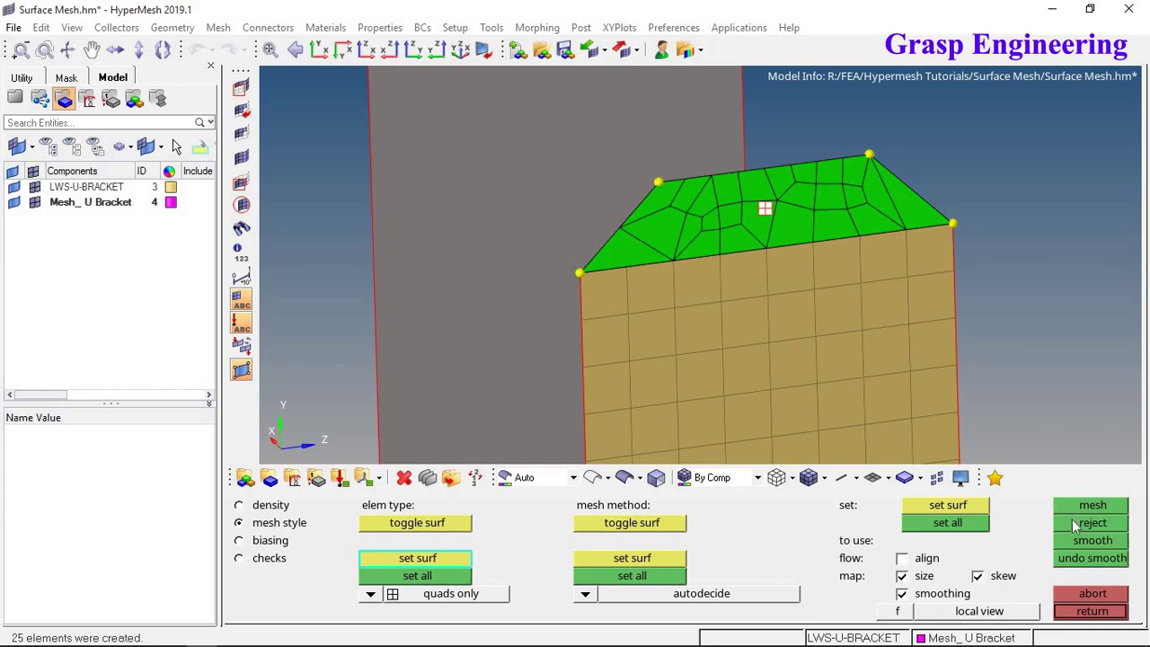
click(1075, 523)
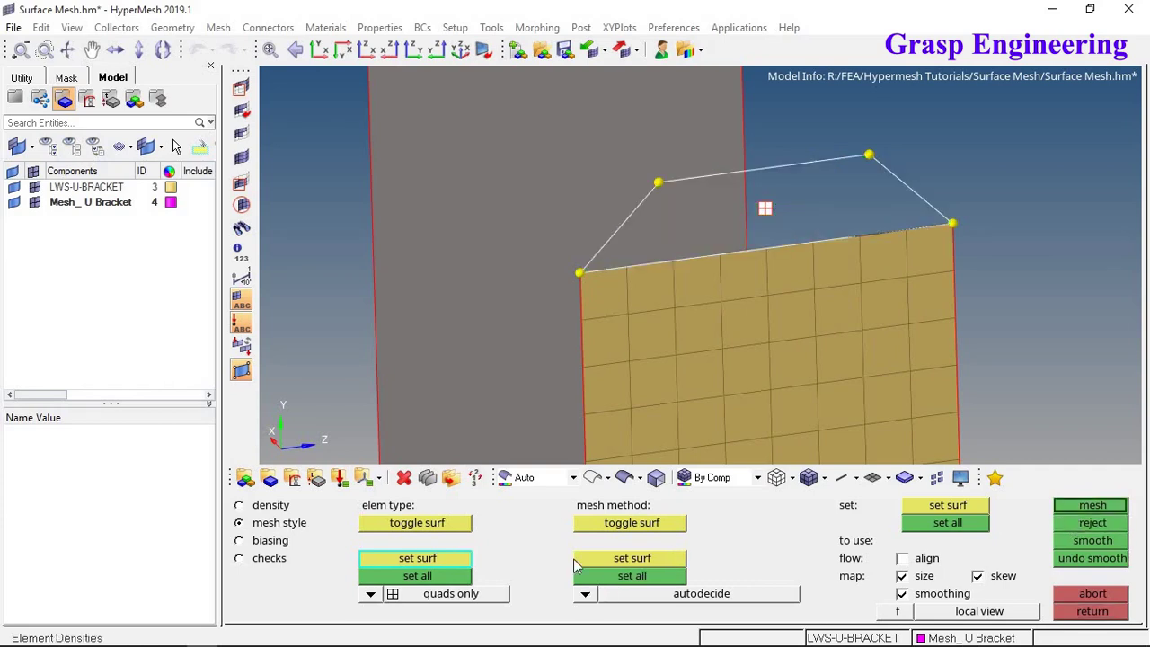
Set the upper patch's mesh method to map as rectangle and mesh the surface
click(585, 592)
click(609, 532)
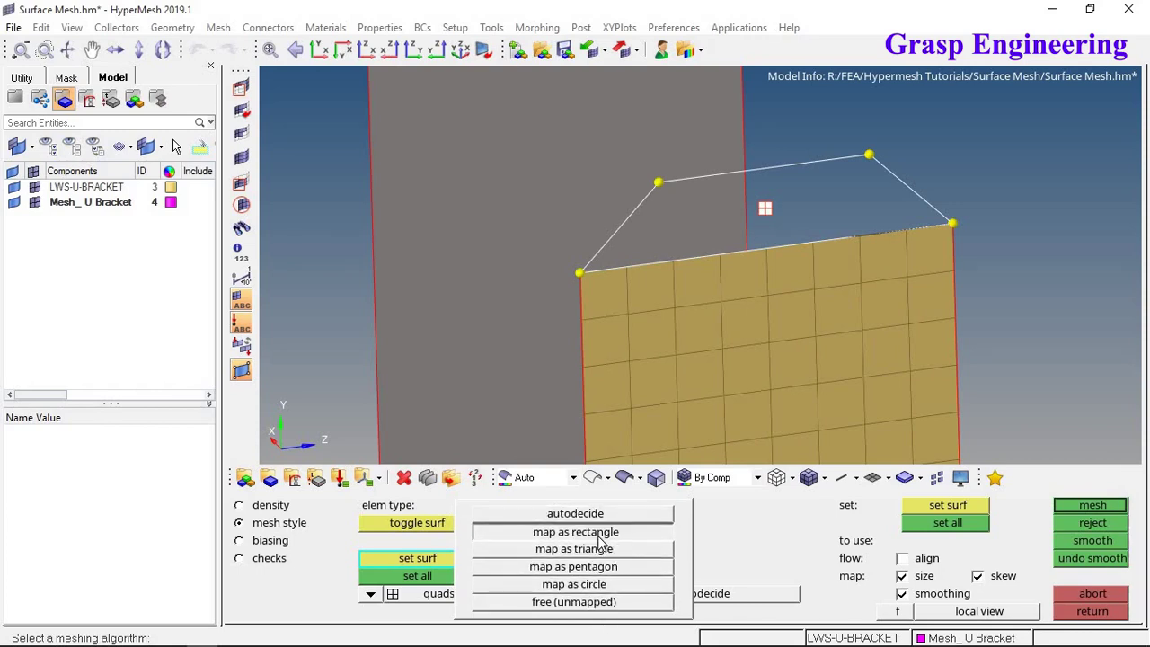
click(600, 535)
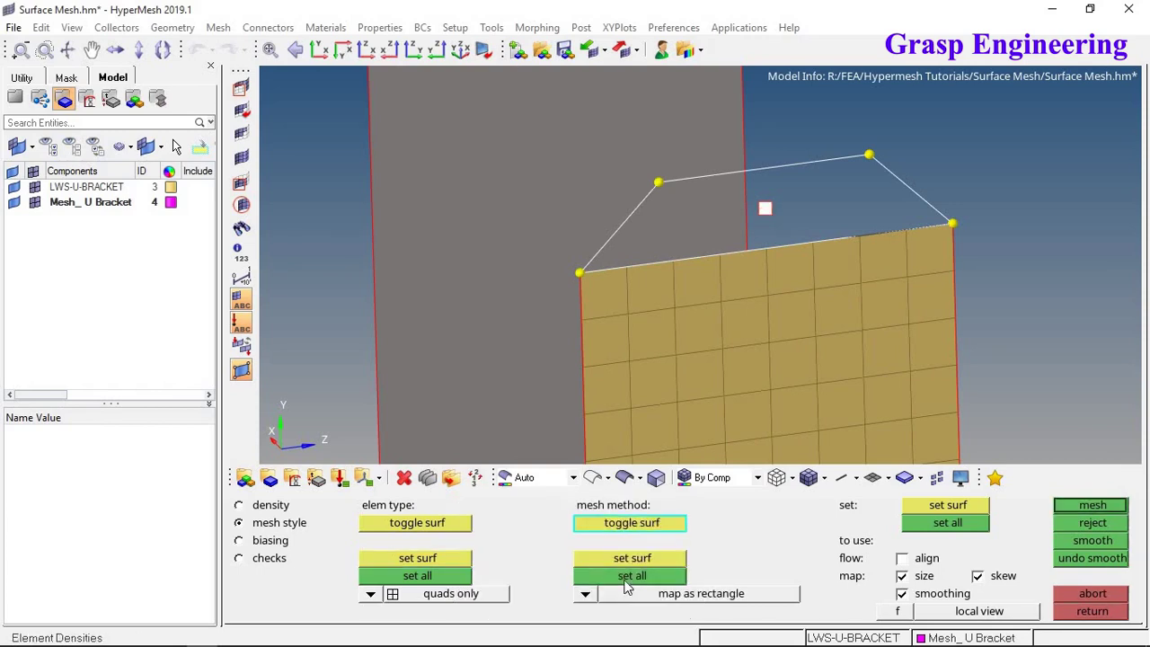
click(1098, 508)
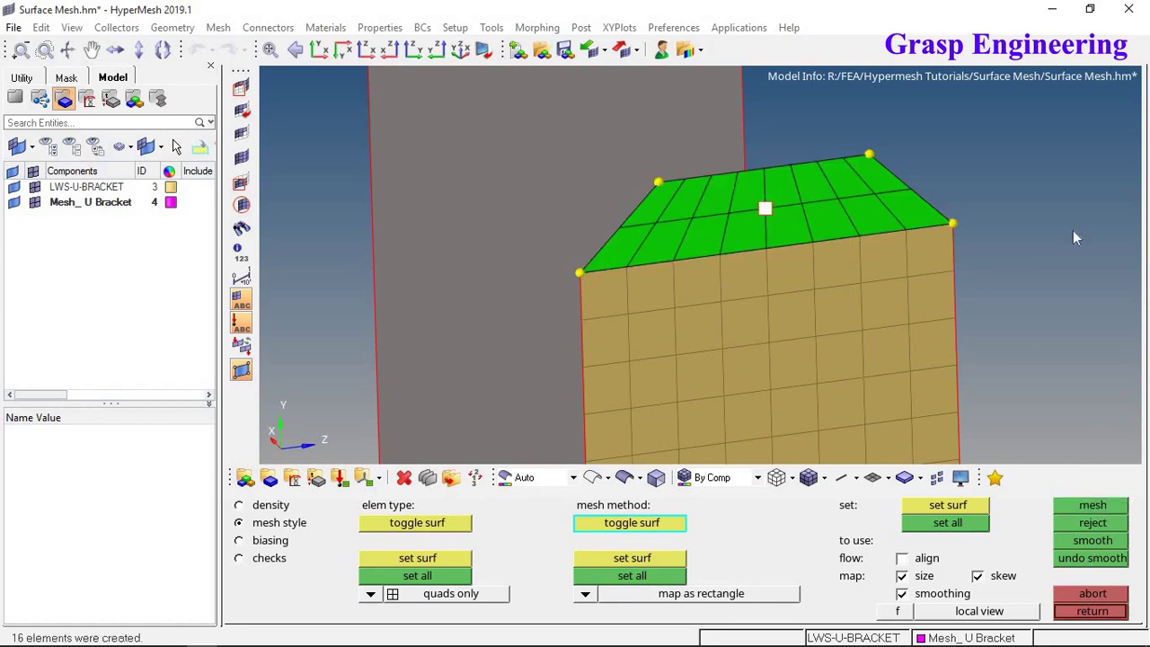
Remesh the upper trapezoidal patch with the quads element type and the map as rectangle method, and accept the mesh
click(370, 594)
click(381, 516)
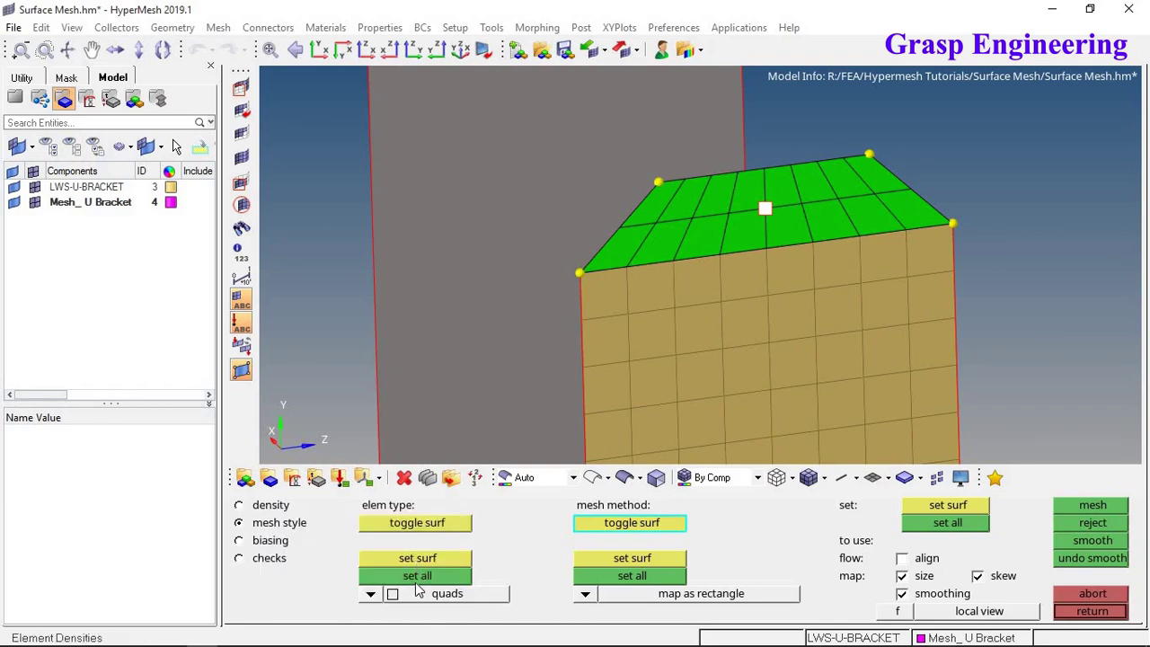
click(417, 578)
click(1084, 505)
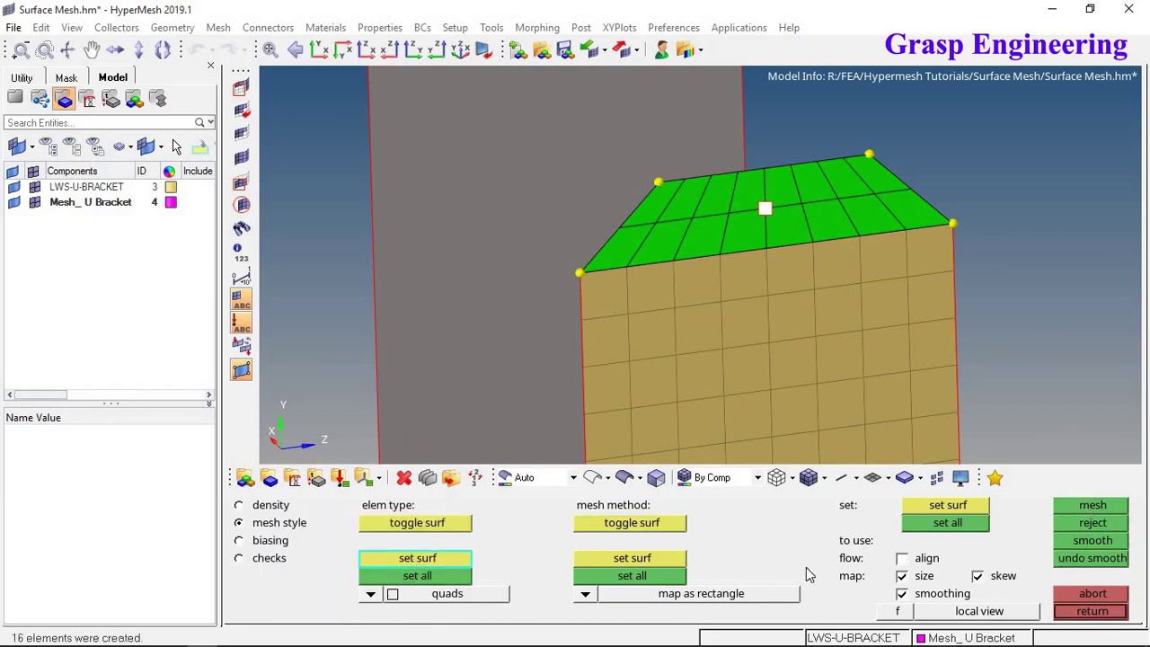
click(588, 595)
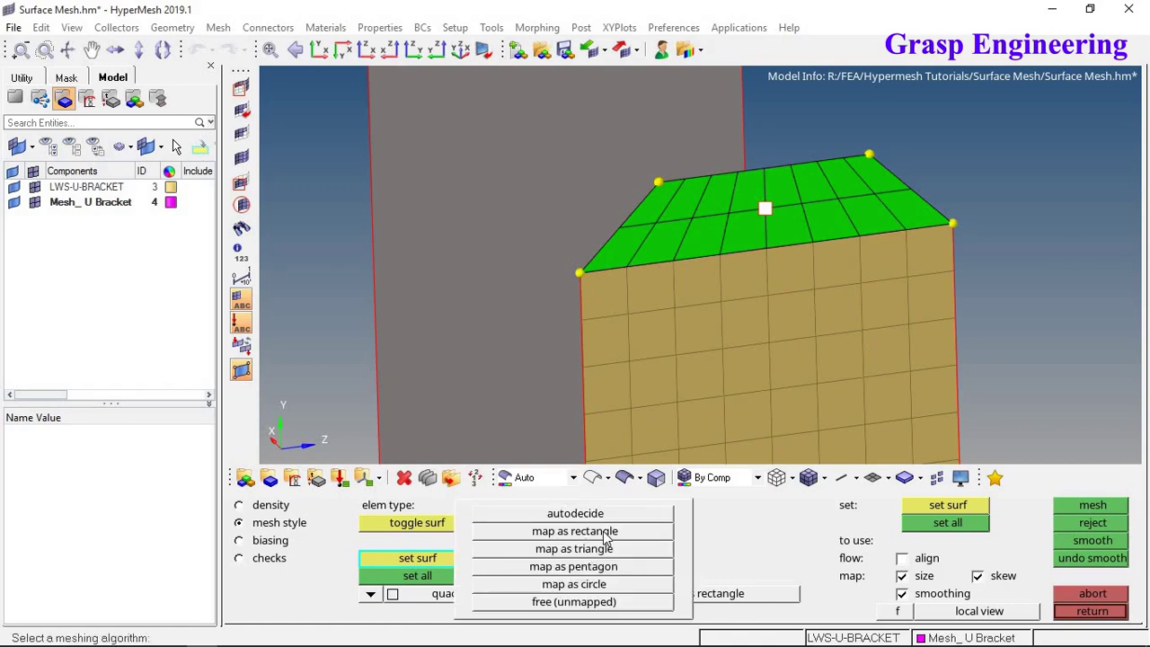
click(604, 531)
click(599, 600)
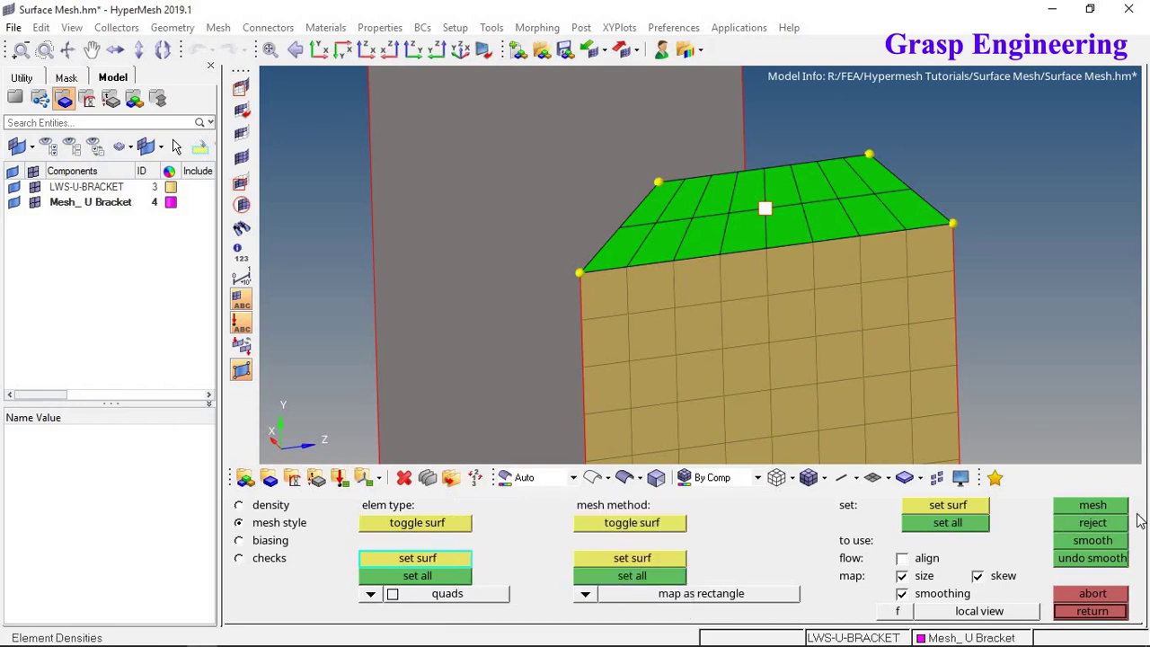
click(1092, 507)
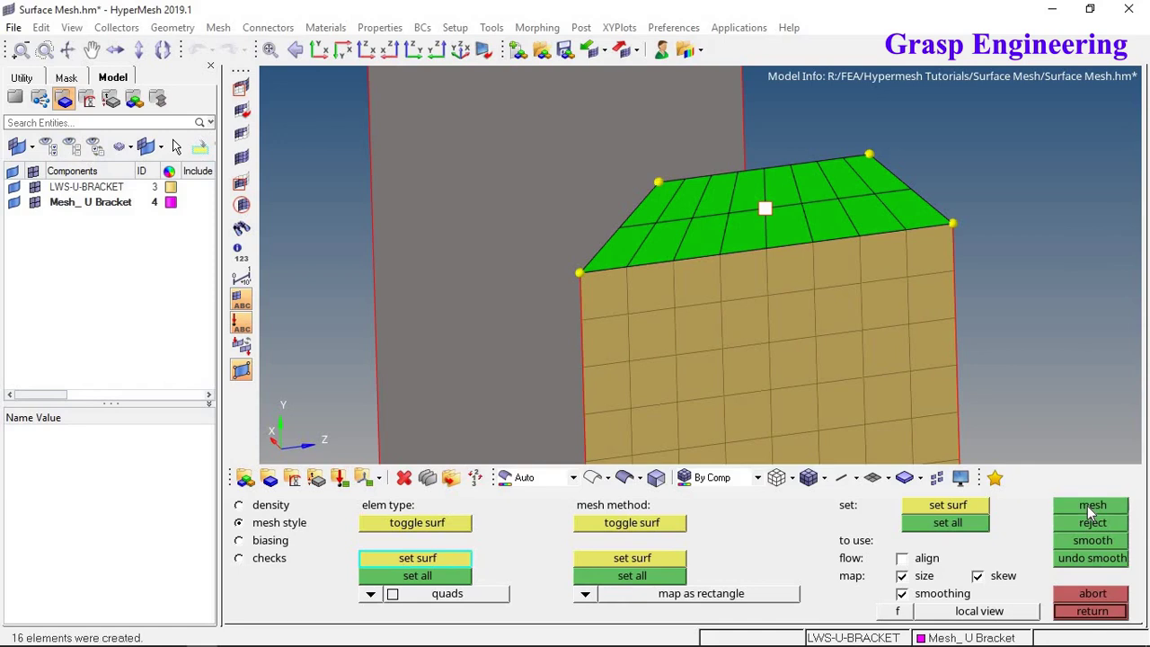
click(1121, 614)
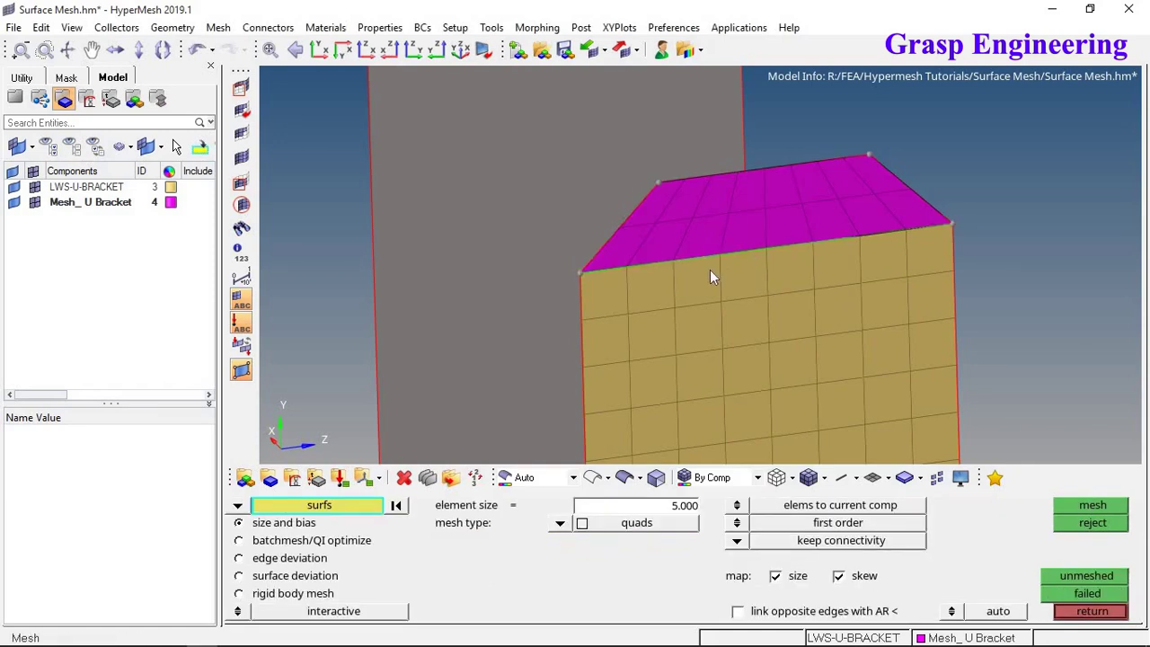
Toggle the element display of Mesh_ U Bracket and LWS-U-BRACKET to examine which component holds each part of the leg mesh
scroll(710, 270, down, 2)
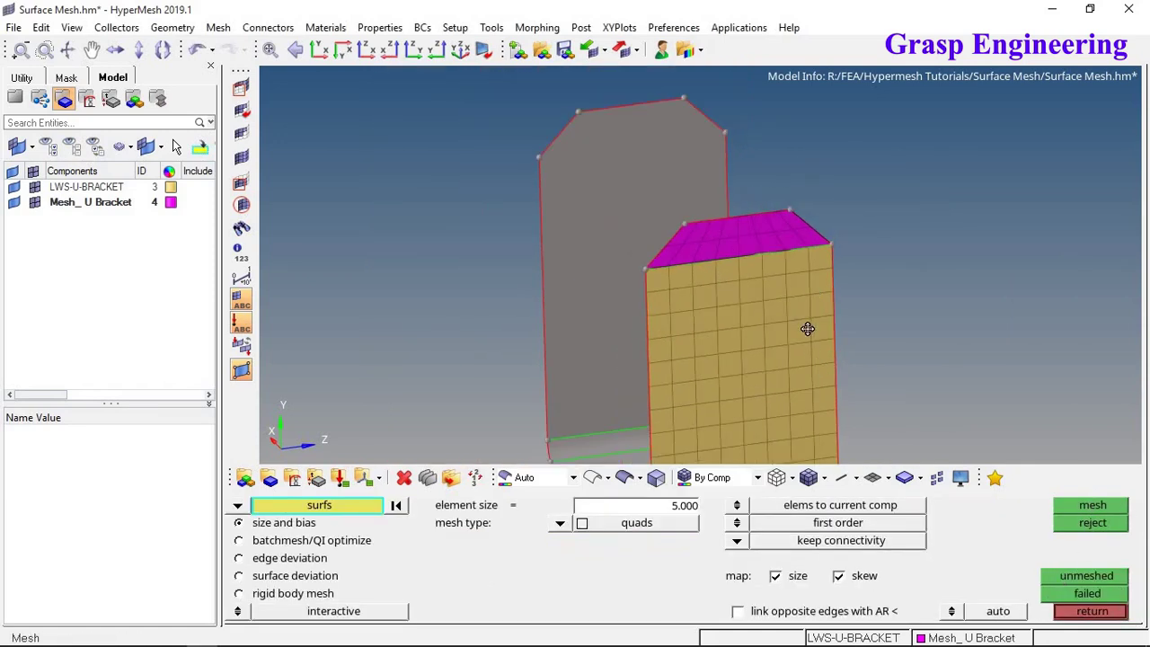
scroll(716, 320, up, 4)
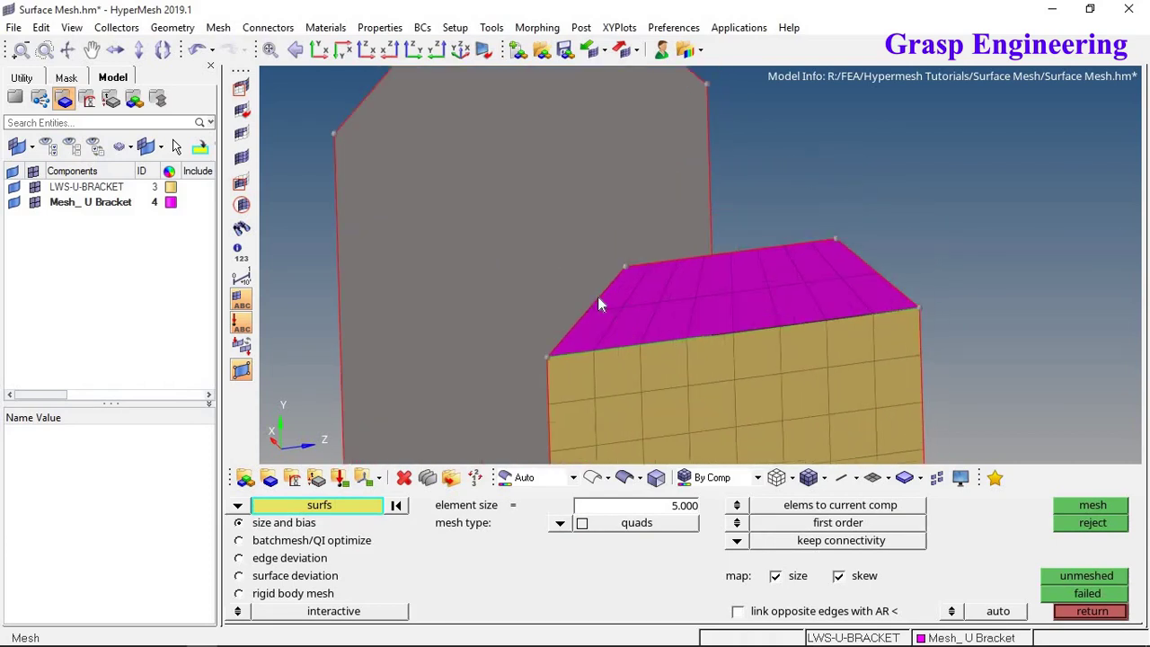
click(37, 203)
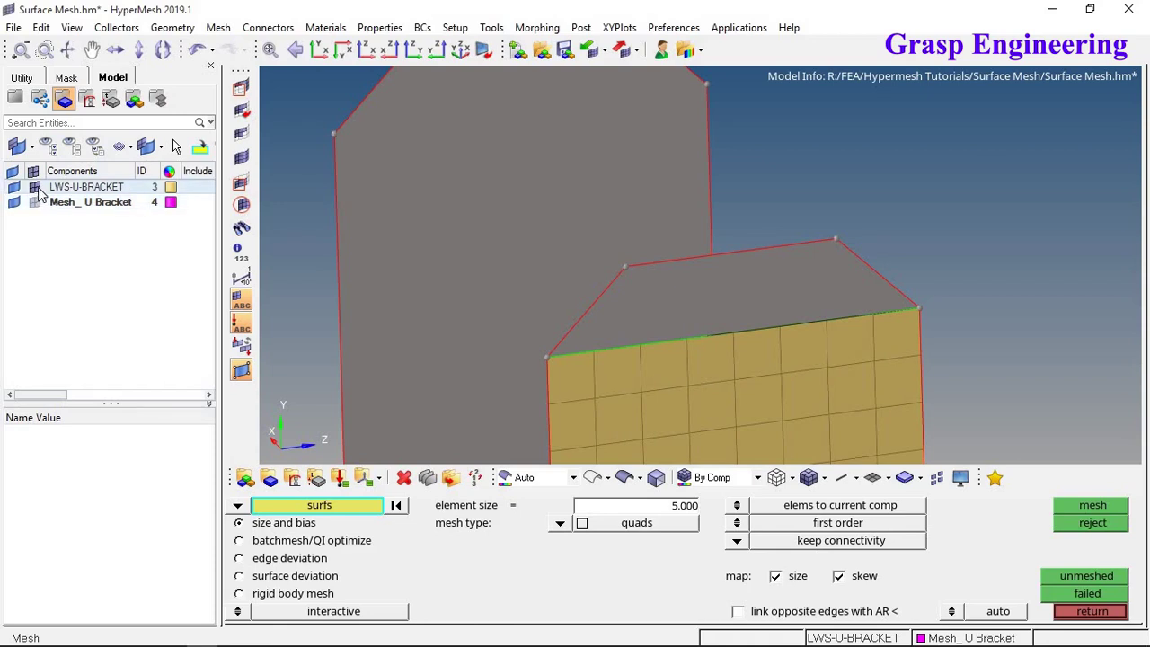
click(36, 188)
click(37, 189)
click(113, 186)
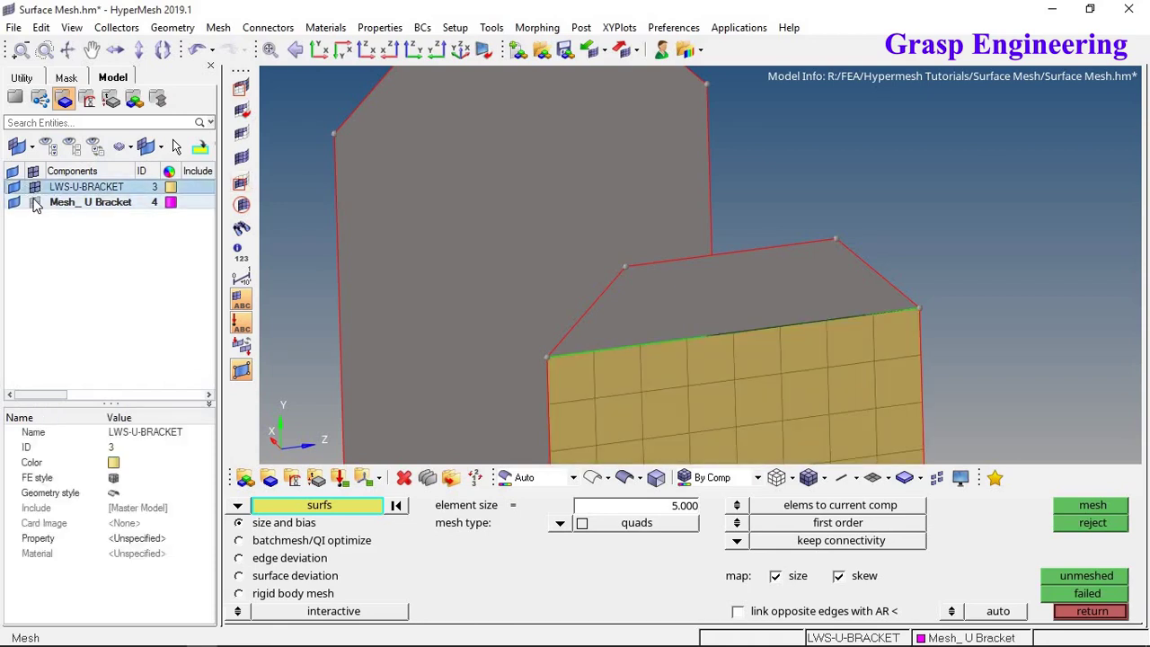
click(37, 202)
Select the leg's elements by face and move them into the Mesh_ U Bracket component with Organize
click(1092, 611)
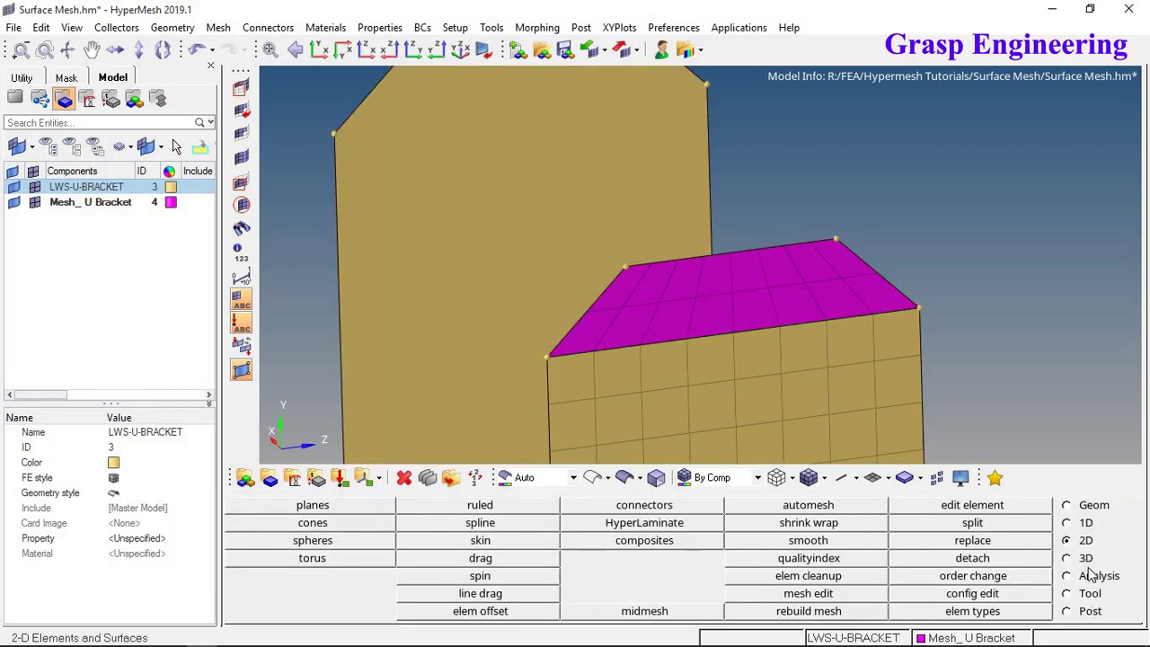
ctrl+right_drag(732, 342, 843, 288)
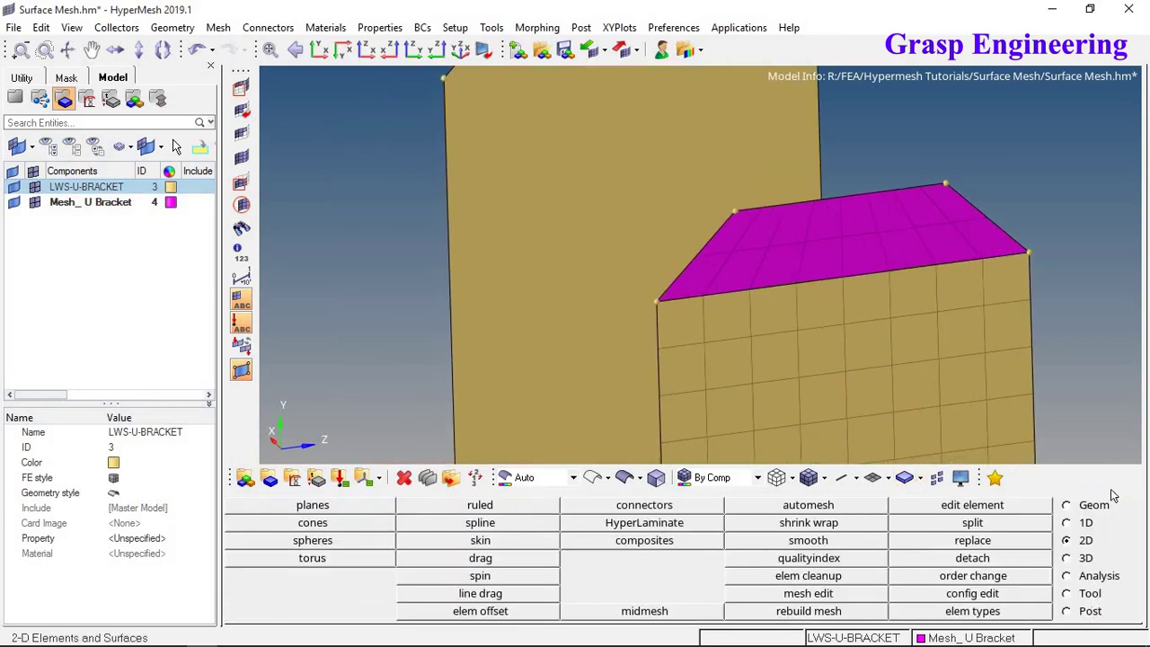
click(1067, 595)
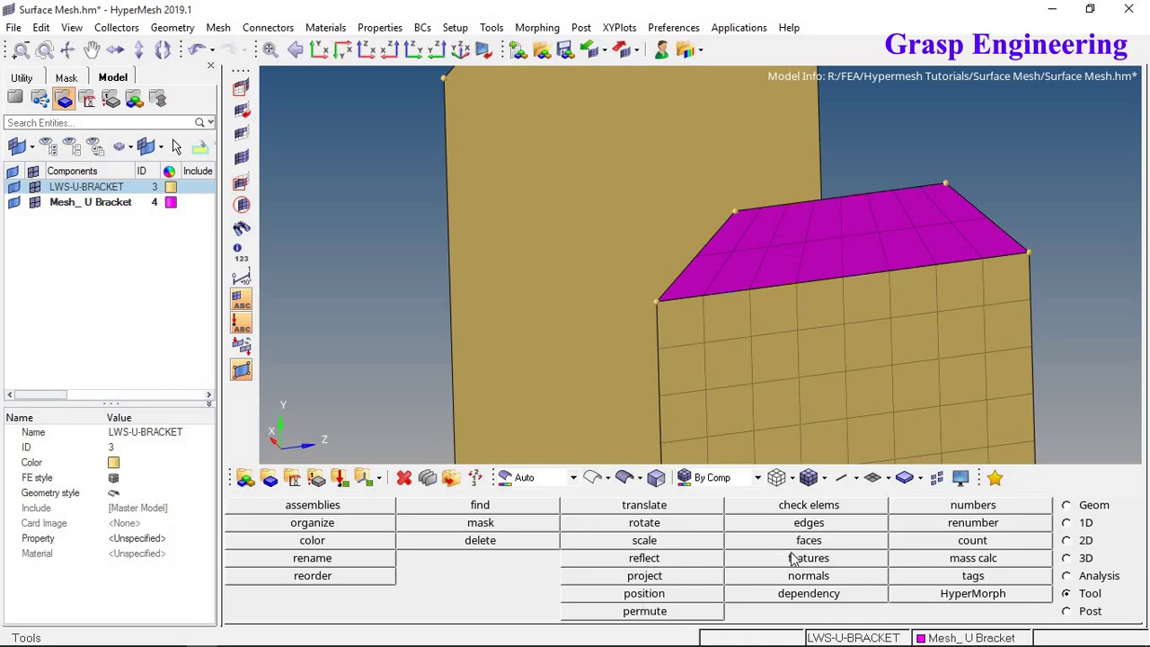
click(312, 523)
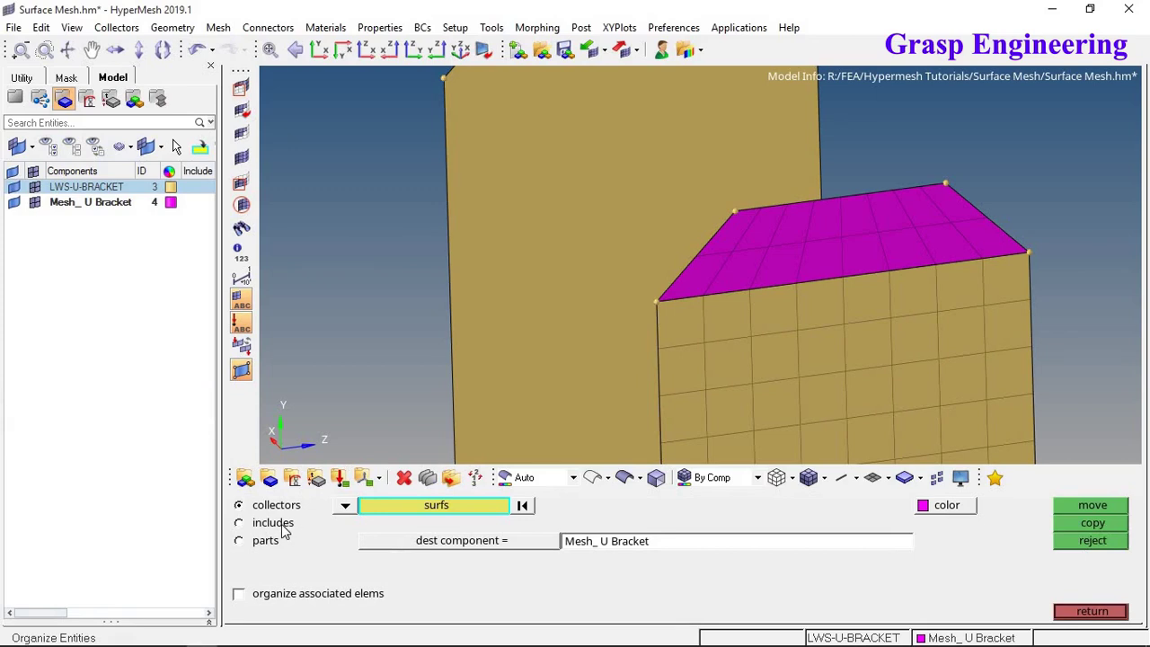
click(345, 505)
click(348, 524)
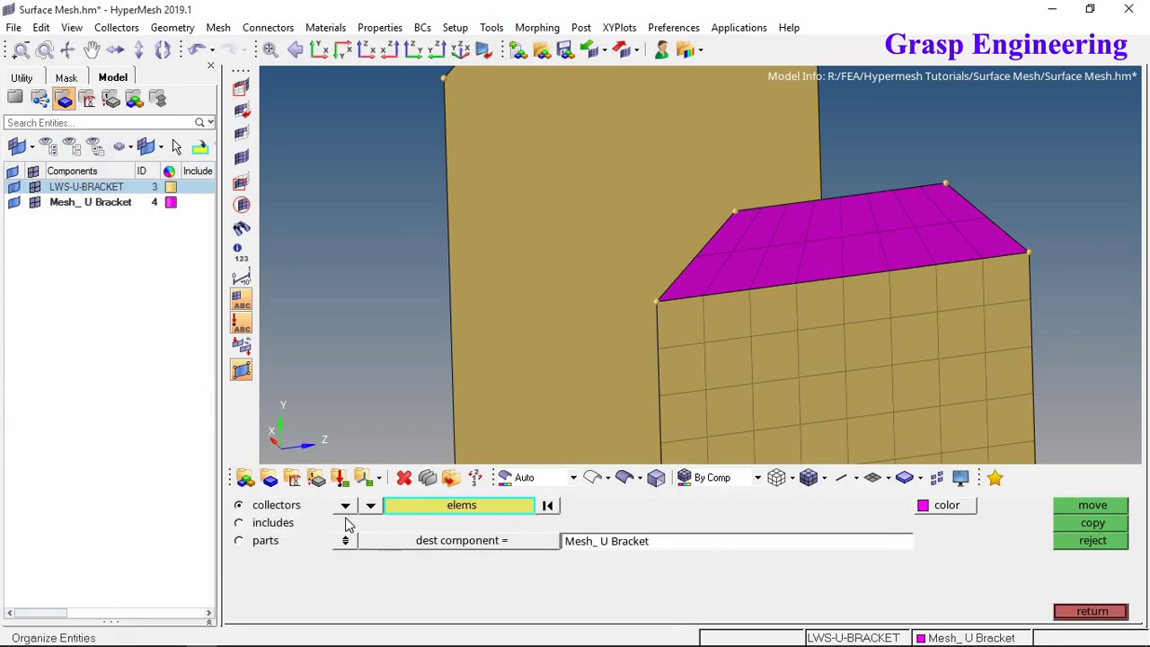
click(778, 266)
click(458, 506)
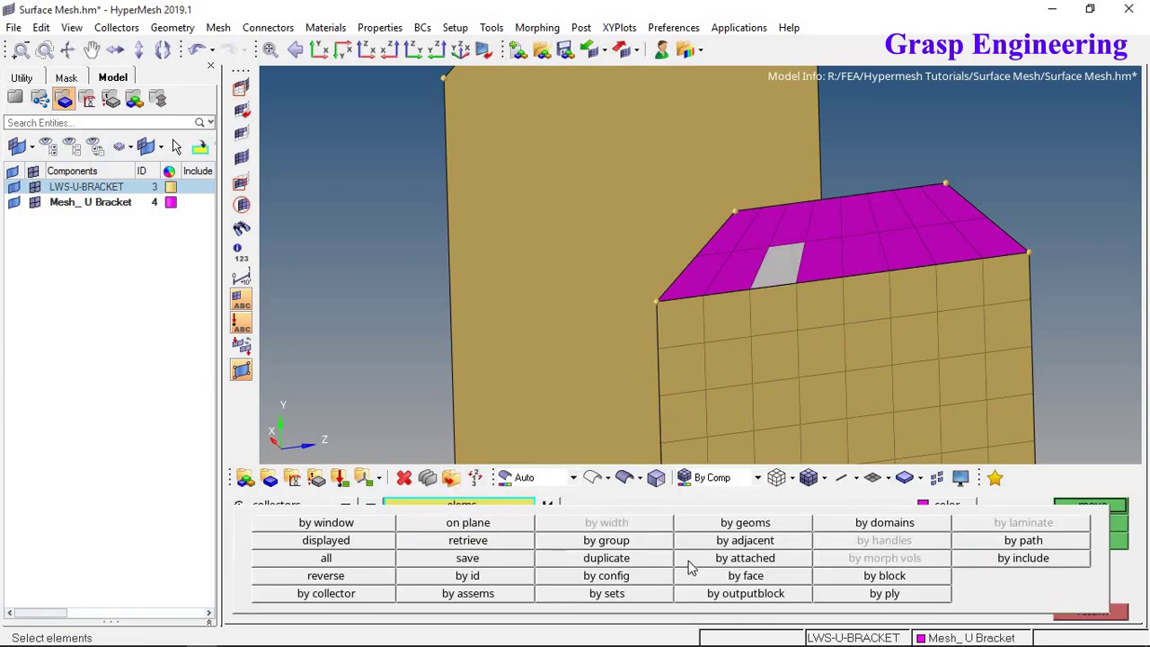
click(705, 577)
click(472, 545)
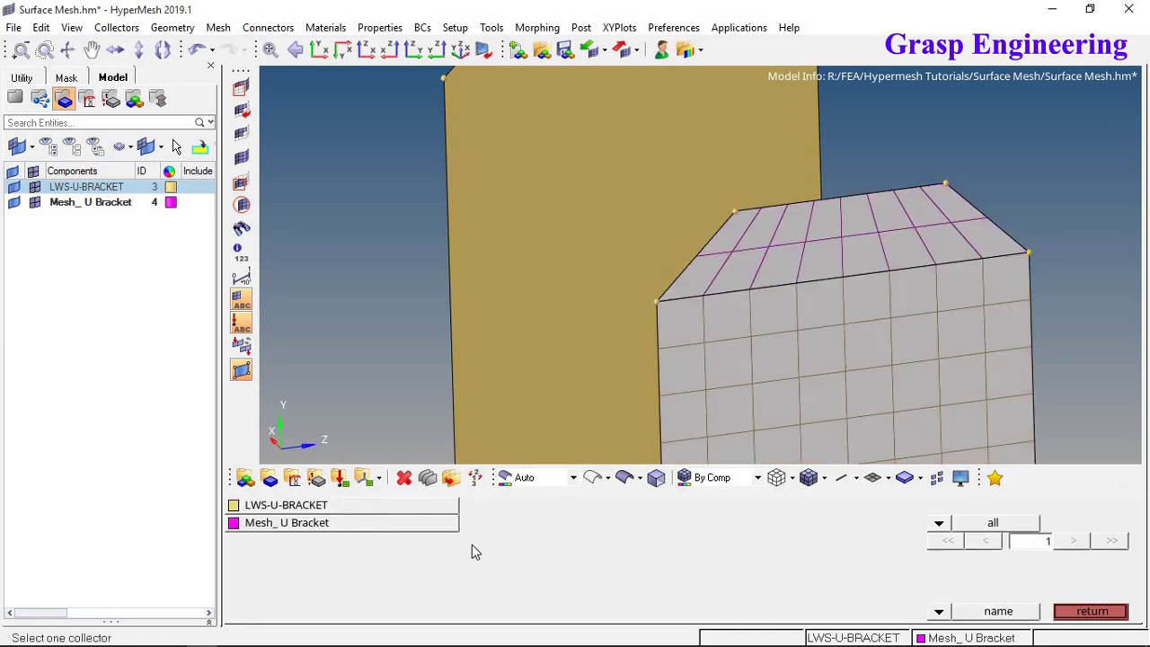
click(286, 528)
click(1108, 504)
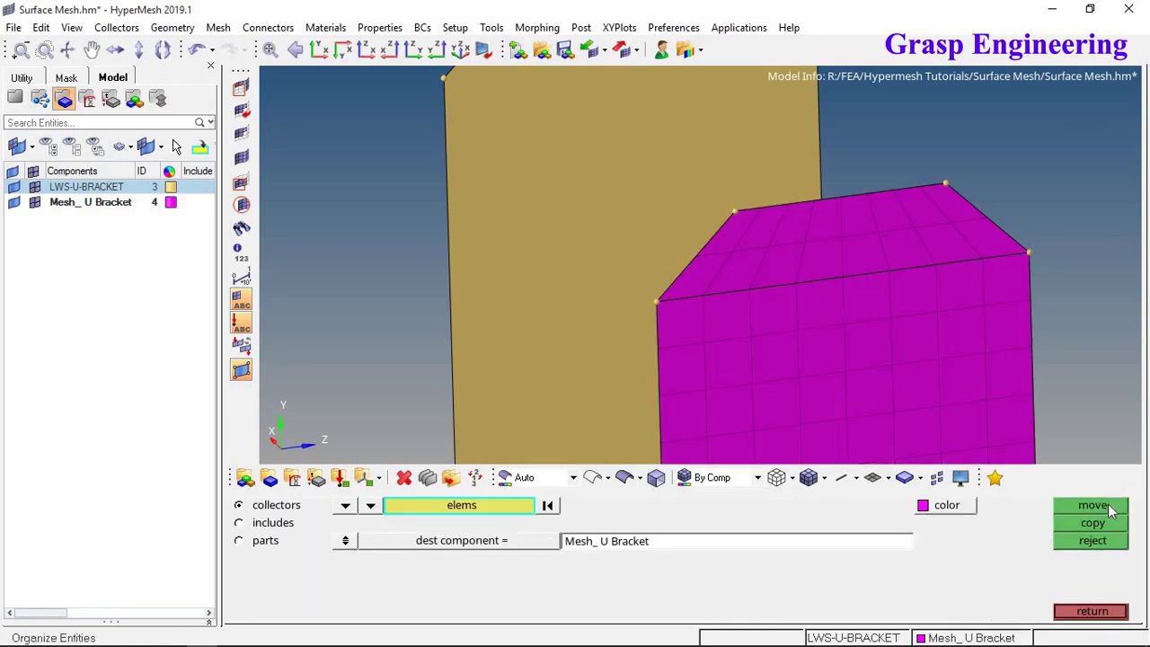
click(1092, 611)
scroll(790, 333, down, 3)
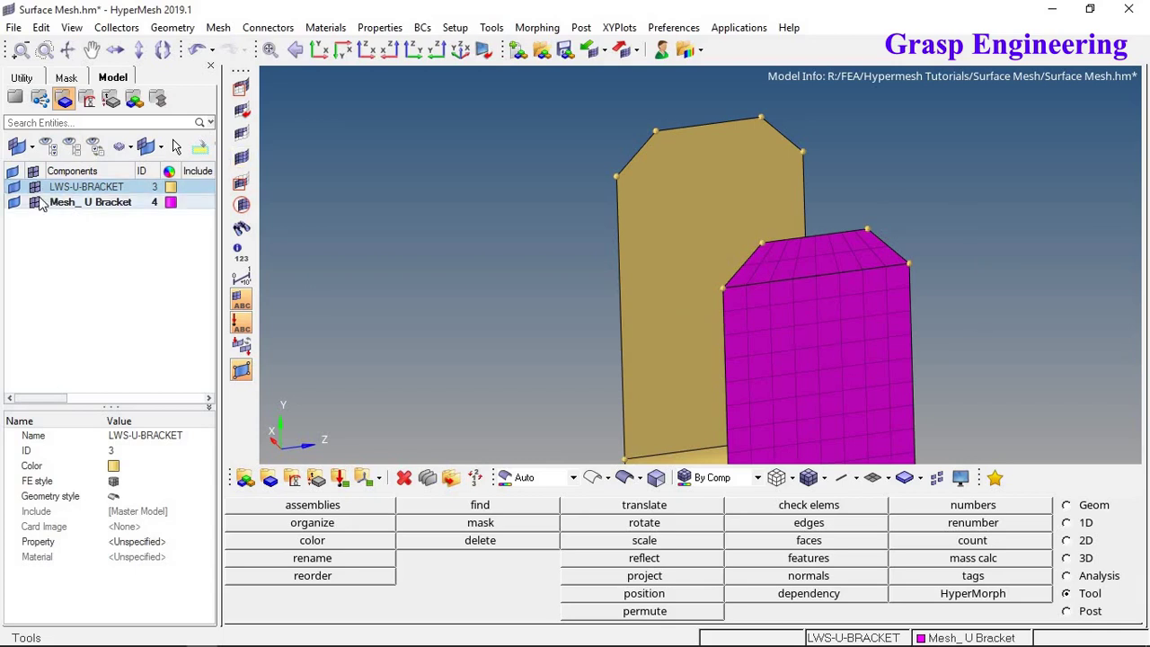
ctrl+drag(865, 290, 715, 315)
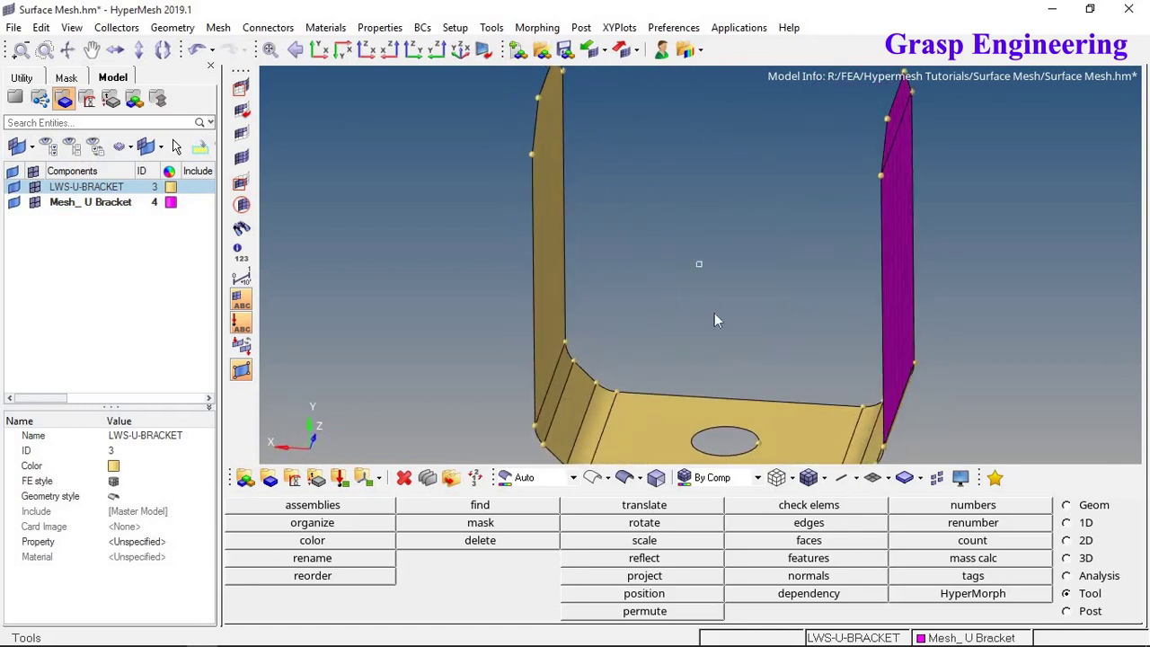
click(1067, 540)
click(852, 504)
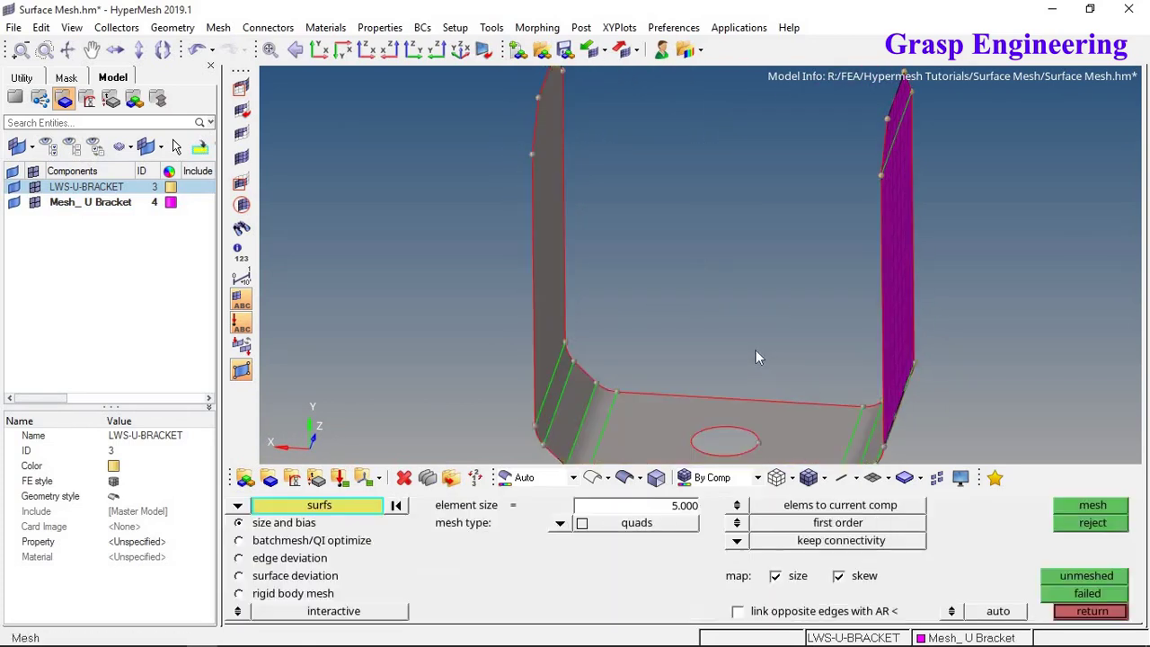
scroll(784, 359, up, 2)
ctrl+drag(784, 360, 701, 189)
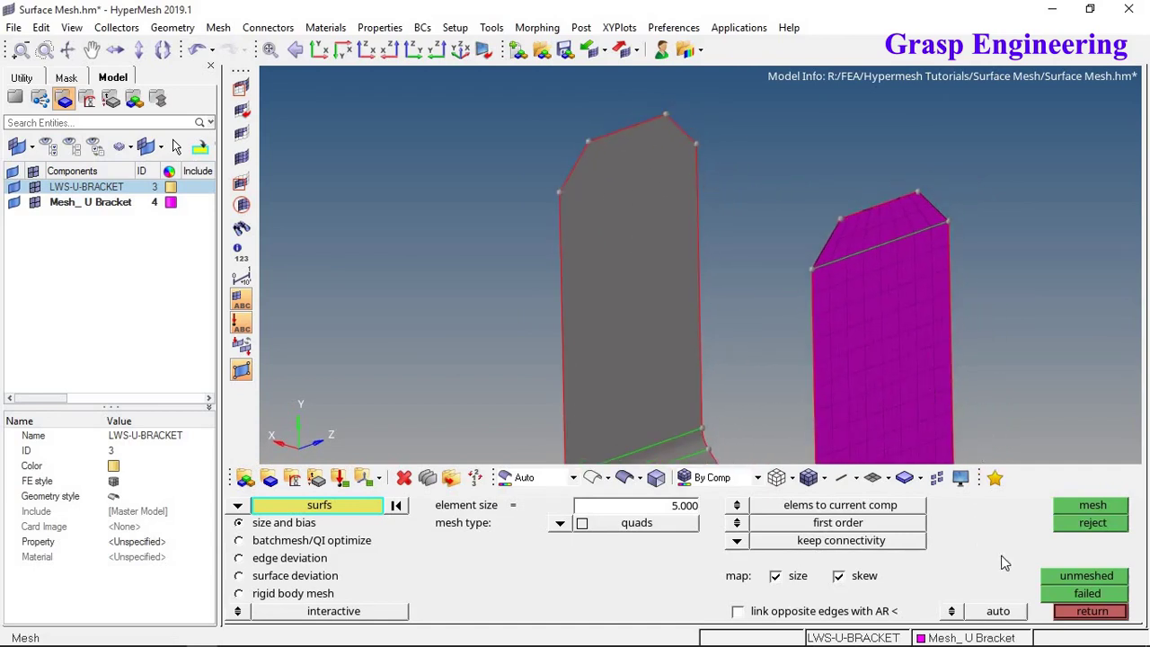
scroll(655, 165, up, 3)
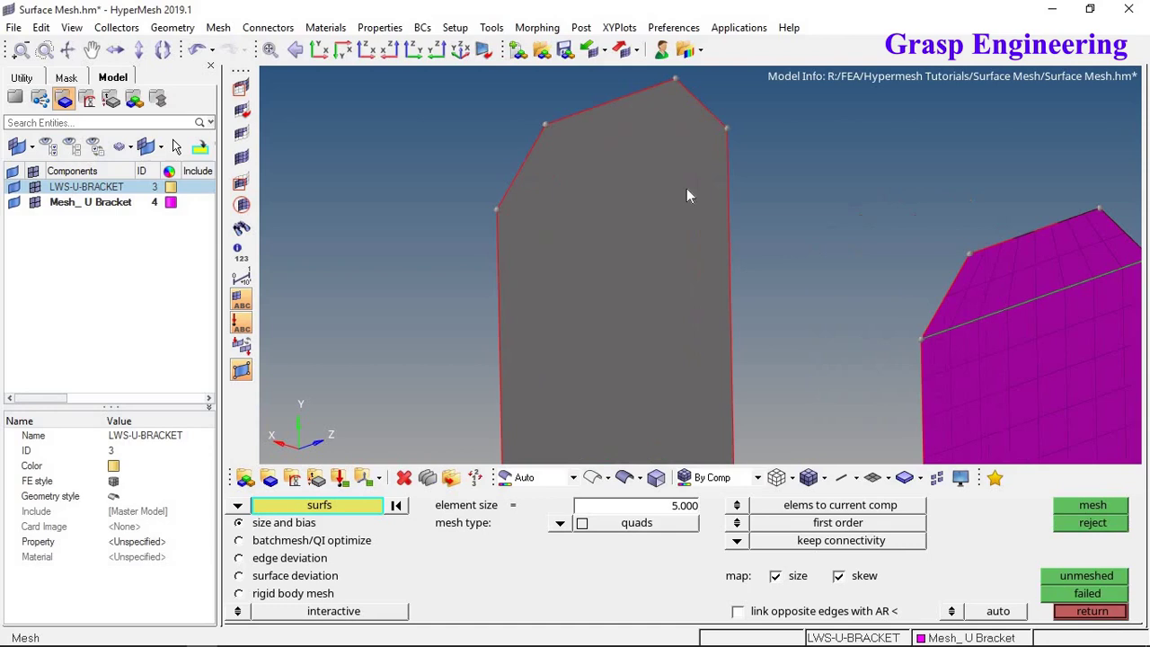
click(1102, 613)
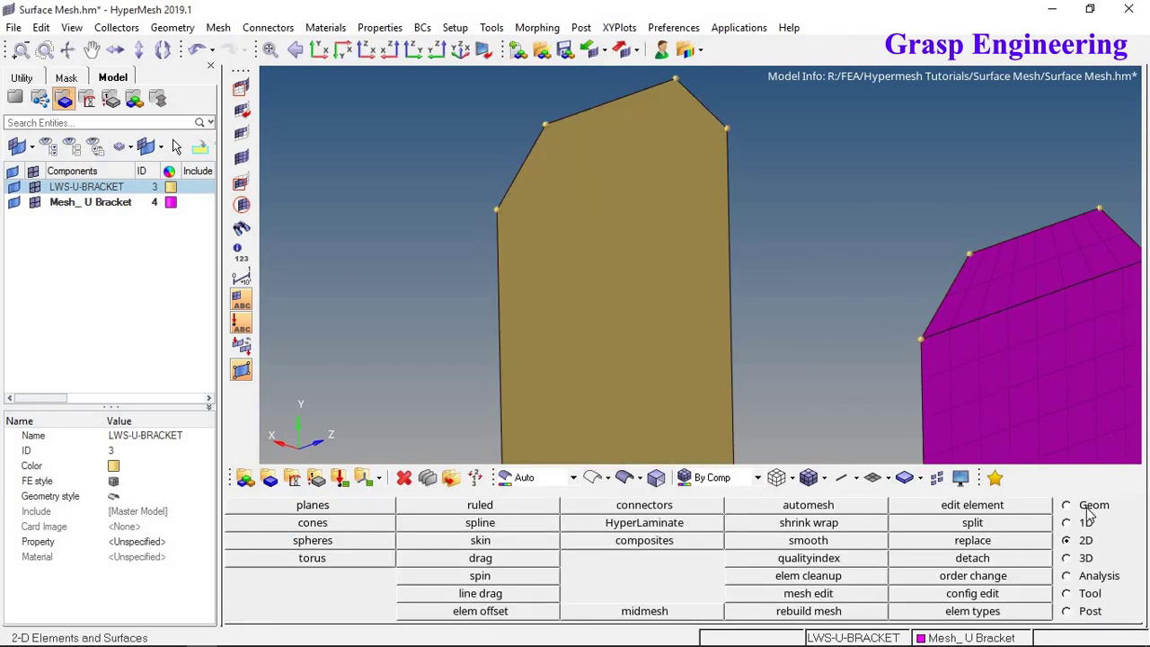
Create nodes on the two lower end points of the unmeshed leg's slanted corner edges
click(1086, 508)
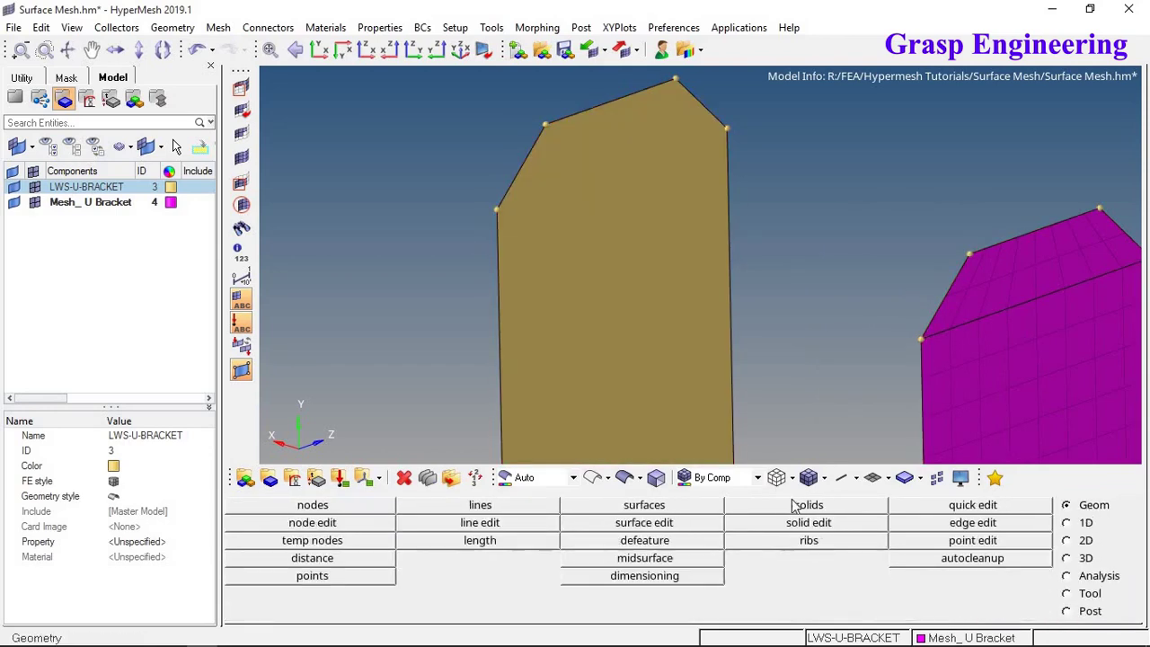
click(368, 509)
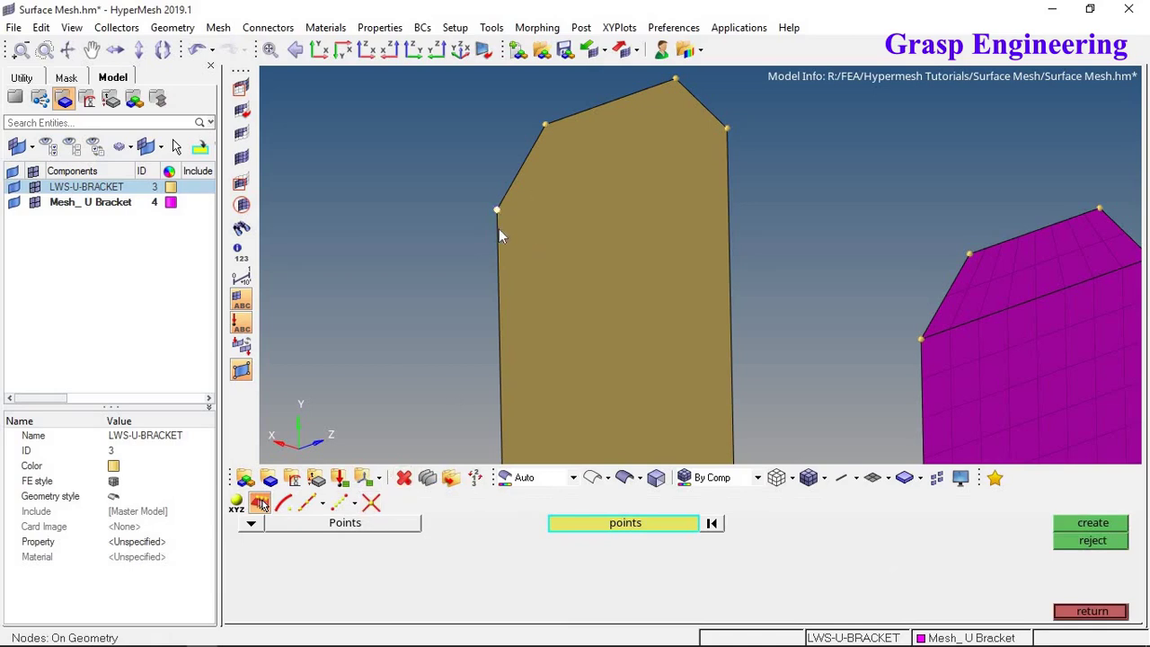
click(1094, 528)
click(1112, 615)
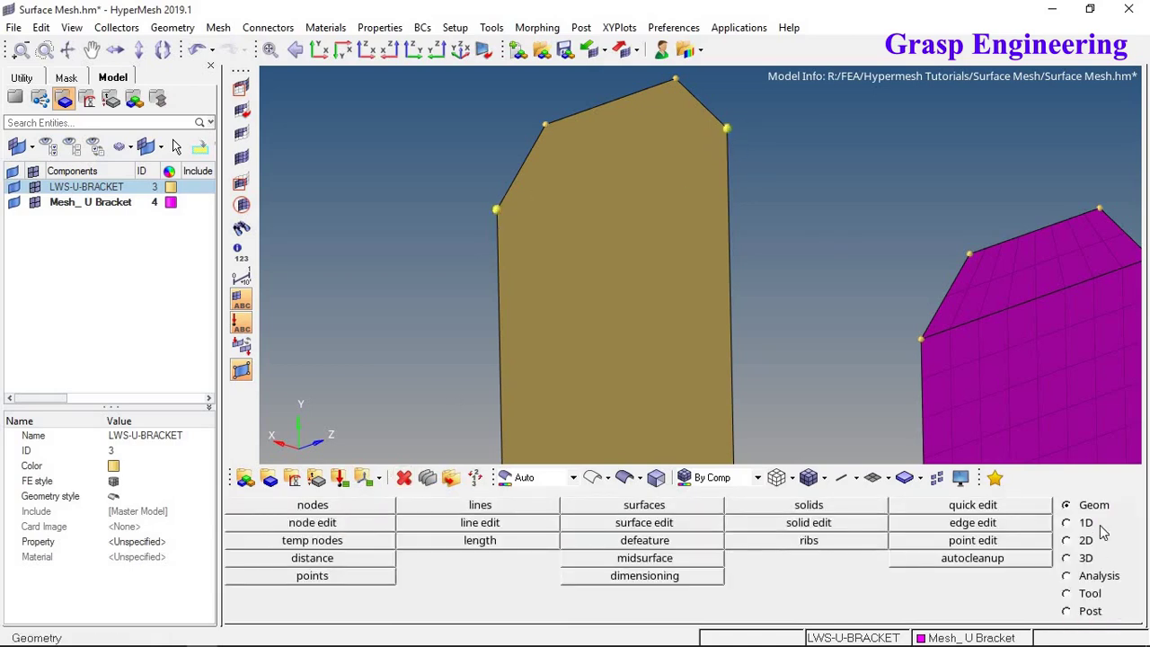
Split the unmeshed leg surface between its two new nodes with quick edit, rejecting the first split and redoing it
click(1001, 513)
click(410, 504)
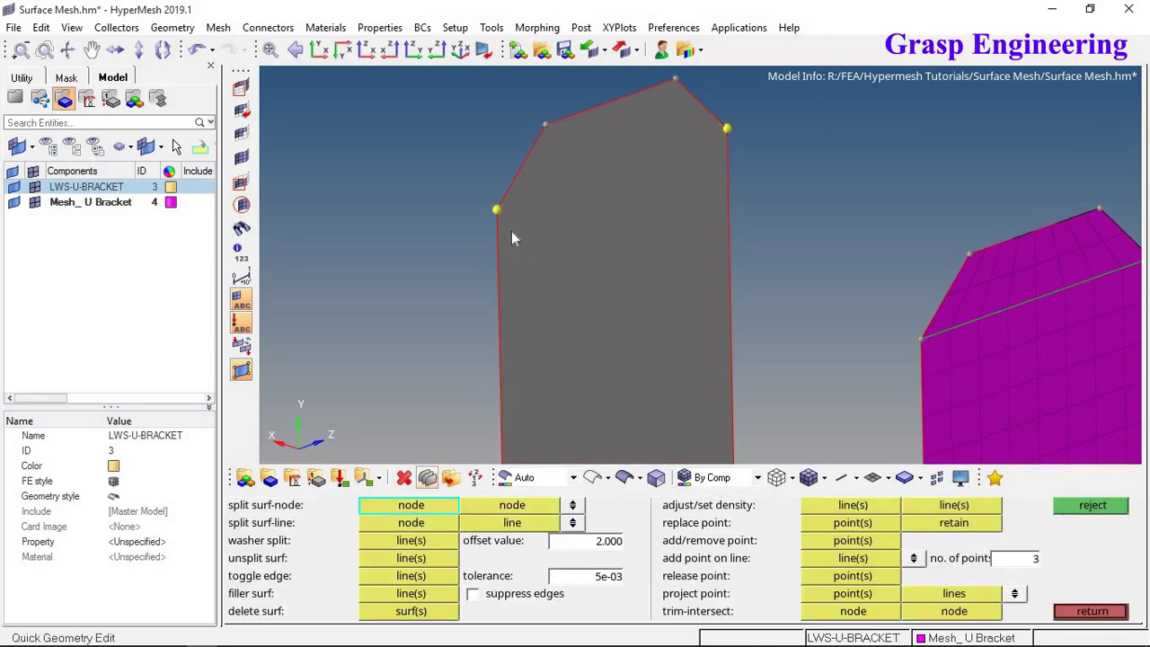
click(496, 209)
click(725, 128)
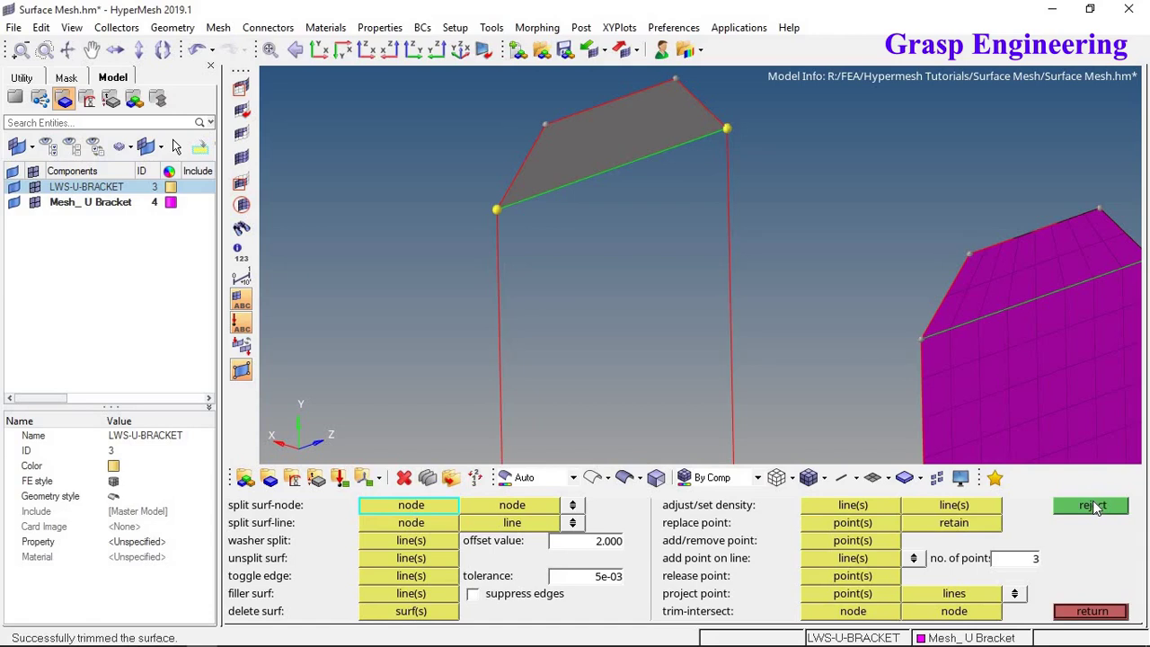
click(1092, 505)
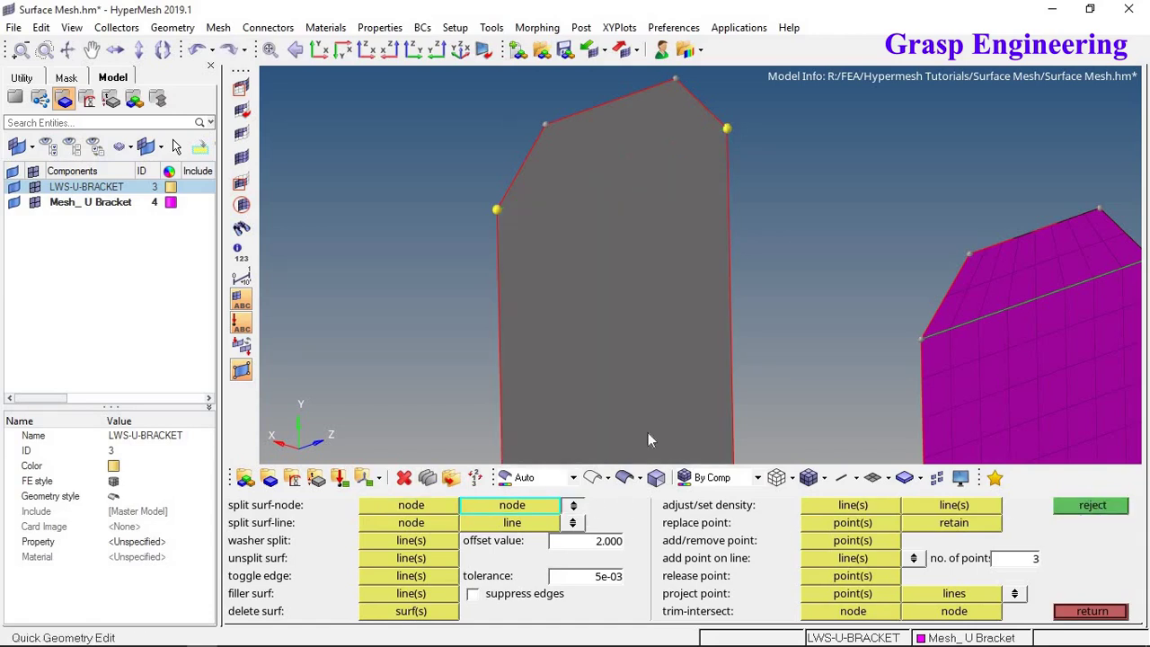
click(726, 128)
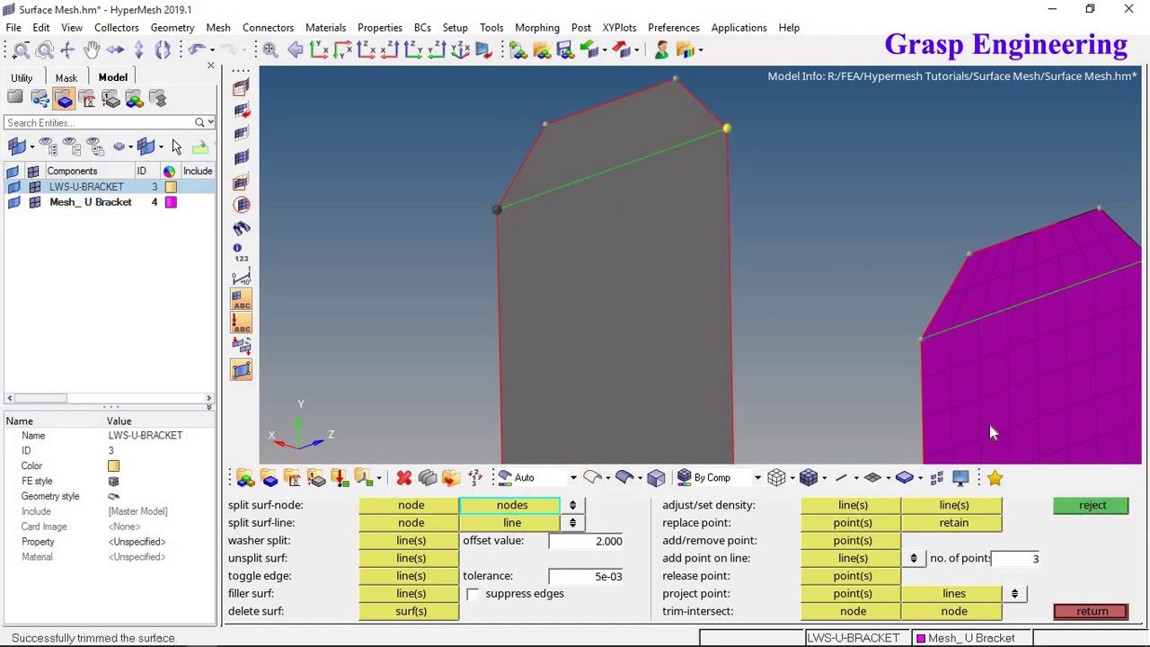
click(1091, 618)
Automesh both surfaces of the newly split leg interactively with quads at element size 5
click(1081, 542)
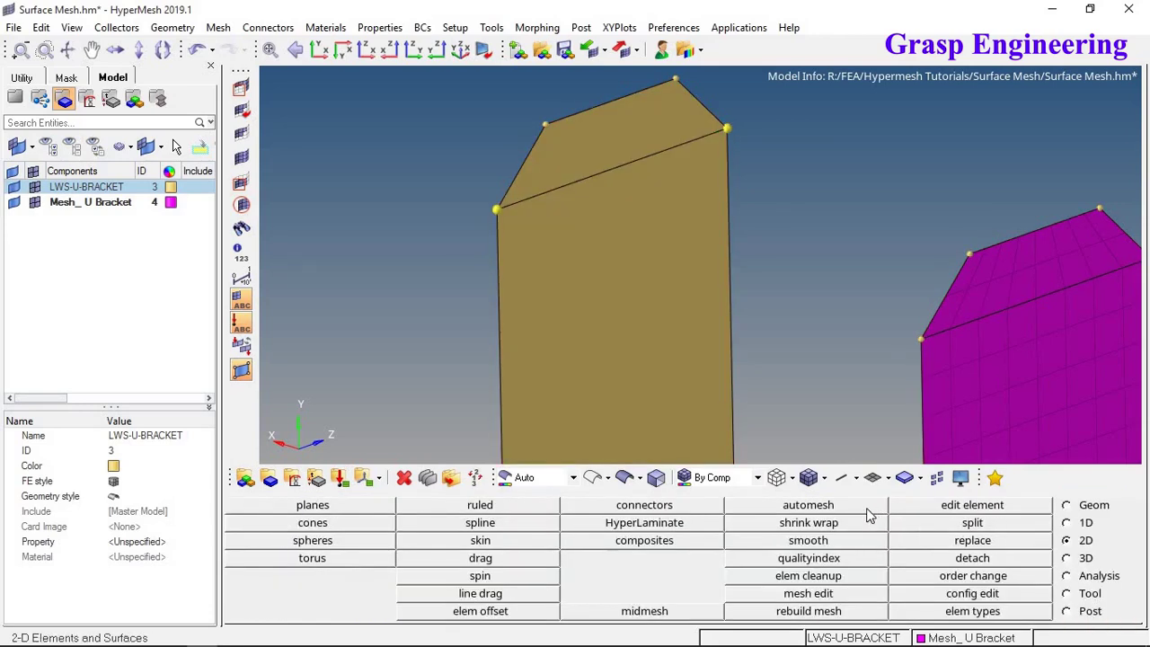
click(875, 508)
click(654, 277)
ctrl+drag(654, 276, 608, 398)
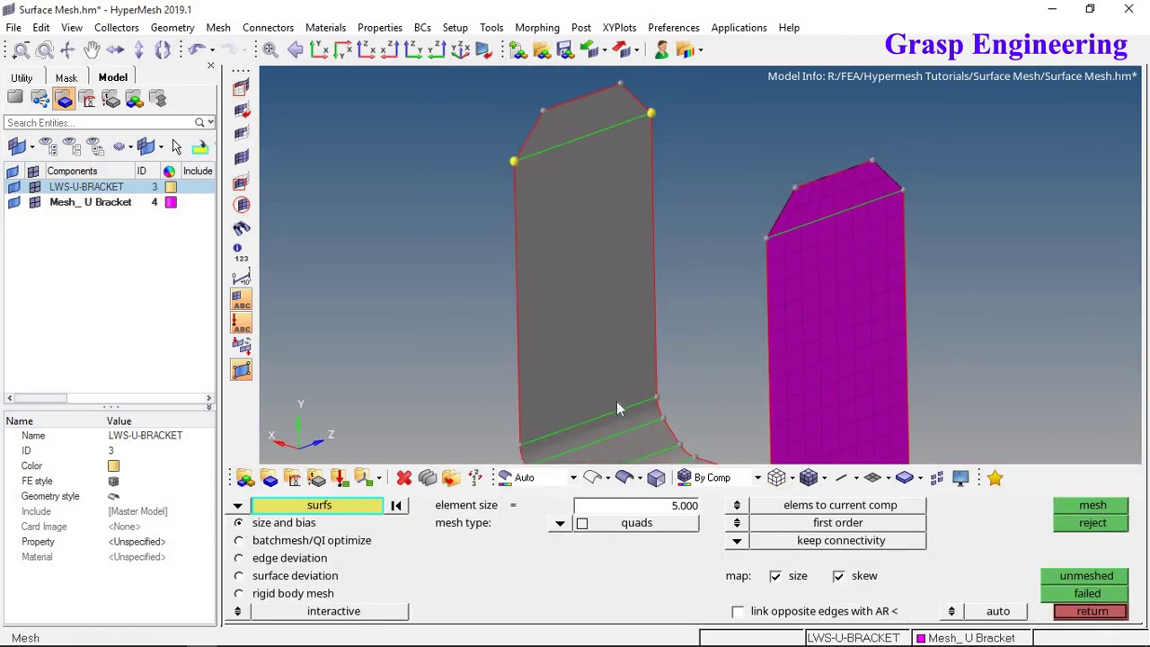
right_click(616, 401)
scroll(615, 228, down, 2)
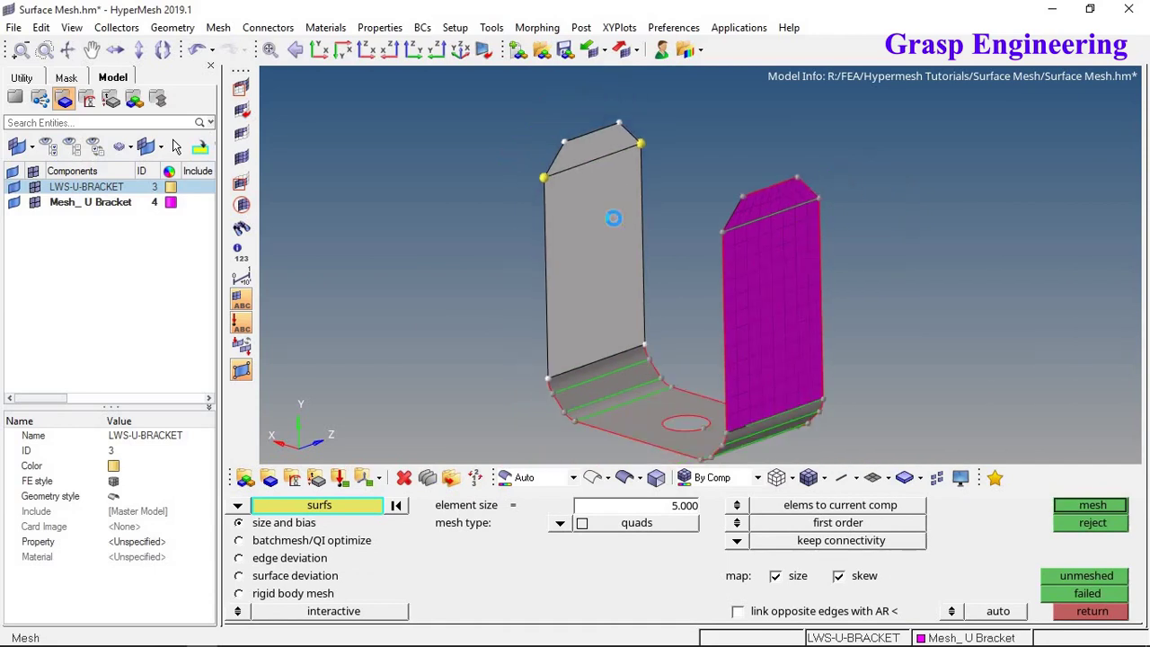
middle_click(614, 226)
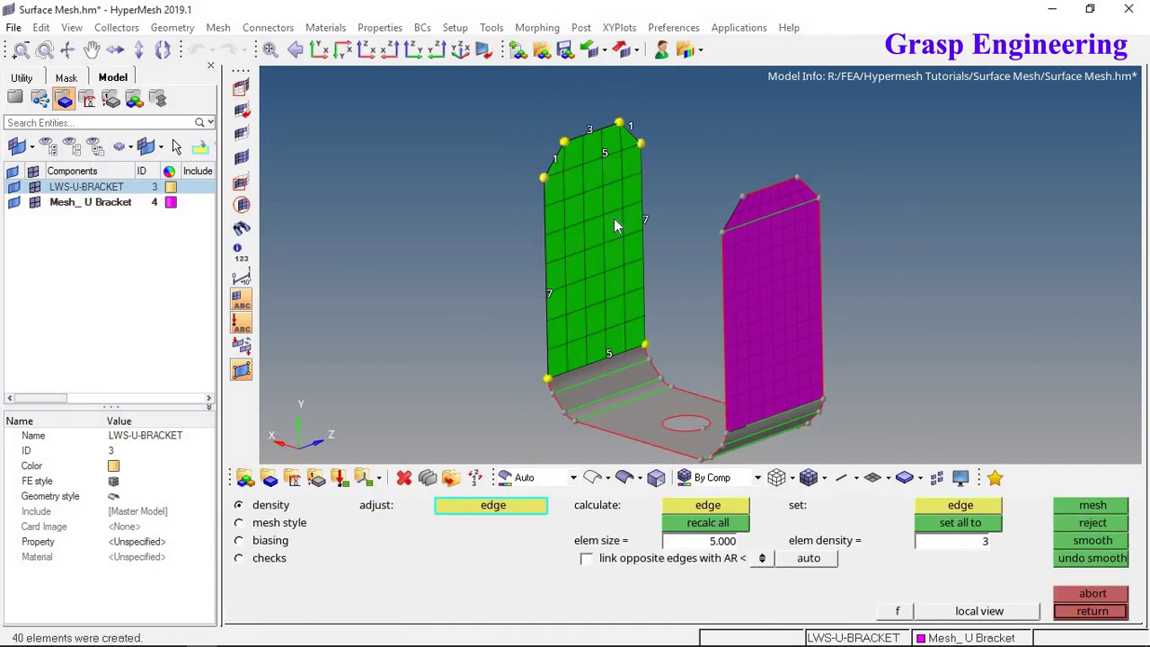
Recalculate the split leg's edge densities with element size 3 and remesh both surfaces
click(709, 543)
text(3)
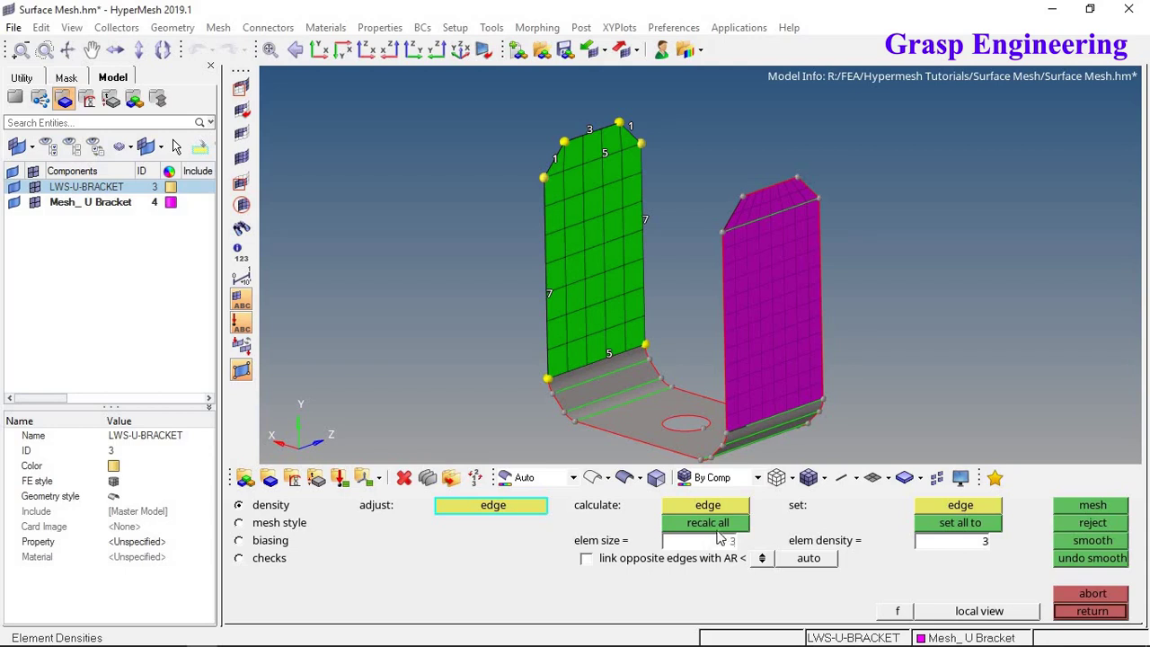
click(724, 524)
click(1092, 505)
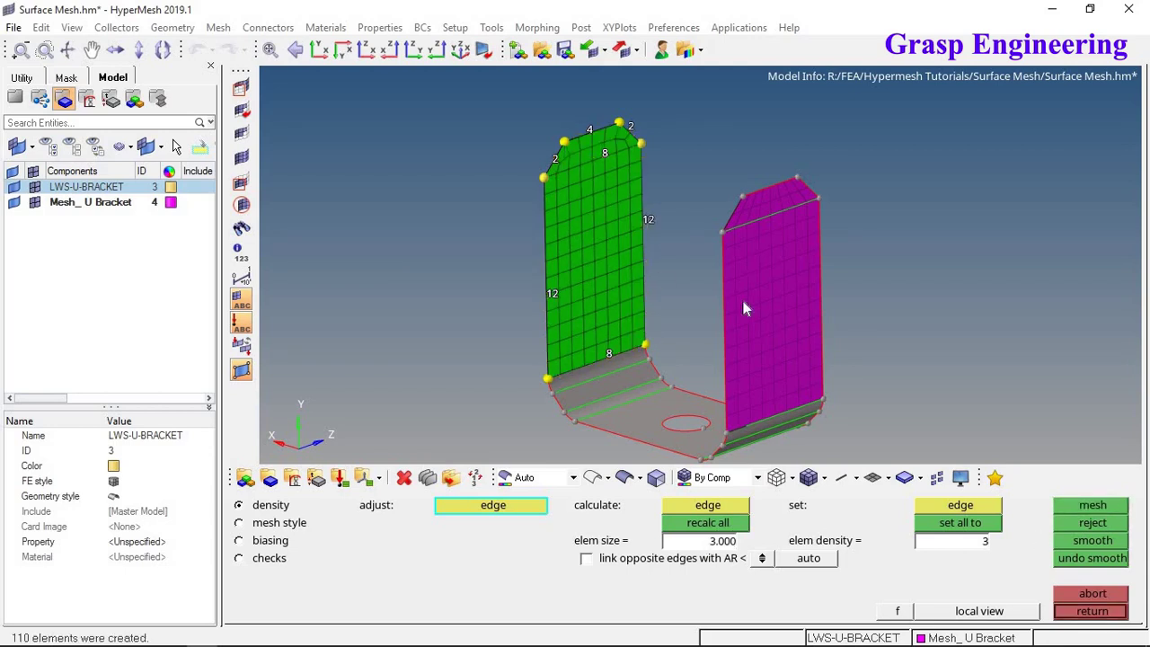
Raise the density of the leg's short top edge to 8 and remesh
ctrl+drag(741, 296, 629, 162)
scroll(583, 105, up, 3)
scroll(583, 105, up, 1)
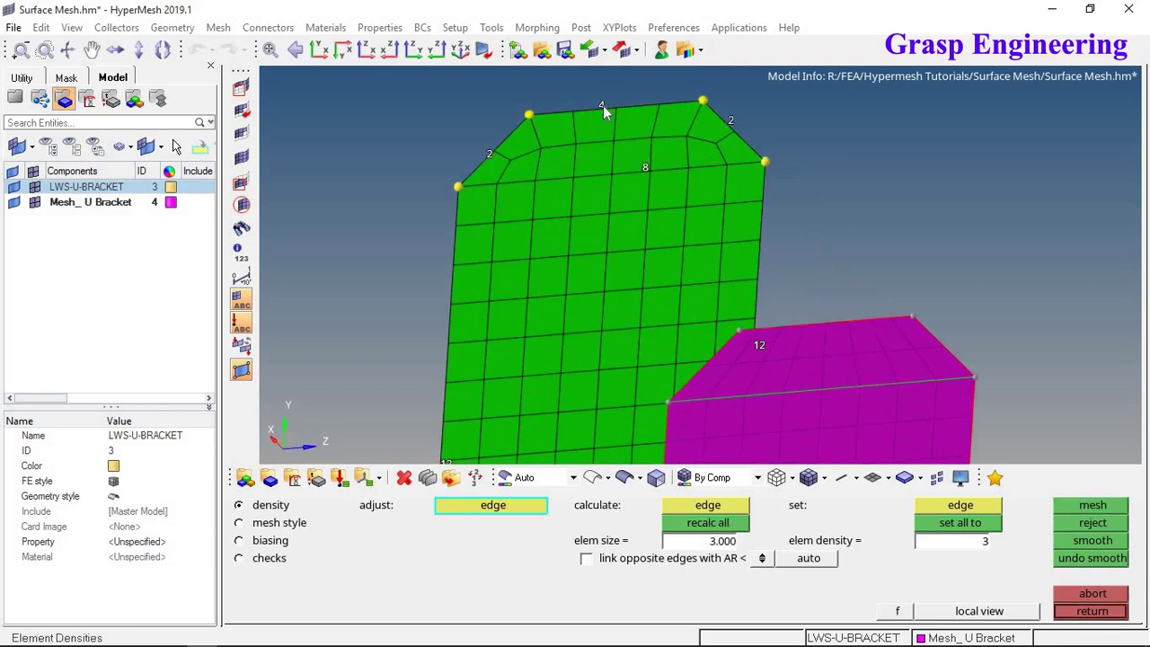
click(603, 106)
click(602, 106)
click(603, 106)
click(603, 106)
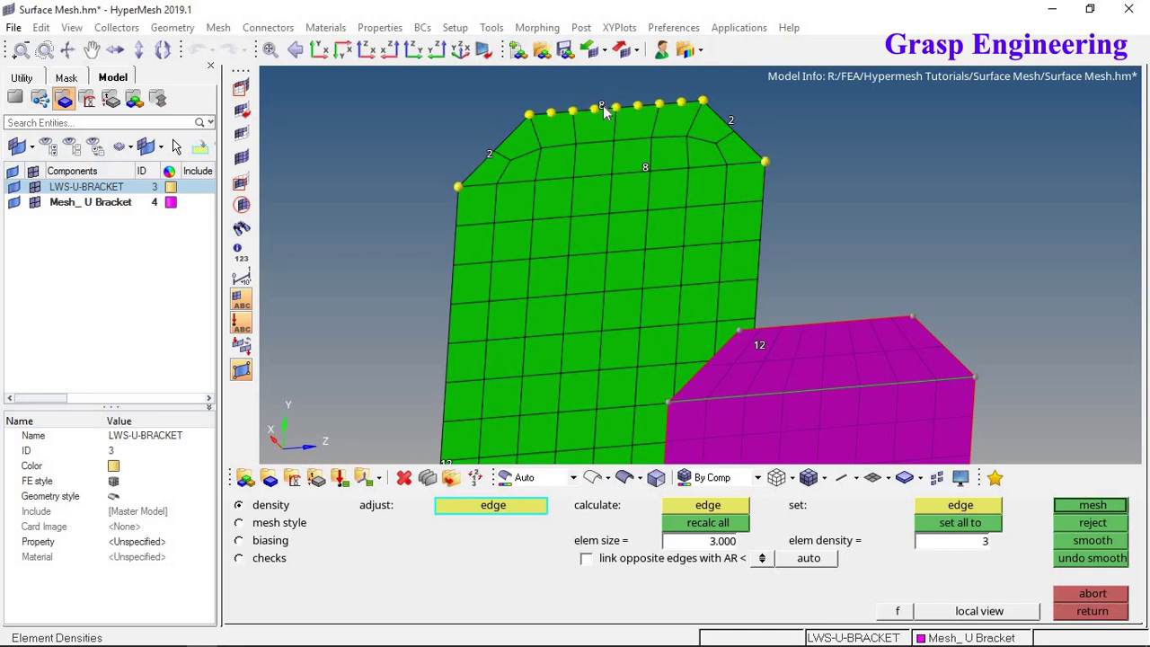
middle_click(603, 105)
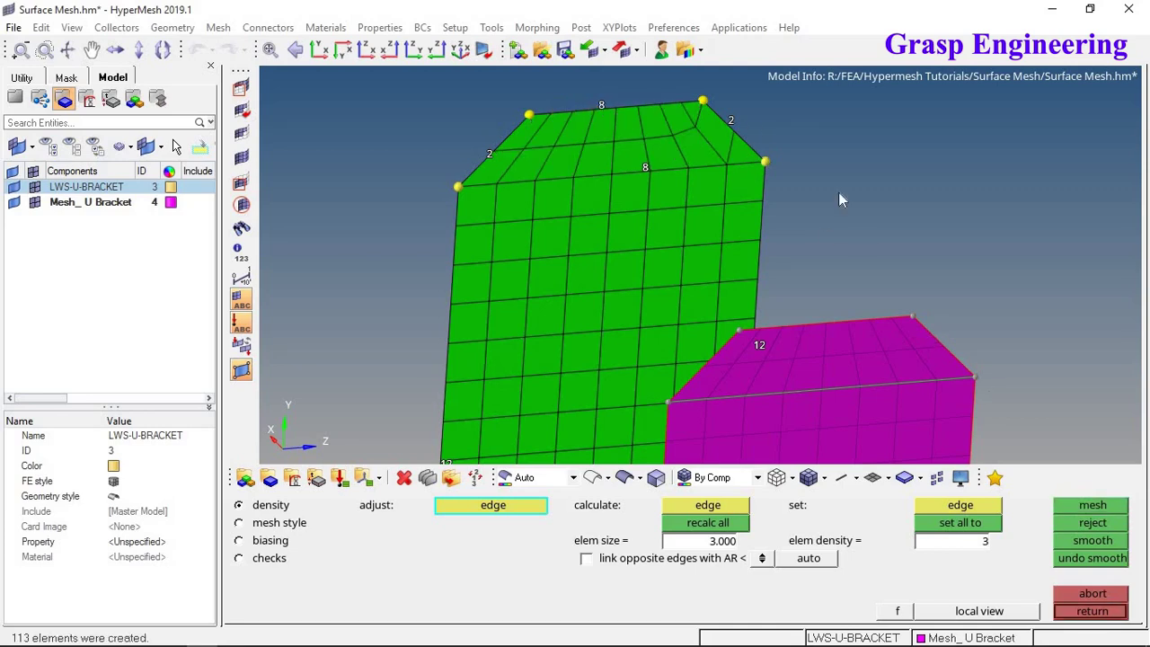
Switch the leg's tapered top surface to the map as rectangle mesh method, remesh it and accept the mesh
click(280, 524)
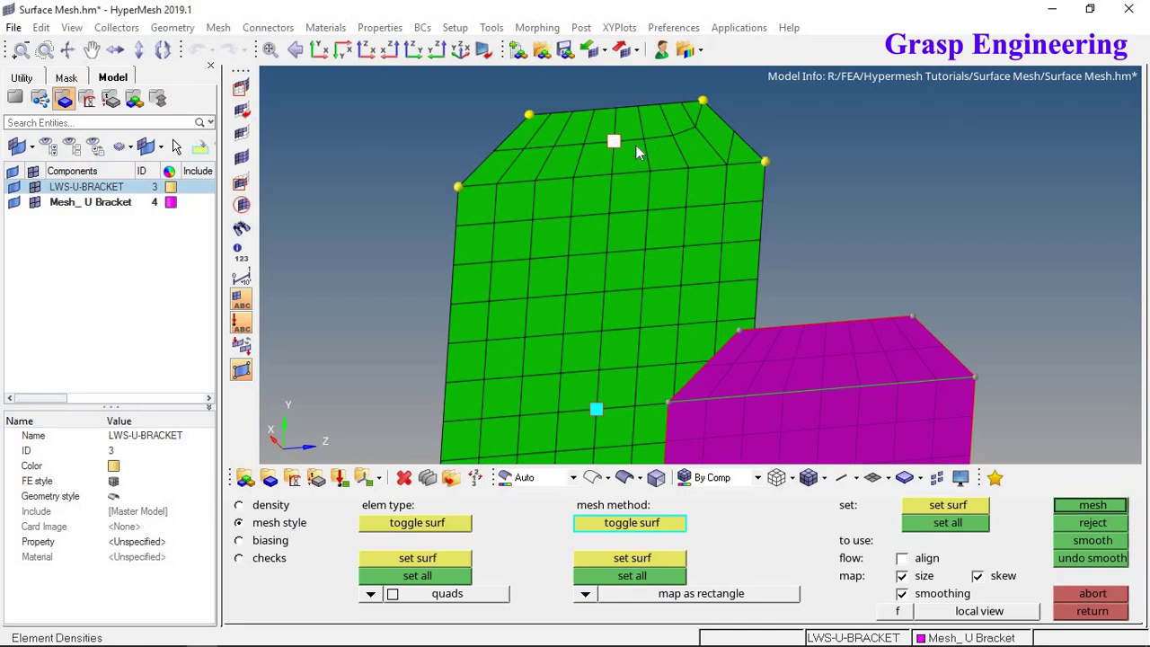
click(1077, 509)
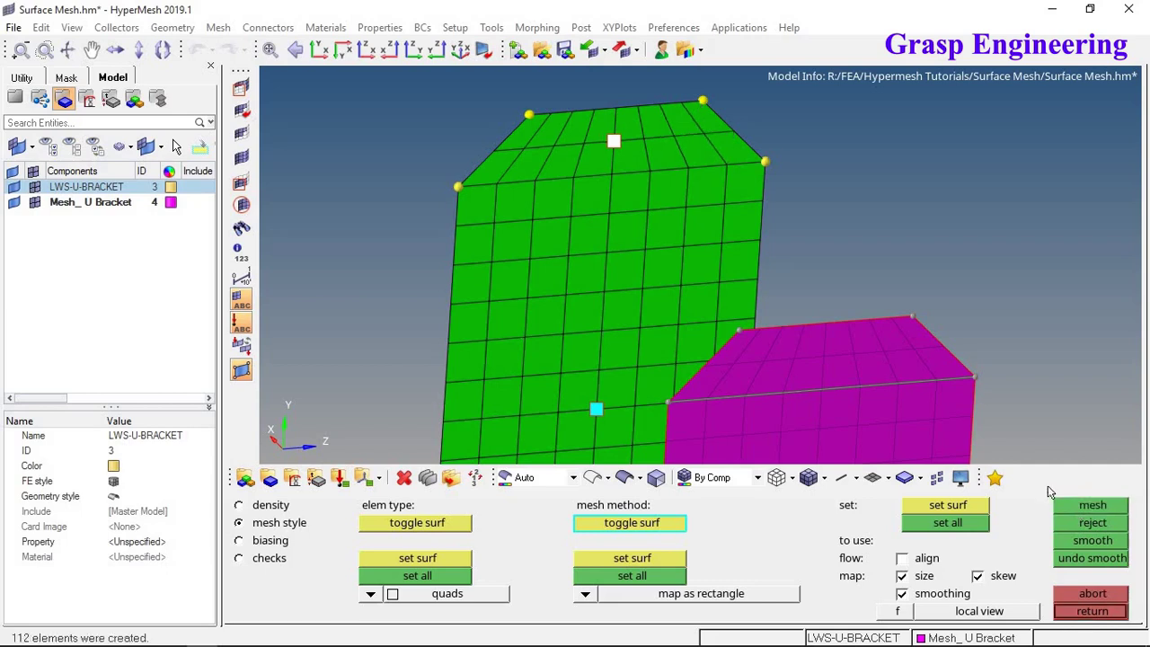
scroll(755, 236, down, 3)
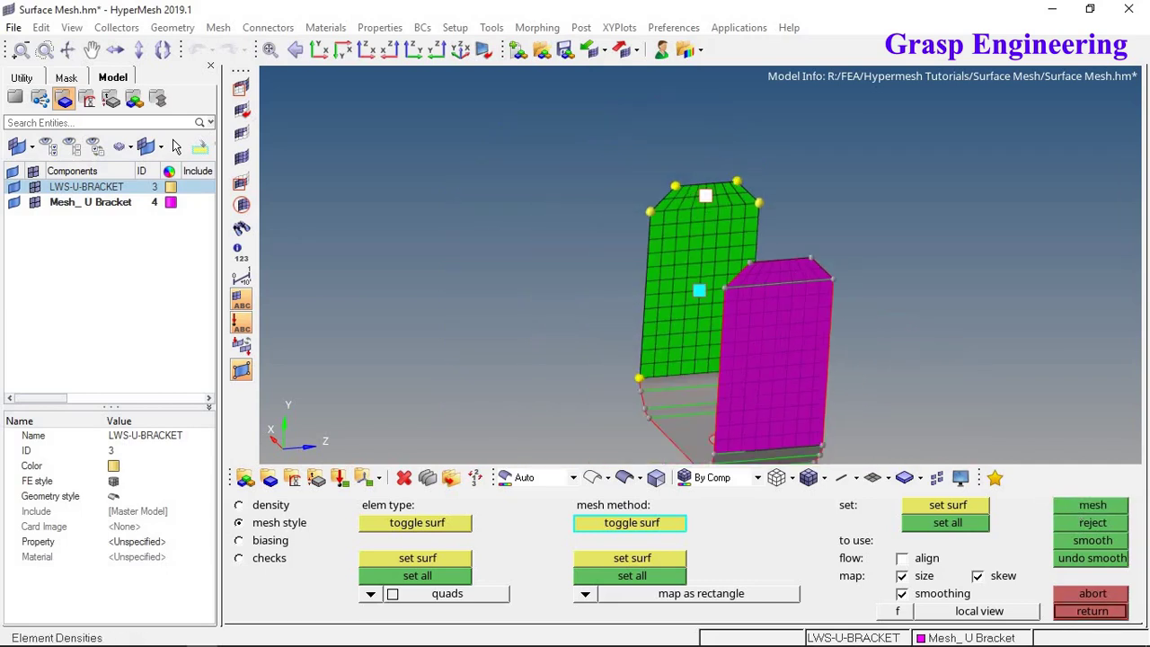
click(1083, 614)
Automesh the bend surfaces between both legs and the base interactively with quads at element size 5
ctrl+drag(736, 270, 807, 201)
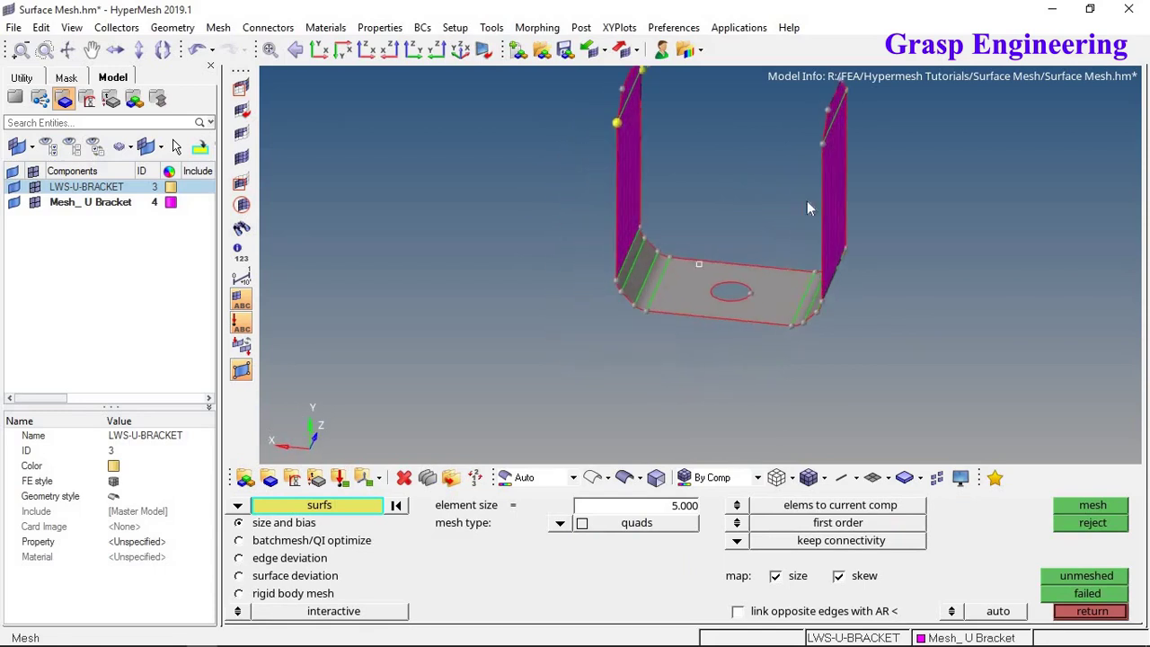
scroll(792, 402, up, 4)
scroll(791, 402, down, 3)
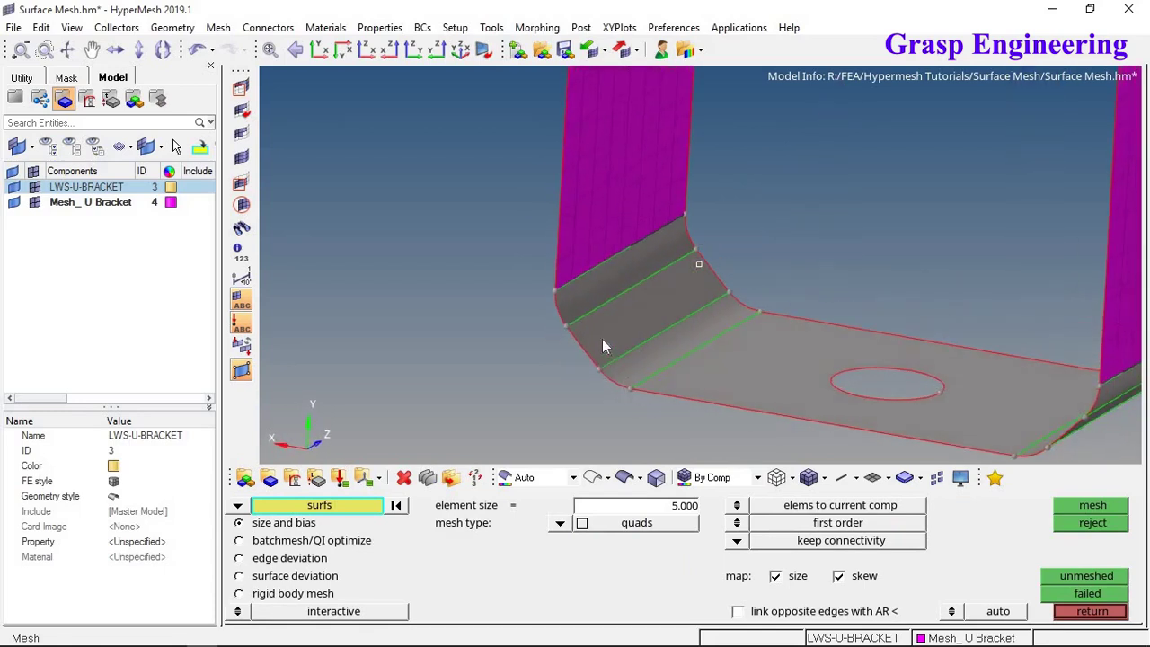
ctrl+drag(598, 321, 867, 284)
click(585, 290)
click(590, 312)
click(617, 359)
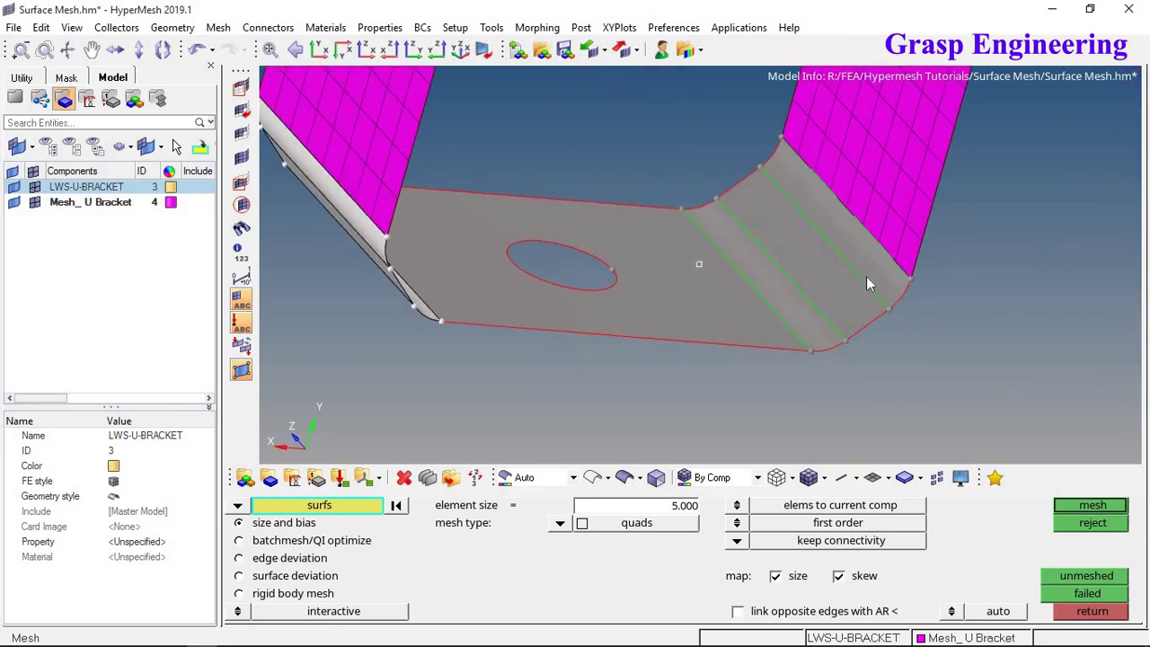
click(863, 293)
click(836, 318)
mouse_move(808, 320)
ctrl+mouse_down()
mouse_move(742, 302)
mouse_move(639, 347)
mouse_move(668, 302)
mouse_move(851, 368)
mouse_move(772, 406)
ctrl+mouse_up()
middle_click(533, 247)
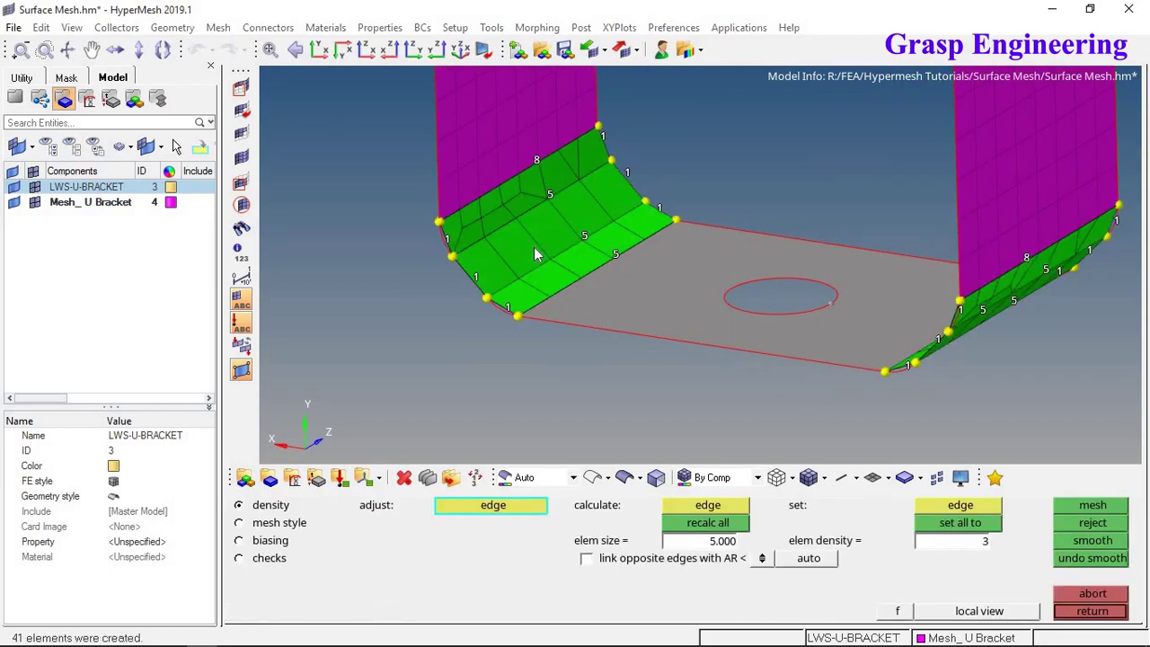
Recalculate all edge densities of the bend surfaces with element size 3 and remesh them
click(714, 542)
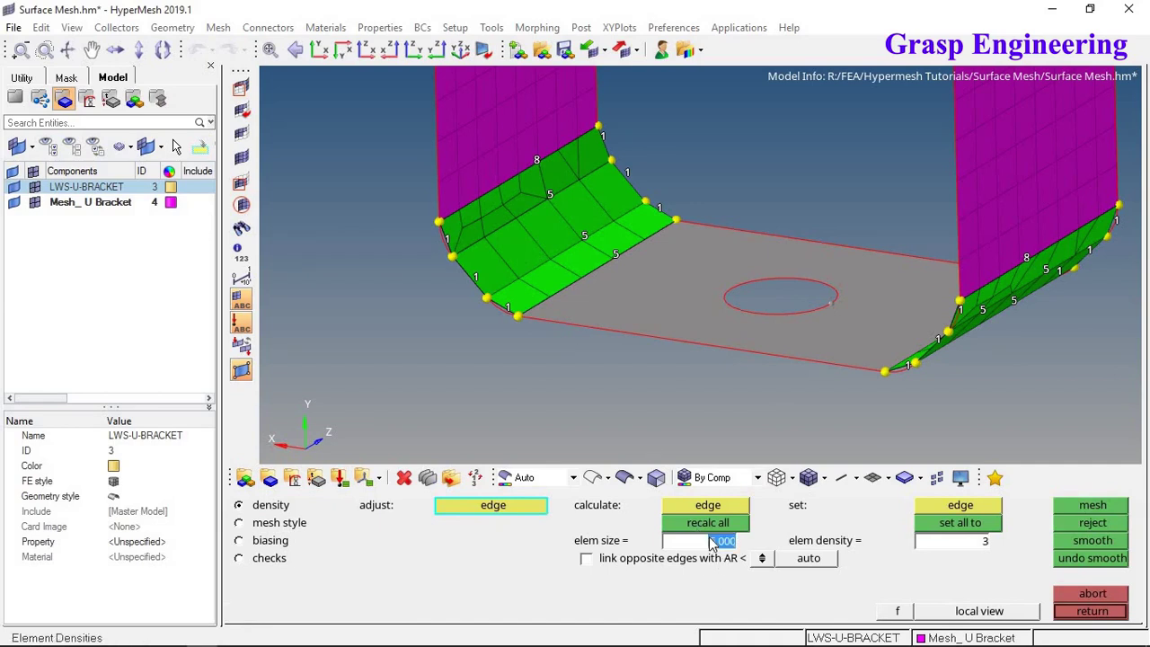
text(3)
click(708, 522)
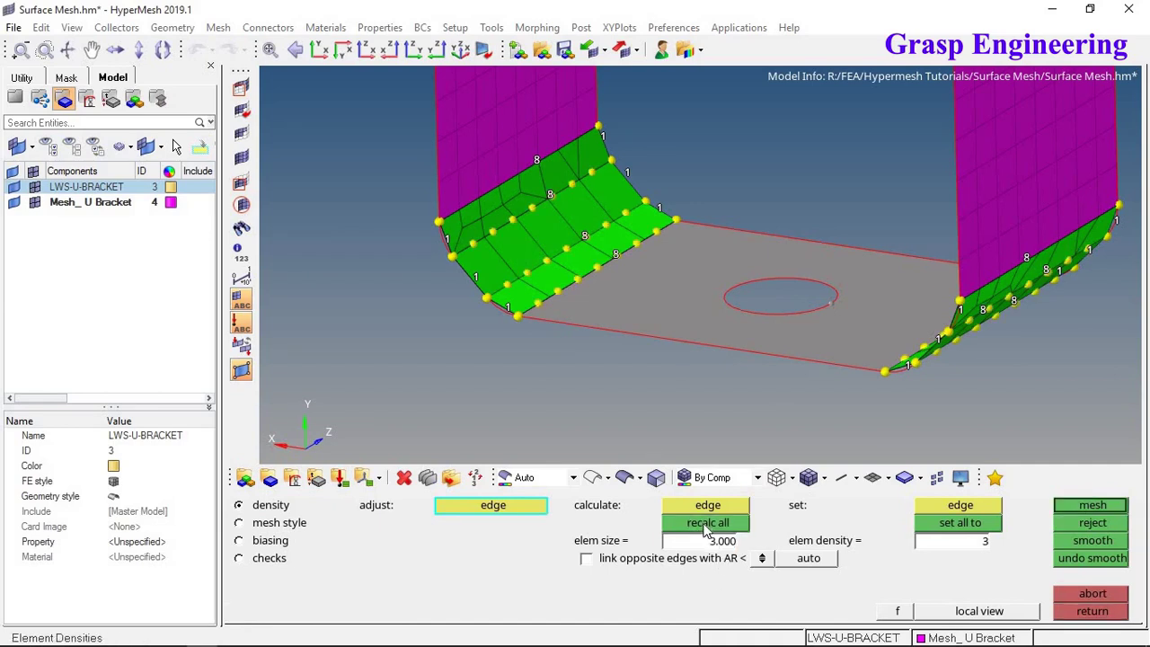
click(1082, 504)
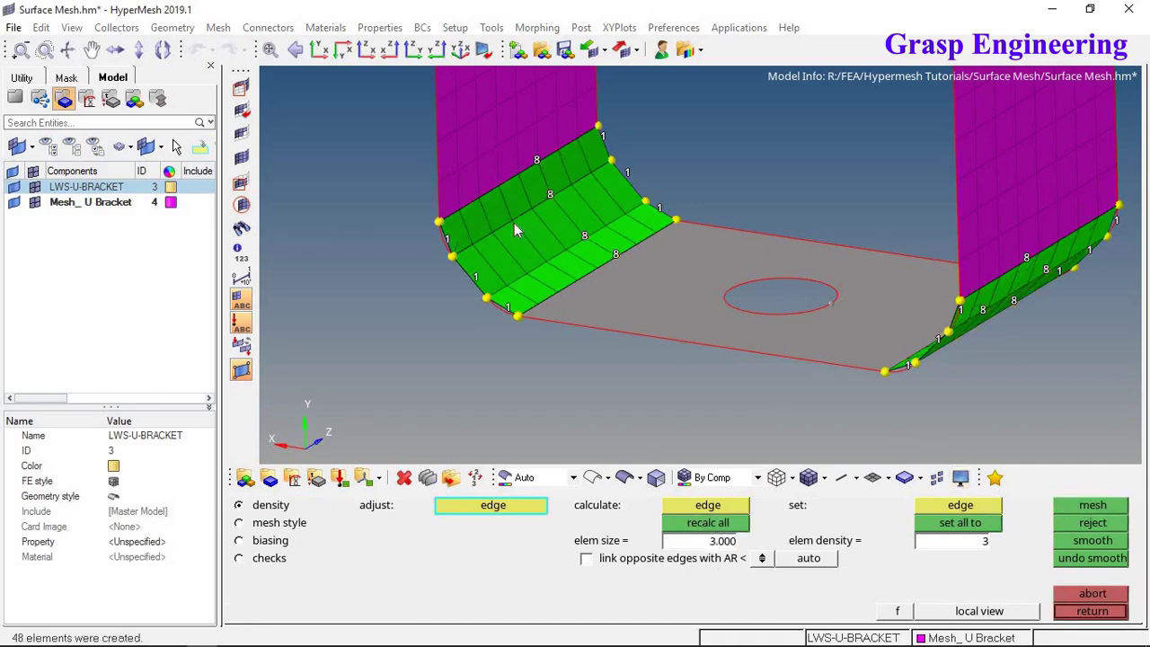
Raise one bend's side-edge densities to 3 on the flat middle strip and 2 on the curved strips, and remesh
scroll(584, 206, up, 5)
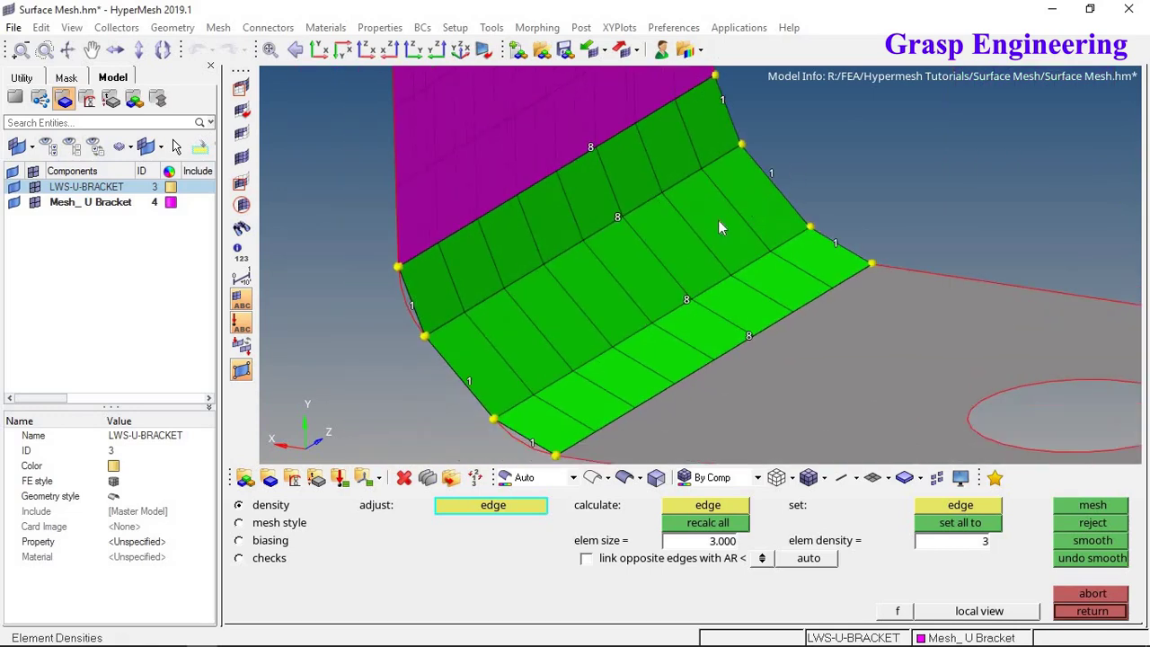
ctrl+right_drag(649, 231, 627, 168)
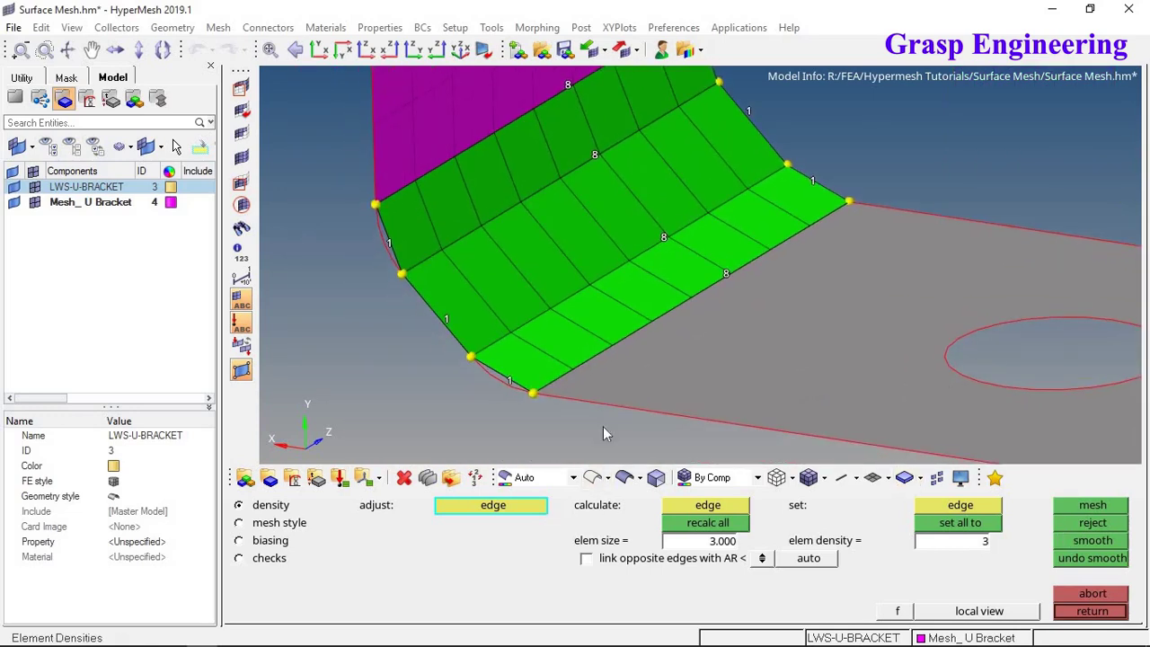
click(449, 325)
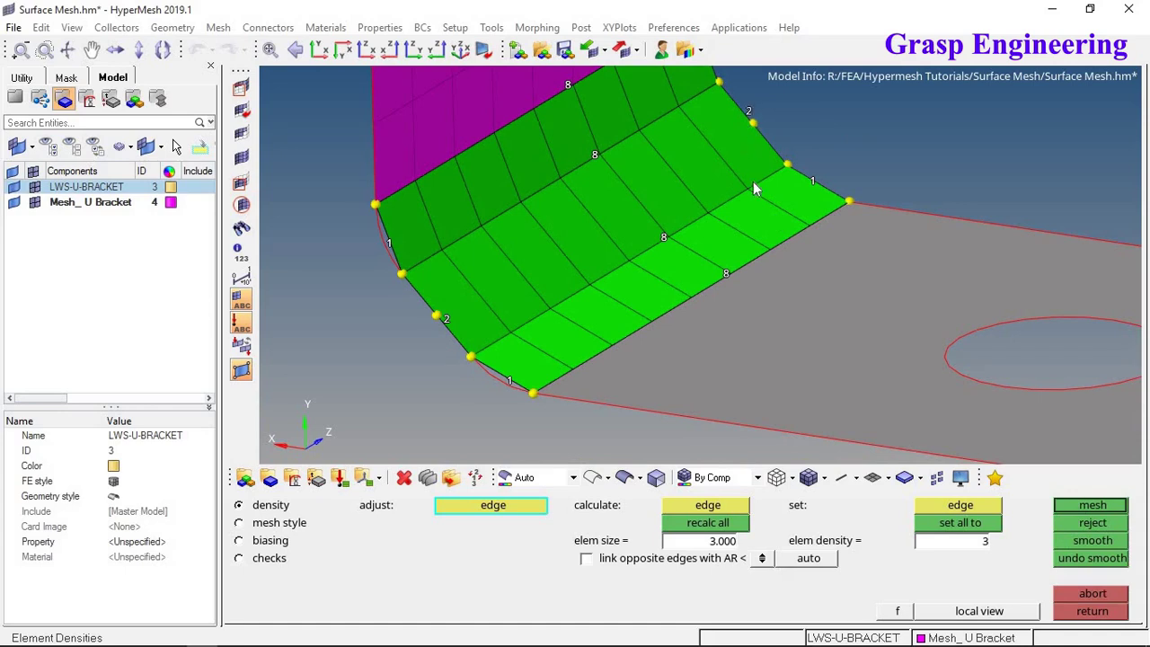
scroll(721, 194, down, 2)
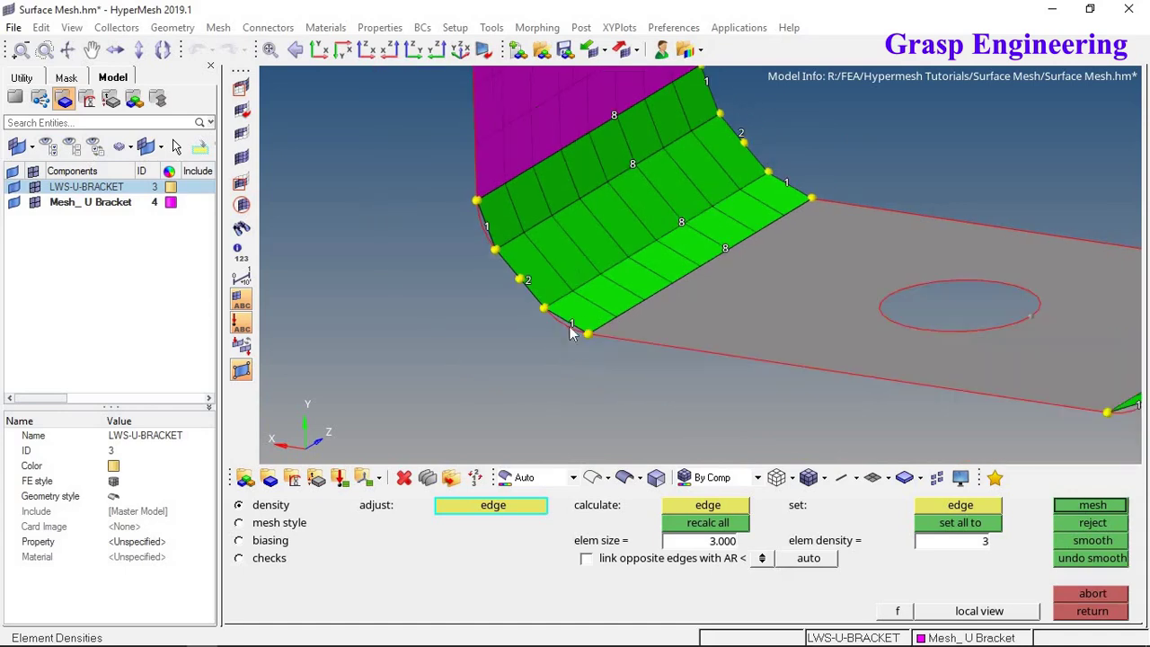
click(788, 182)
click(753, 150)
click(527, 283)
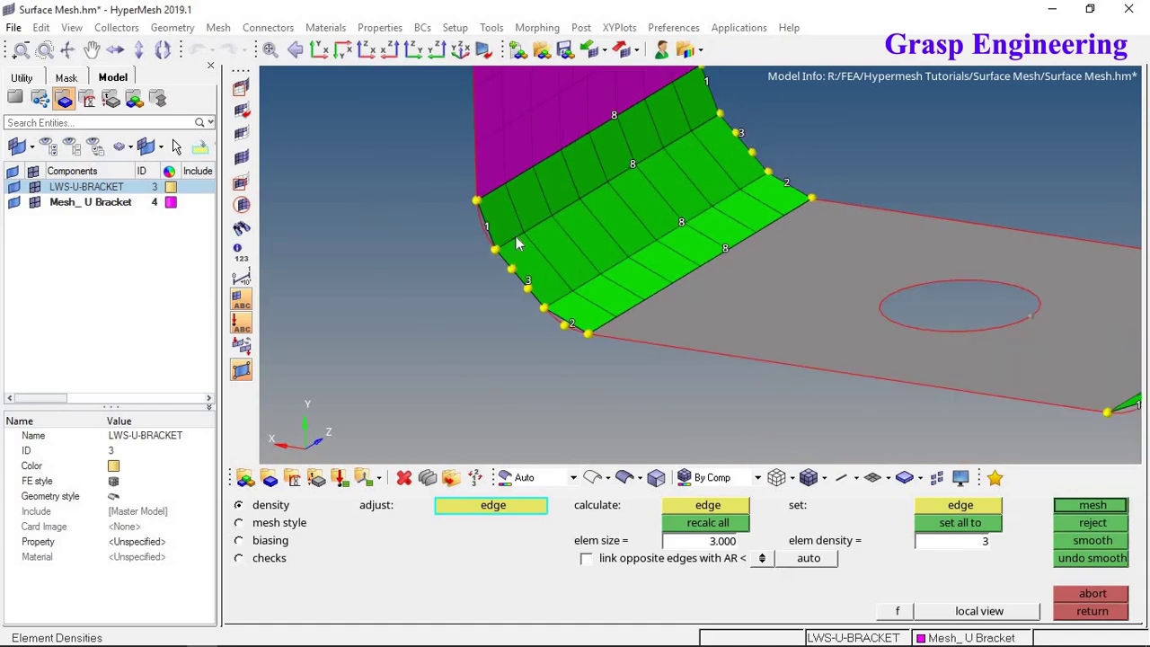
click(706, 88)
Raise the side-edge densities of the same bend's upper and lower curved strips to 3 and remesh
ctrl+drag(685, 203, 596, 236)
scroll(611, 231, up, 5)
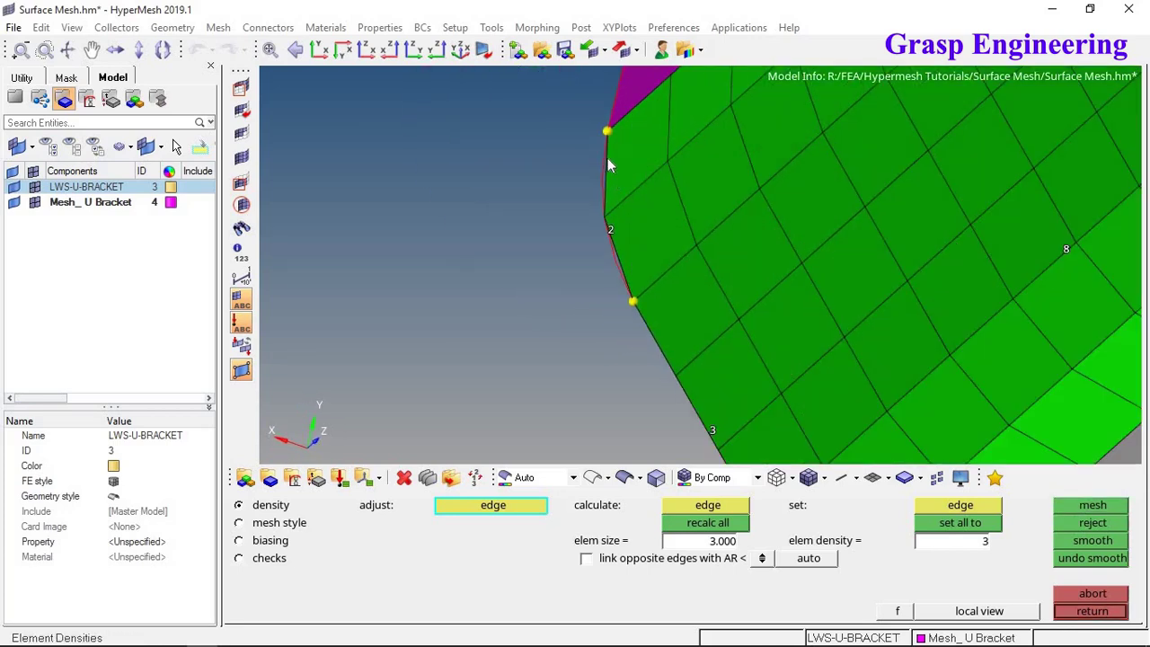
click(610, 233)
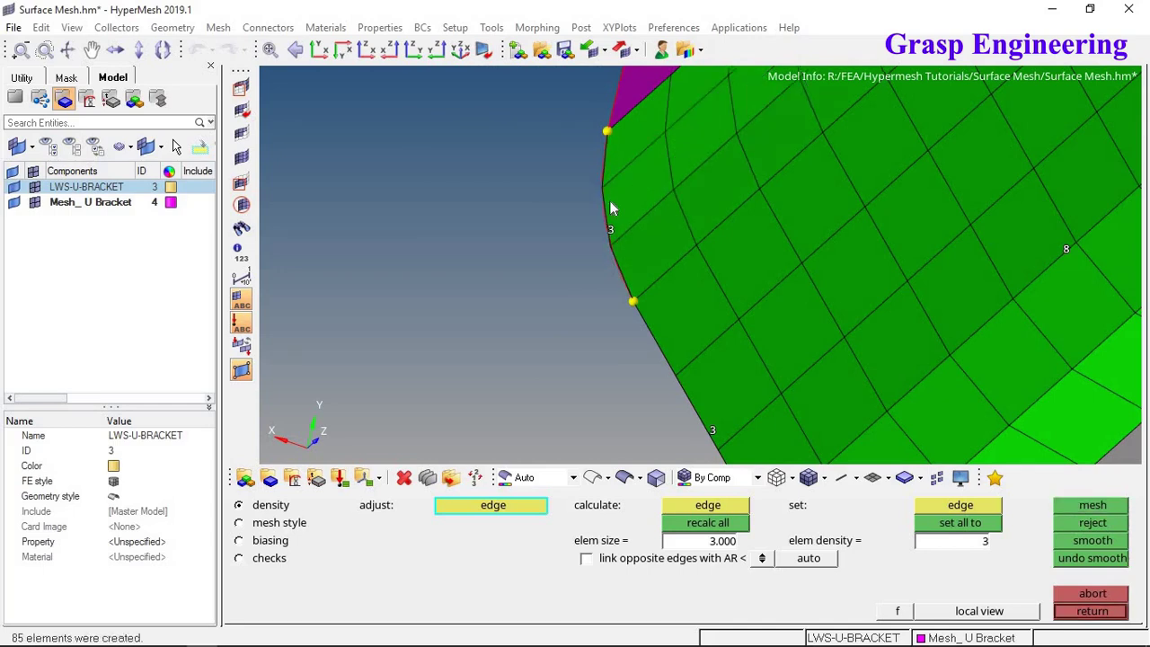
scroll(623, 309, down, 3)
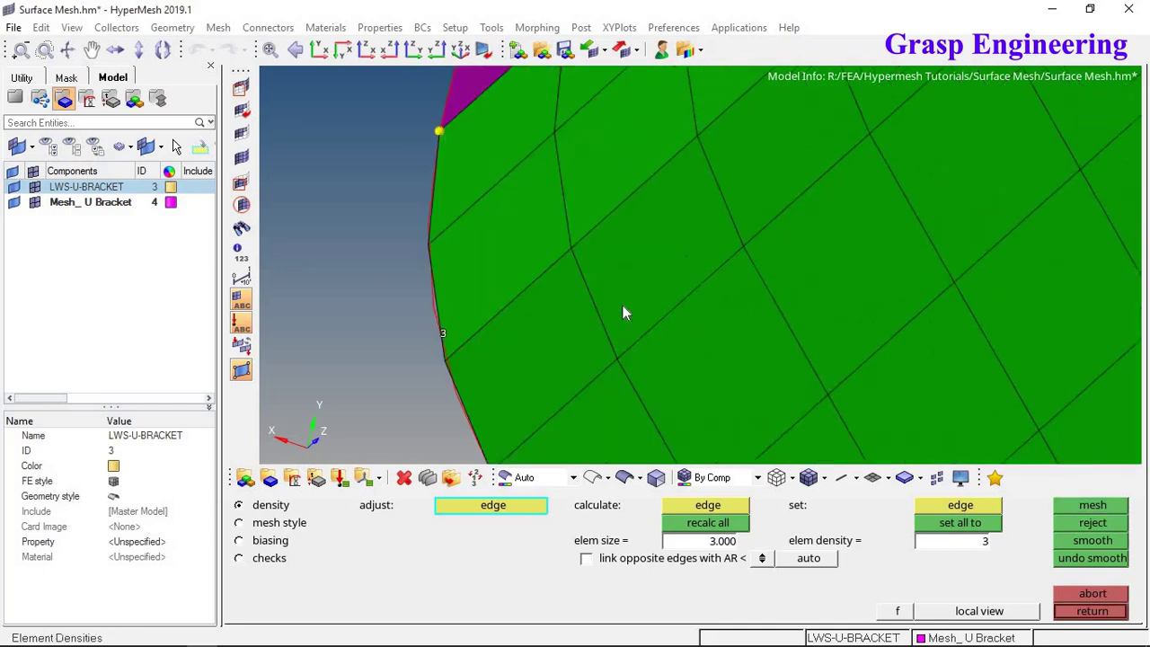
ctrl+drag(624, 309, 701, 199)
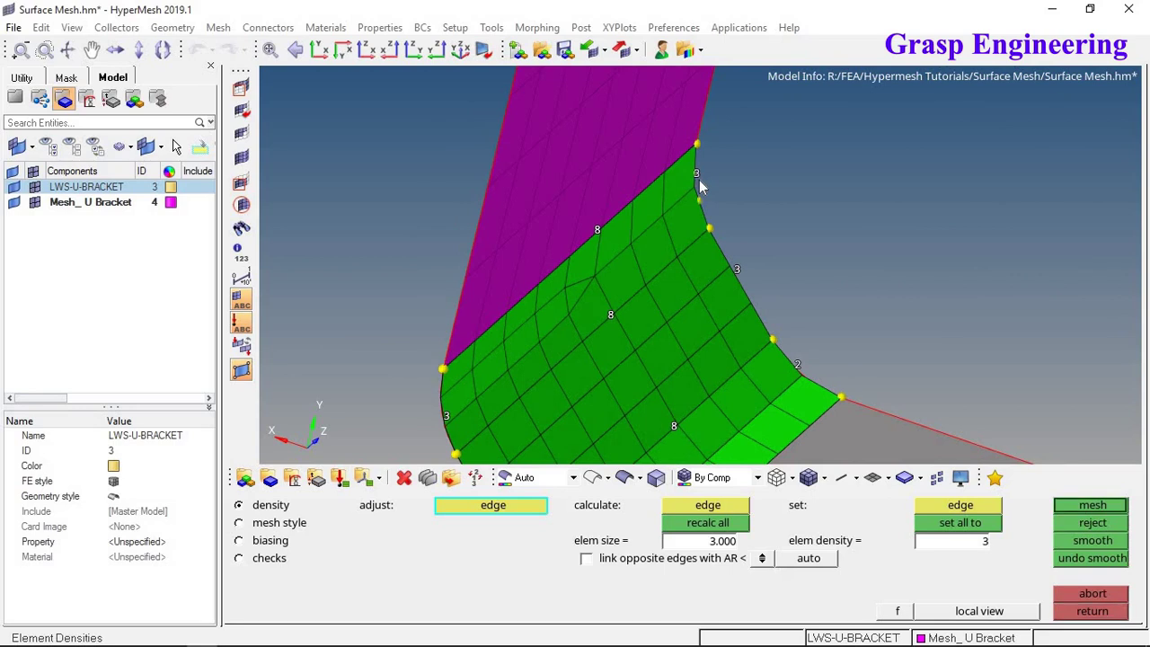
click(699, 179)
ctrl+drag(726, 255, 599, 304)
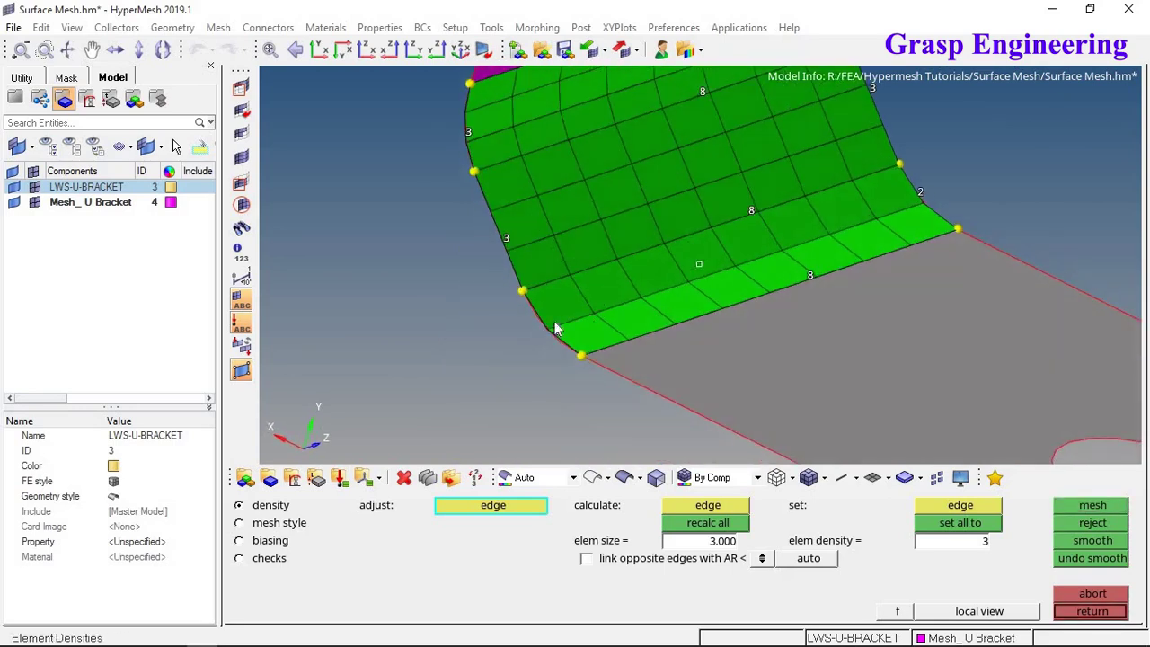
scroll(554, 325, up, 3)
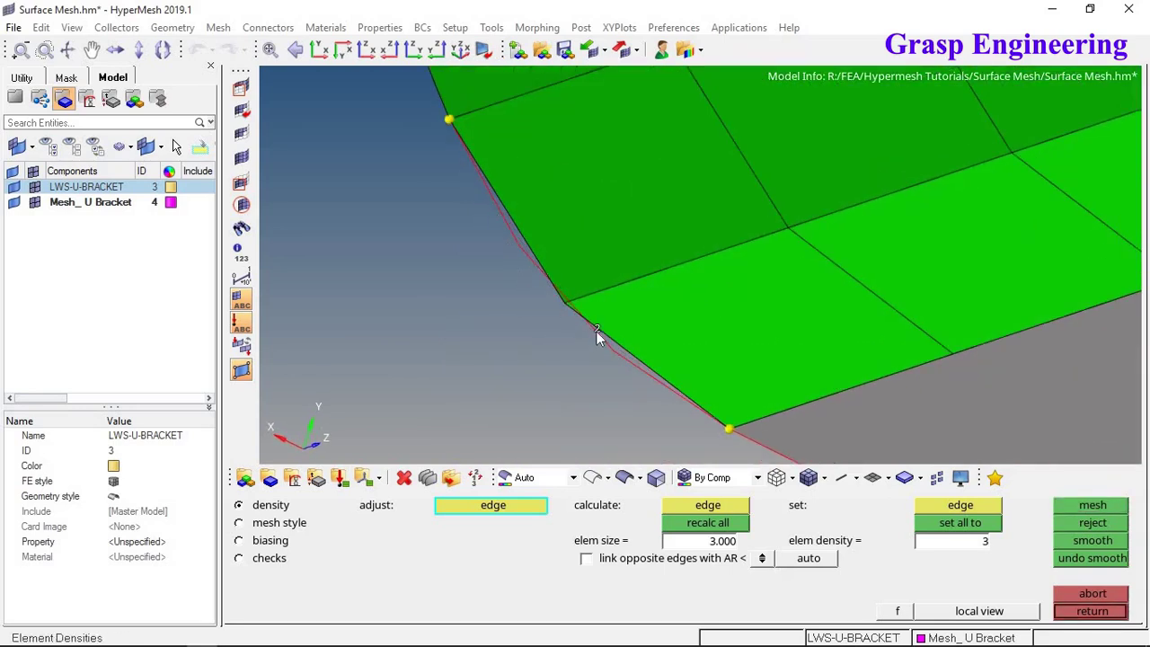
click(596, 331)
ctrl+drag(577, 341, 832, 310)
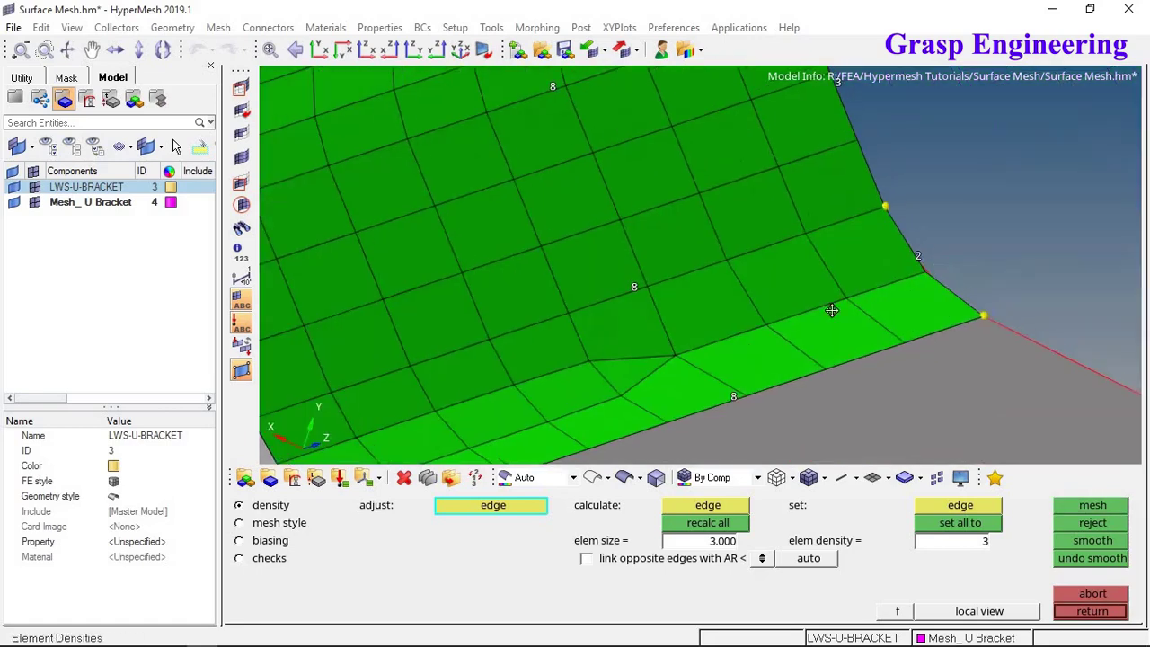
Accept the meshes of both bends and leave automesh
ctrl+right_drag(832, 310, 778, 314)
scroll(809, 280, down, 5)
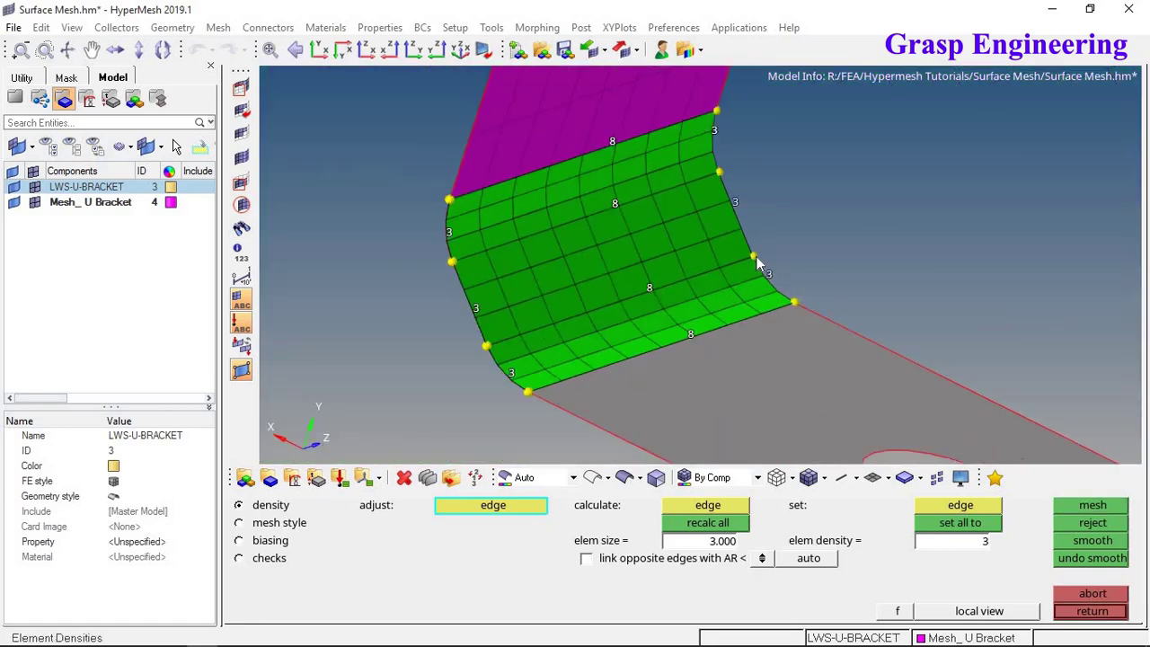
ctrl+drag(809, 280, 763, 212)
ctrl+right_drag(763, 212, 822, 243)
key(f)
ctrl+drag(818, 241, 815, 226)
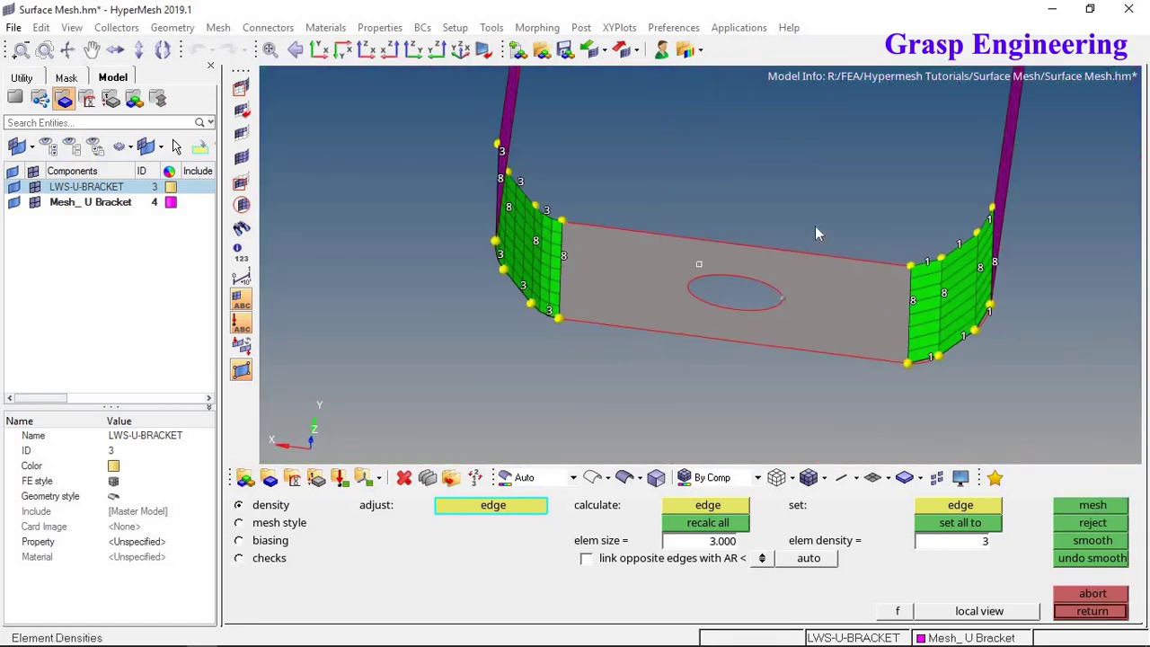
middle_click(814, 226)
ctrl+drag(864, 280, 718, 354)
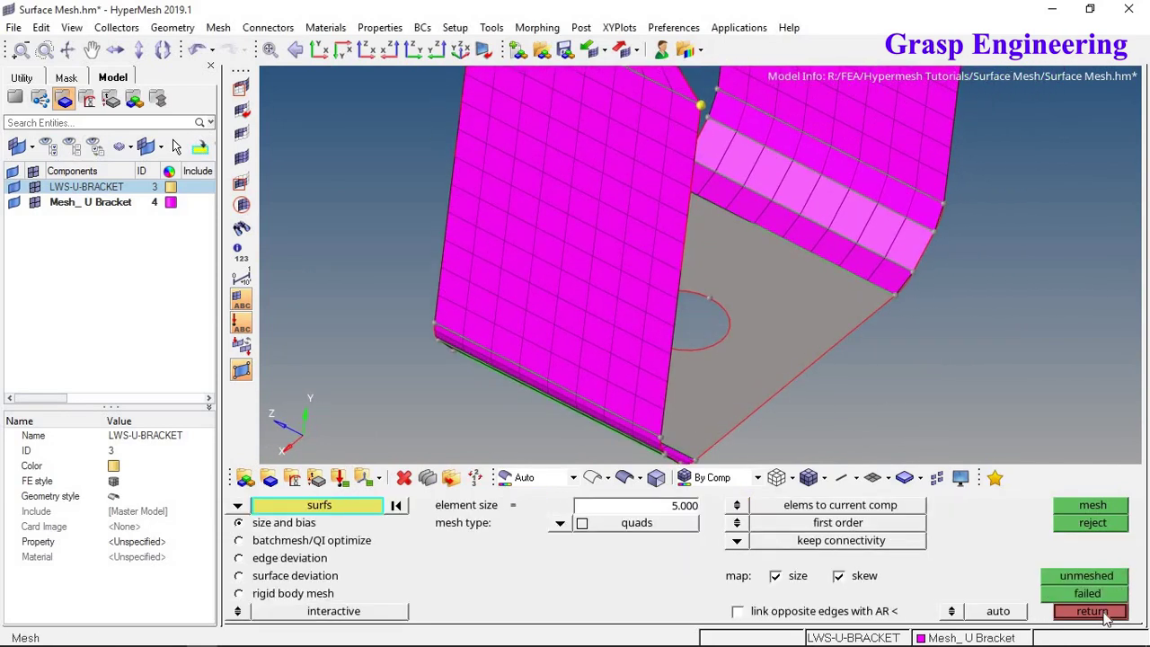
click(1105, 615)
Use quick edit's density adjustment to raise the side-edge density of the coarse bend's flat middle strip to 2
click(1092, 505)
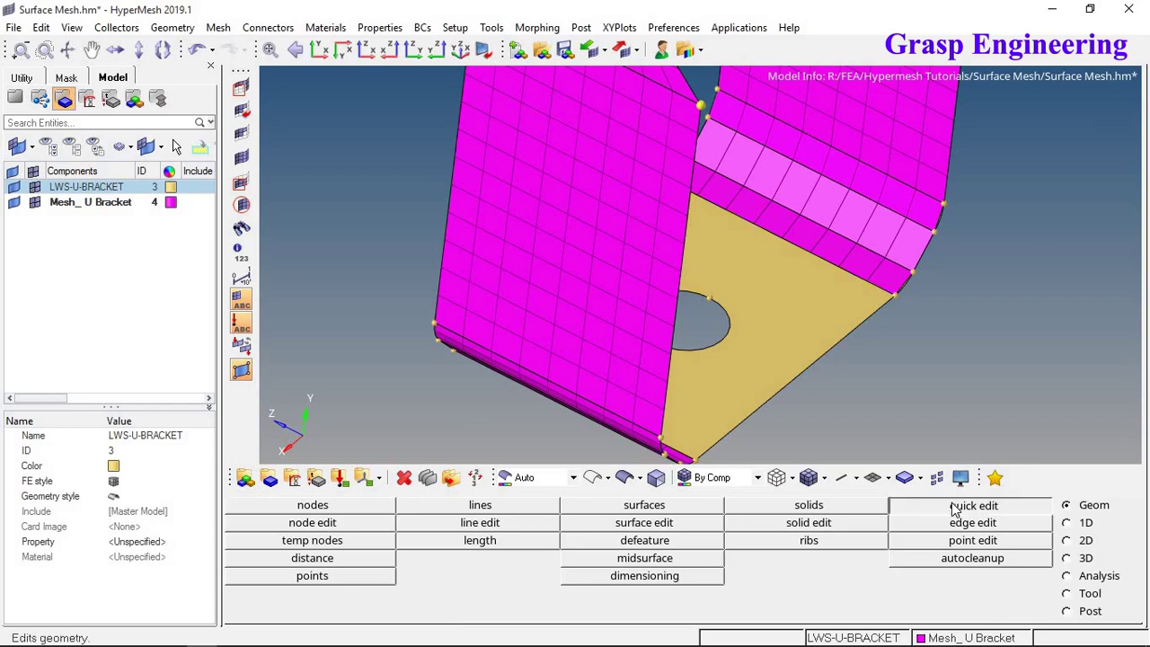
click(956, 506)
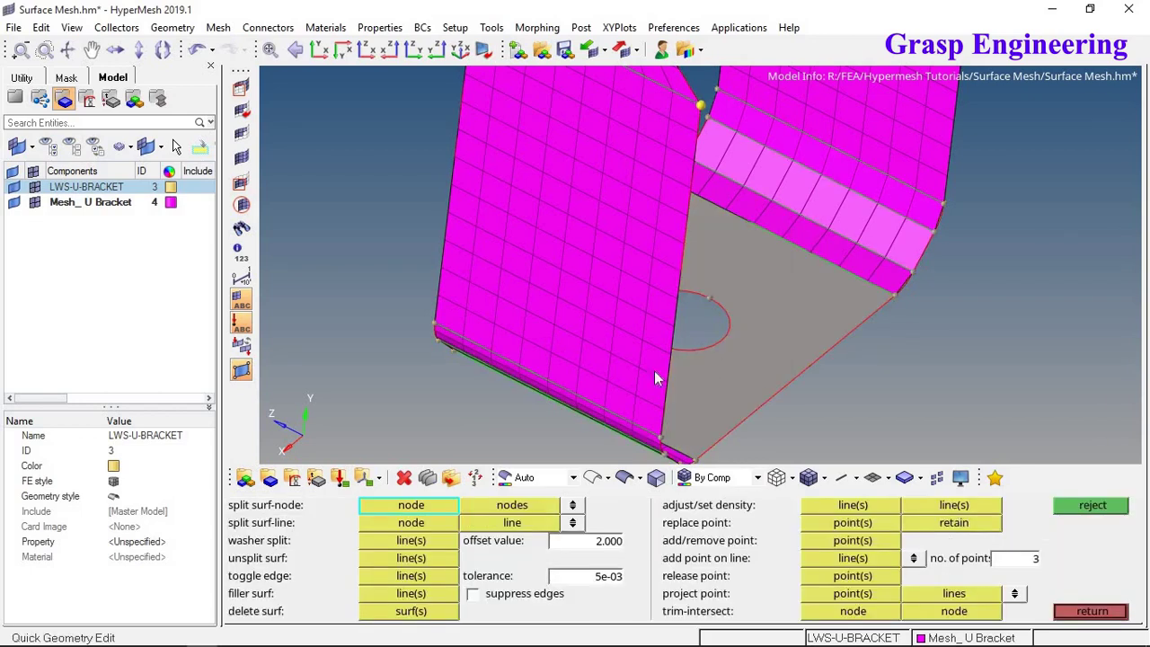
click(864, 506)
scroll(948, 265, up, 3)
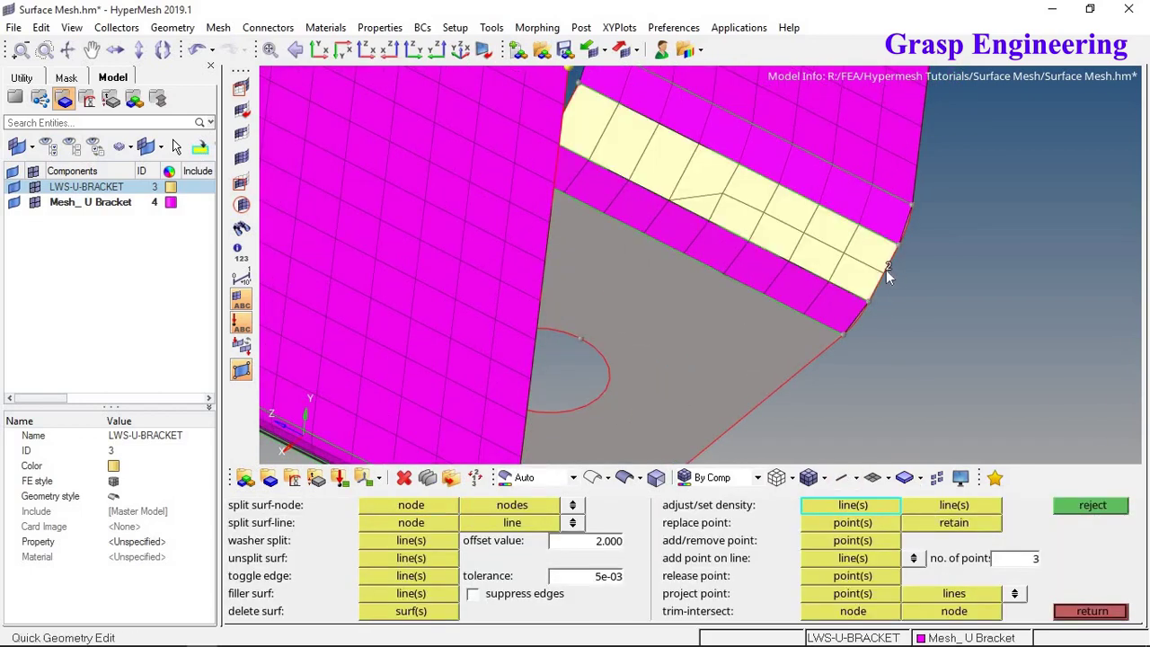
click(1092, 504)
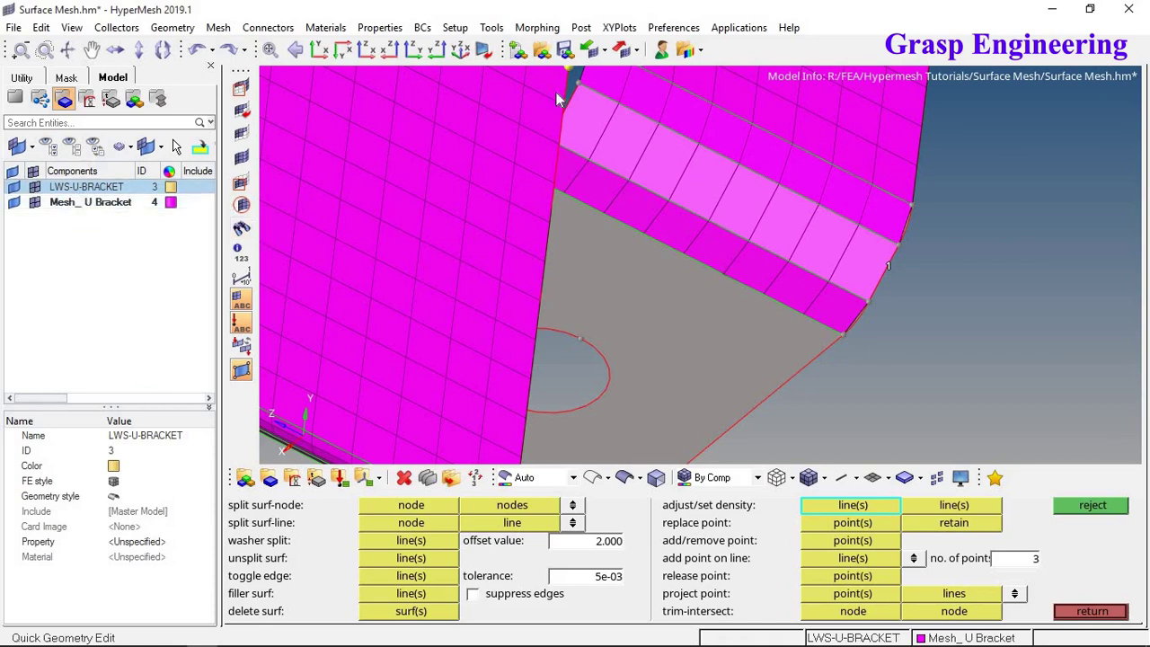
ctrl+drag(557, 98, 813, 301)
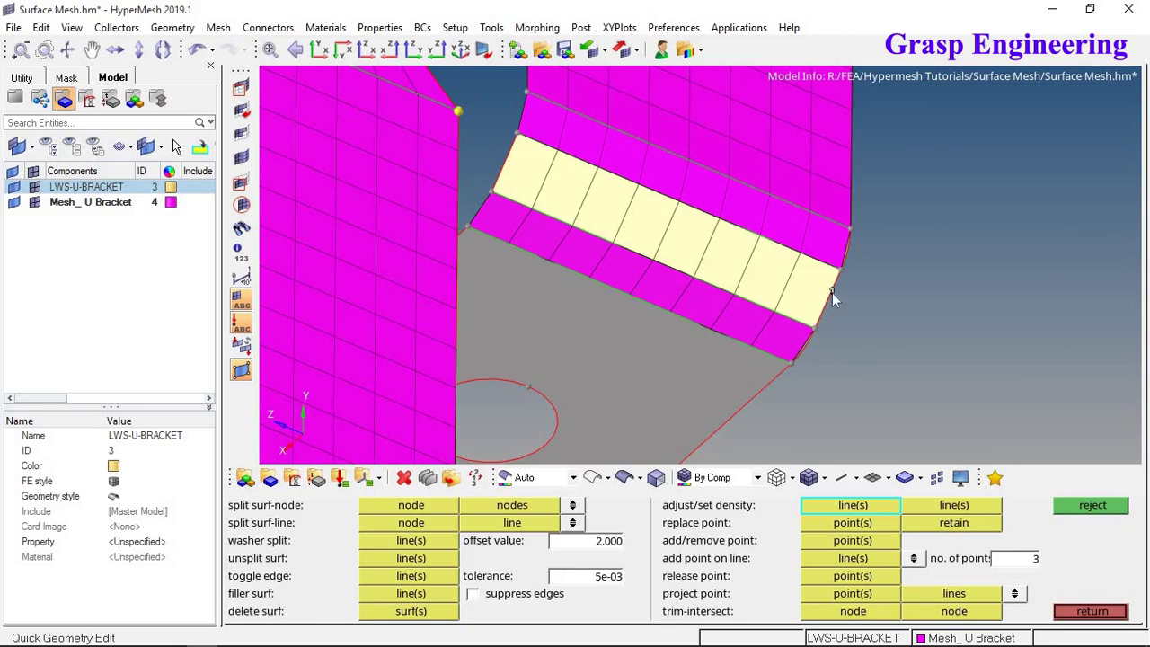
click(832, 292)
click(507, 160)
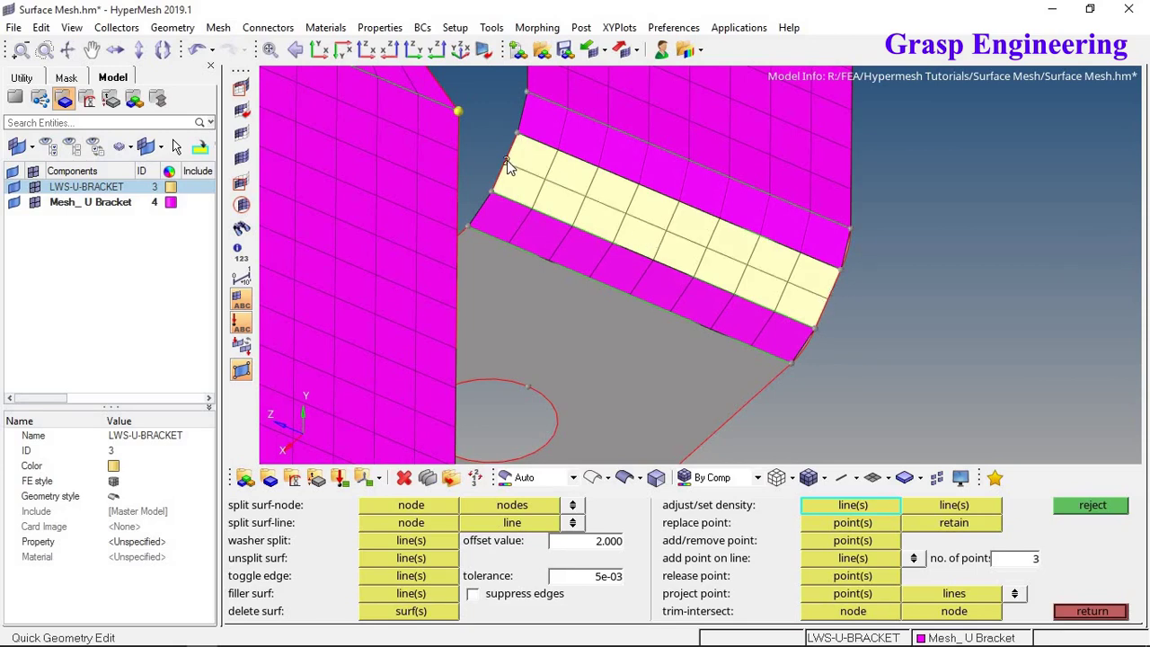
ctrl+drag(739, 358, 748, 343)
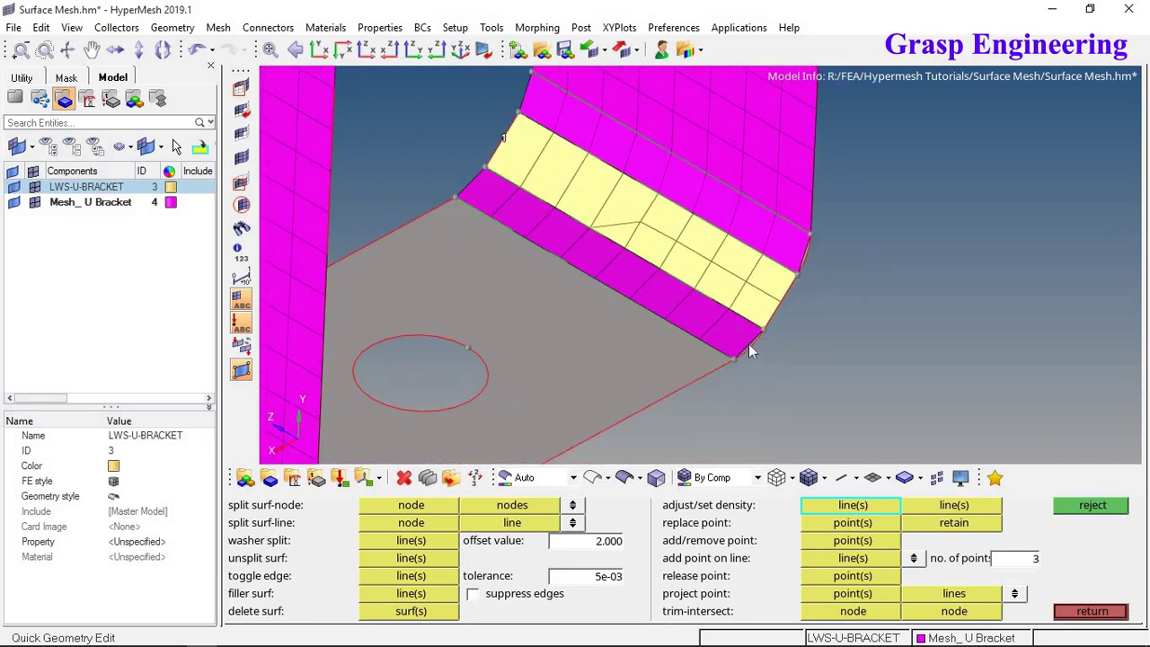
Raise the side-edge densities of the same bend's lower and upper curved strips and flat middle strip to 3, and leave quick edit
click(754, 341)
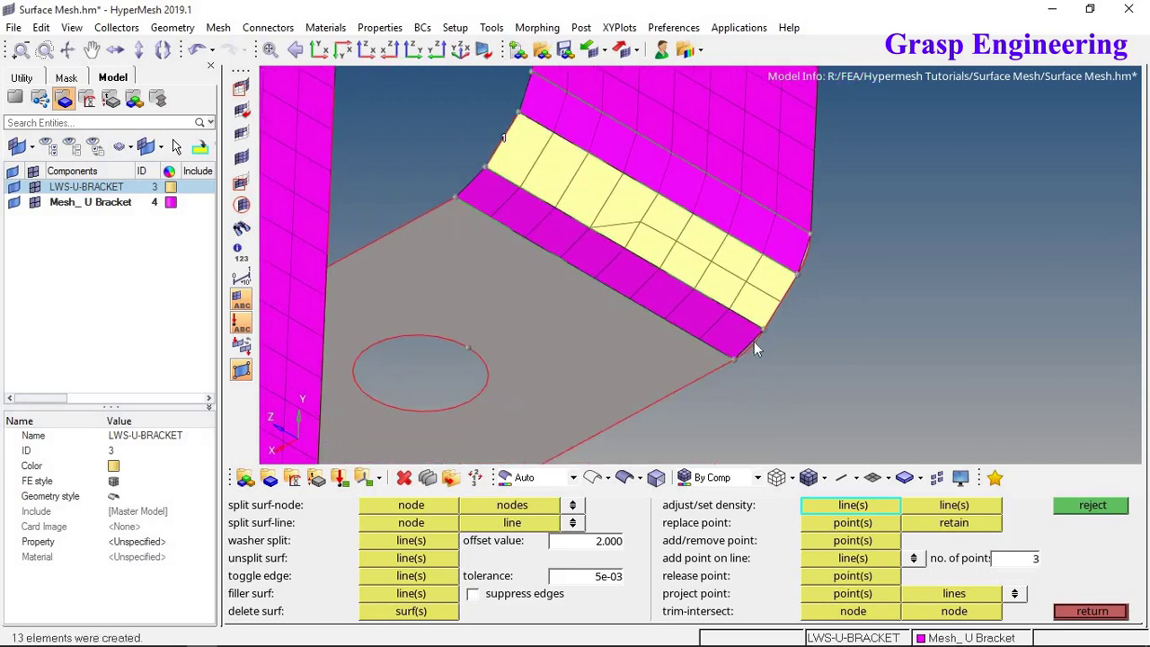
click(471, 182)
click(806, 250)
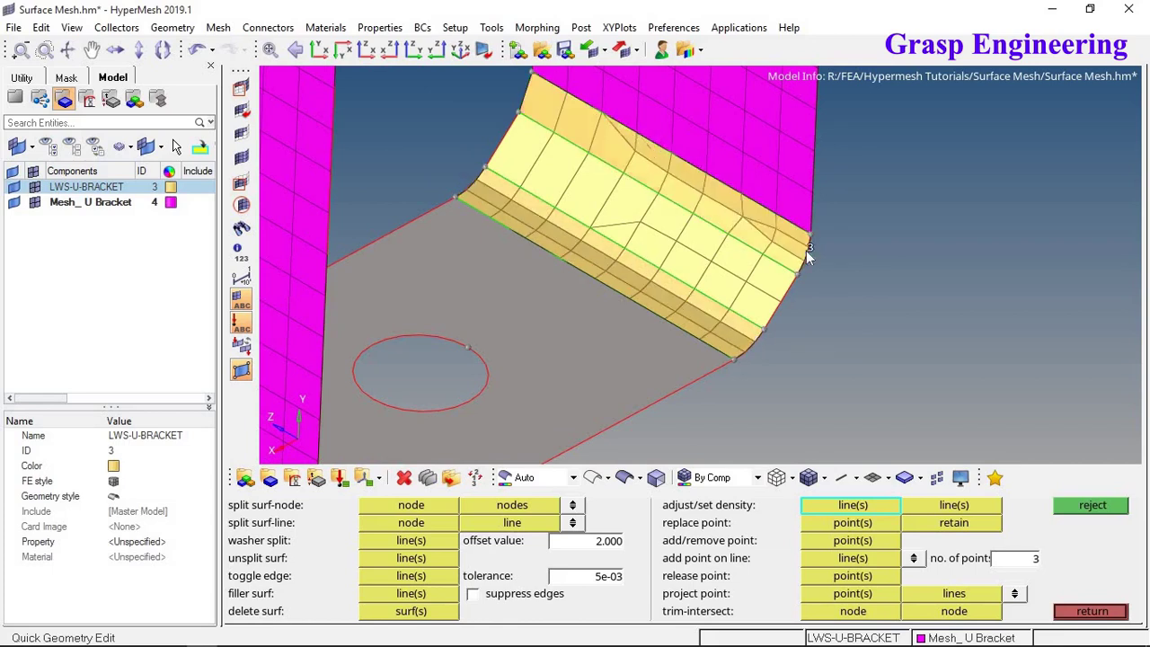
click(505, 144)
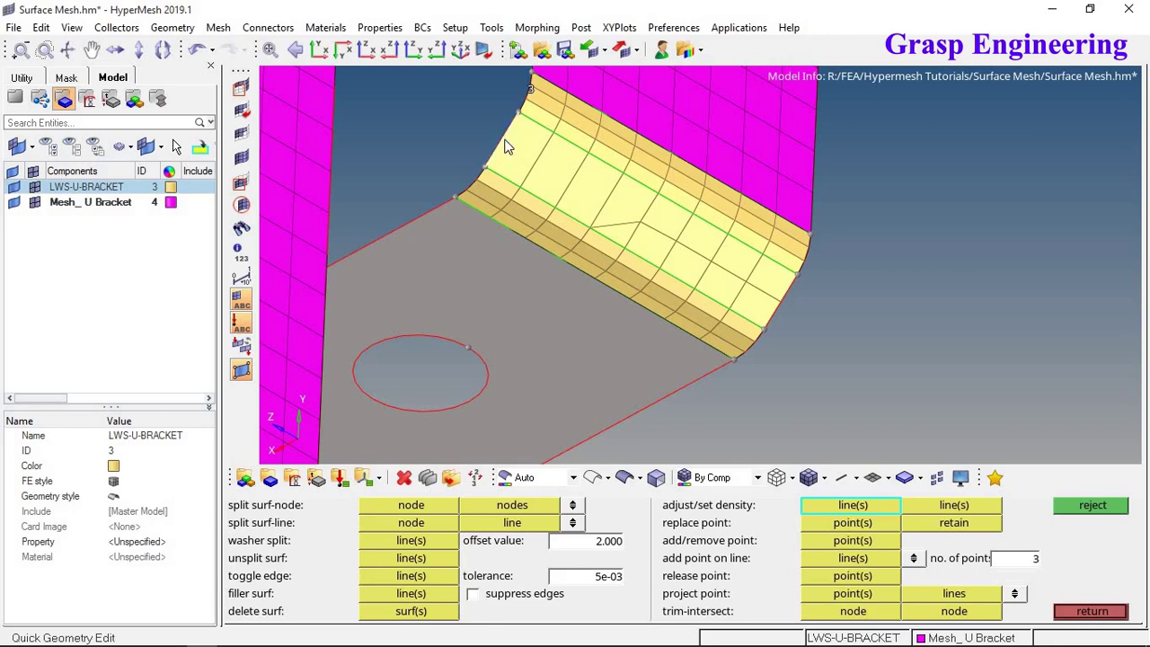
click(783, 293)
ctrl+drag(816, 285, 594, 362)
ctrl+drag(779, 199, 736, 315)
scroll(736, 308, up, 3)
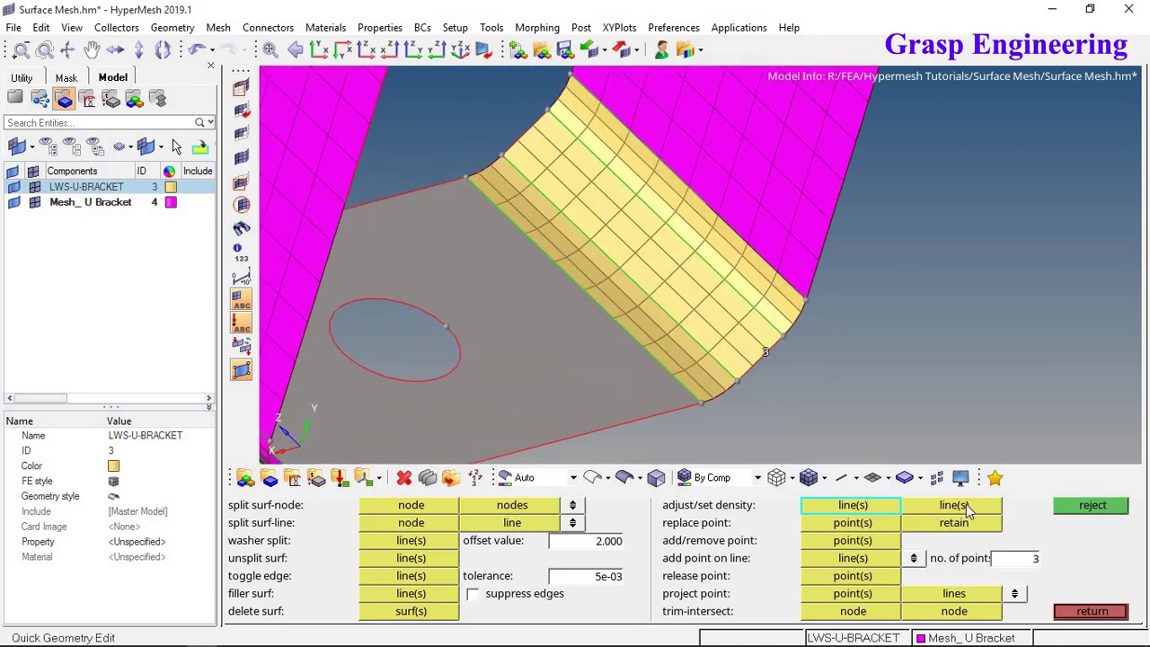
click(1085, 613)
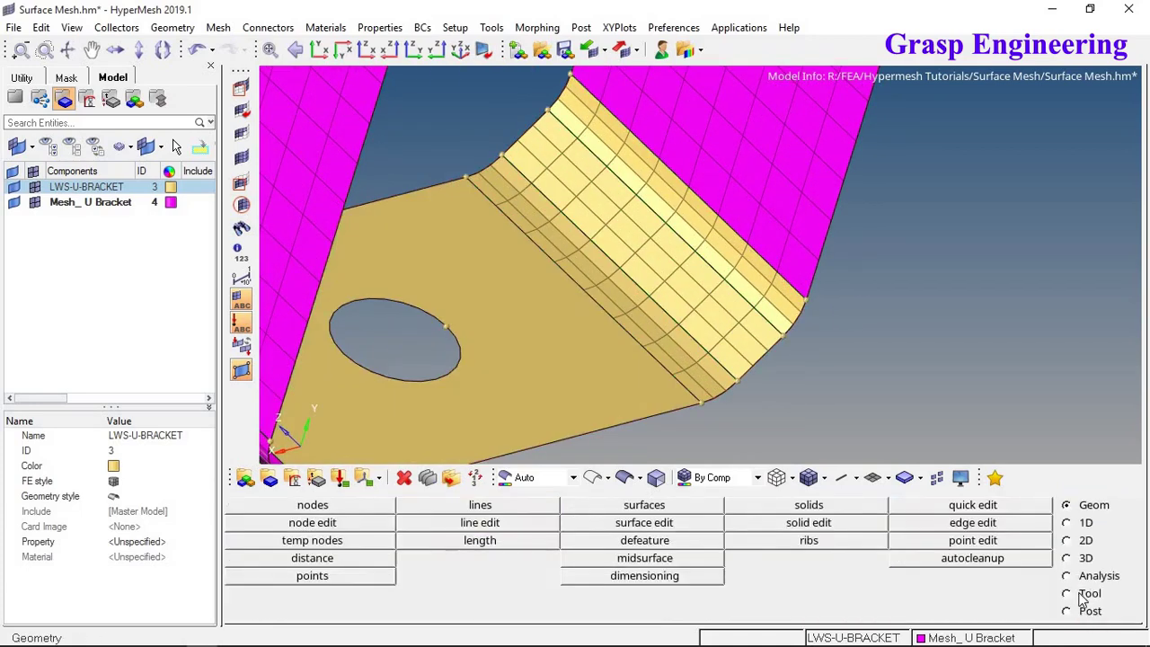
Organize the bend's elements, selected by face, into the Mesh_ U Bracket component
click(1083, 596)
click(366, 534)
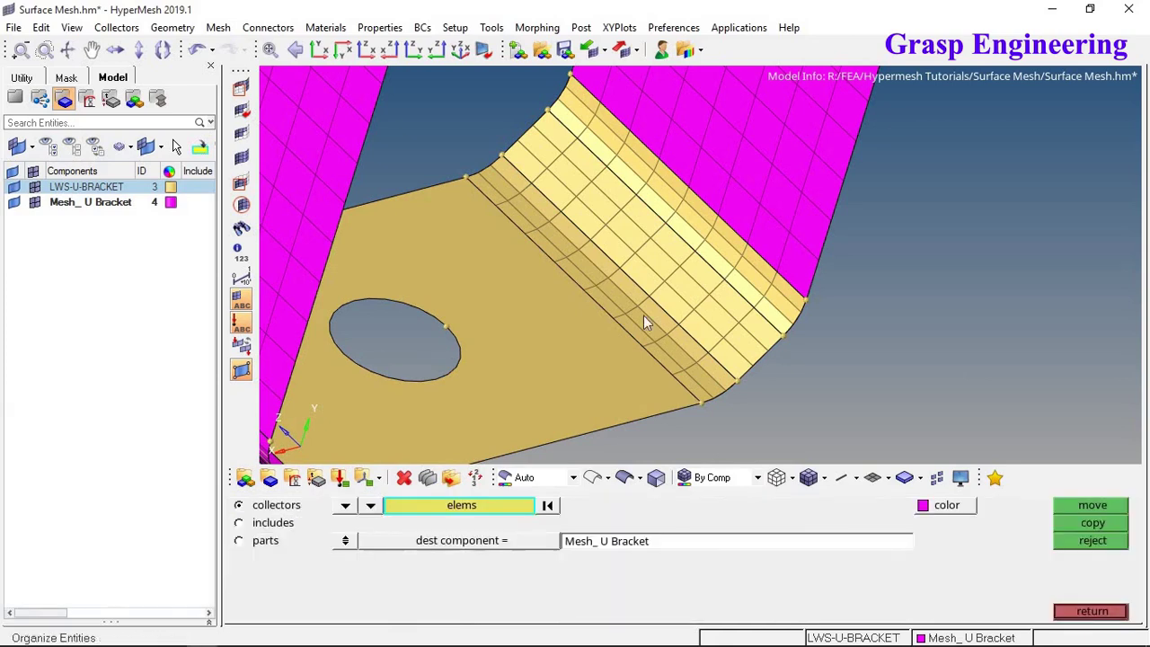
click(687, 289)
click(507, 504)
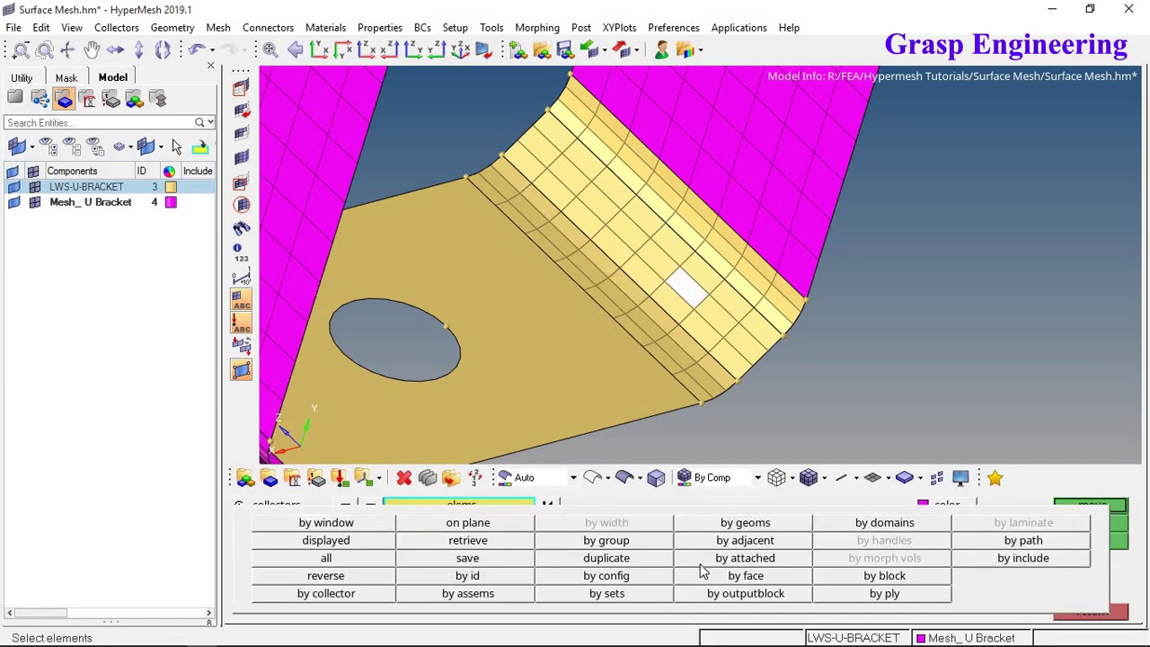
click(789, 577)
click(518, 548)
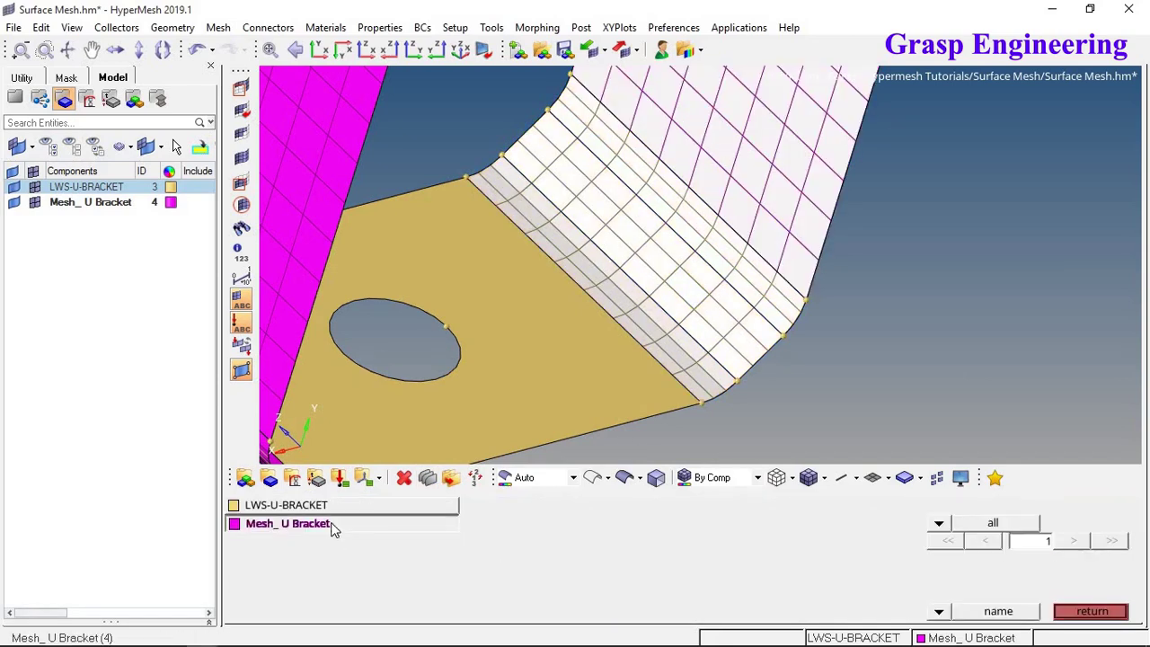
click(331, 525)
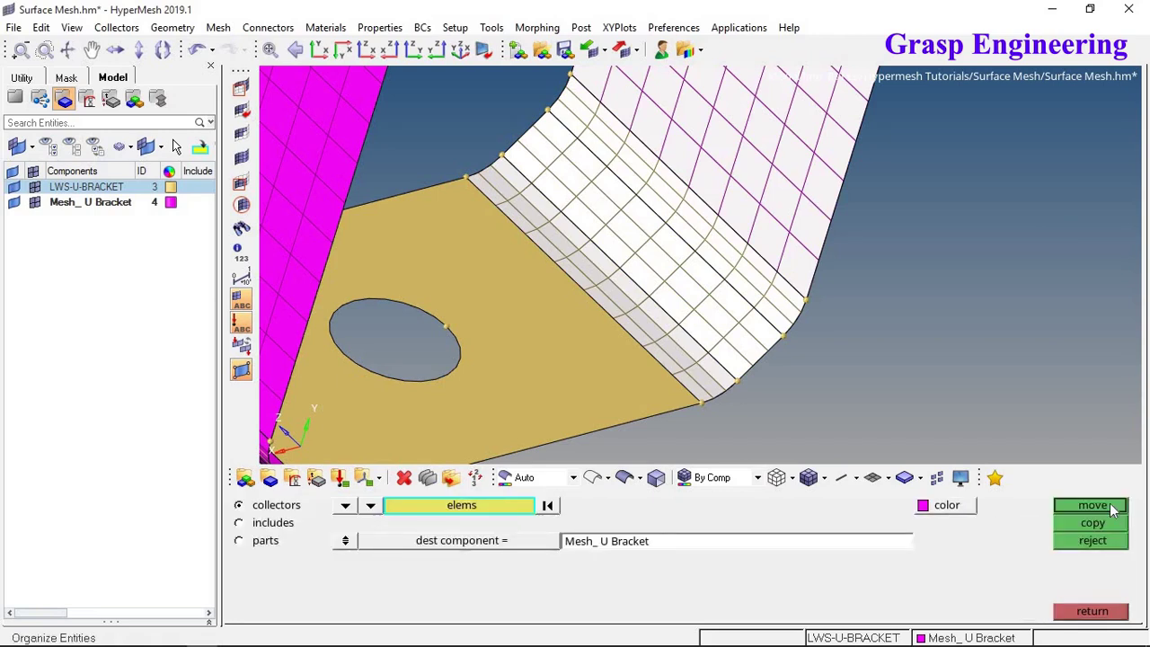
click(1112, 509)
click(1090, 610)
Try a washer split around the base plate's hole with an offset value of 2 and reject it
scroll(691, 247, down, 3)
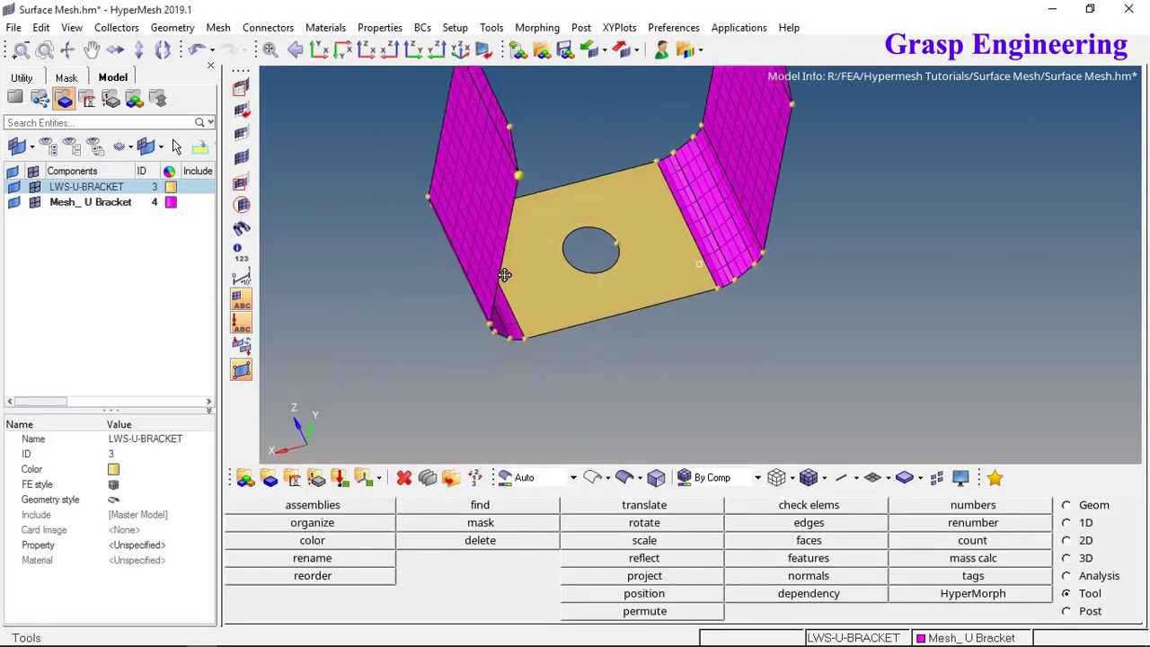
ctrl+drag(691, 247, 759, 270)
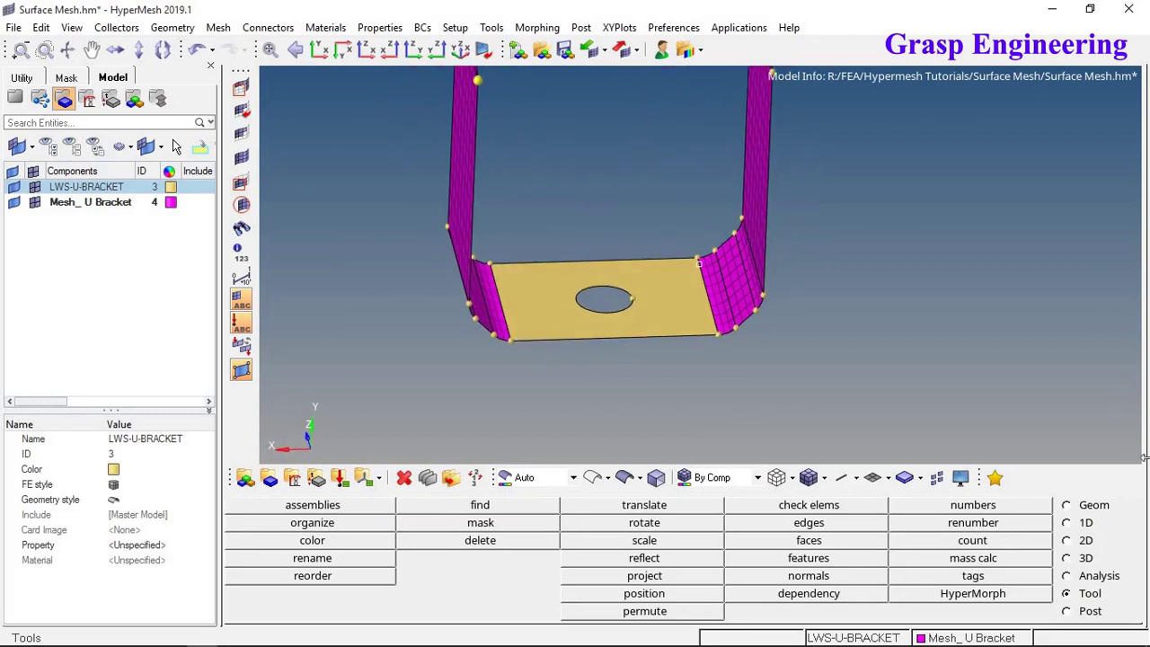
click(1066, 505)
ctrl+drag(639, 318, 631, 280)
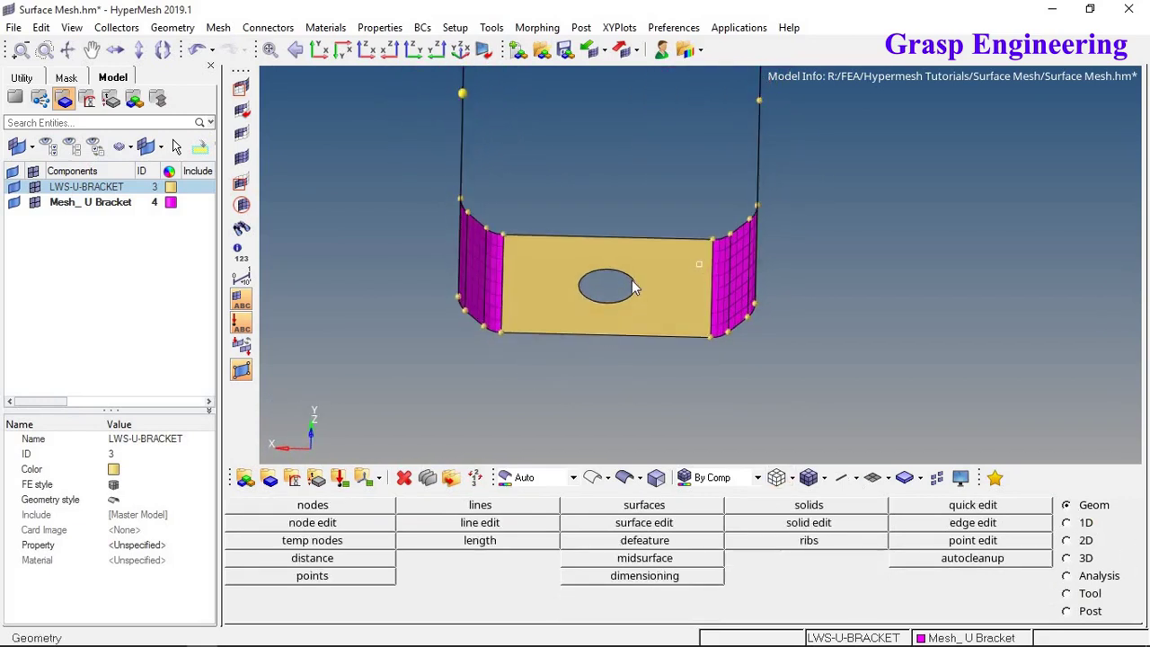
scroll(631, 279, up, 2)
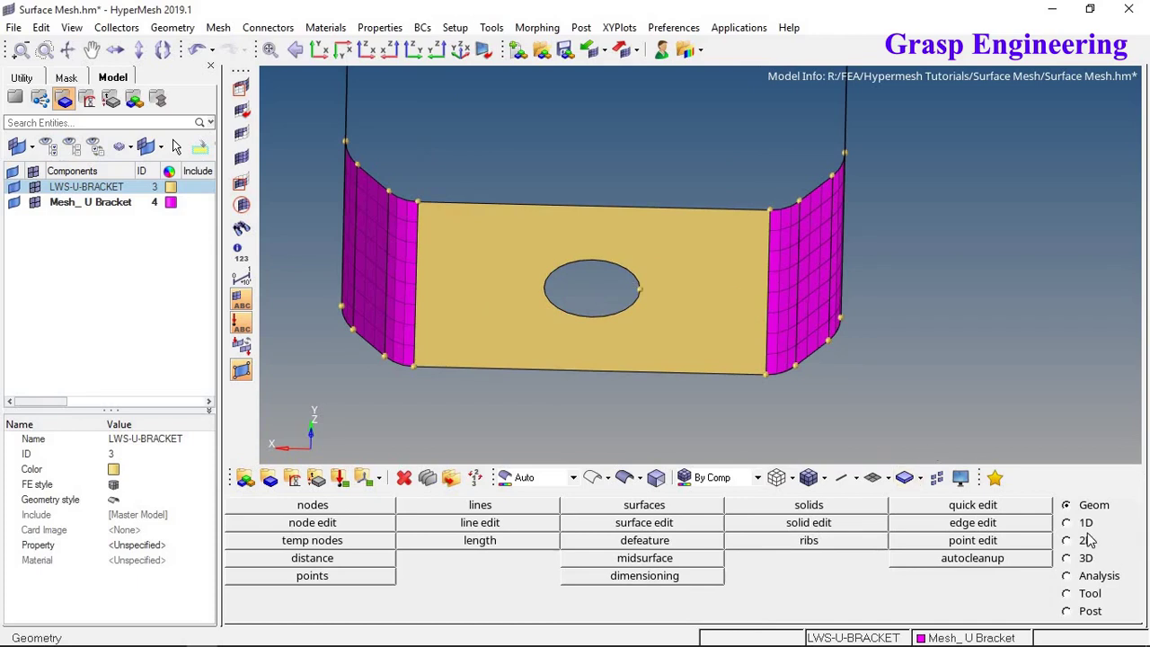
click(688, 525)
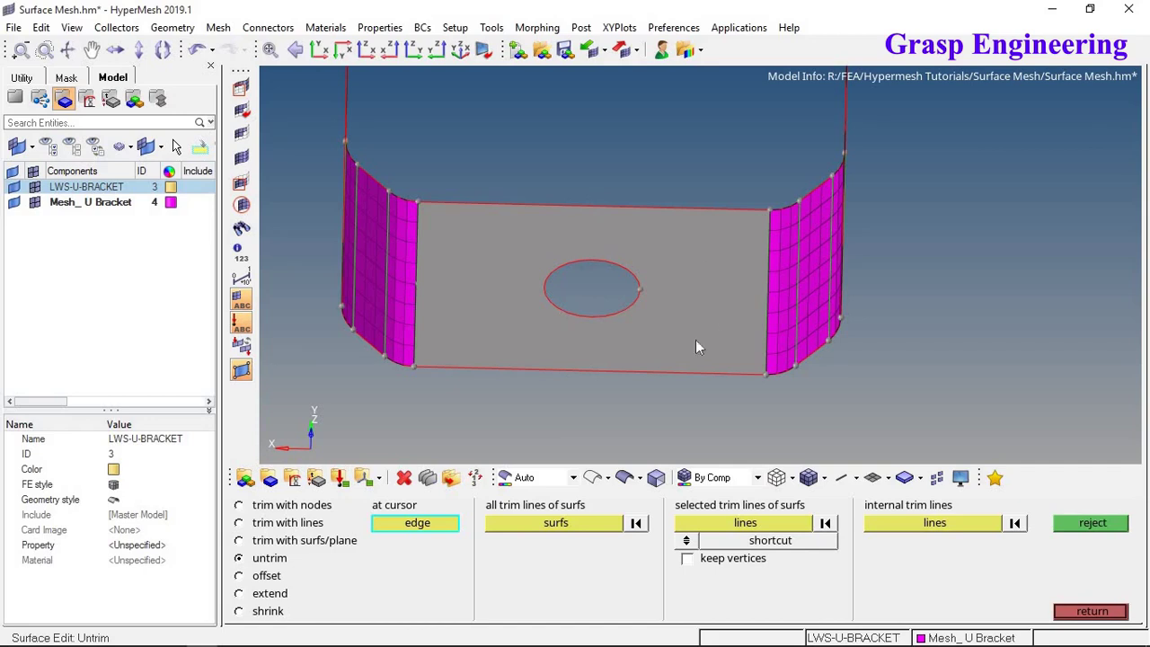
click(1093, 611)
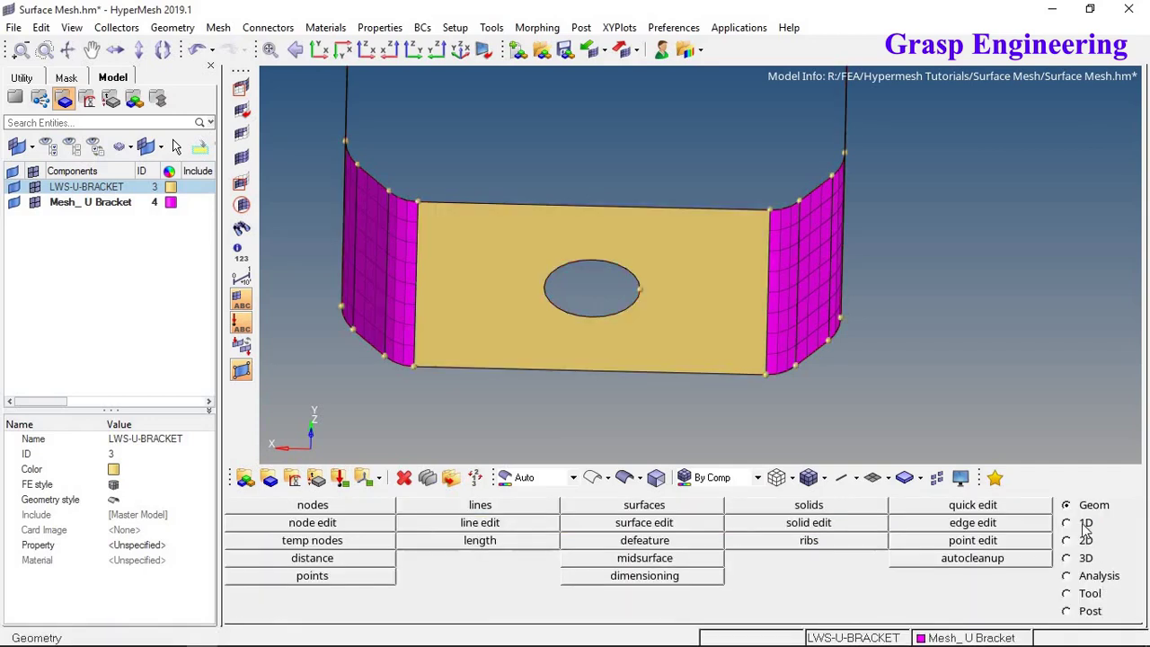
click(1038, 508)
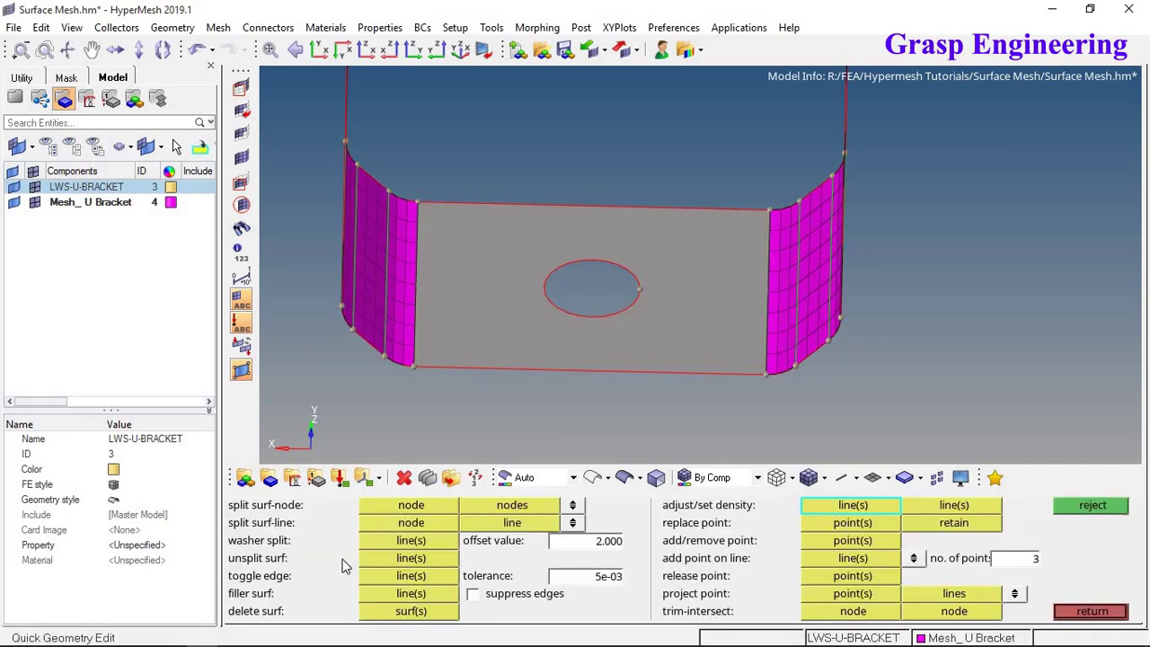
click(418, 541)
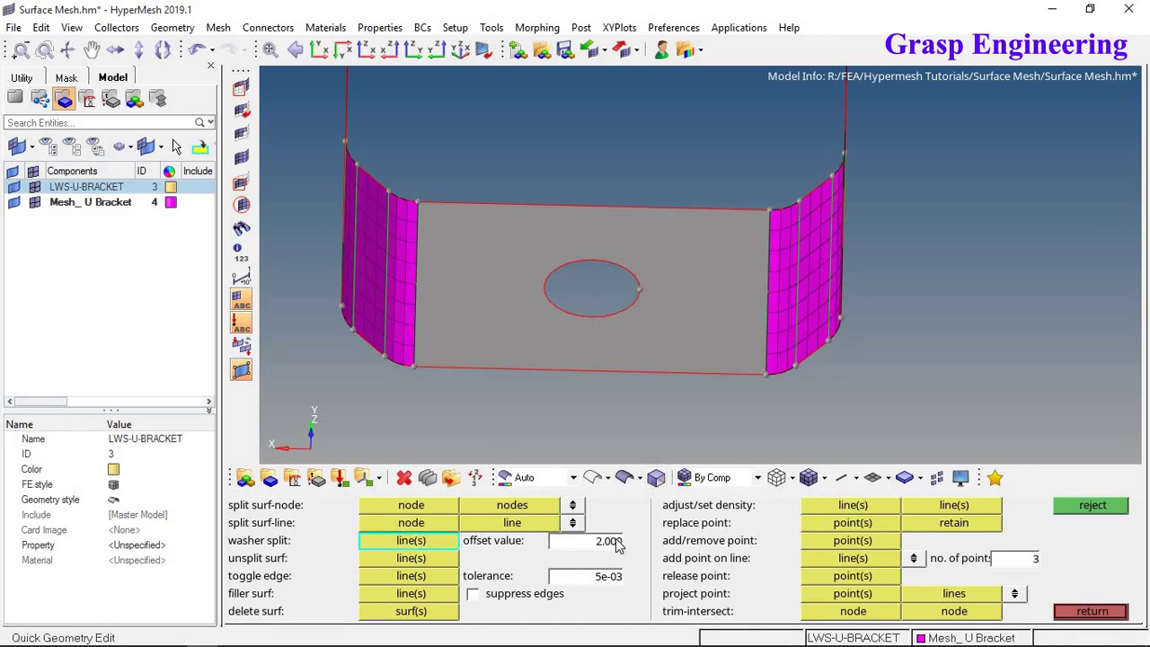
click(618, 316)
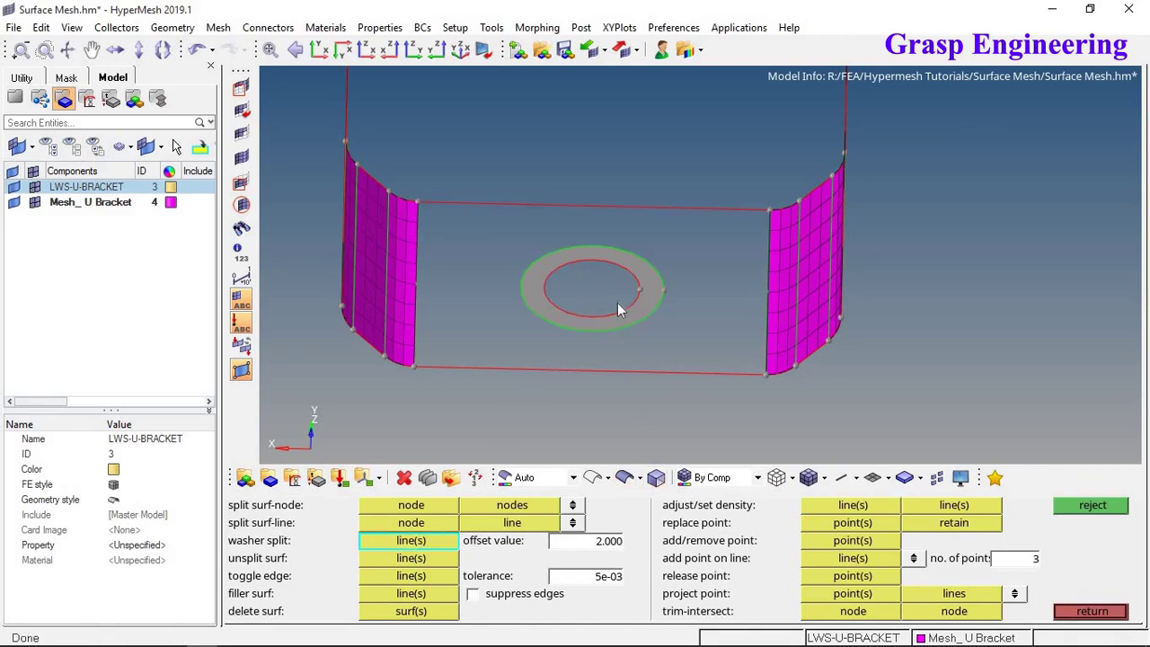
click(1084, 509)
Washer-split the base surface around the hole with an offset value of 1 and leave quick edit
click(582, 543)
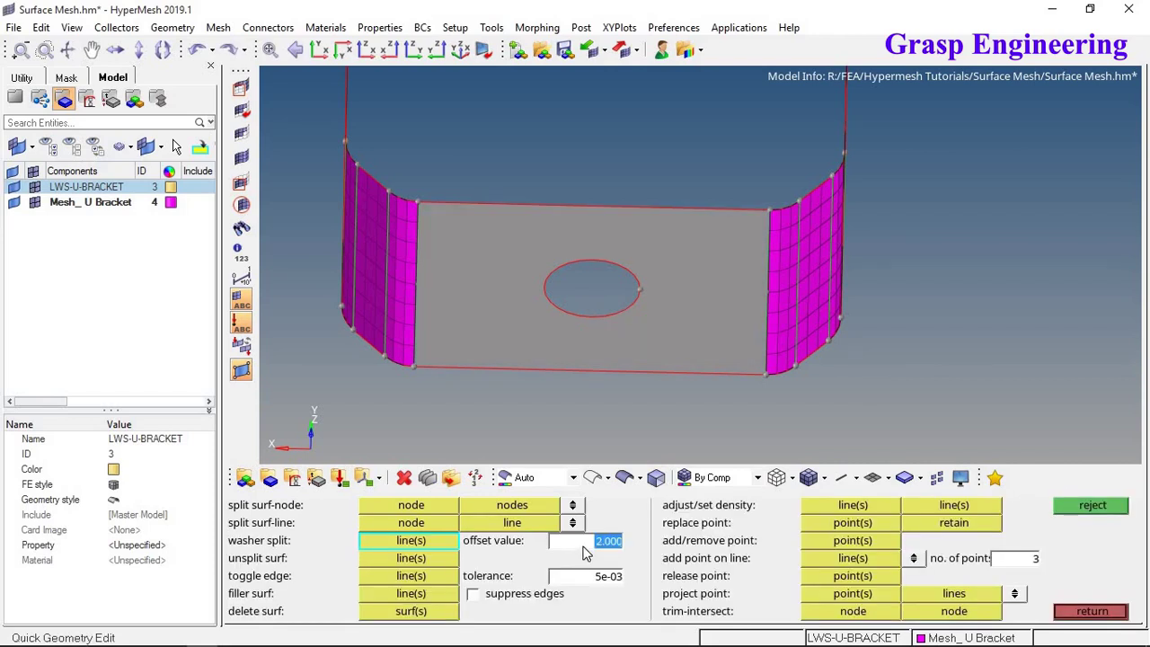
text(1)
key(Return)
click(633, 274)
scroll(615, 266, up, 3)
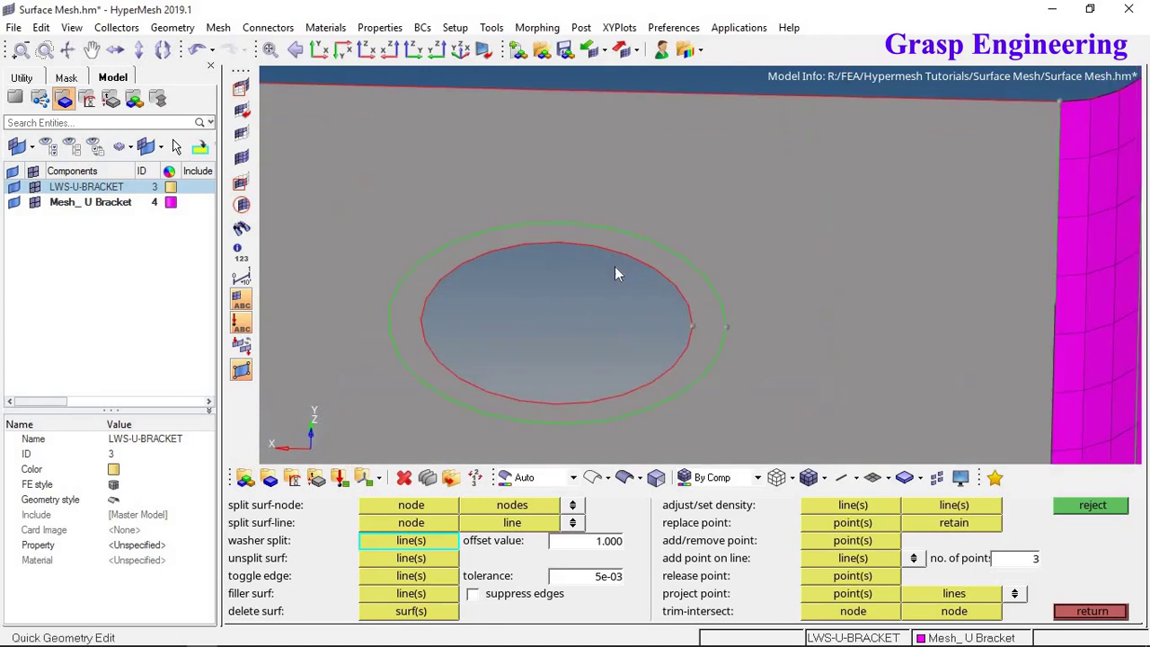
scroll(614, 266, down, 3)
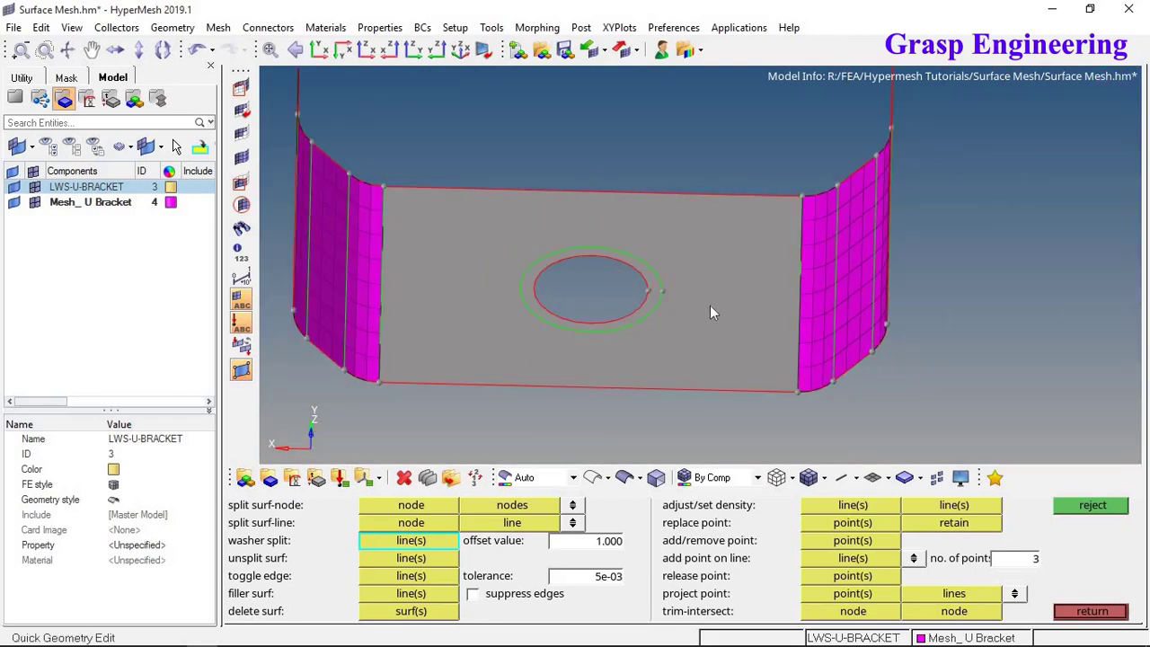
ctrl+drag(653, 269, 629, 207)
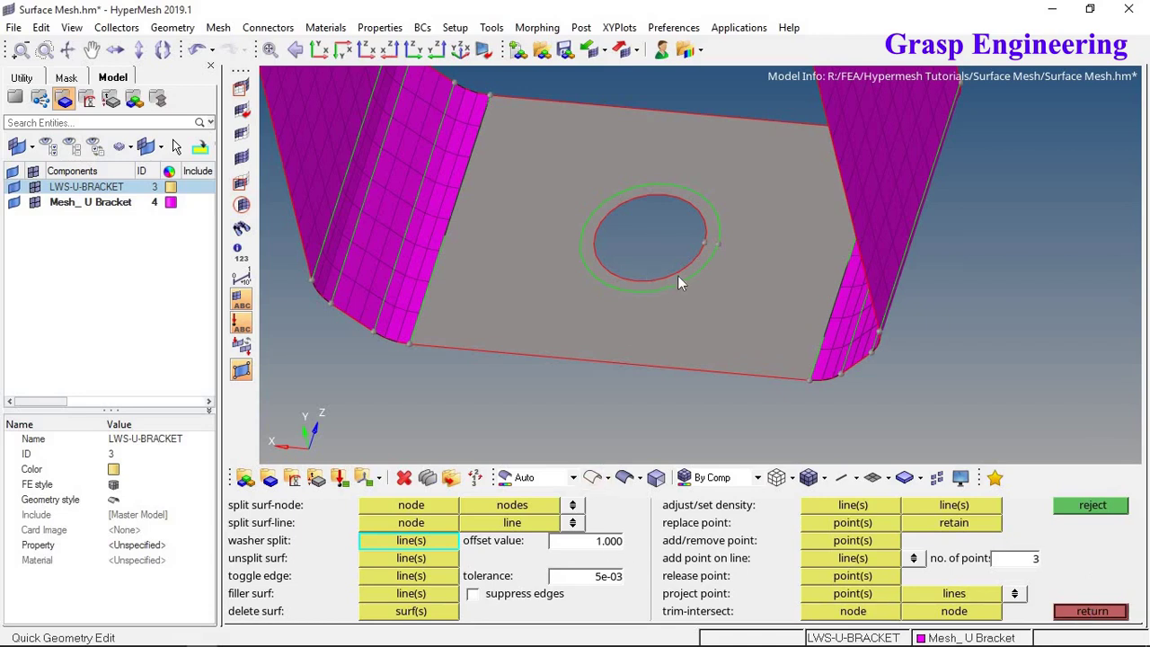
click(1074, 613)
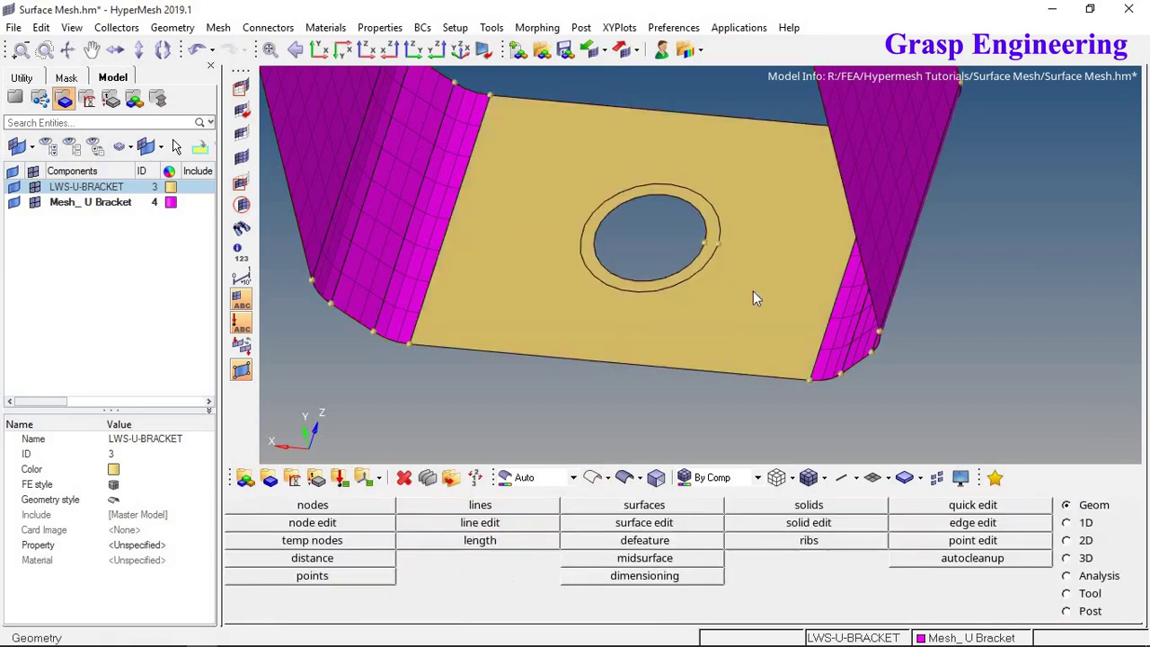
Automesh the washer ring and the surrounding base surface with quads at element size 3
ctrl+drag(716, 245, 716, 284)
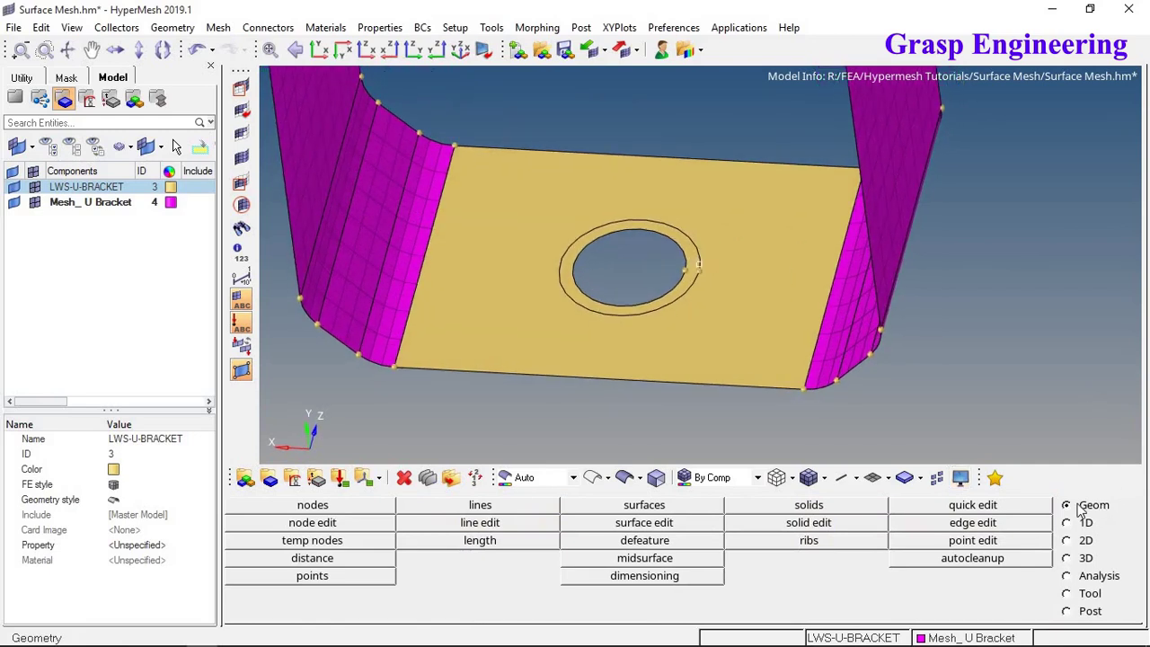
scroll(701, 323, up, 2)
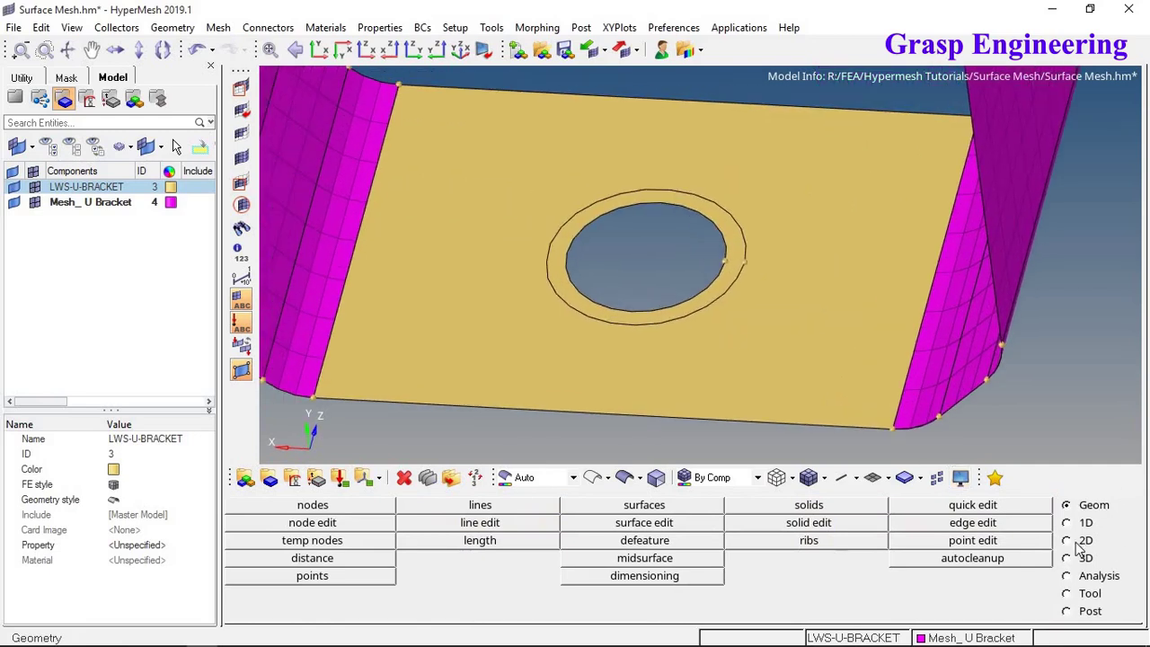
click(1076, 542)
click(869, 512)
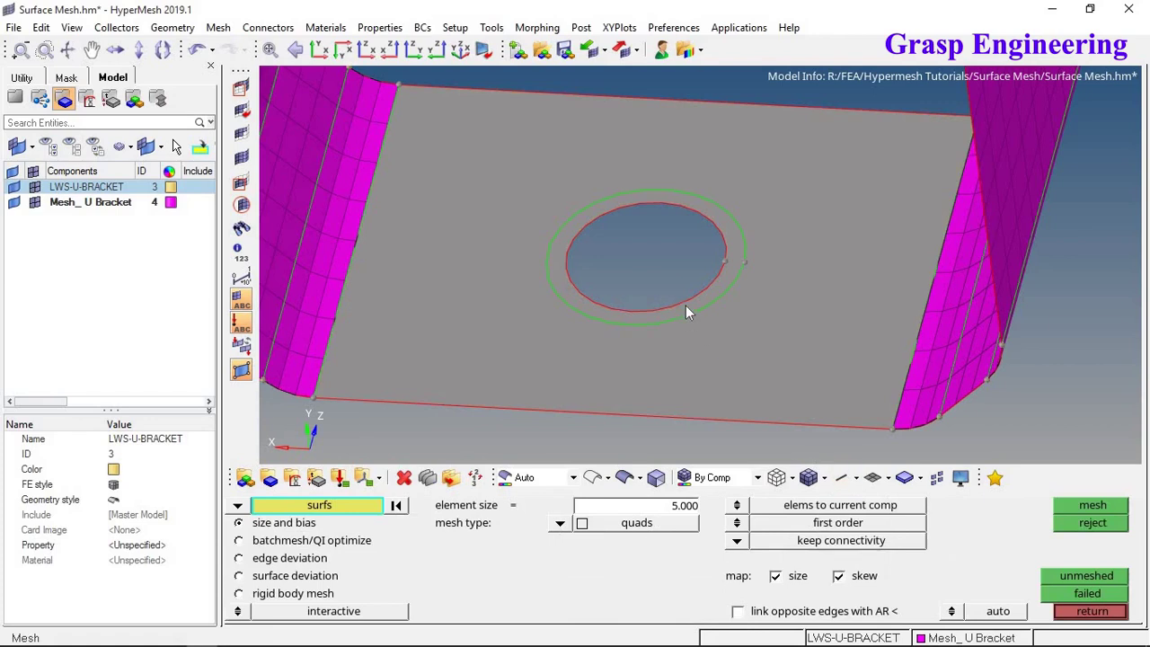
click(685, 310)
click(696, 340)
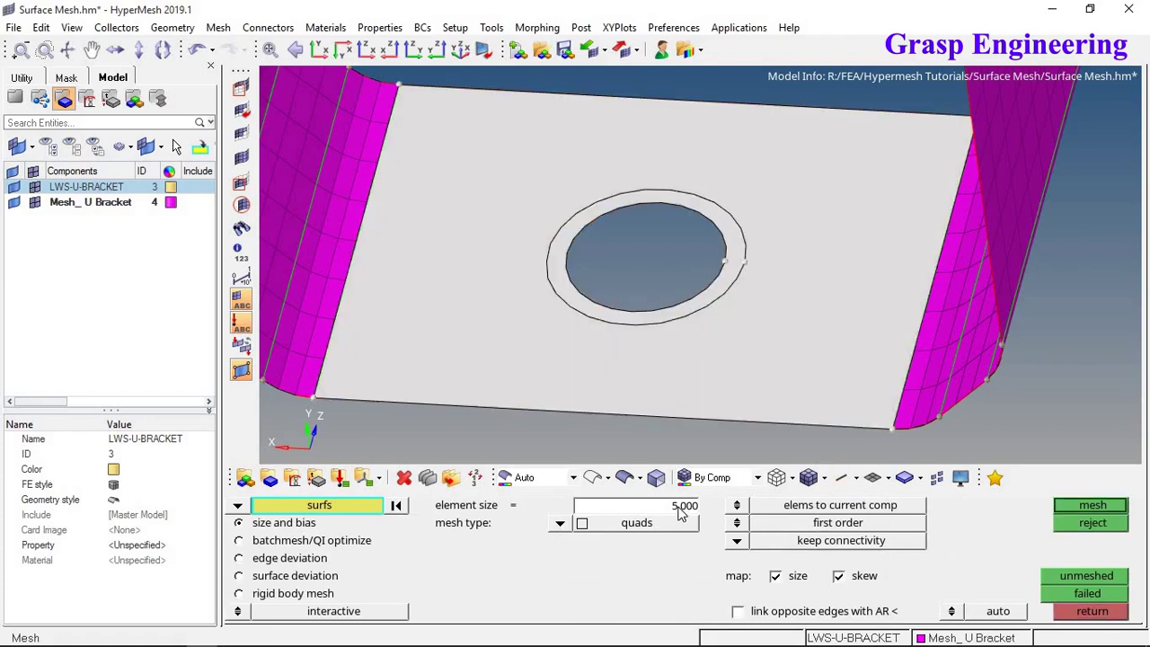
click(681, 509)
text(3)
click(1097, 506)
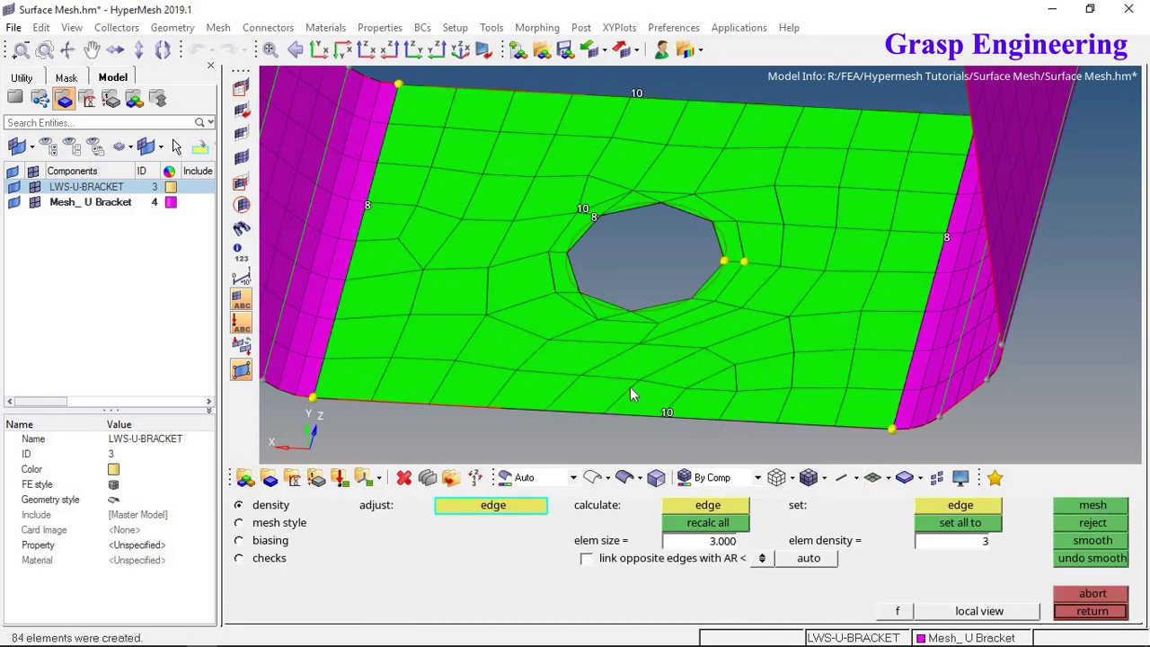
Raise the element density on the base hole's inner edge to 10, matching the washer's outer edge
click(595, 219)
click(595, 218)
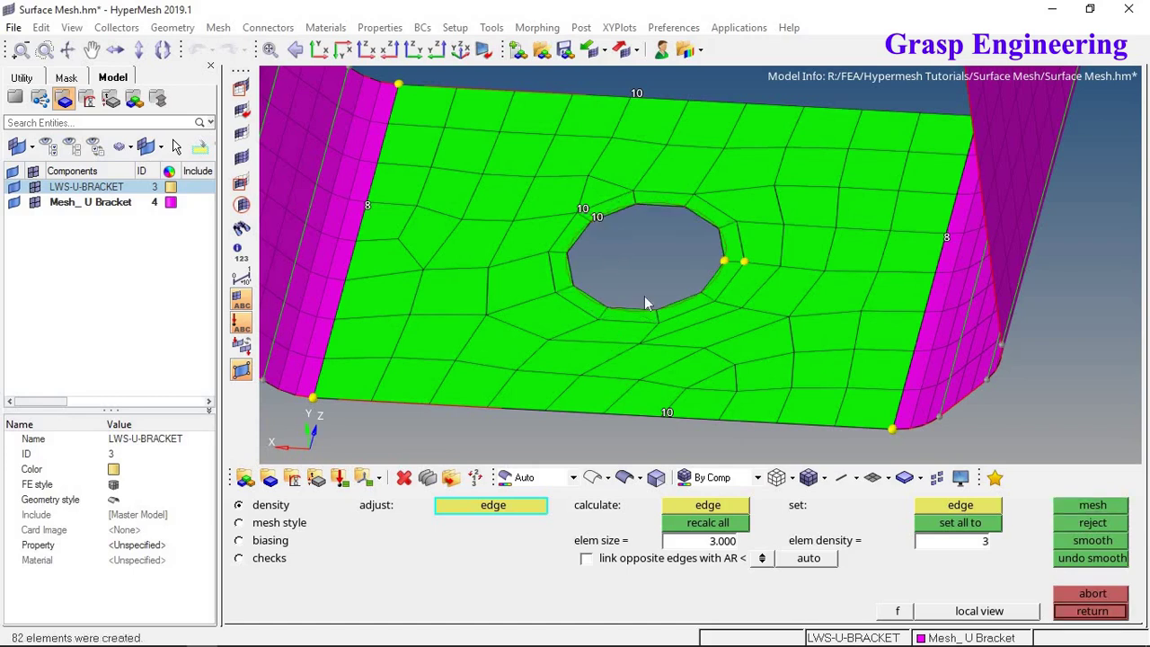
scroll(644, 299, down, 3)
ctrl+drag(644, 297, 619, 265)
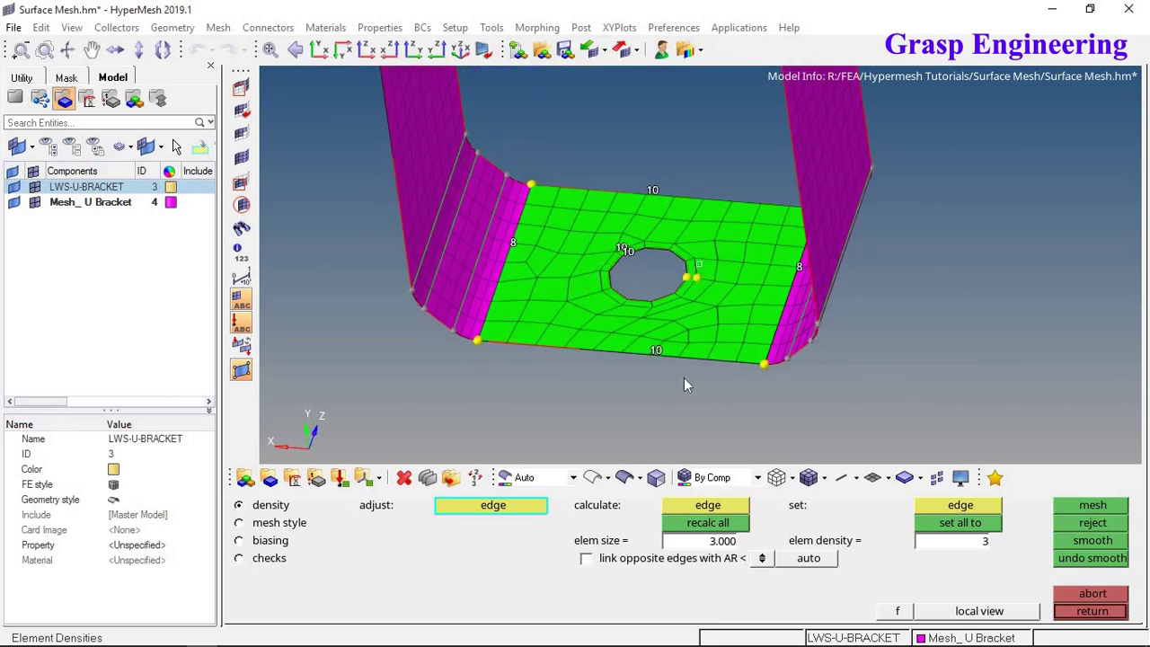
Apply the map as rectangle mesh method to all base surfaces and remesh them with quads
click(297, 527)
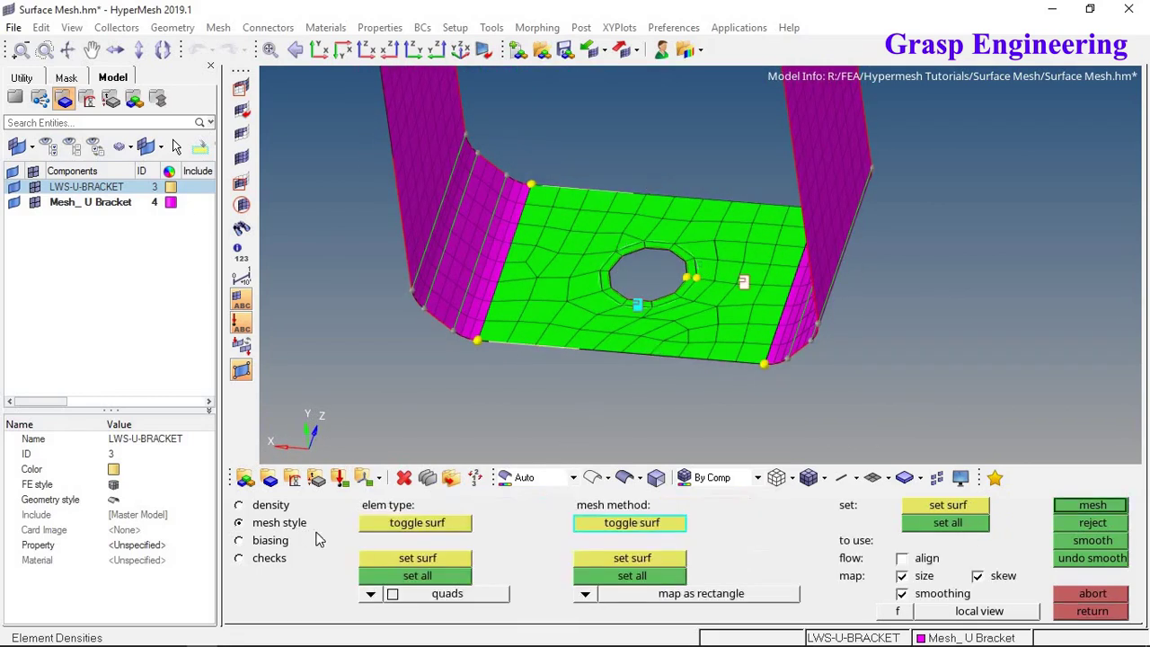
click(408, 562)
click(1095, 507)
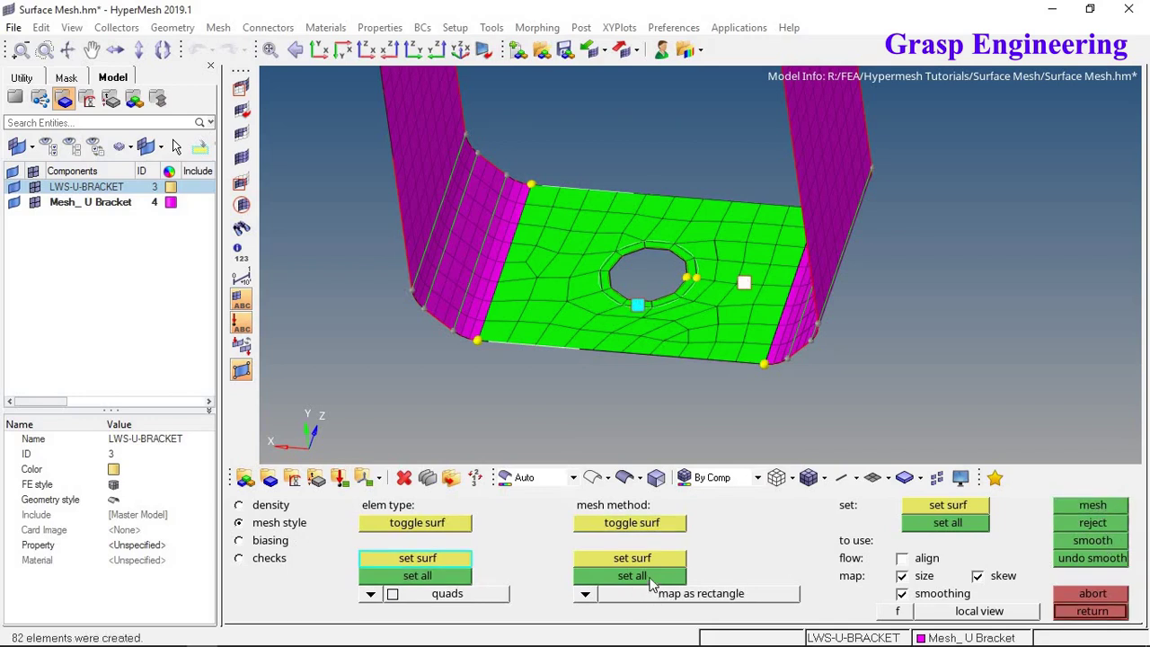
click(651, 575)
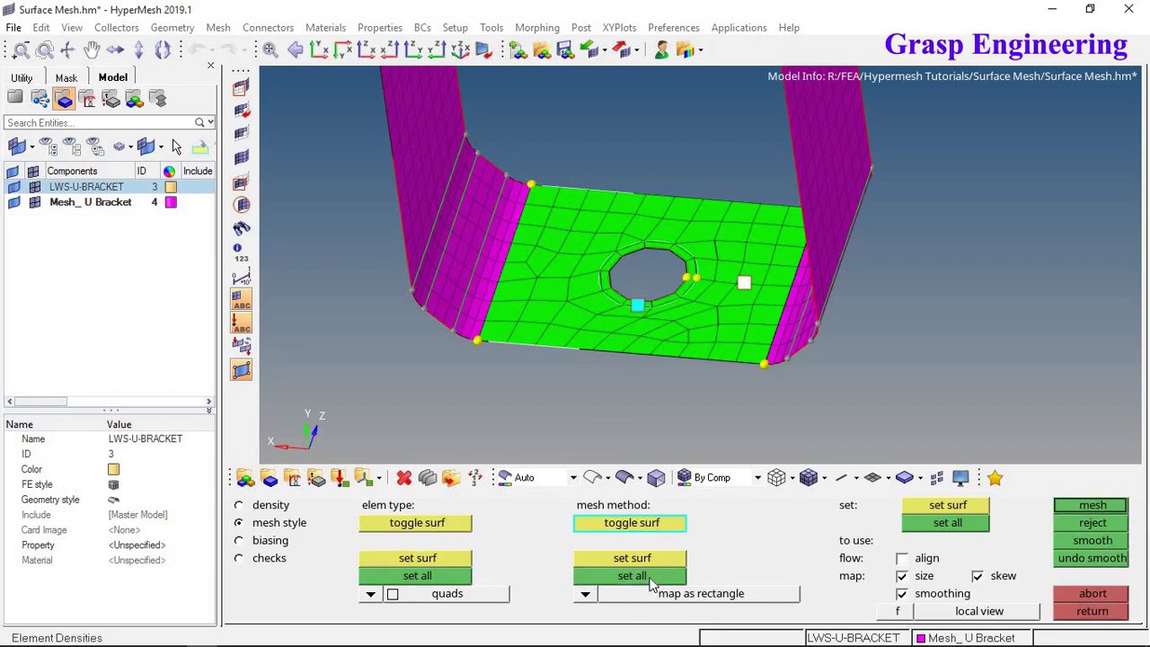
click(1093, 504)
scroll(736, 357, up, 3)
scroll(650, 297, up, 2)
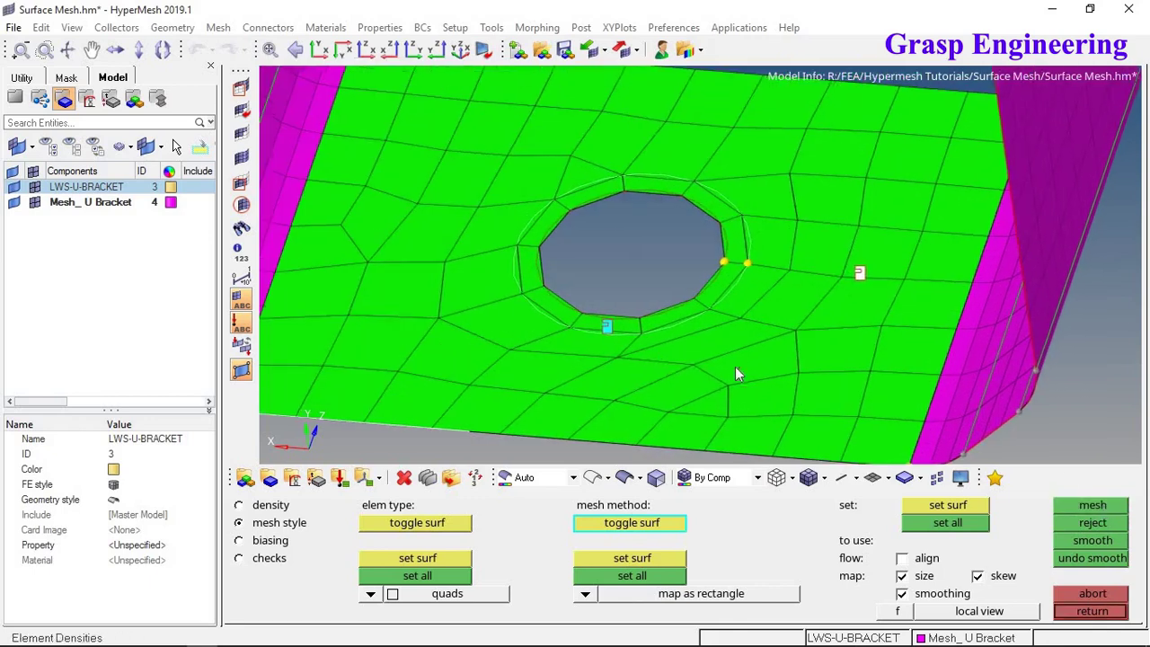
scroll(702, 260, down, 2)
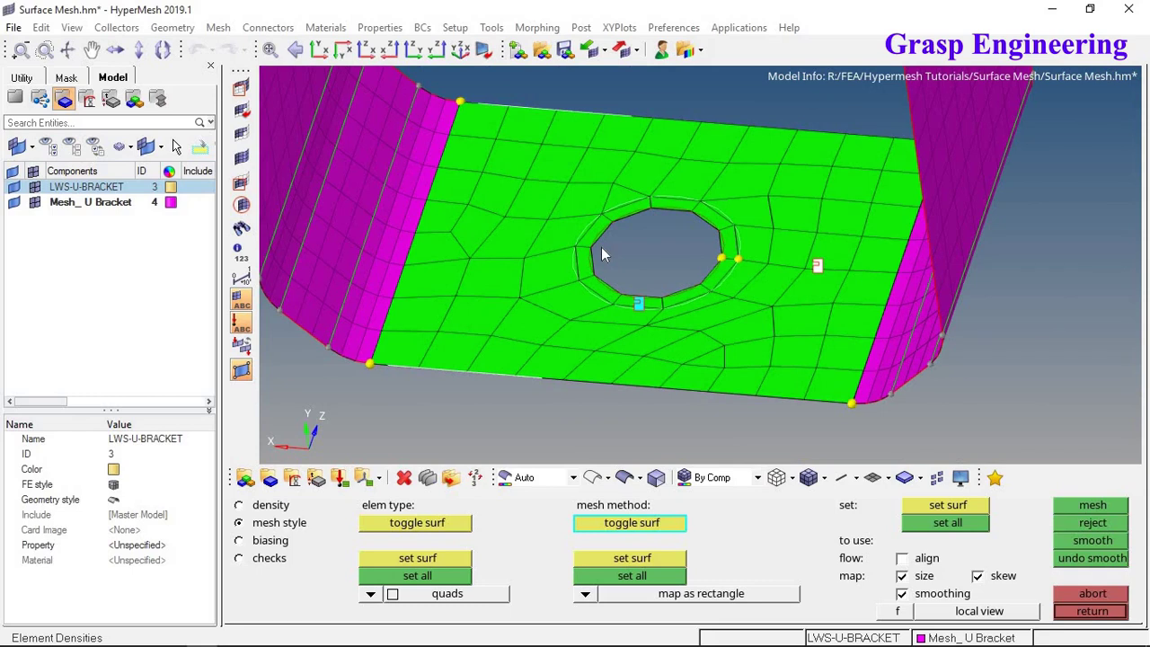
Reject the mesh on the base plate and washer ring and return to surface selection in automesh
click(254, 505)
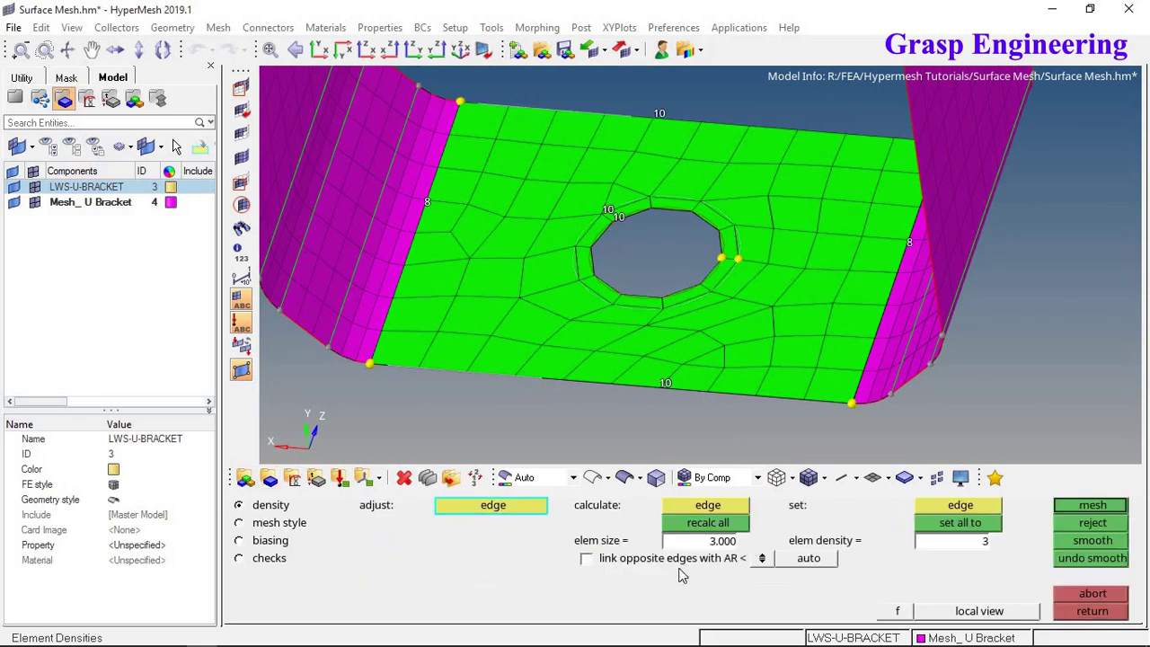
click(274, 524)
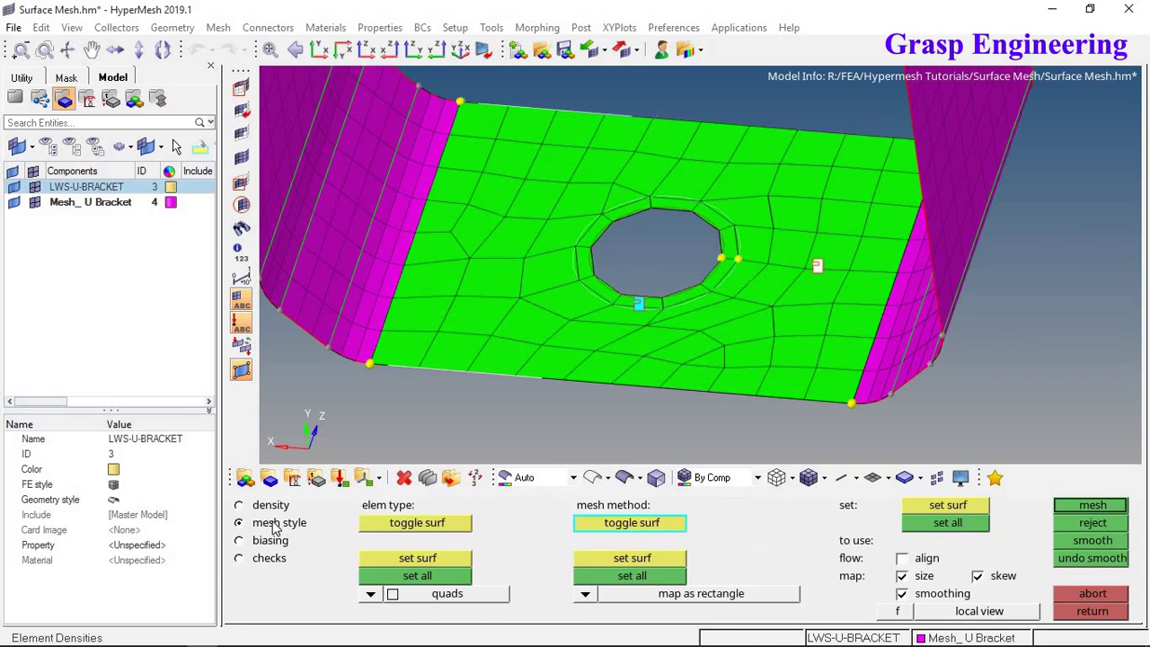
click(1097, 527)
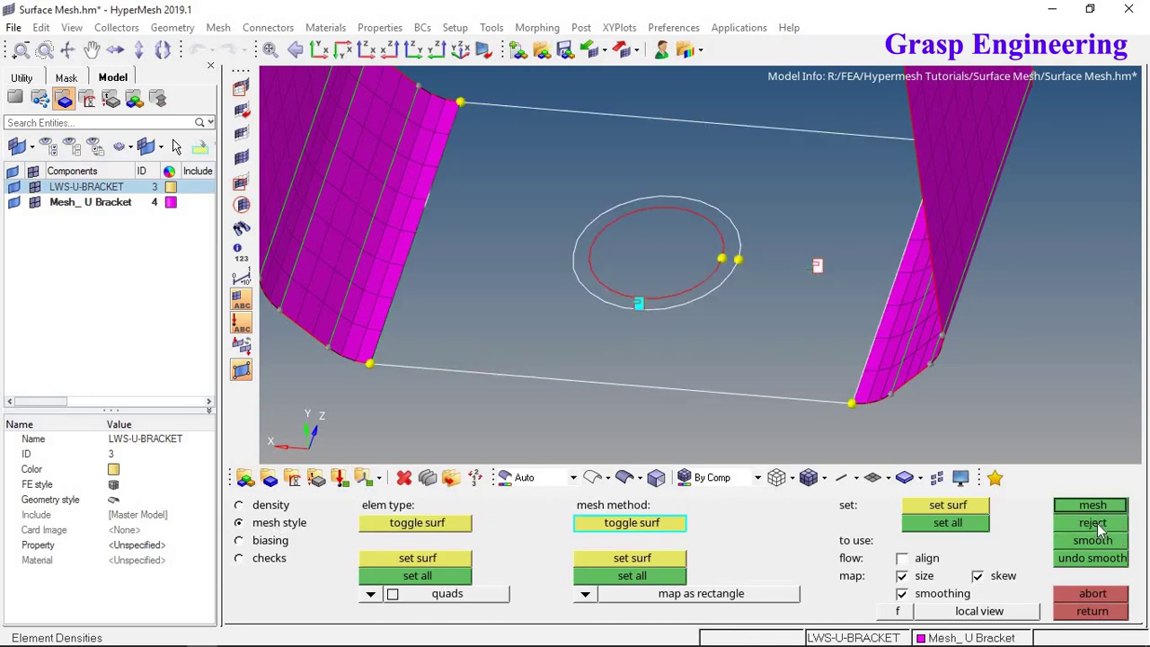
click(1089, 612)
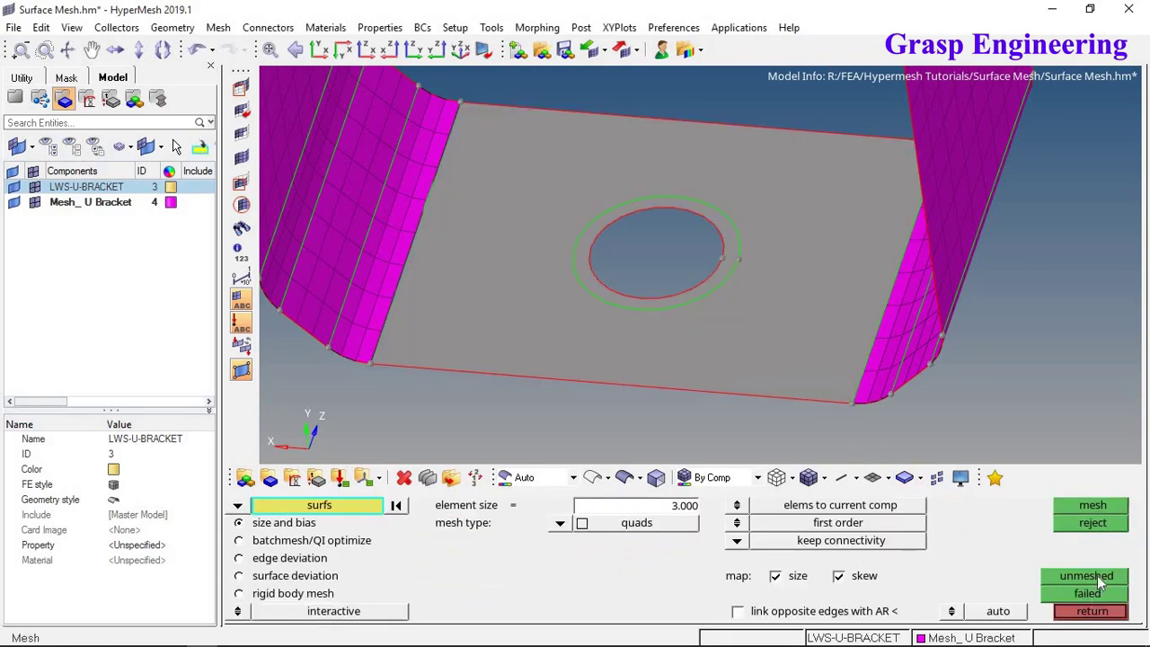
Automesh the washer ring and the base surface again with quads at element size 3
click(713, 272)
click(736, 326)
middle_click(737, 326)
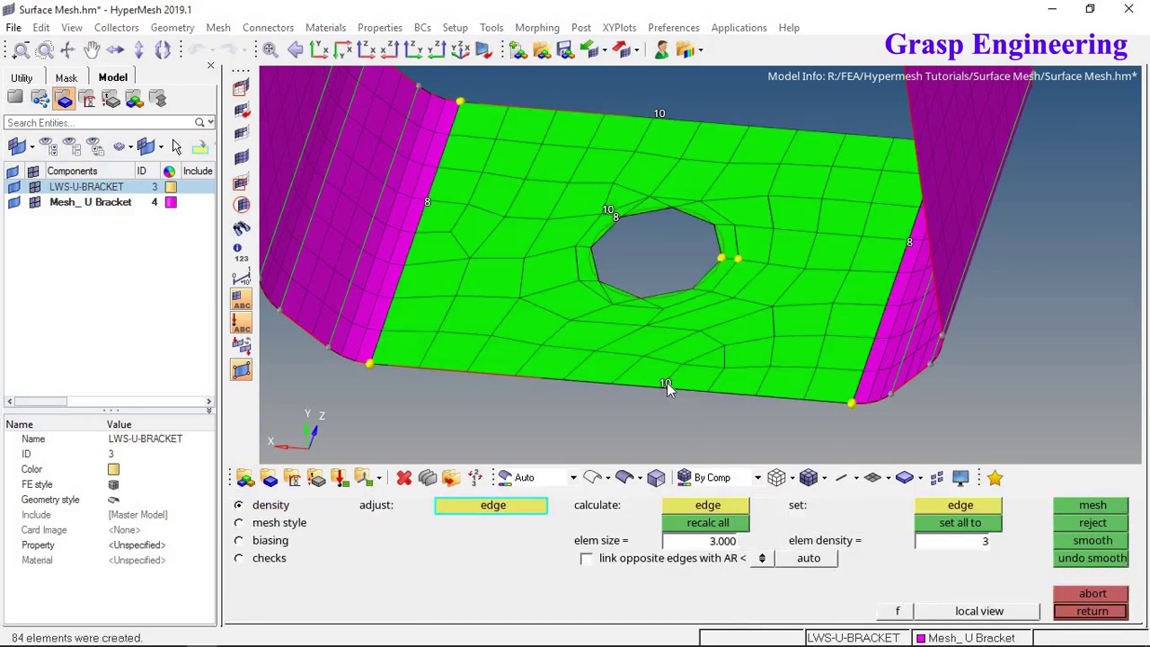
Raise the base plate's two long free edges to density 11 and the hole's inner edge to 10
click(665, 383)
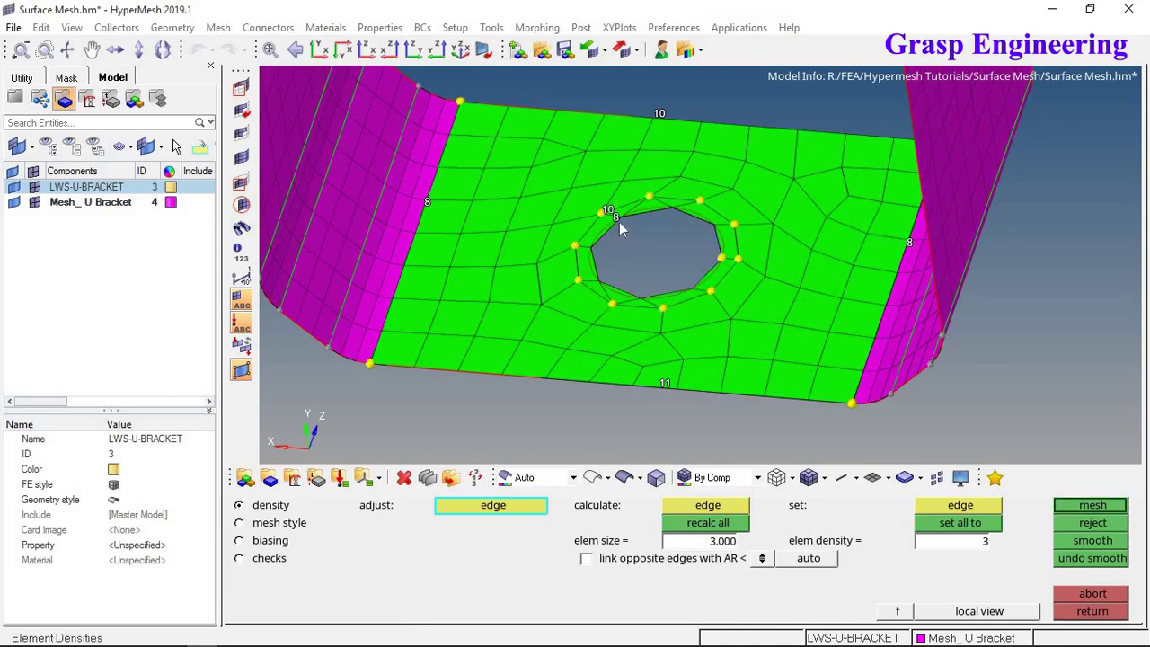
scroll(618, 221, up, 5)
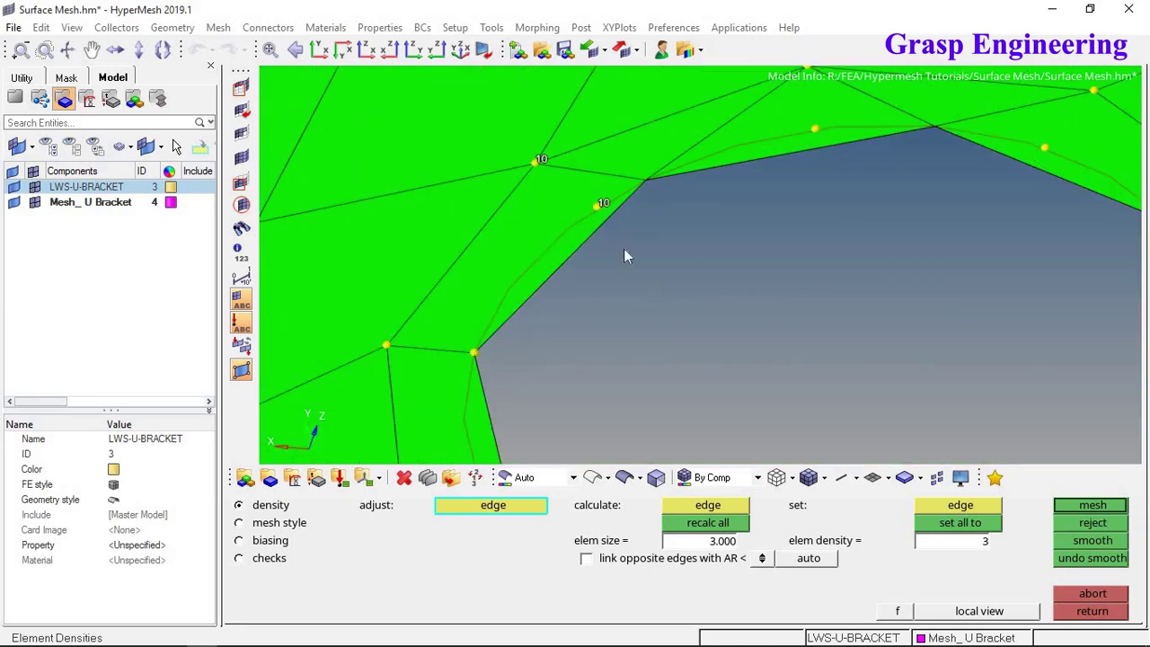
scroll(738, 331, down, 5)
ctrl+right_drag(825, 337, 781, 222)
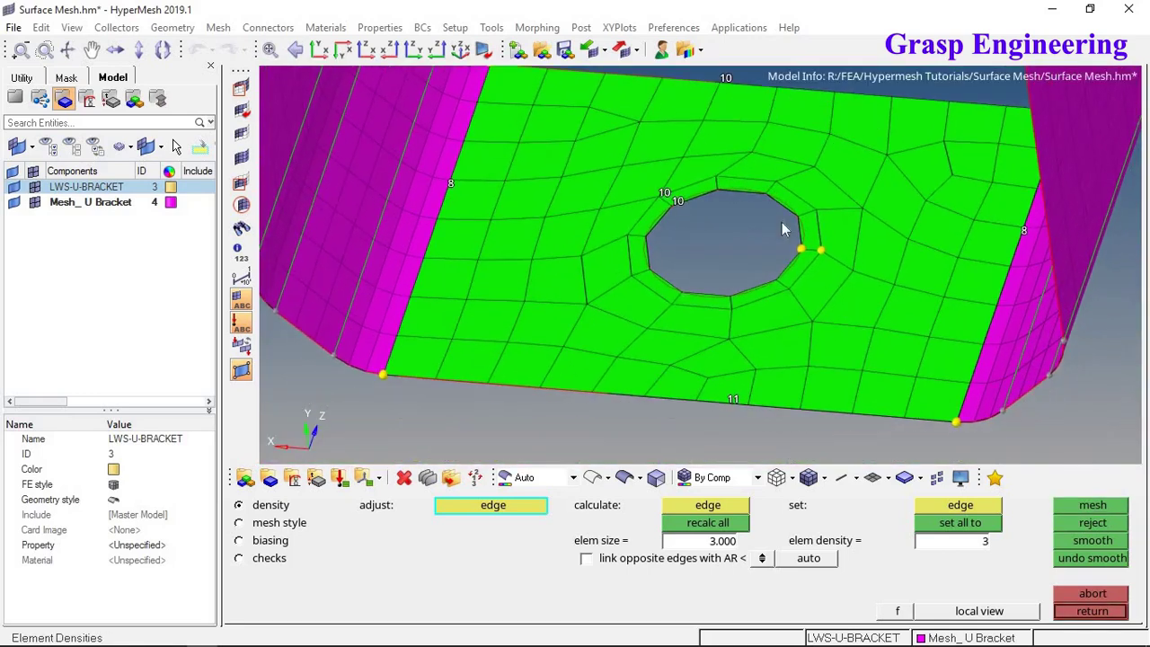
click(726, 79)
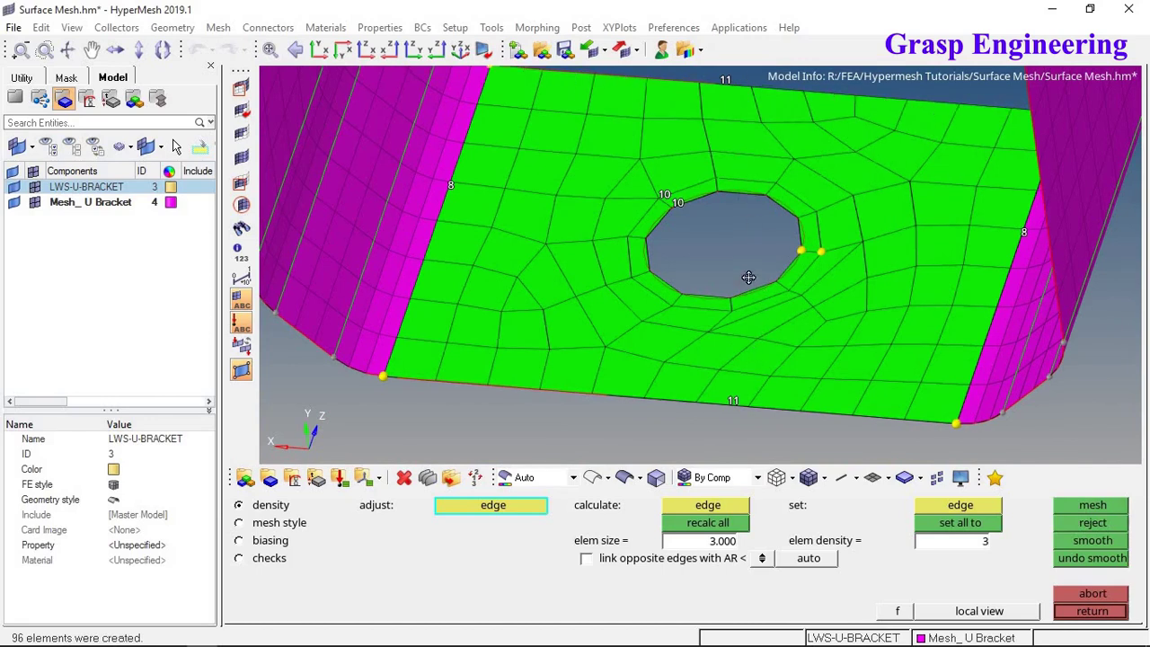
Lower the element density on the base plate's far long edge to 8
ctrl+right_drag(746, 225, 746, 305)
right_click(727, 161)
right_click(726, 161)
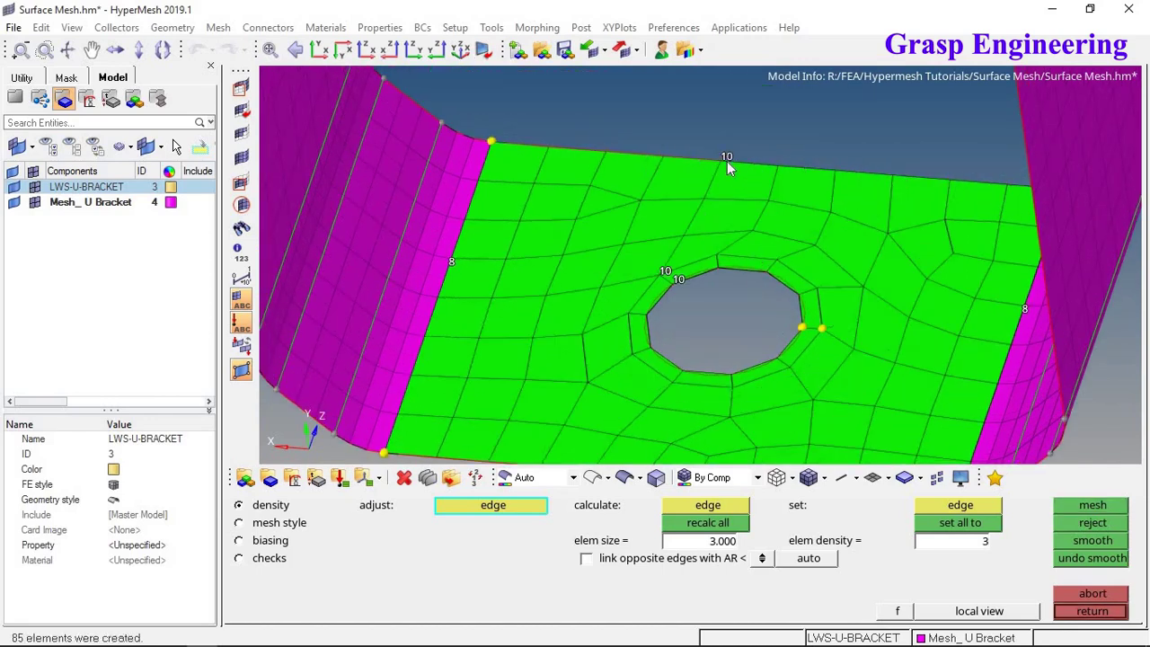
scroll(745, 180, down, 3)
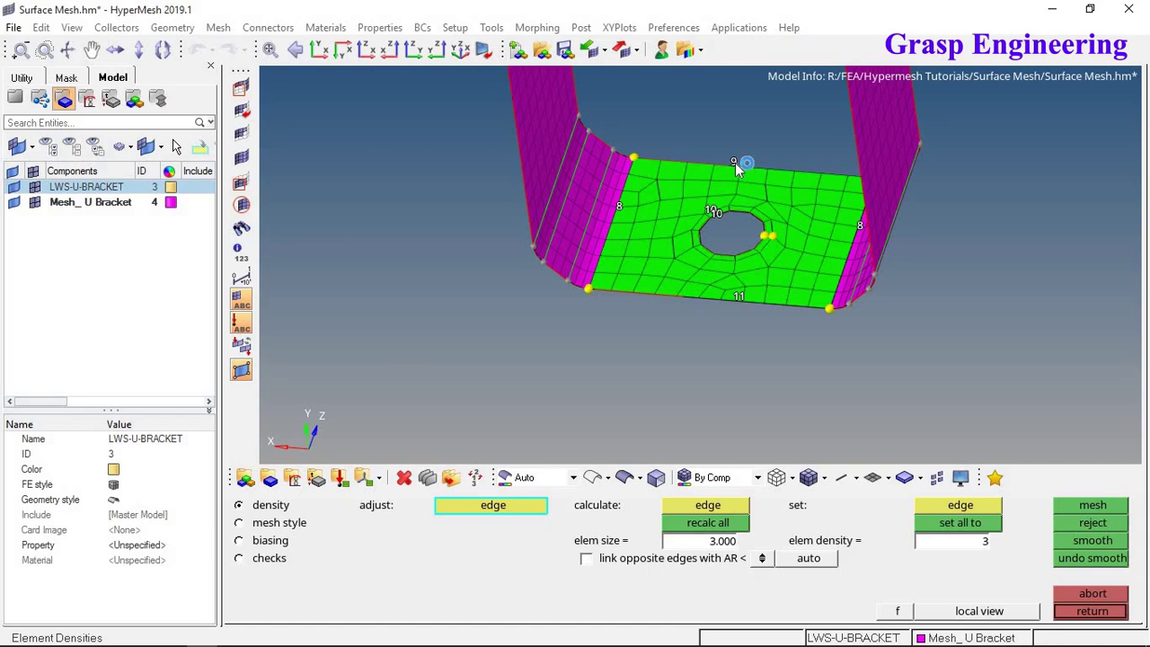
right_click(735, 162)
scroll(743, 299, up, 3)
Adjust the base plate's near and far long edges to an element density of 9 each
right_click(736, 302)
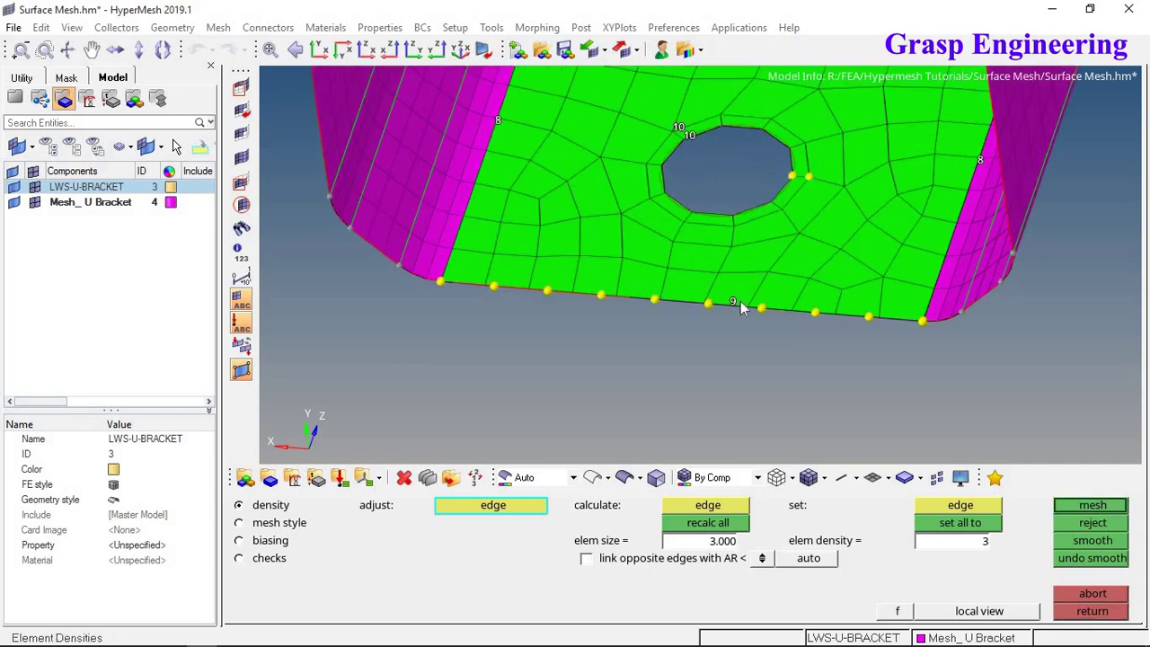
right_click(736, 302)
right_click(736, 302)
click(733, 303)
scroll(737, 316, down, 3)
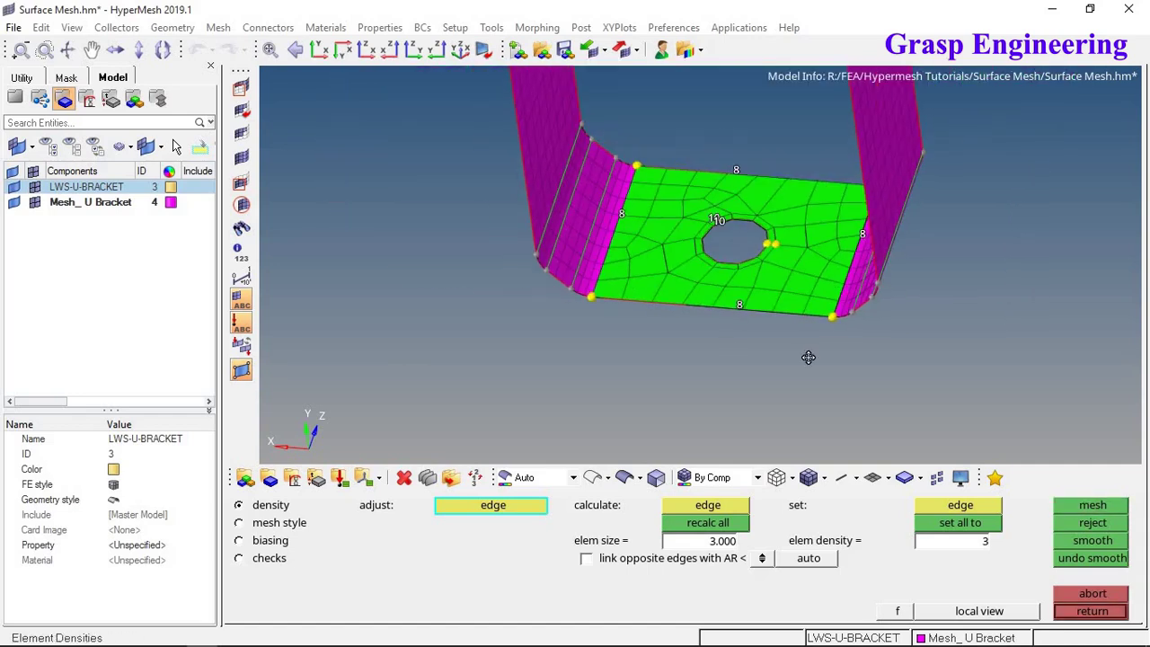
scroll(725, 306, up, 3)
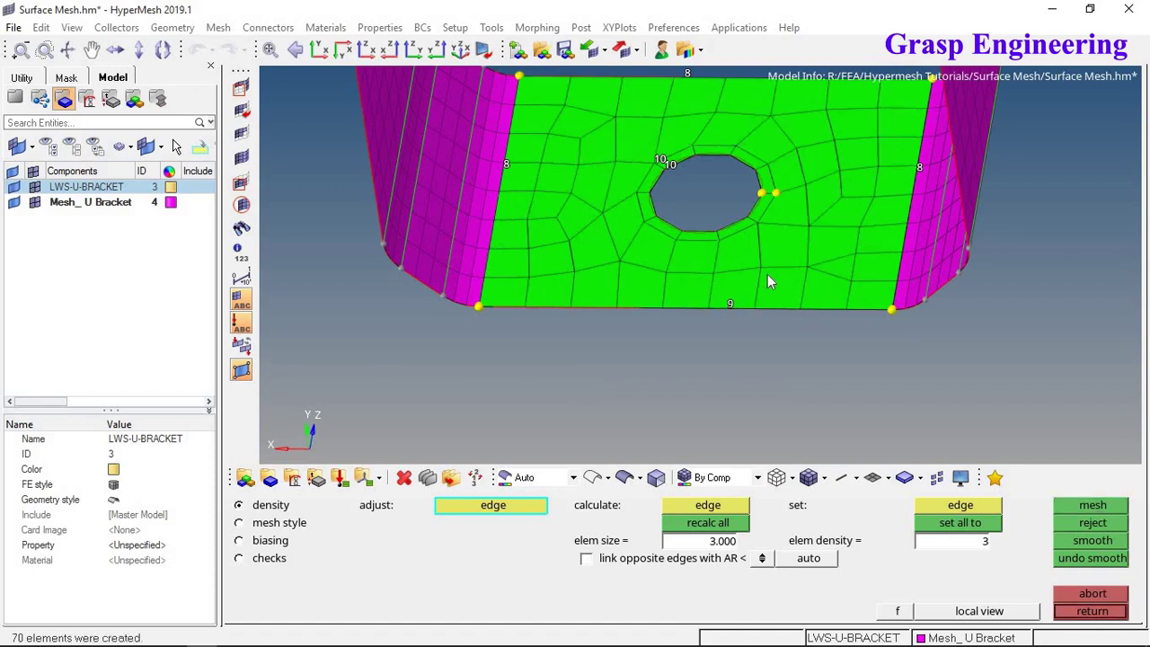
ctrl+click(692, 203)
click(674, 135)
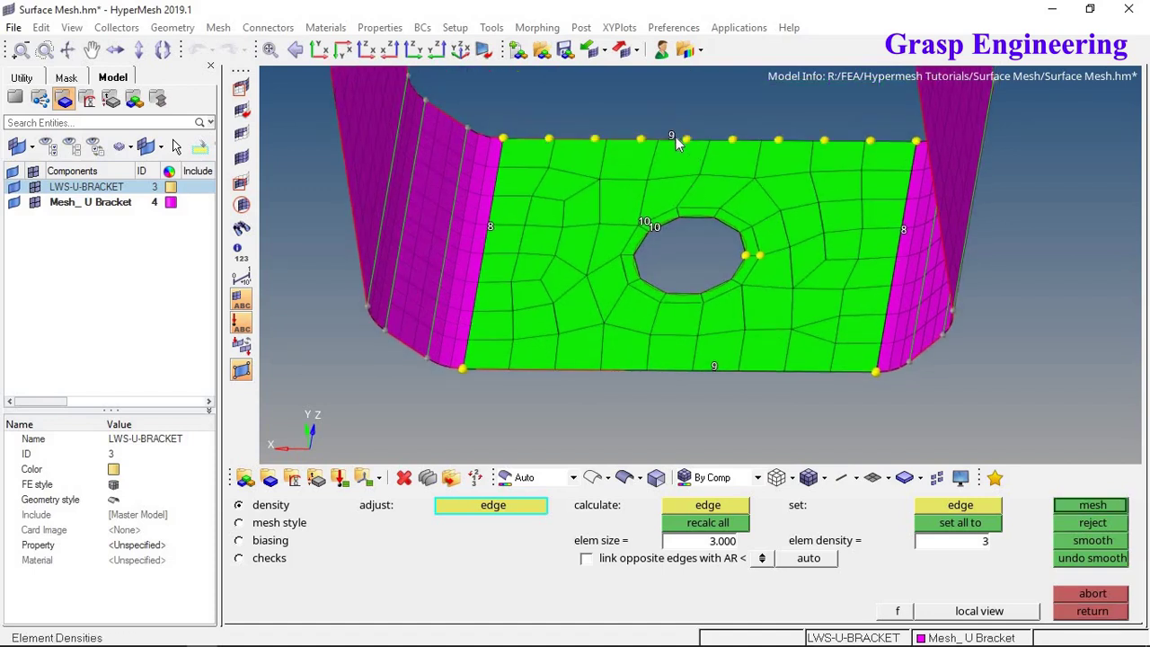
Reject the base plate's trial mesh, leave automesh and bring up the geometry tools
click(1110, 524)
click(1093, 615)
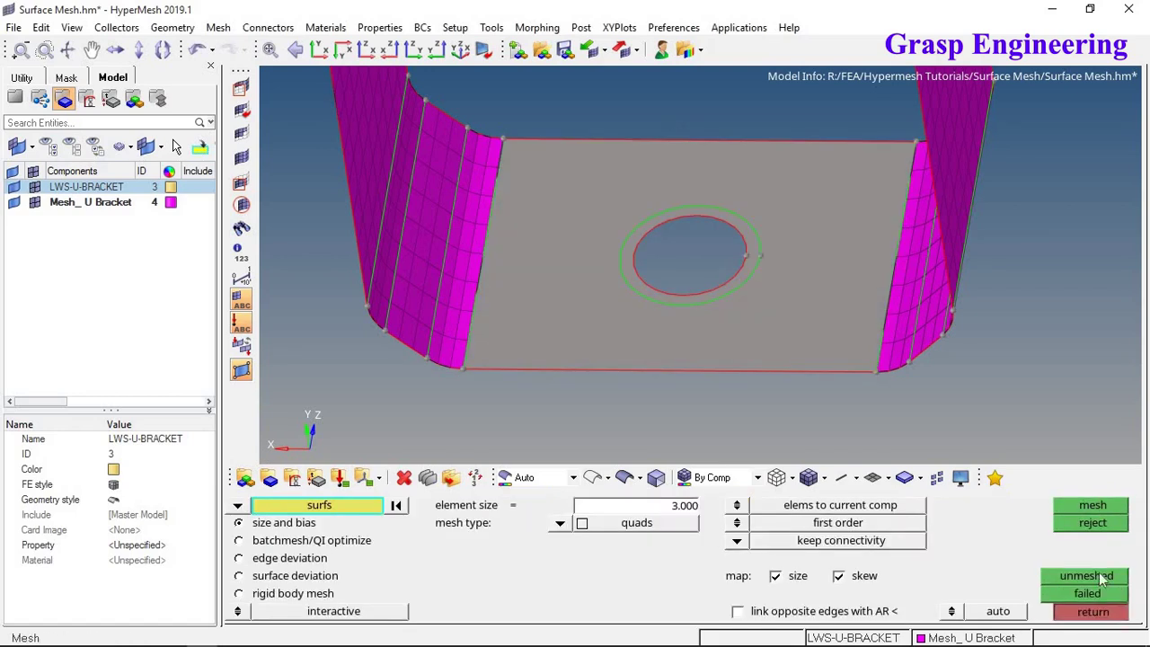
click(1093, 614)
click(1092, 505)
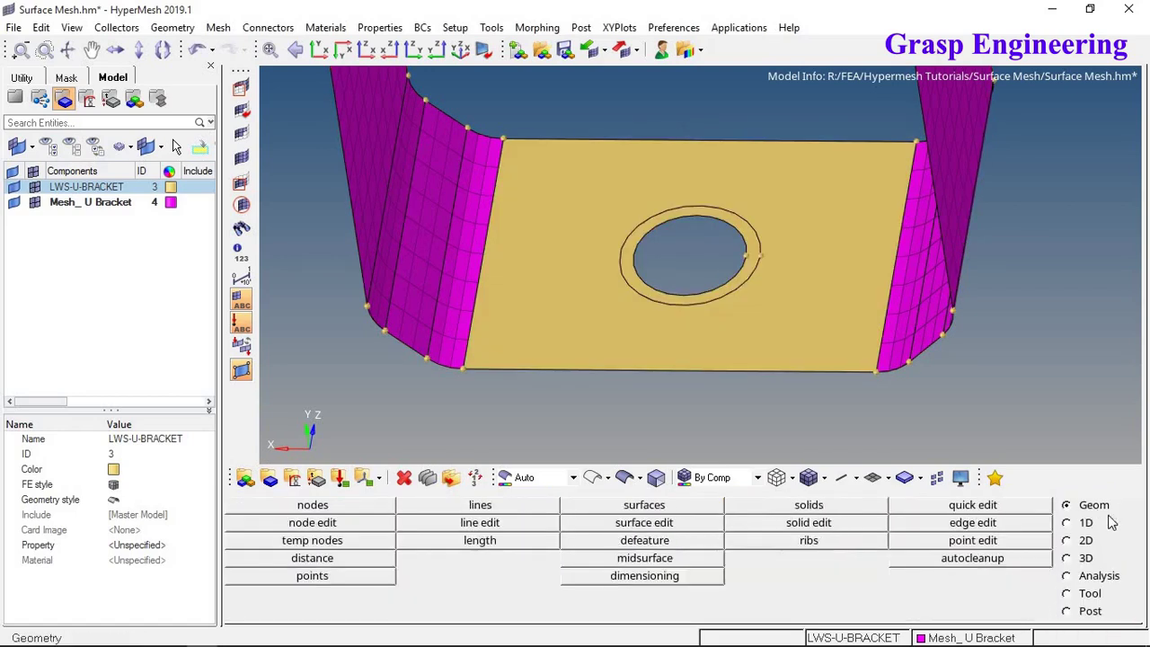
click(654, 530)
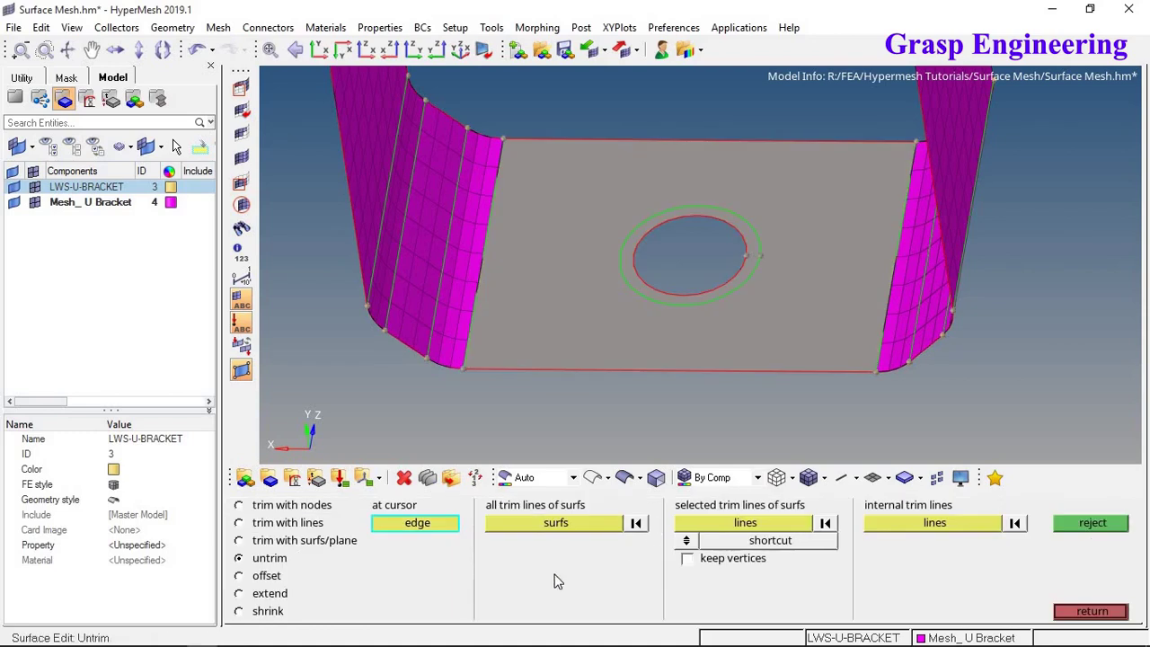
click(299, 527)
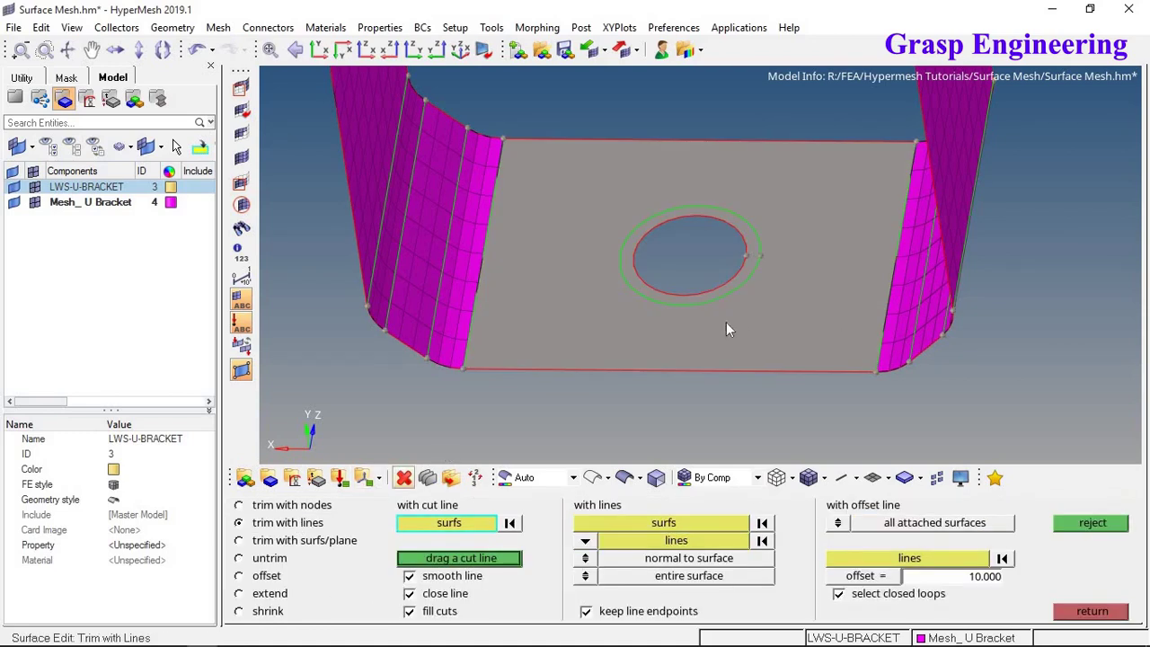
click(723, 300)
click(727, 285)
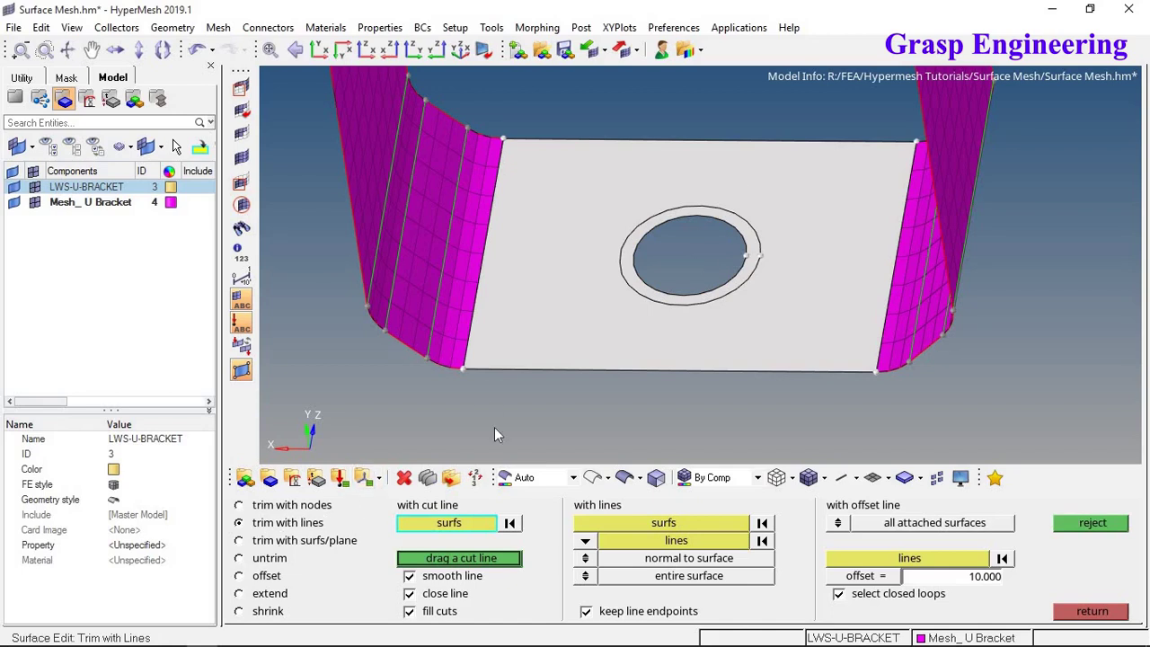
click(302, 541)
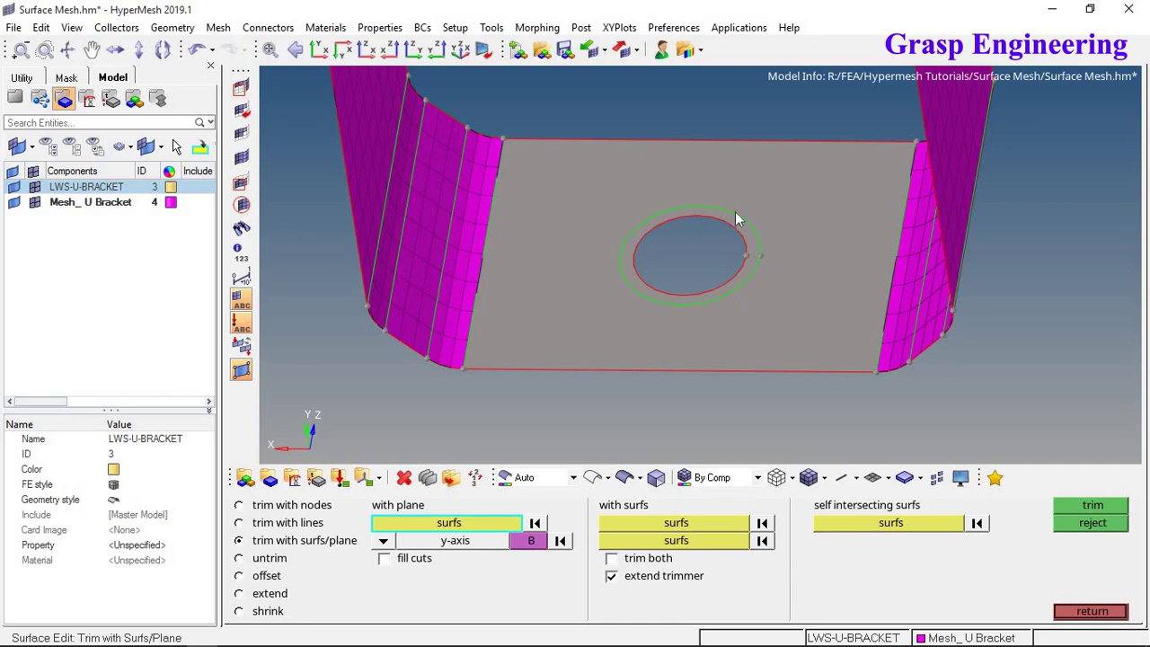
click(1117, 610)
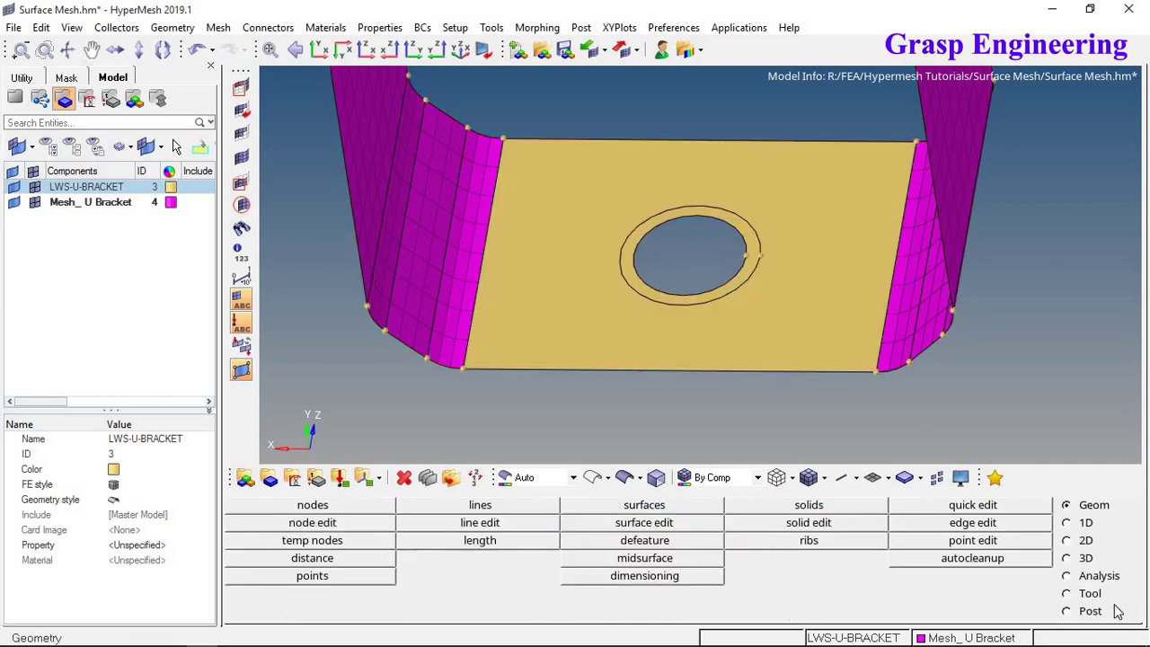
click(348, 508)
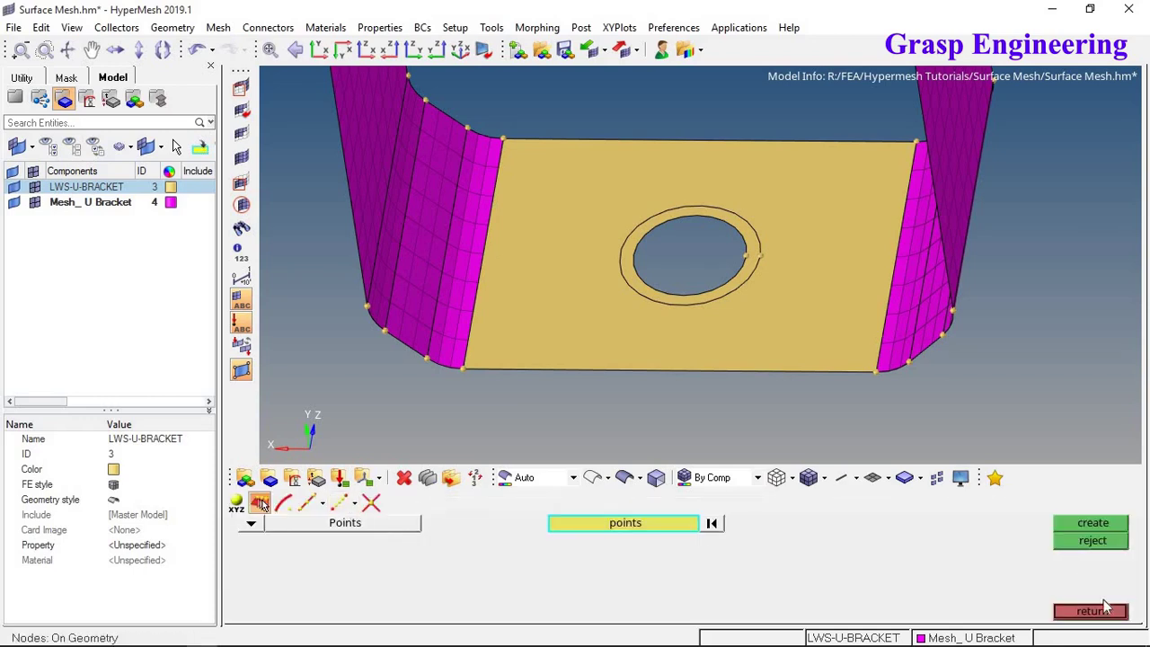
key(Escape)
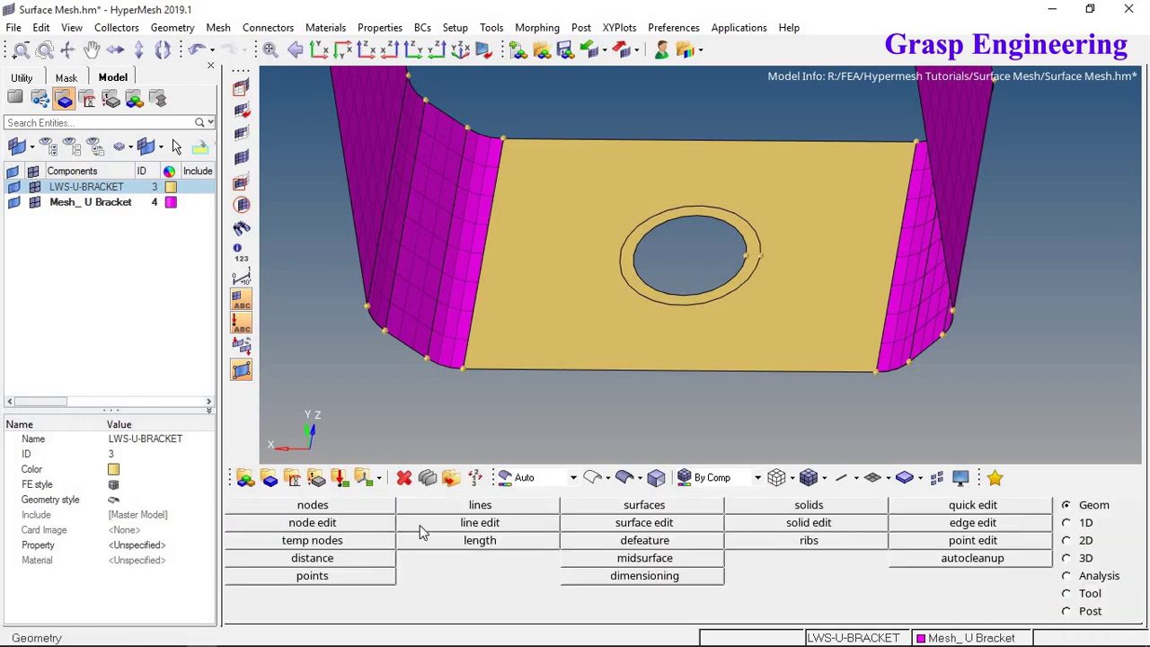
Create a circle-centre node for the base plate's hole from three points picked on the hole's inner edge
click(327, 556)
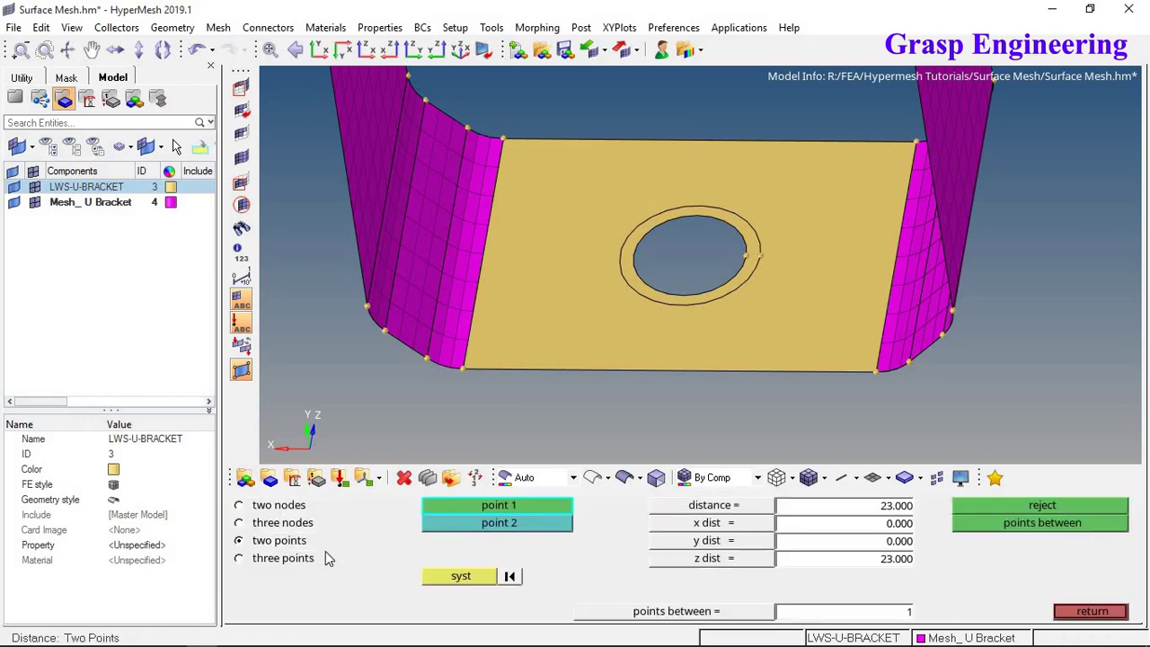
click(283, 522)
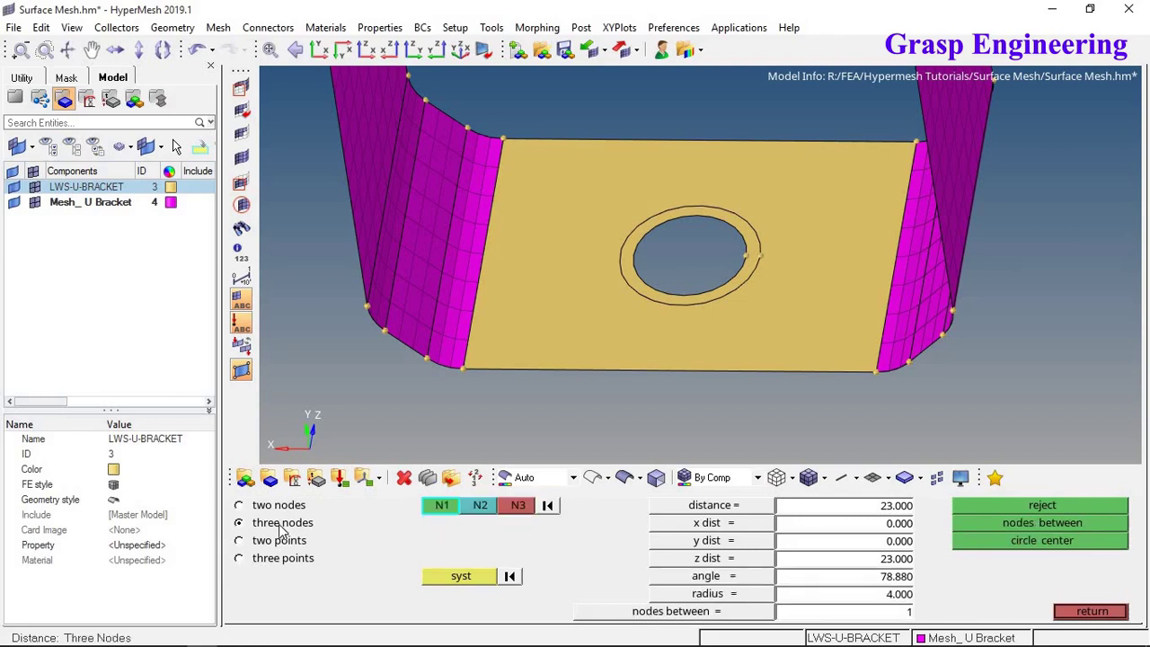
click(678, 220)
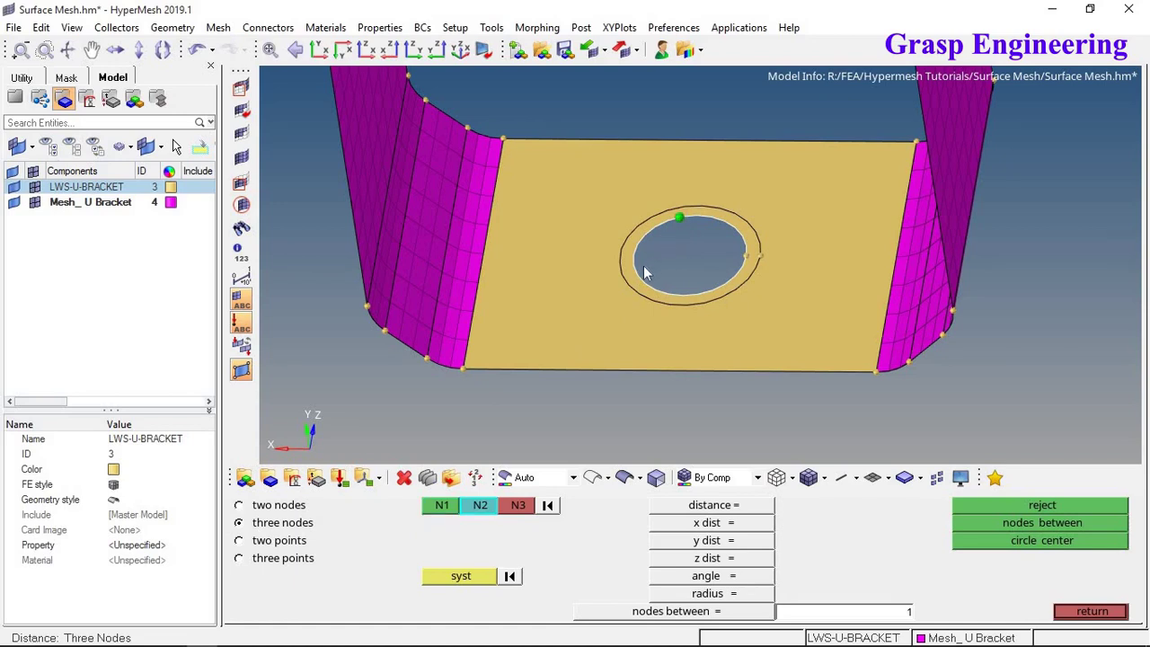
click(636, 268)
click(732, 278)
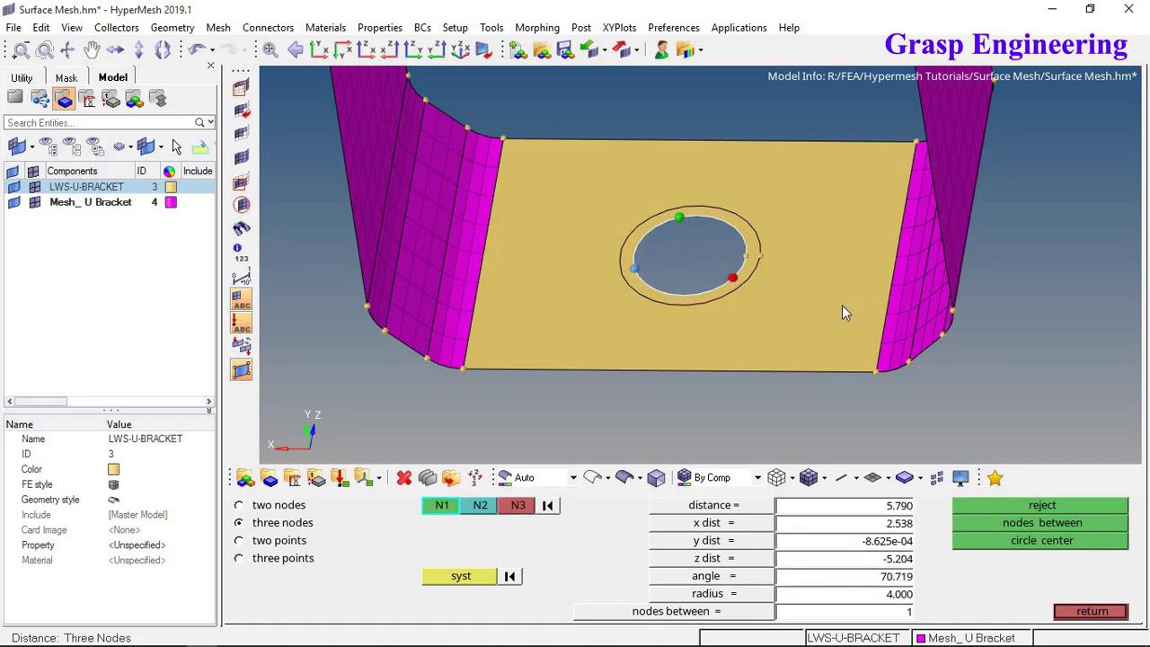
click(1043, 541)
click(1089, 611)
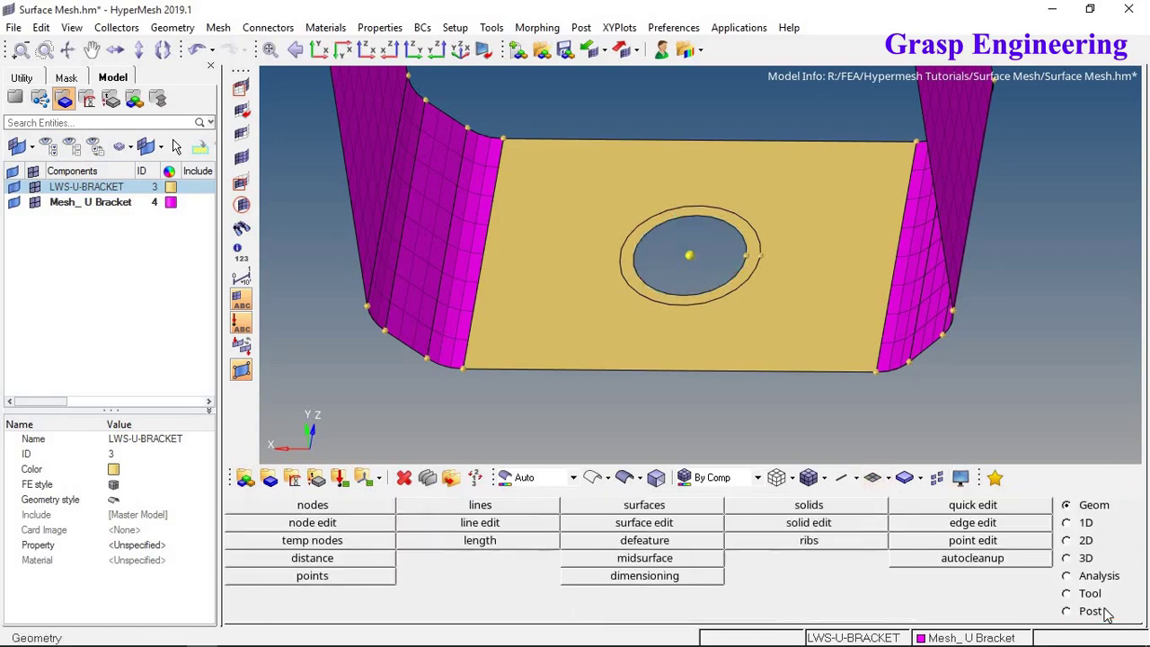
Set up a surface trim with plane on the base plate and hole ring, using the hole's centre node as base point
click(657, 528)
click(664, 339)
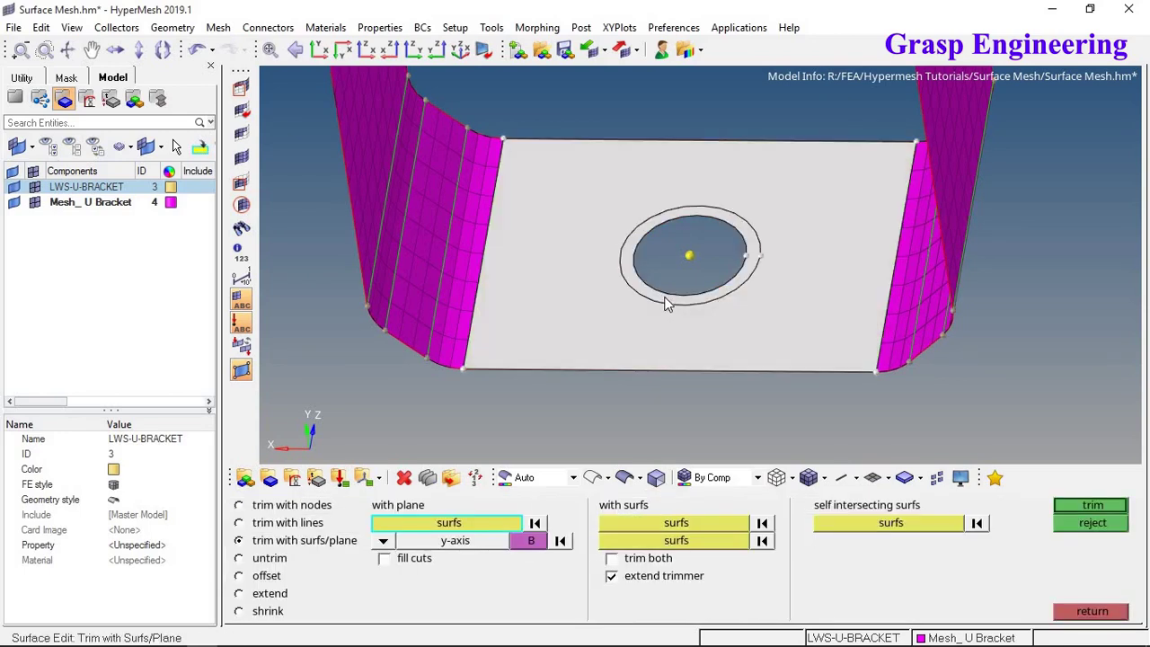
click(527, 542)
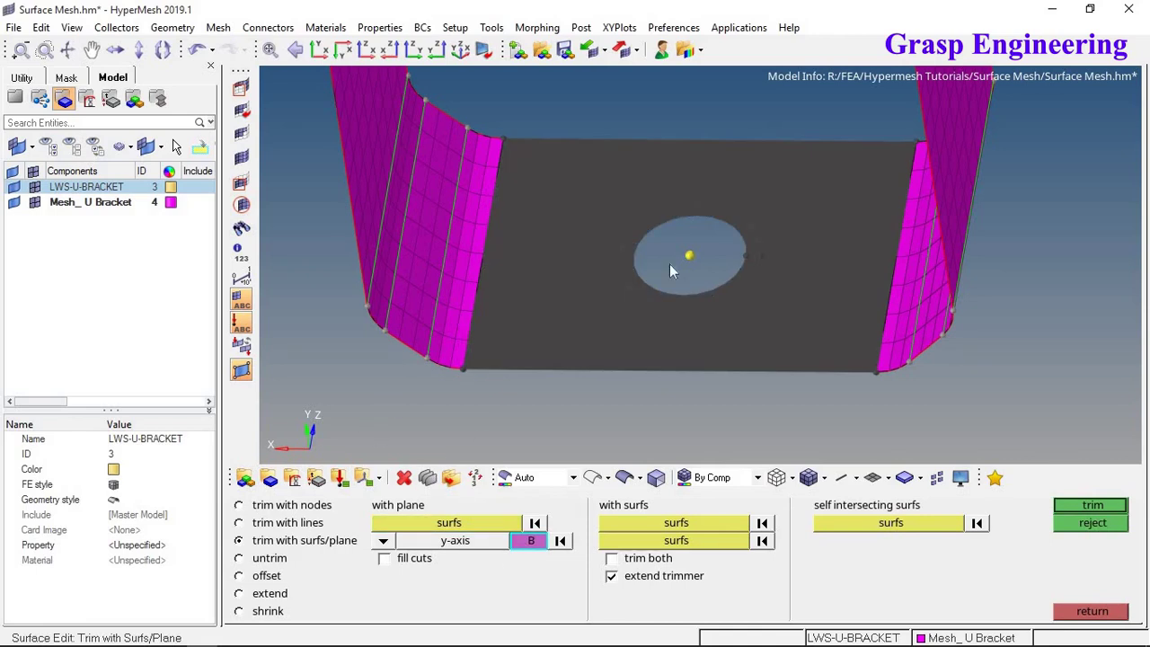
ctrl+drag(716, 334, 686, 266)
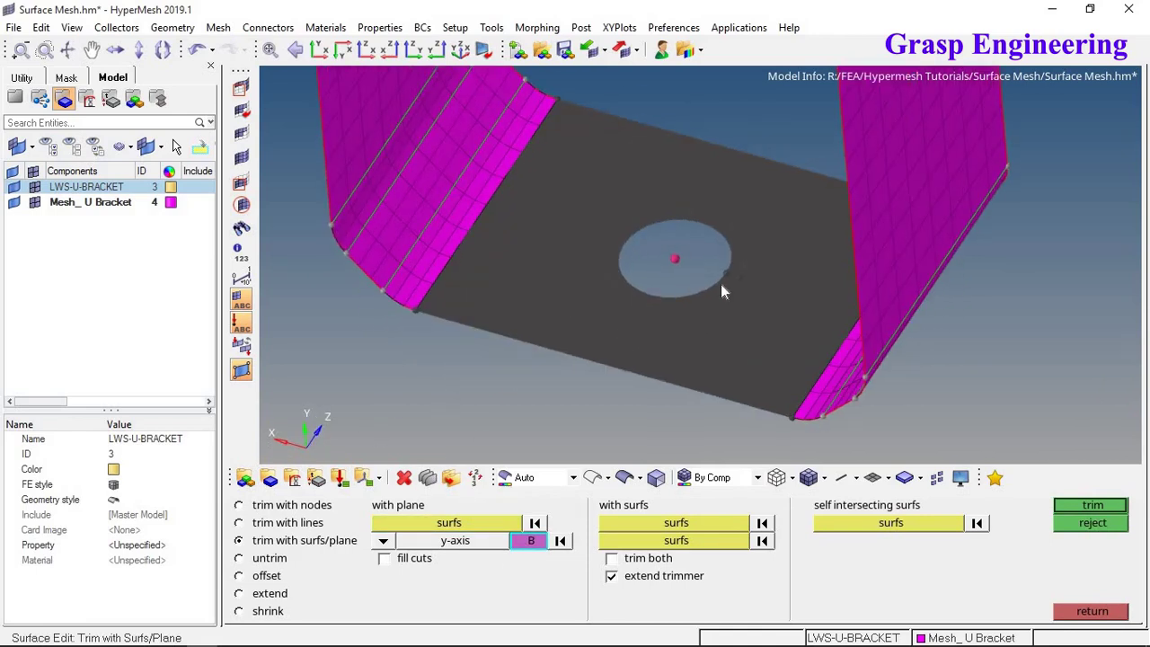
Try to trim the base plate and hole ring with the y-axis plane, examine the cut near the bend, and reject it
click(1069, 507)
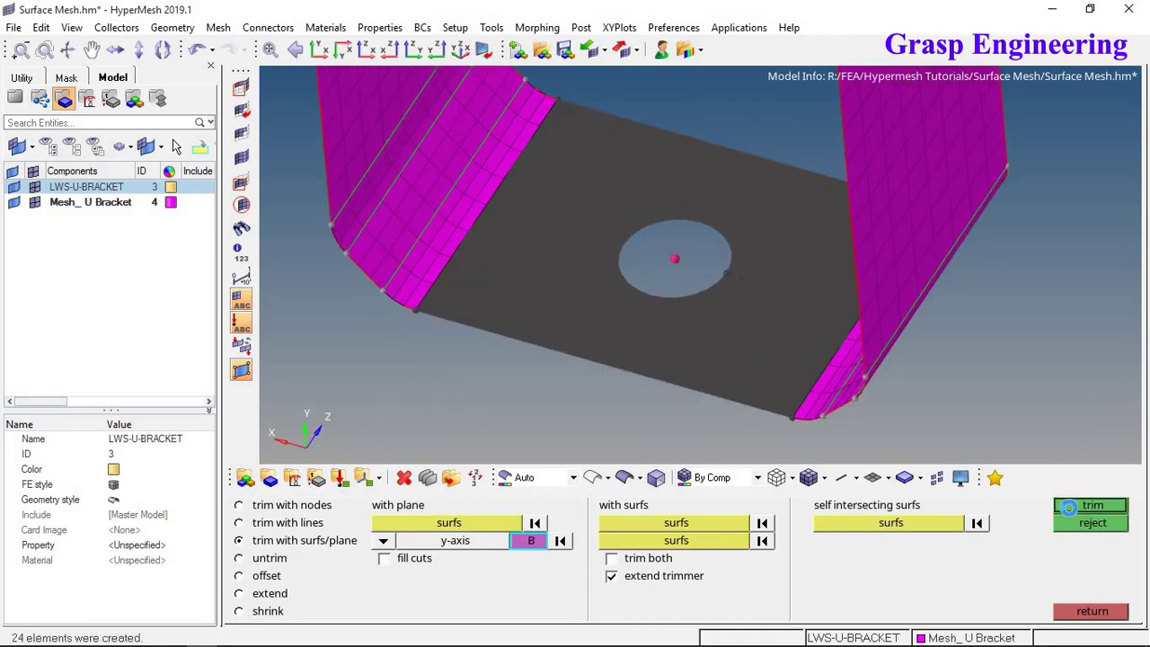
mouse_move(834, 377)
ctrl+mouse_down()
mouse_move(854, 375)
mouse_move(511, 356)
ctrl+mouse_up()
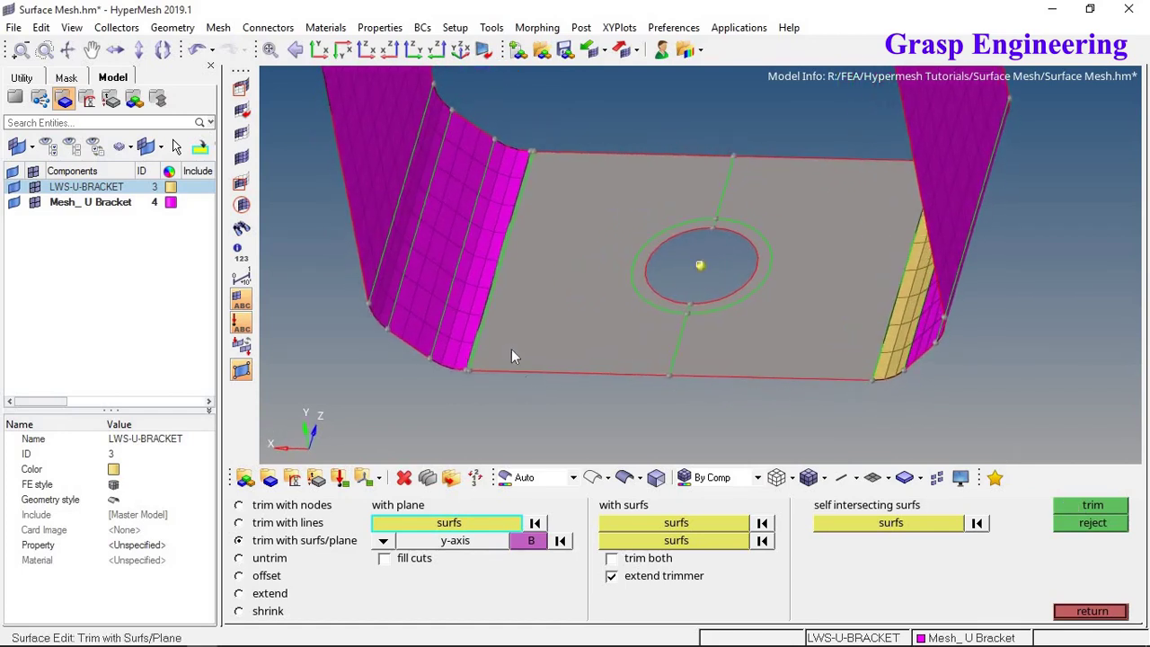
scroll(511, 355, up, 5)
scroll(417, 412, down, 4)
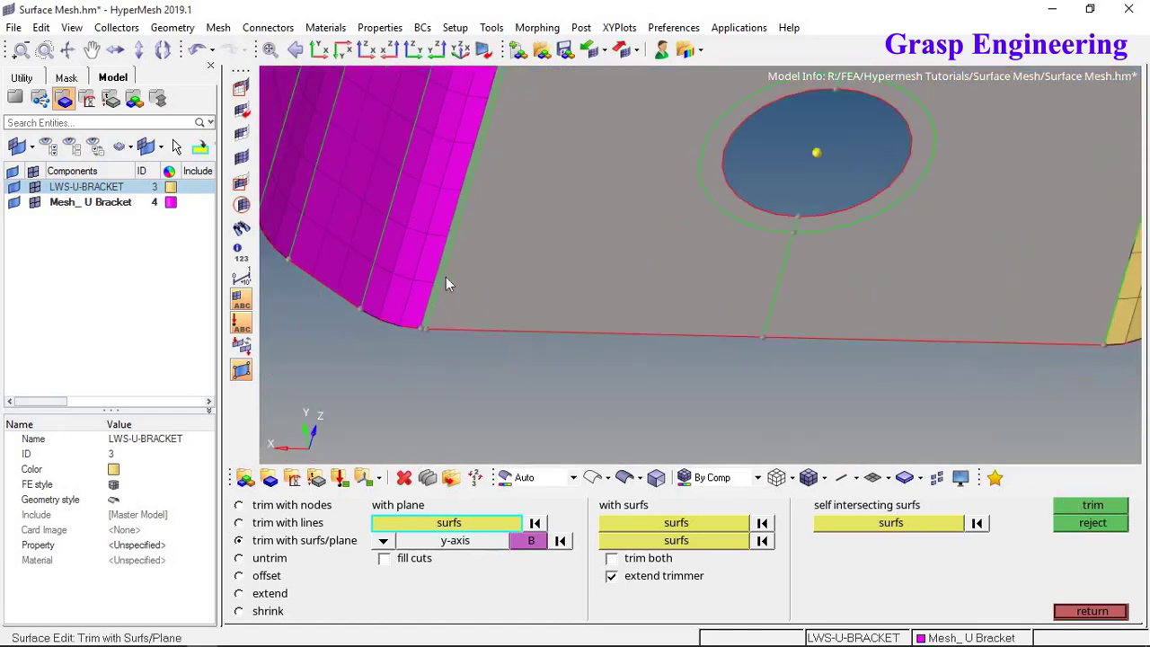
scroll(446, 284, up, 4)
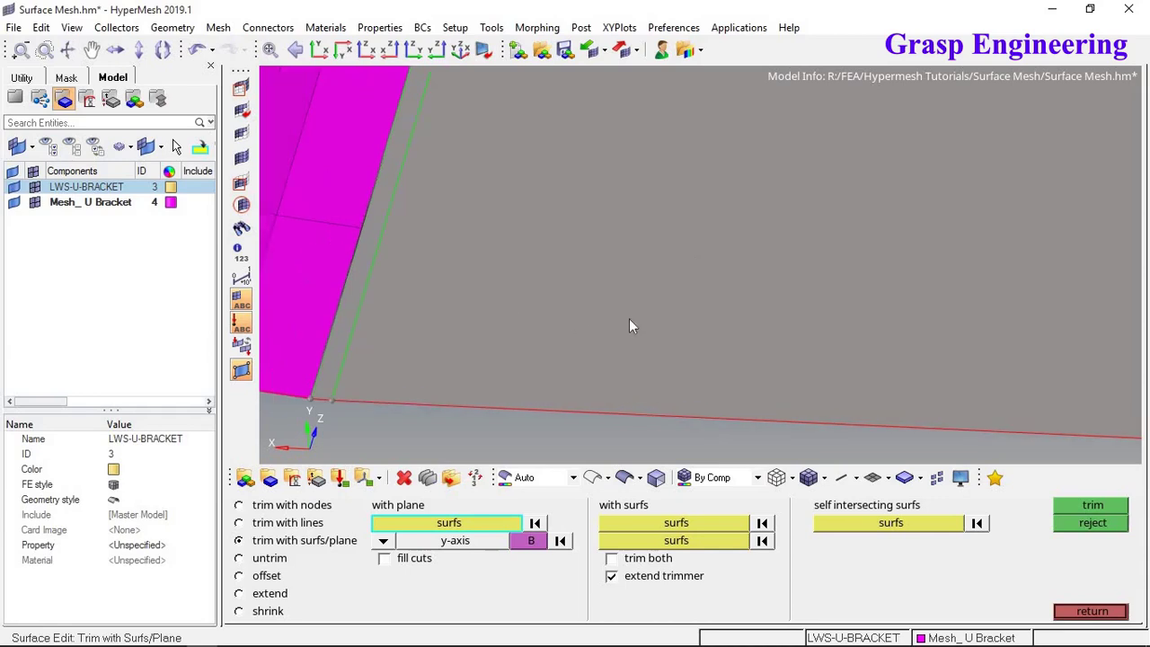
scroll(443, 395, up, 2)
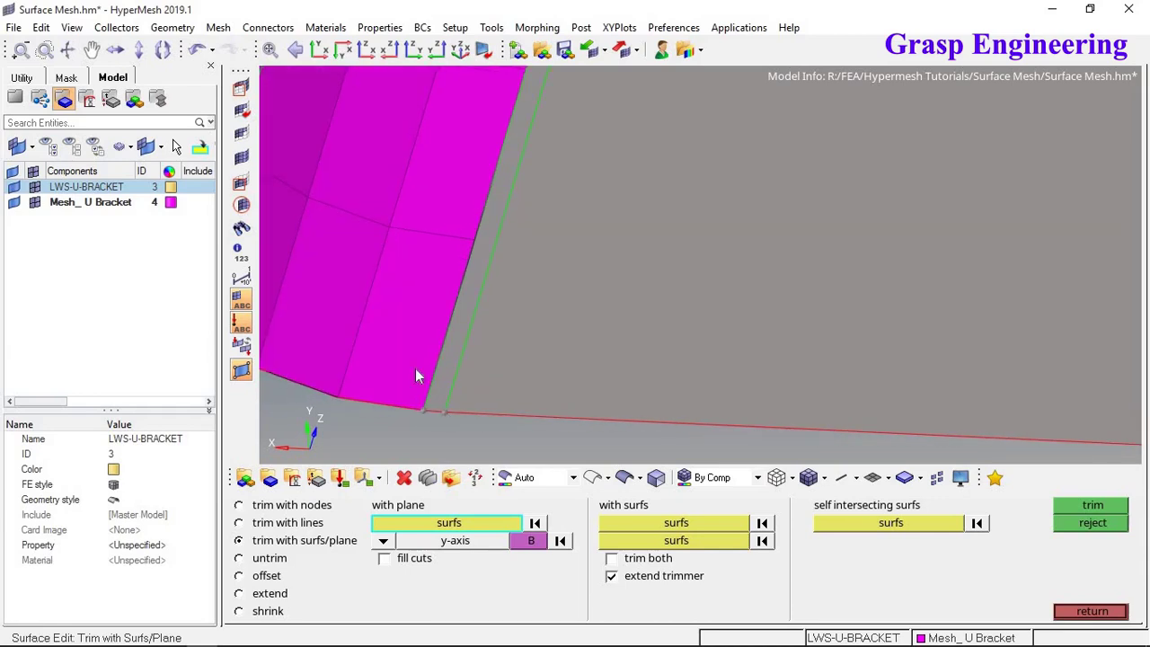
scroll(418, 370, down, 3)
click(1094, 524)
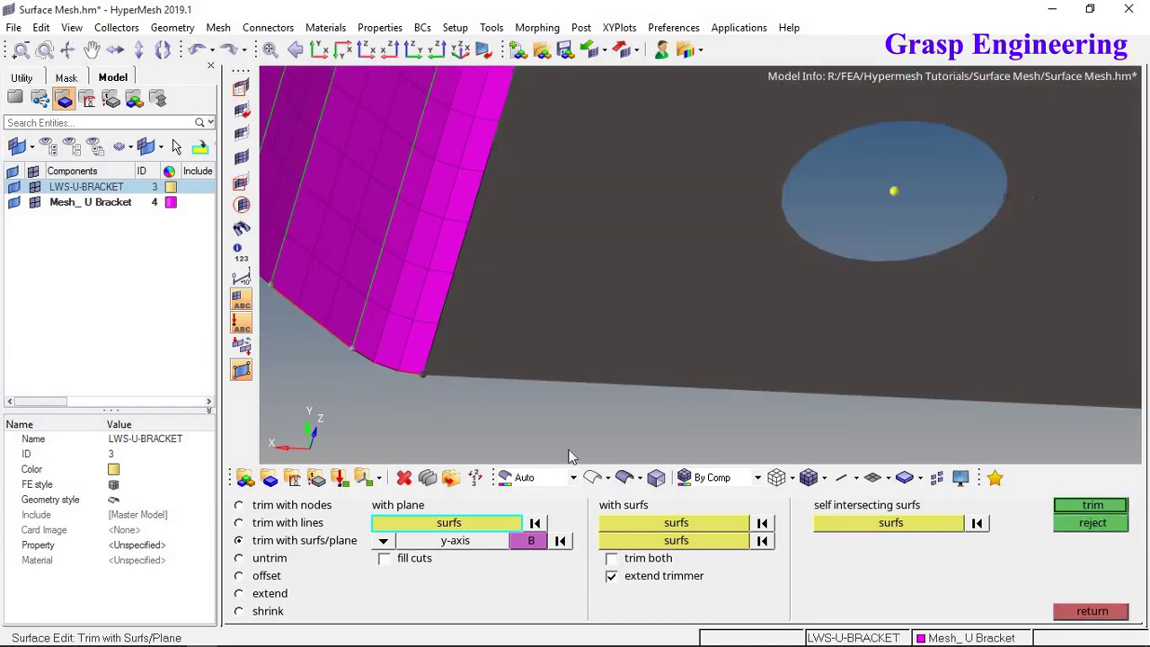
Repeat the y-axis plane trim on the base plate, check the bend edges, and reject it again
scroll(431, 384, up, 2)
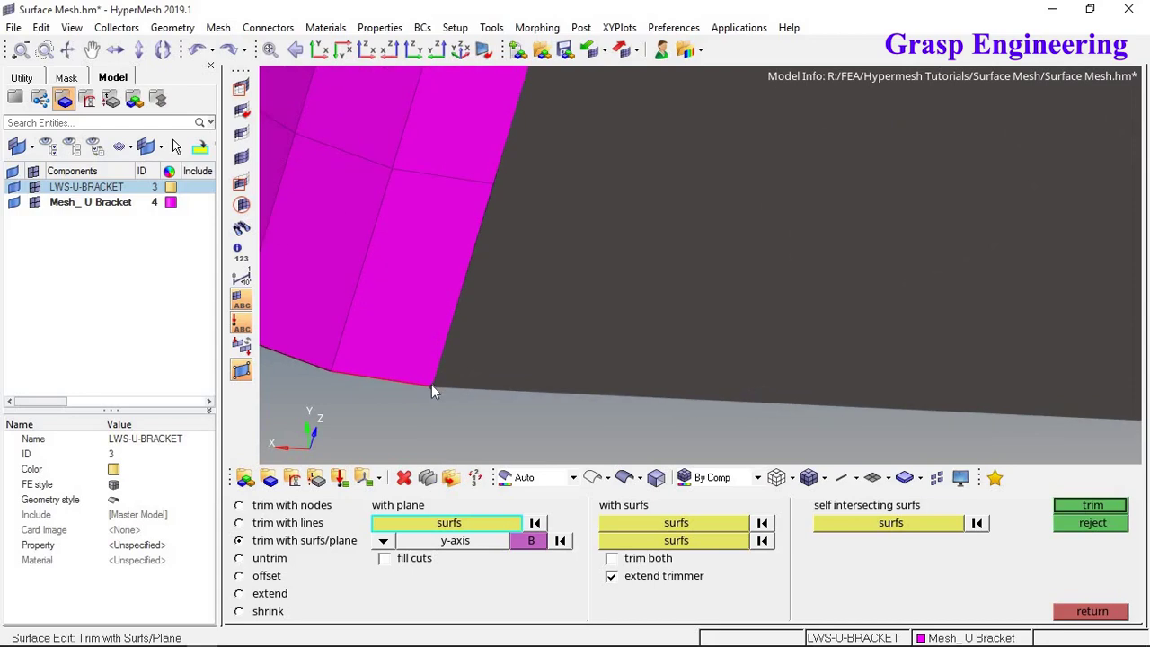
scroll(431, 385, down, 2)
click(1090, 509)
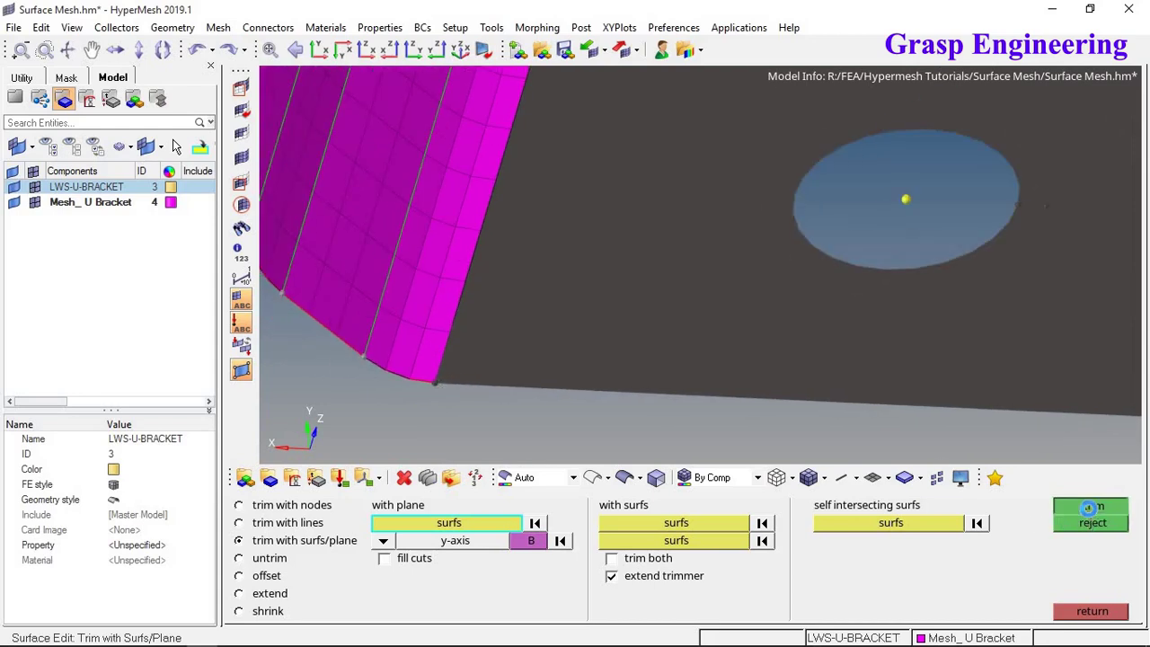
scroll(467, 233, down, 4)
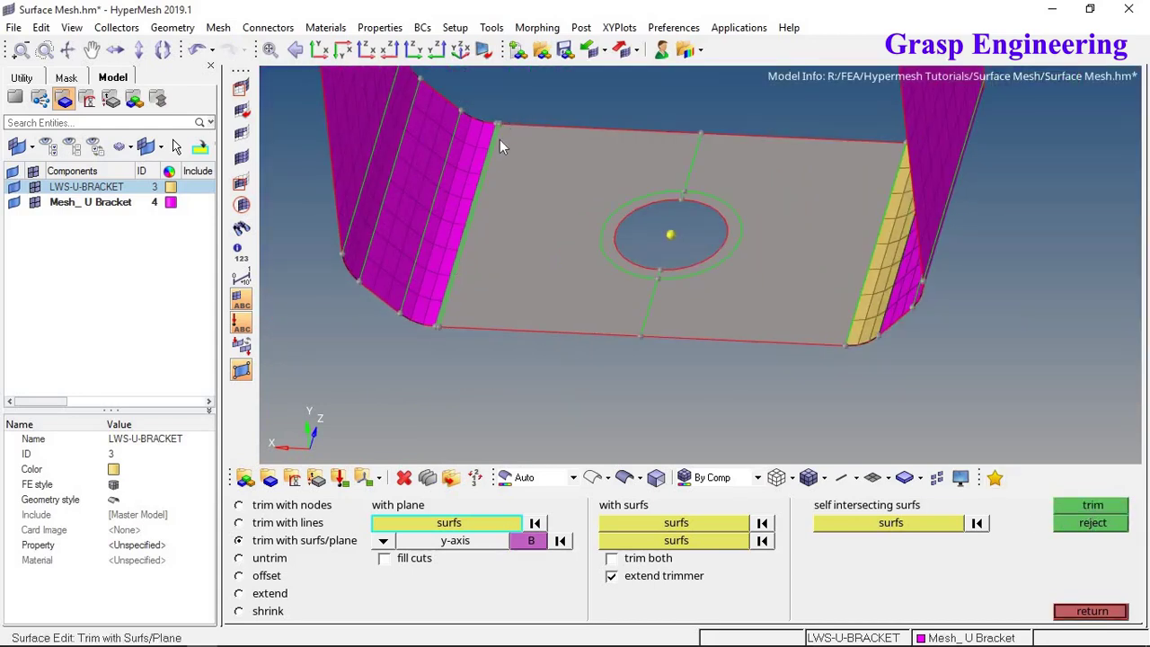
click(1107, 526)
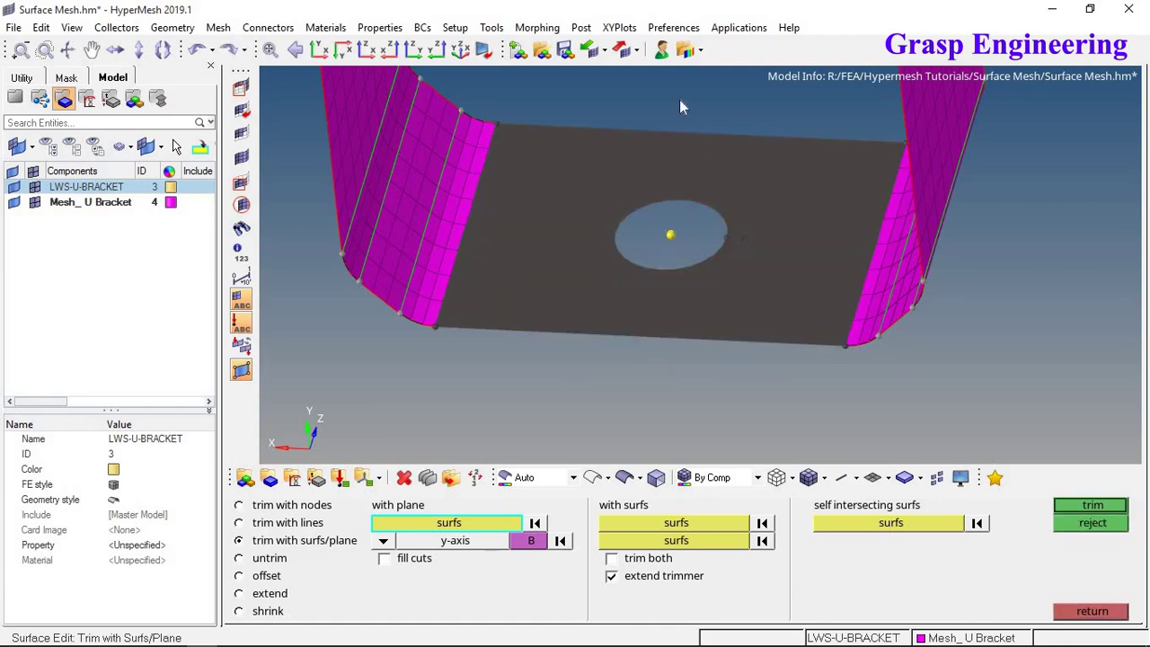
Trim the base plate and hole ring with a z-axis plane through the hole's centre node
click(383, 540)
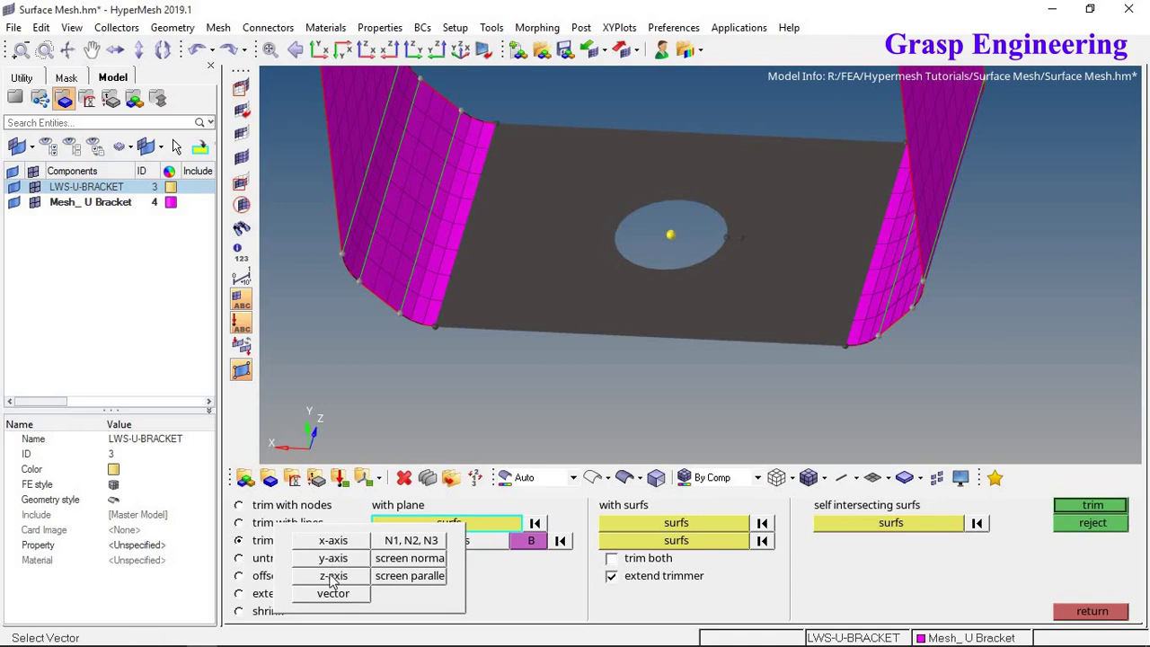
click(333, 576)
click(1101, 506)
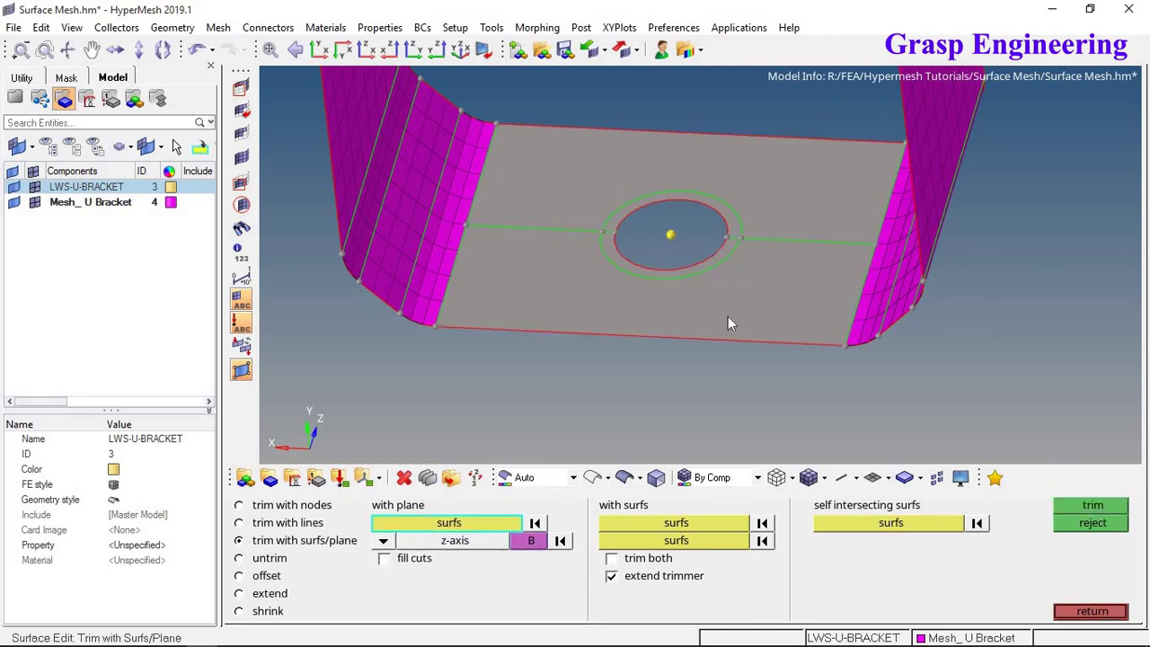
scroll(461, 261, up, 3)
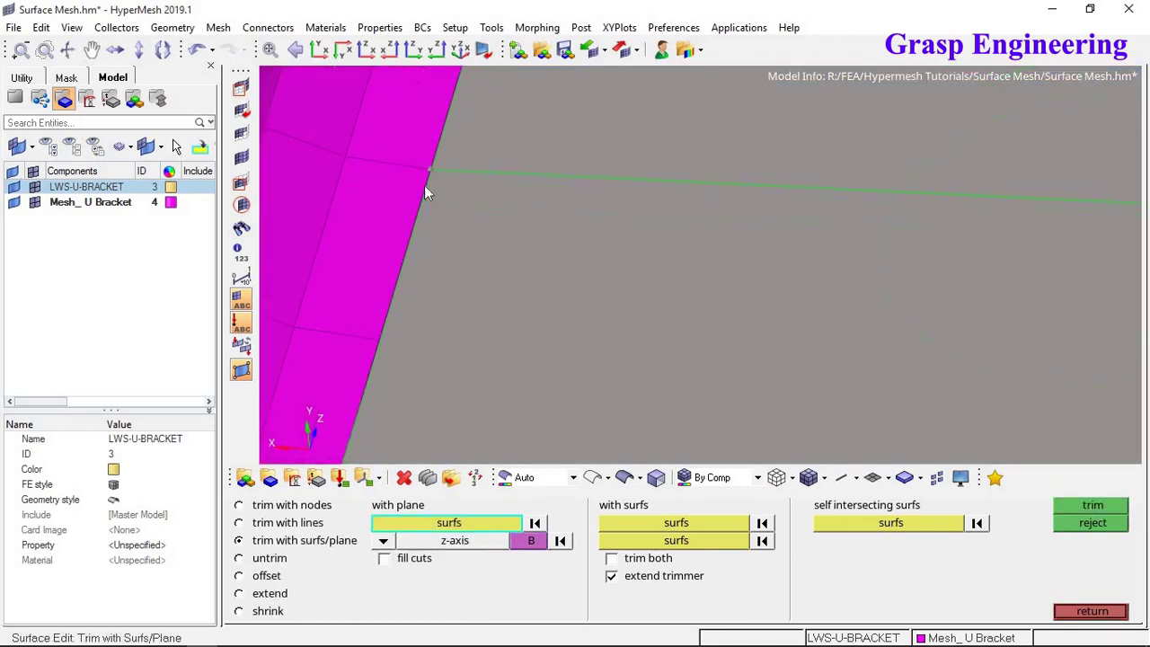
scroll(422, 202, down, 5)
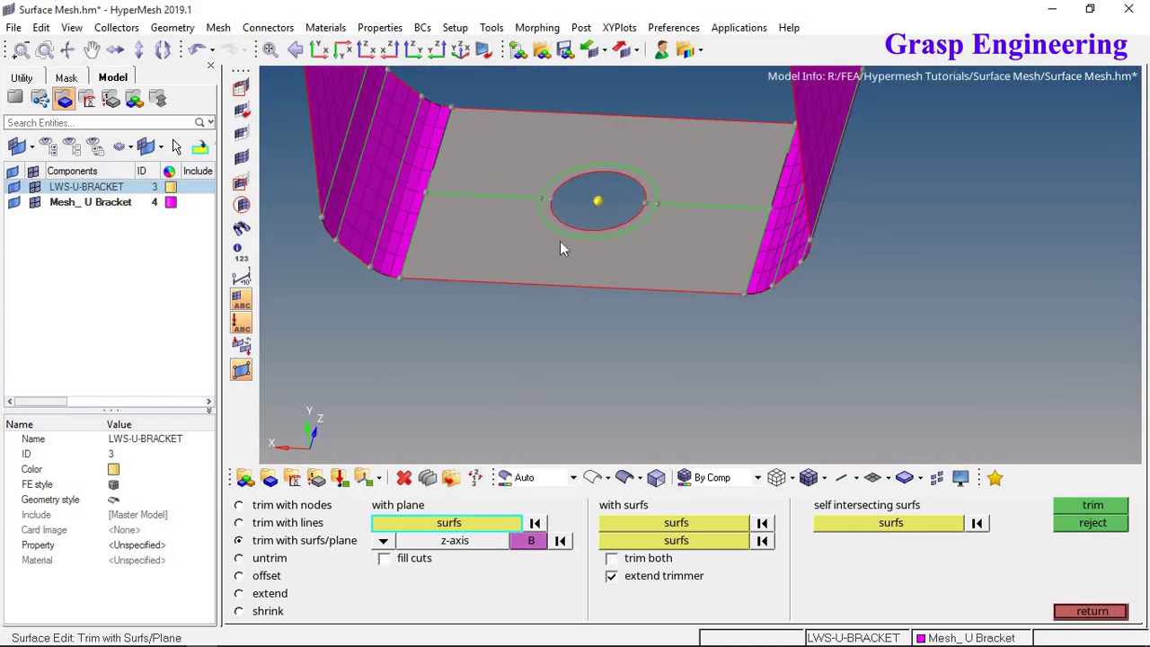
Trim both halves of the base plate and hole ring with a y-axis plane through the hole's centre node
click(564, 231)
click(557, 185)
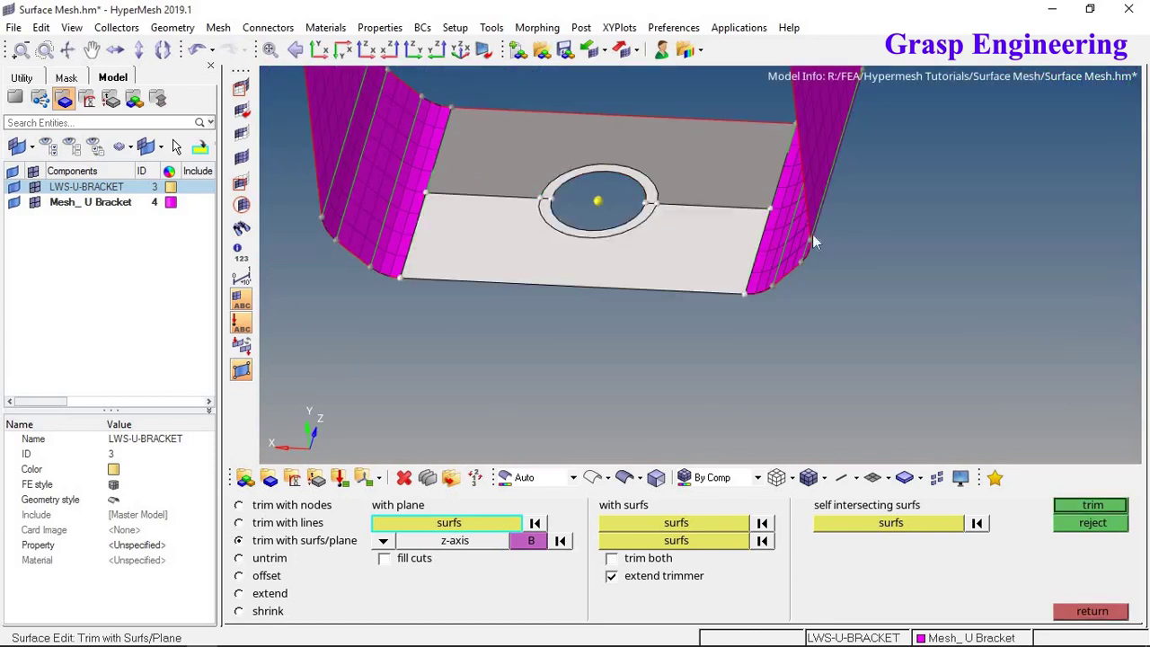
click(383, 540)
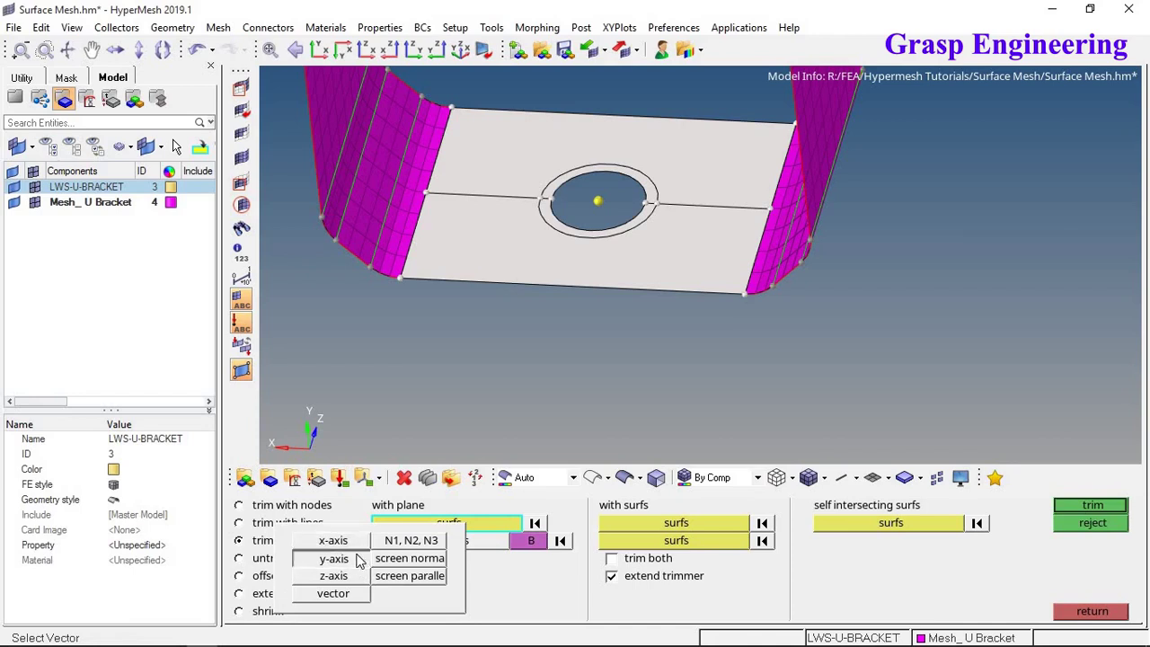
click(333, 559)
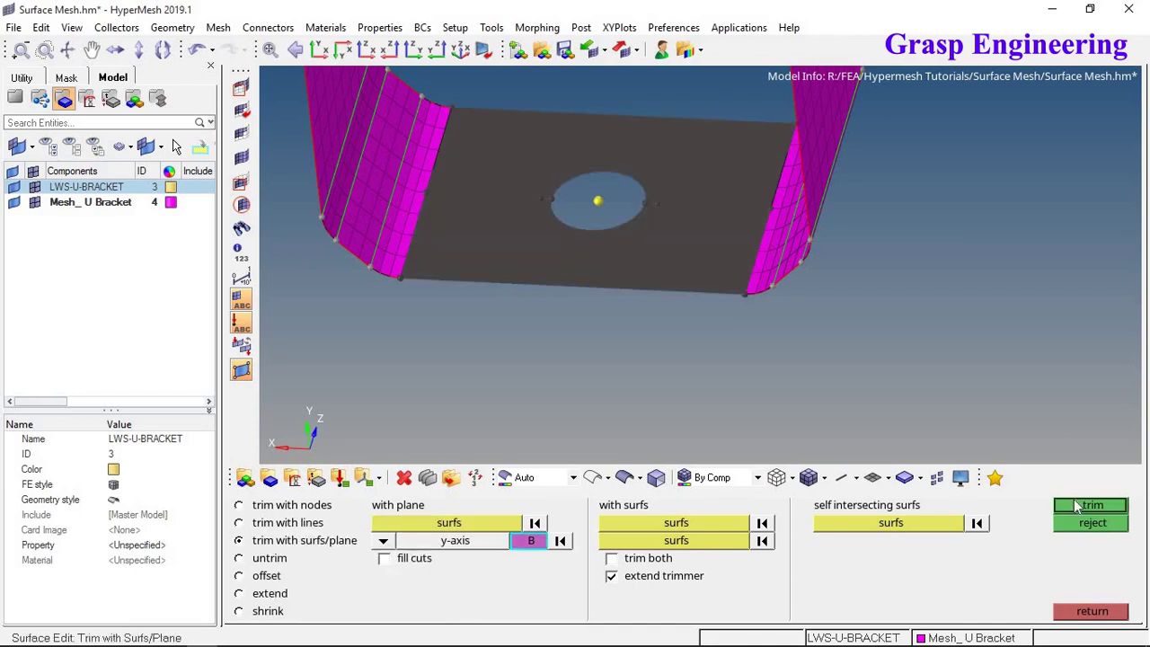
click(1076, 506)
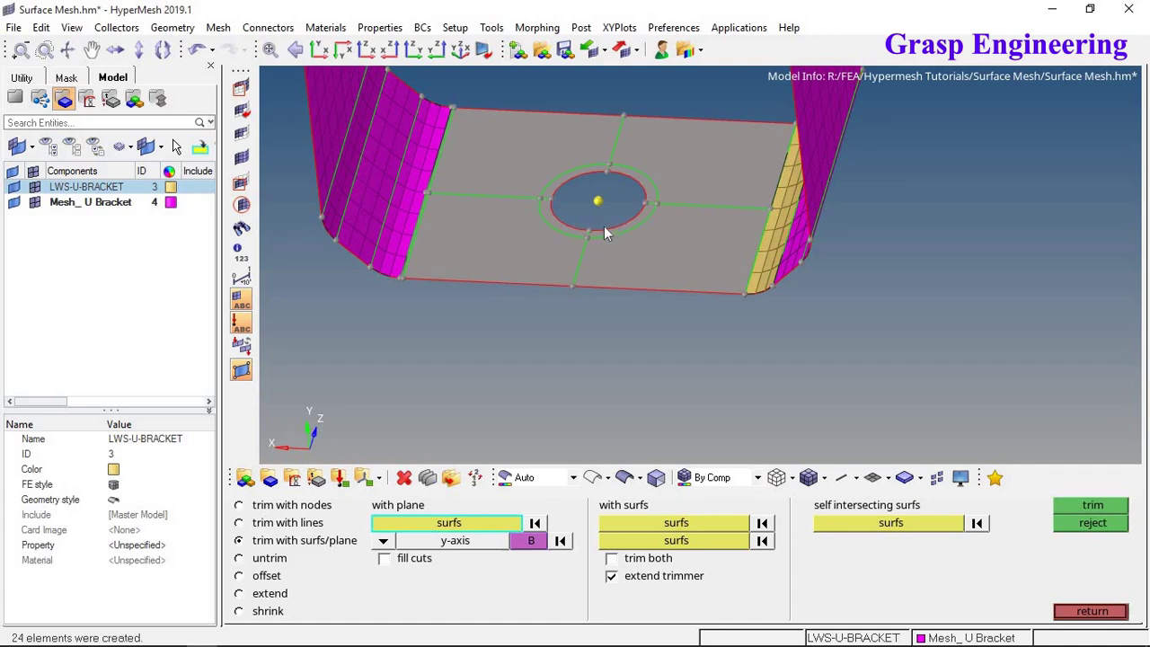
scroll(429, 203, up, 8)
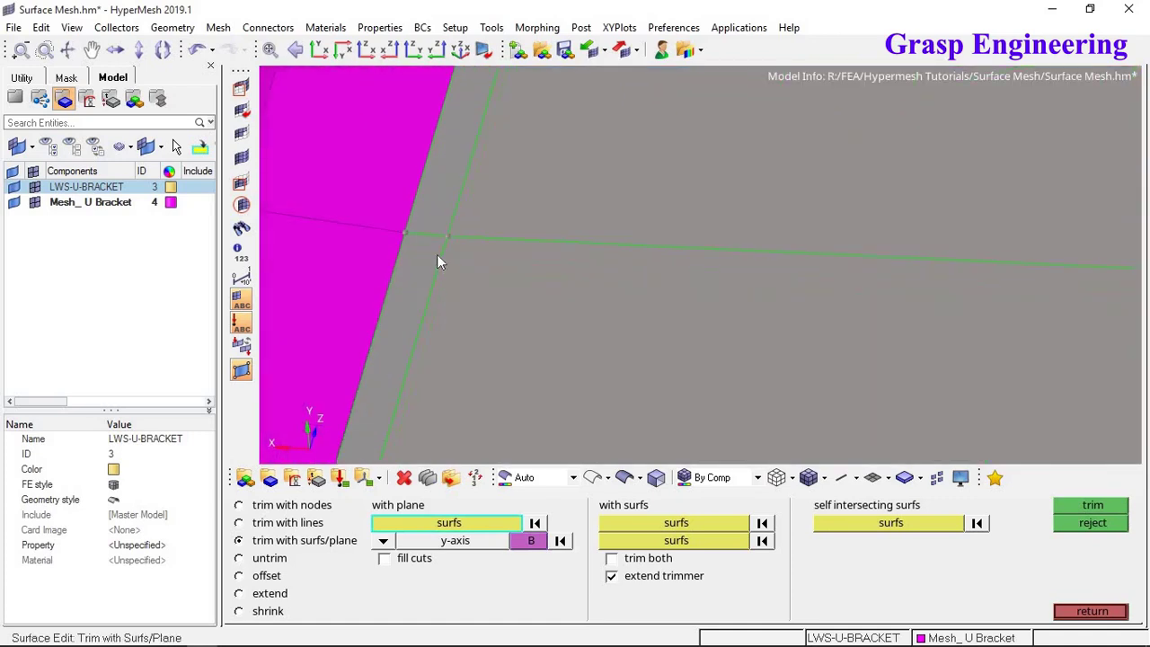
scroll(449, 225, down, 8)
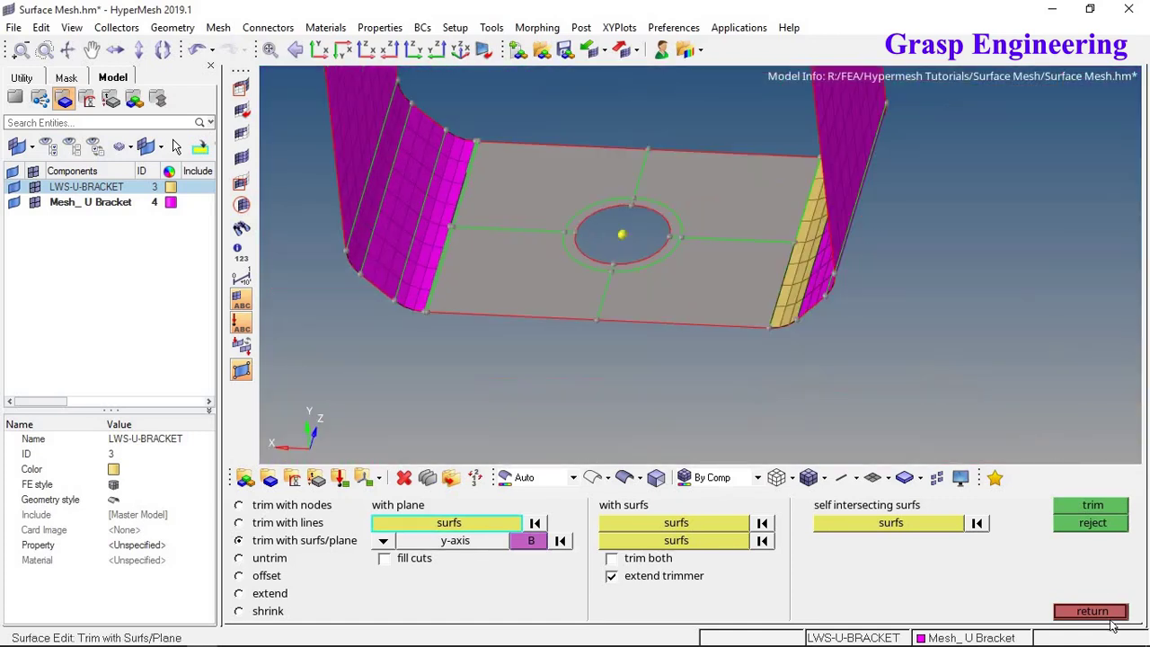
click(269, 558)
scroll(422, 234, up, 3)
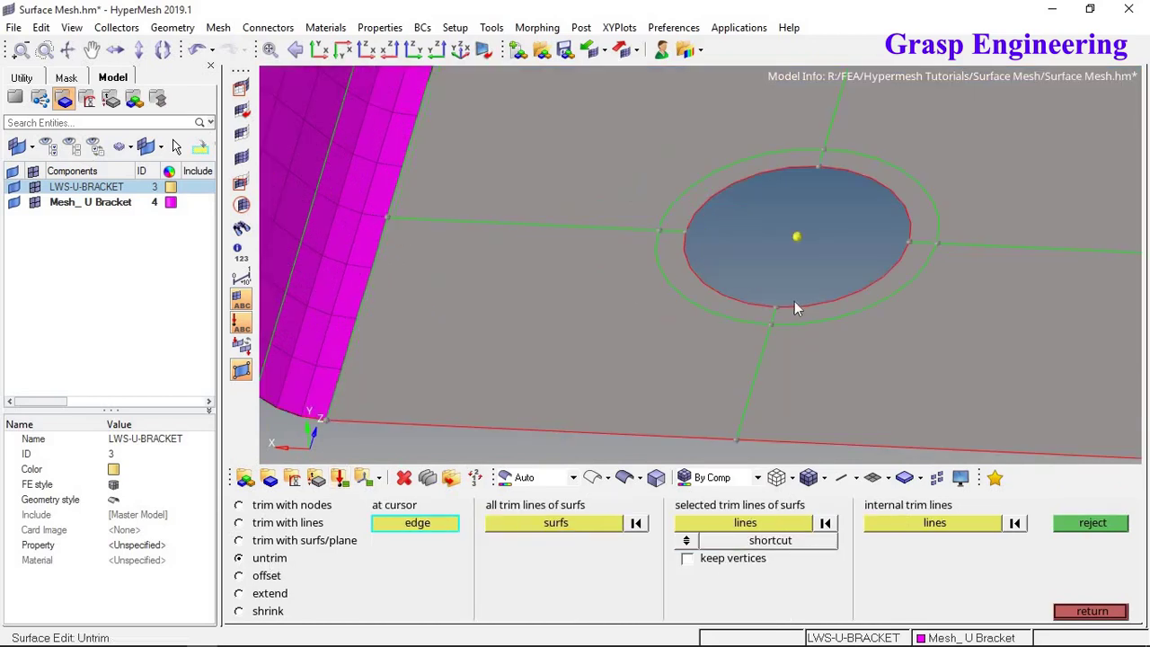
ctrl+drag(794, 309, 827, 345)
ctrl+drag(834, 304, 767, 266)
scroll(767, 266, down, 3)
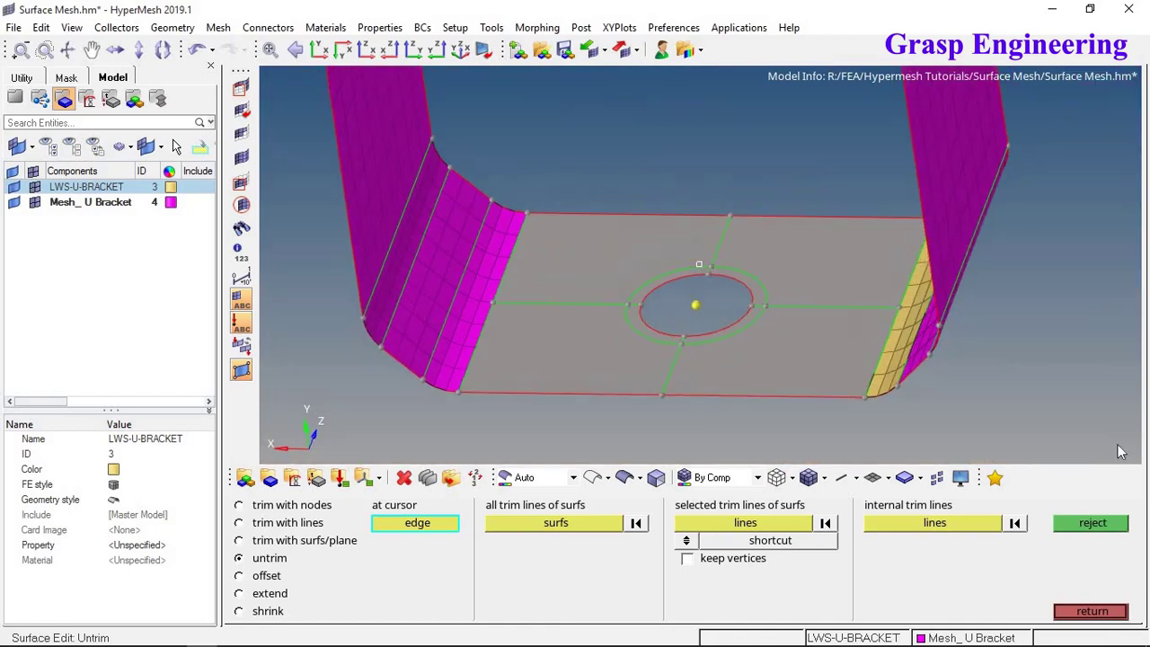
click(1091, 610)
Display the bracket's surfaces shaded and switch the mesh elements to wireframe
scroll(761, 304, up, 3)
ctrl+right_drag(597, 302, 584, 240)
ctrl+drag(584, 241, 742, 375)
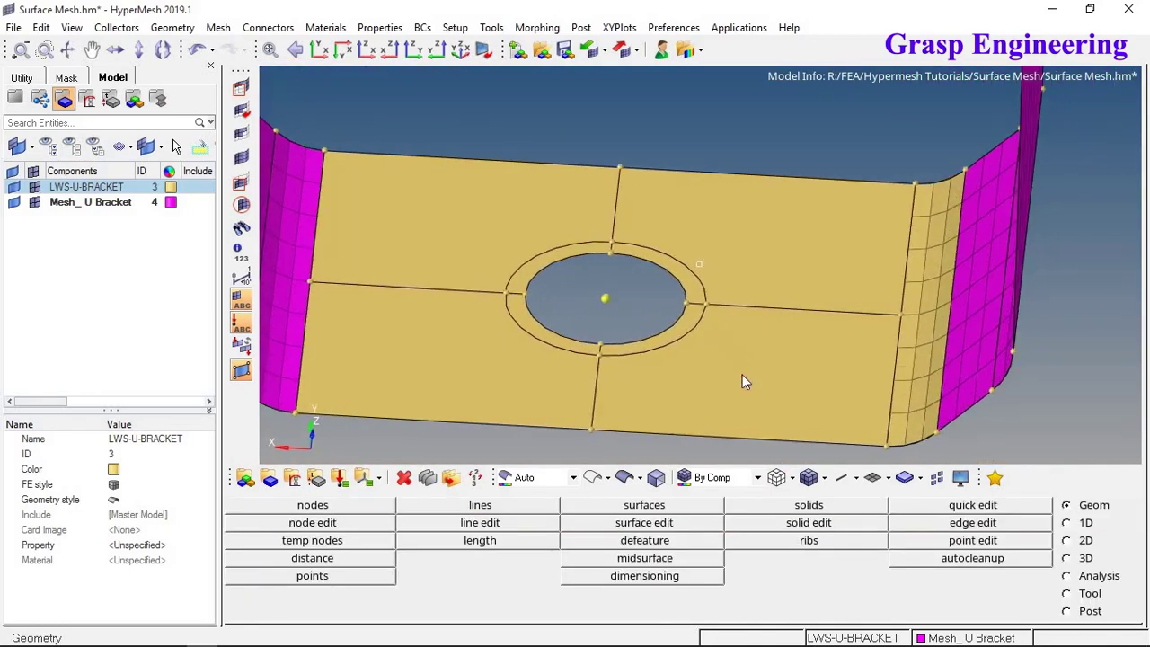
ctrl+drag(744, 321, 809, 310)
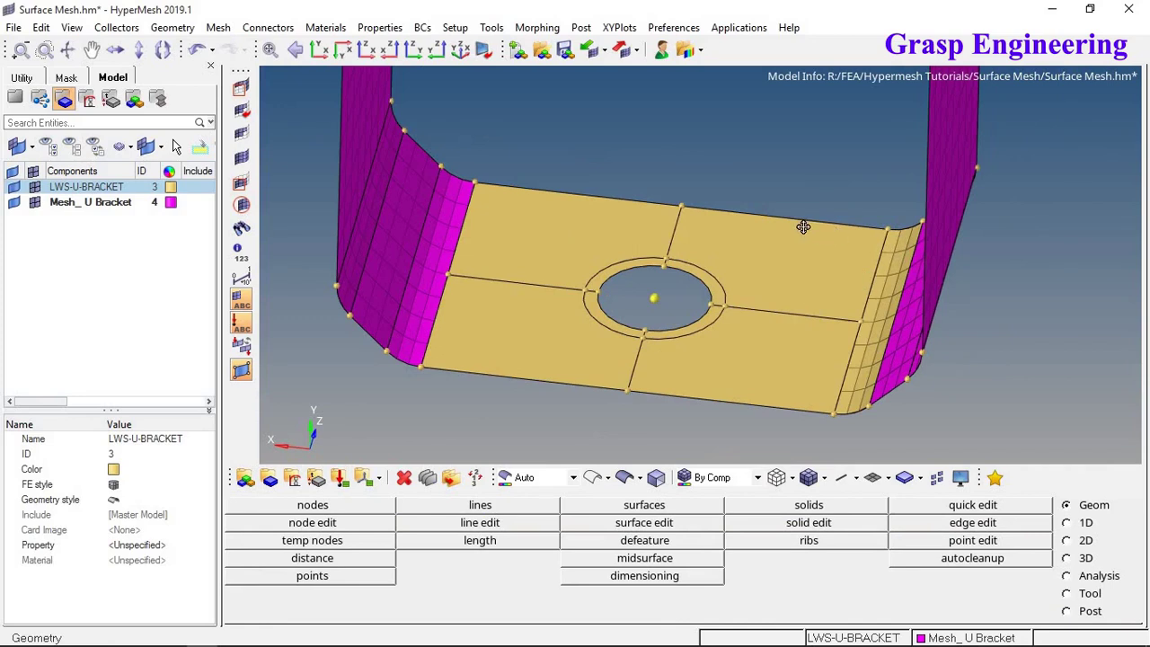
ctrl+drag(803, 226, 771, 328)
click(592, 477)
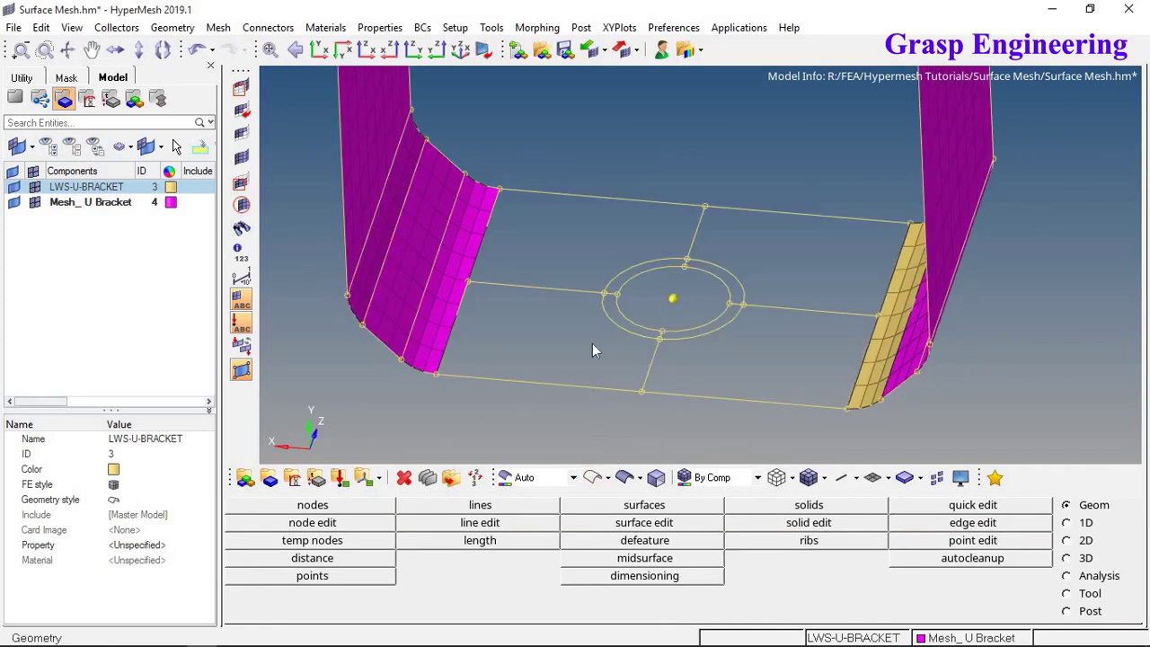
click(624, 477)
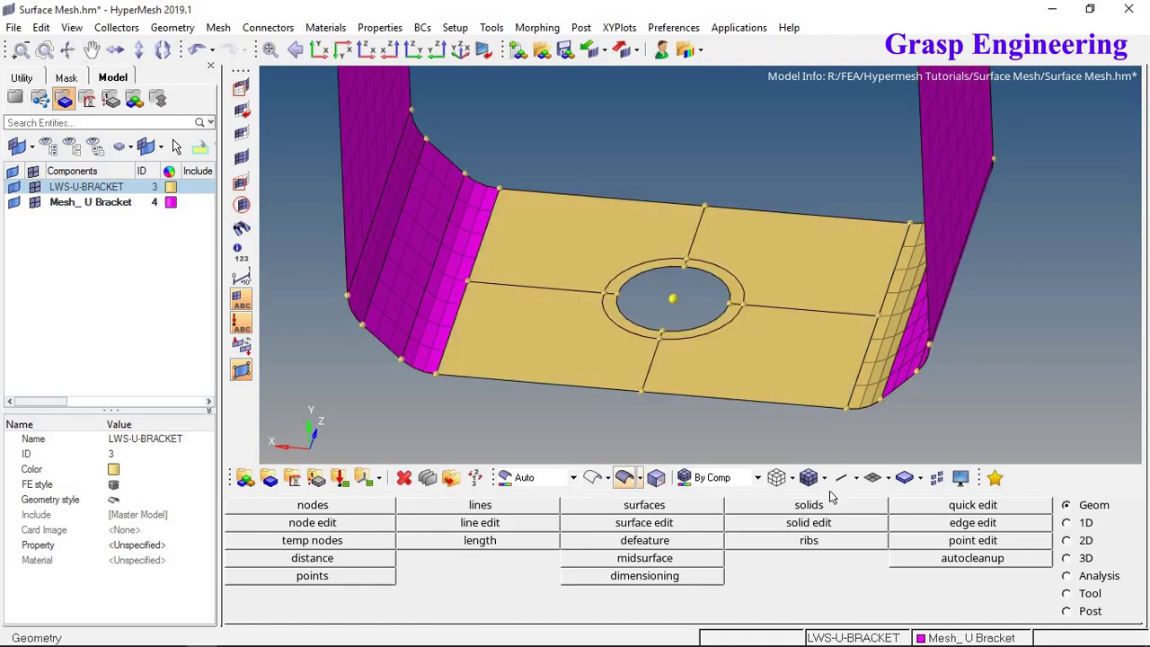
click(777, 478)
scroll(596, 290, up, 3)
scroll(597, 290, down, 3)
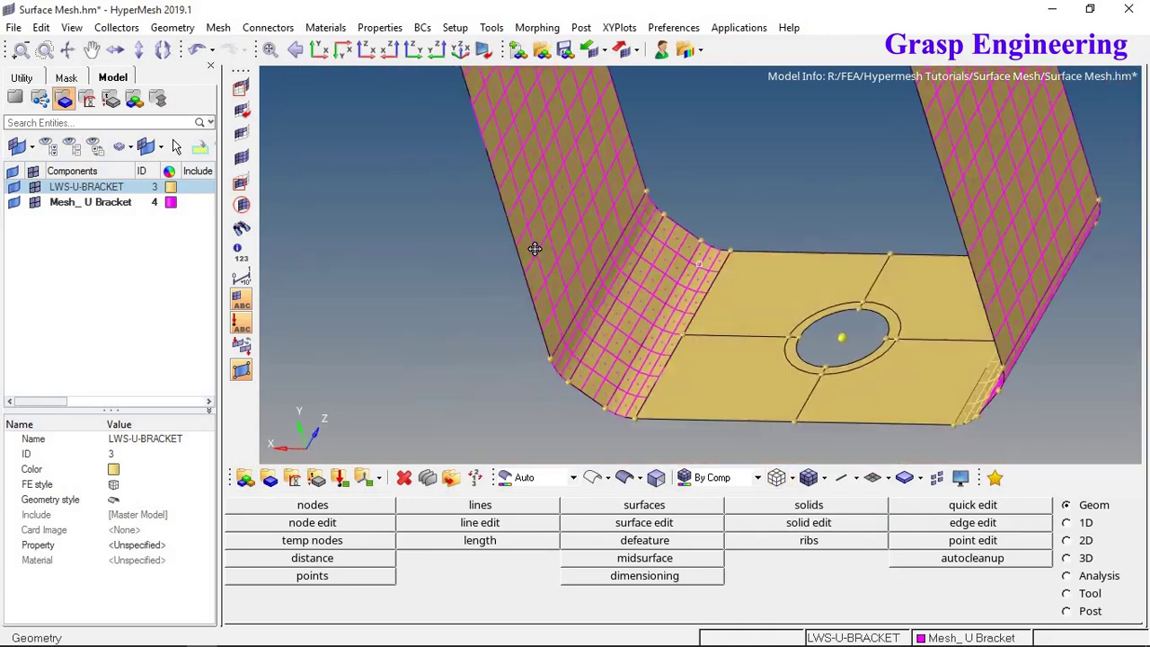
Display the bracket's mesh elements shaded with their mesh lines
ctrl+drag(629, 288, 737, 268)
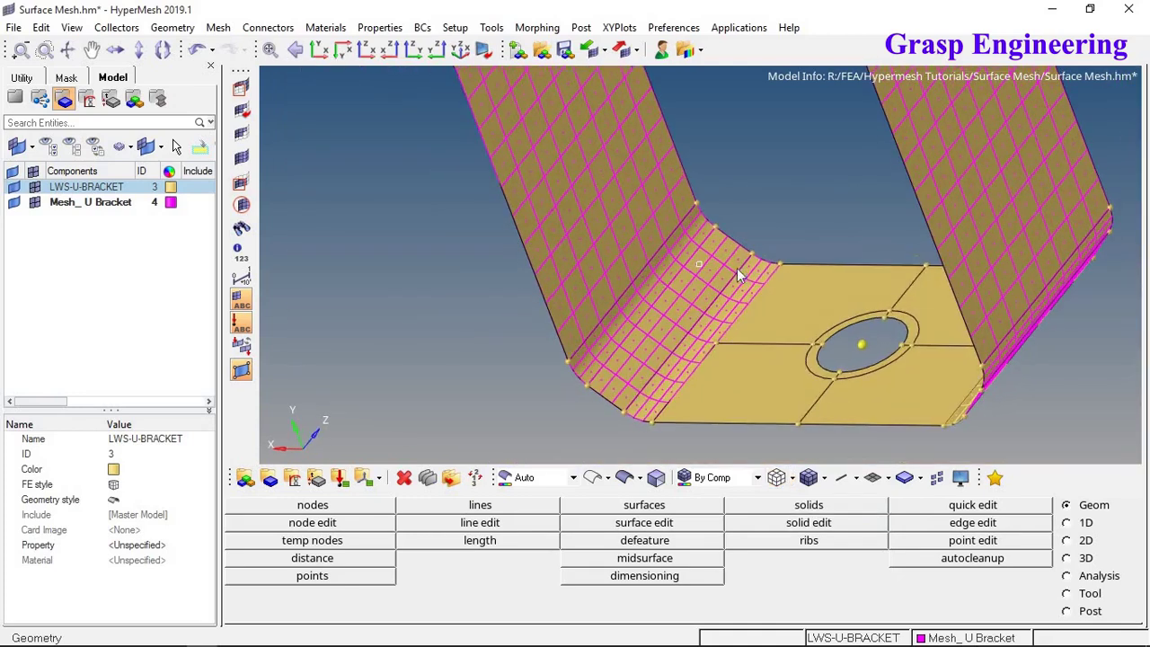
click(806, 478)
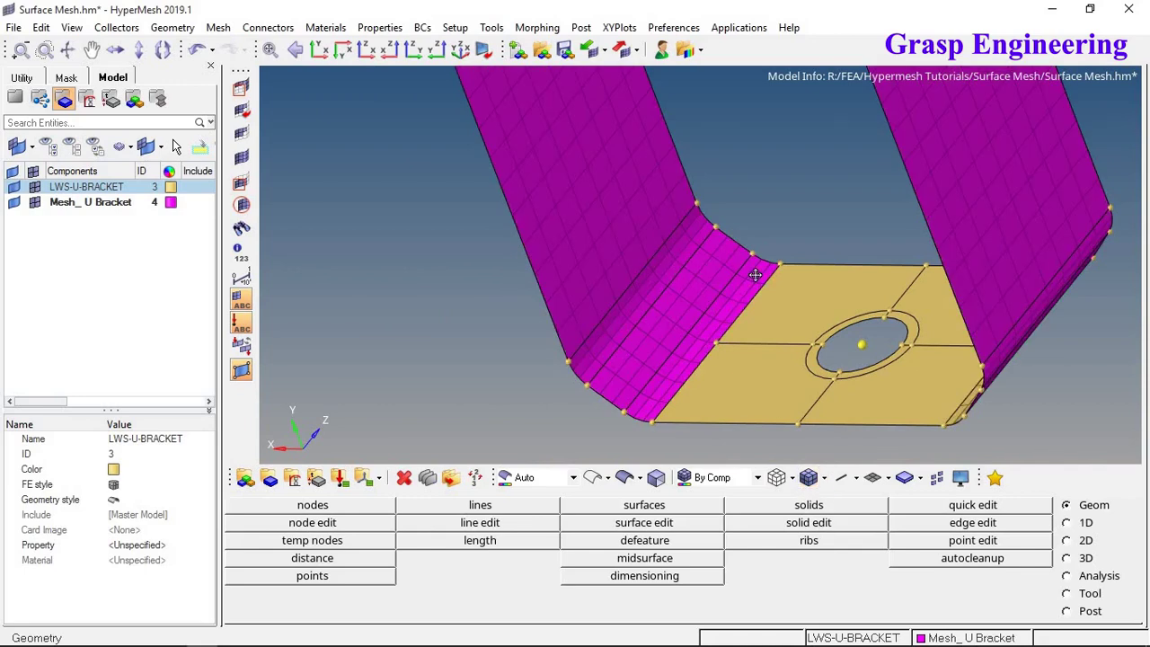
ctrl+drag(754, 274, 1059, 478)
Automesh the four ring surfaces around the base plate's hole with quads at element size 3.000
click(1076, 542)
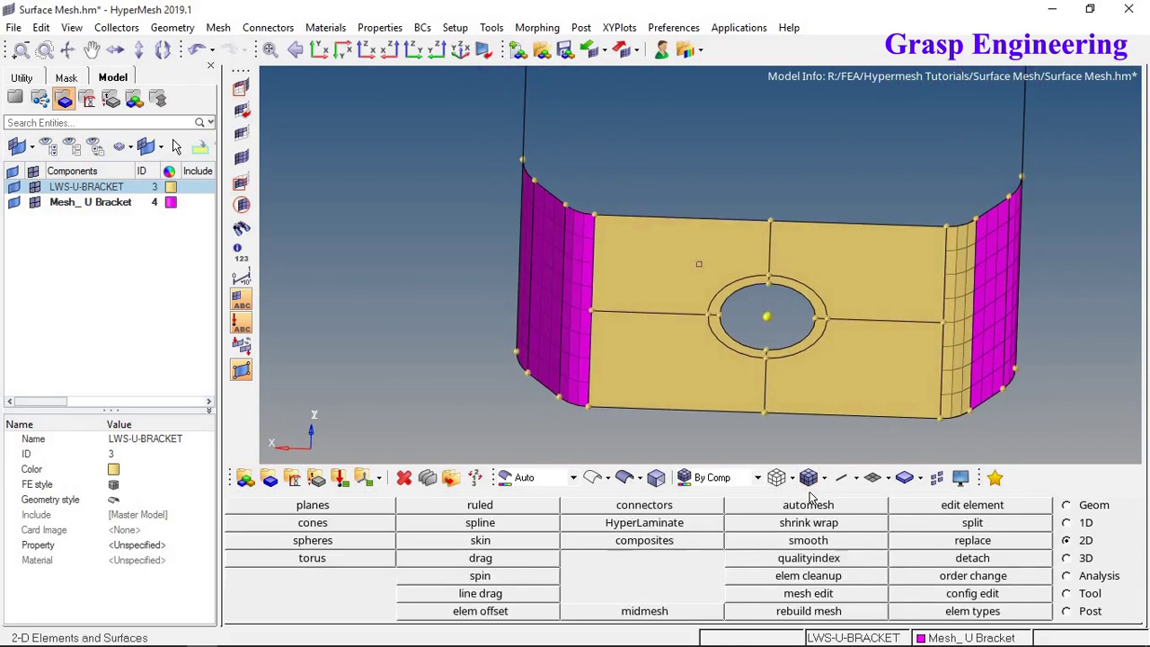
click(813, 507)
click(721, 316)
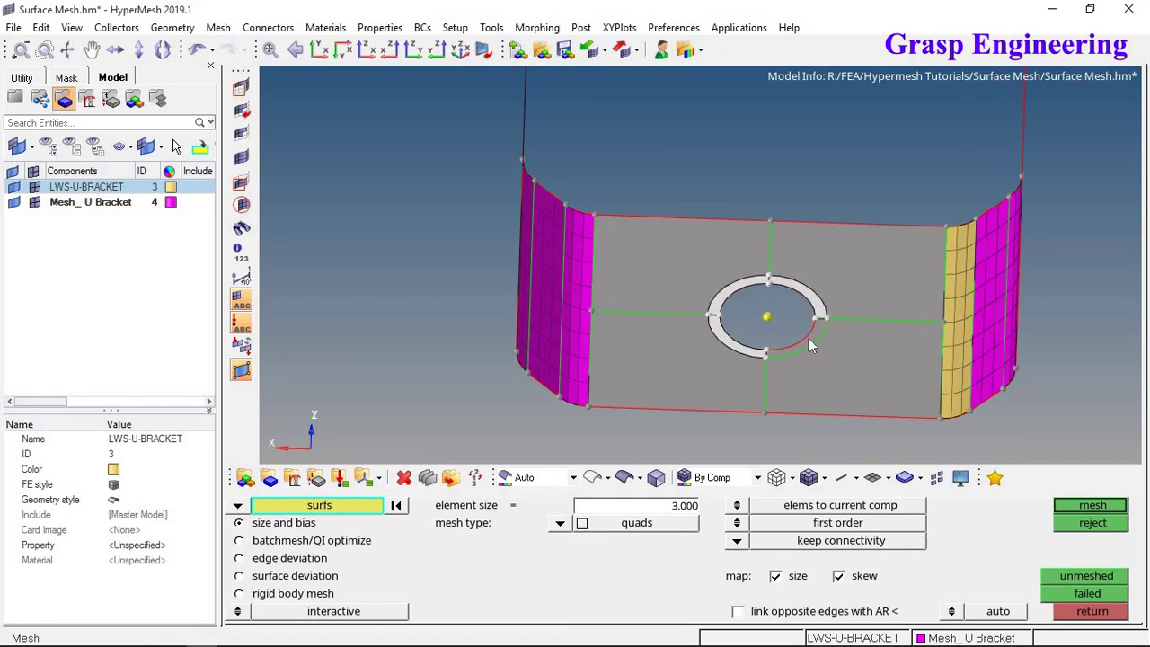
ctrl+drag(944, 334, 888, 341)
scroll(852, 276, up, 3)
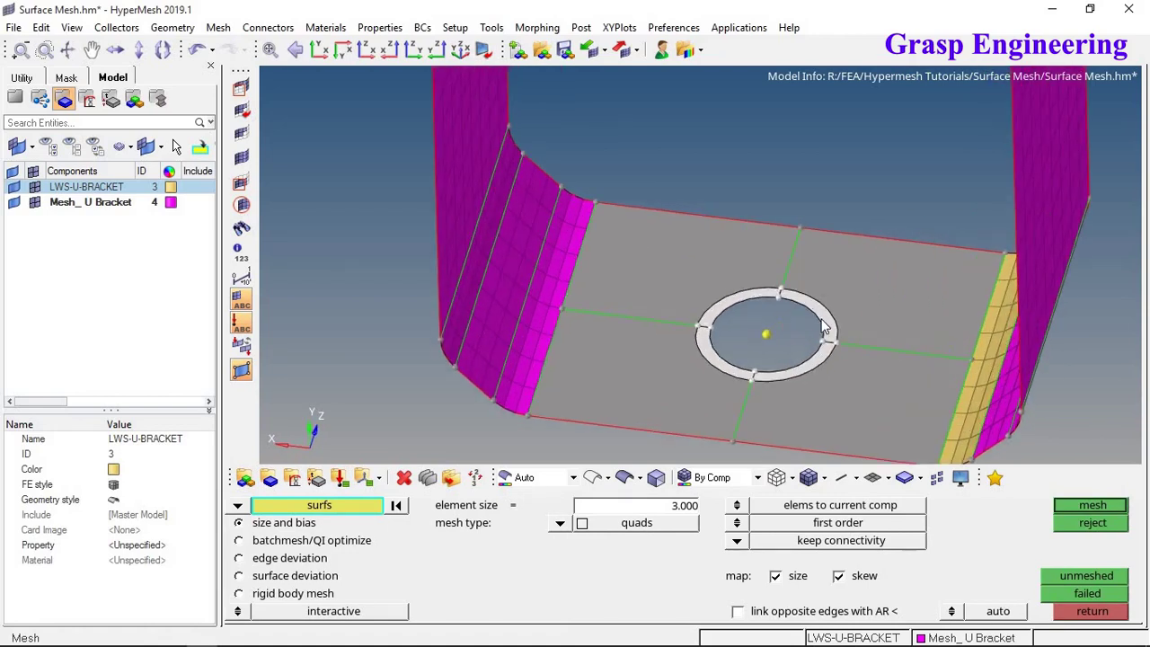
middle_click(822, 323)
Set the element density of the ring's four inner hole edges to 3 and accept the ring mesh
scroll(831, 331, up, 2)
click(831, 330)
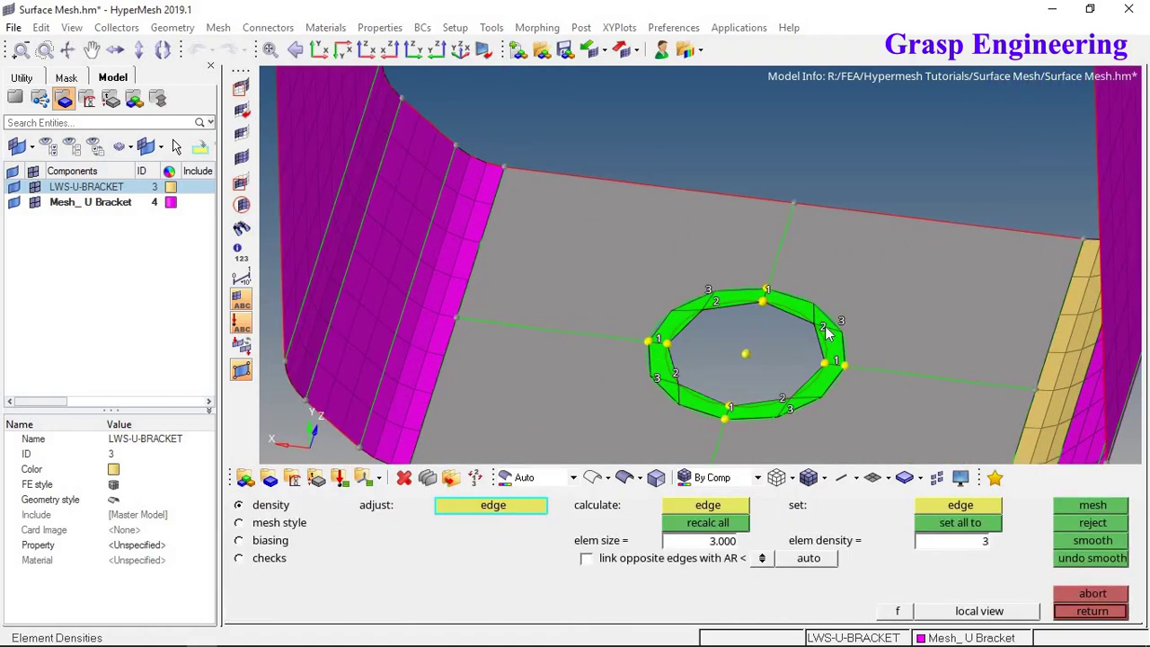
click(785, 401)
click(718, 302)
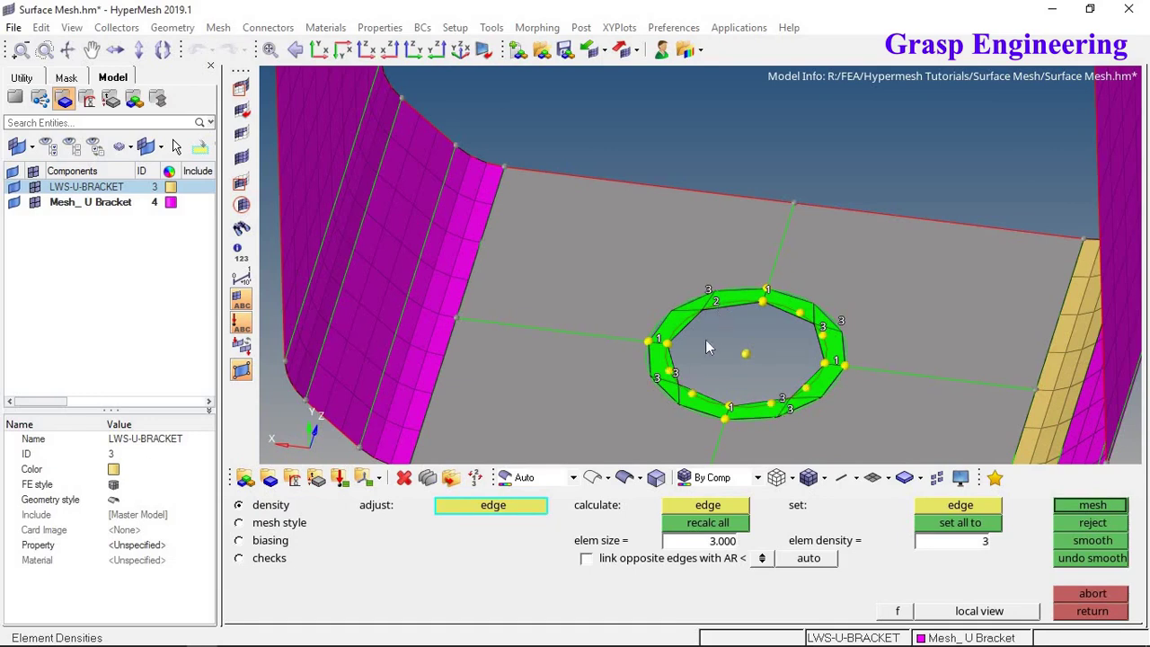
ctrl+drag(697, 360, 772, 355)
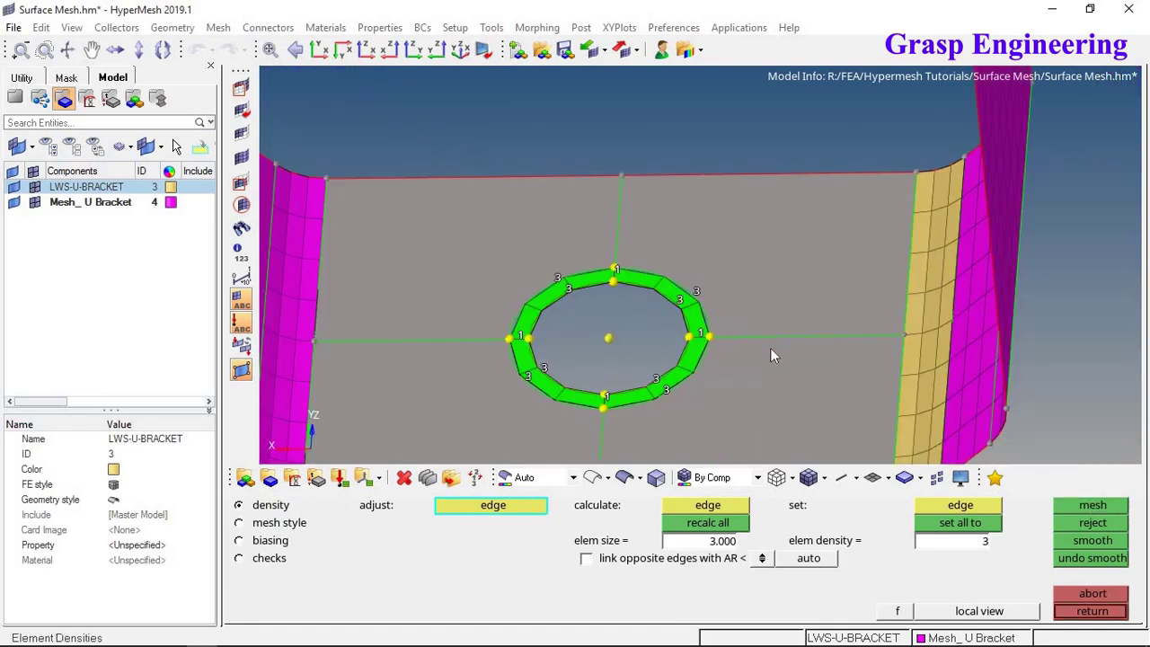
middle_click(763, 335)
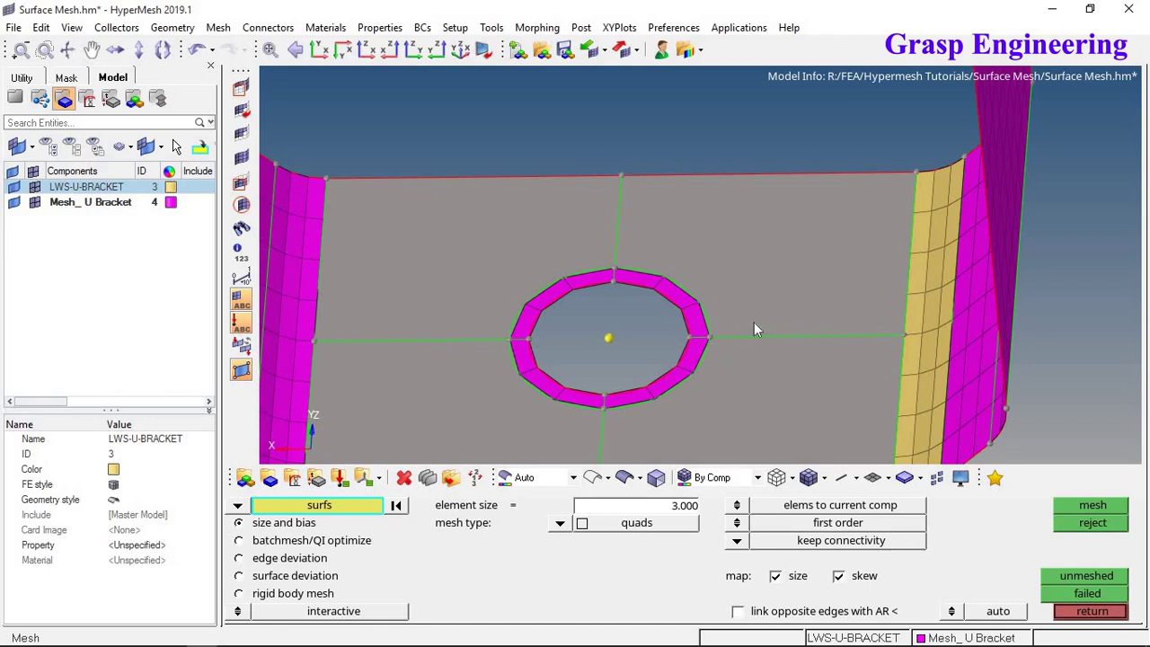
Mesh one base plate quadrant with size 3 quads, using densities 3 and 4 on its split edges and 6 on its outer long edge
click(753, 338)
middle_click(753, 334)
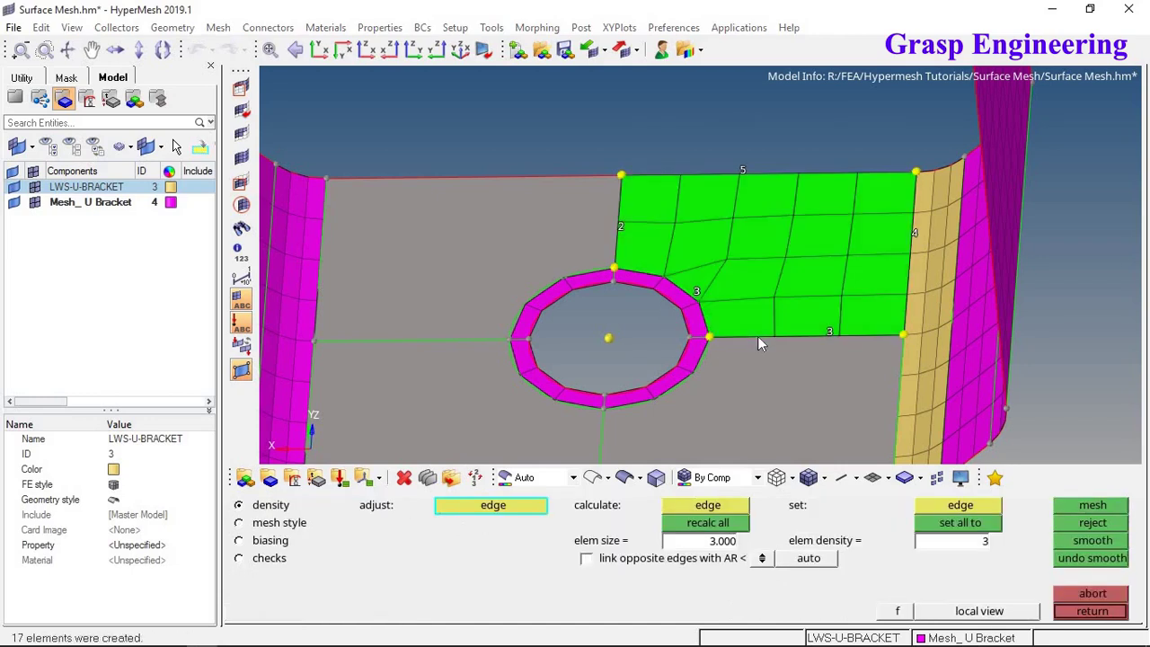
click(620, 228)
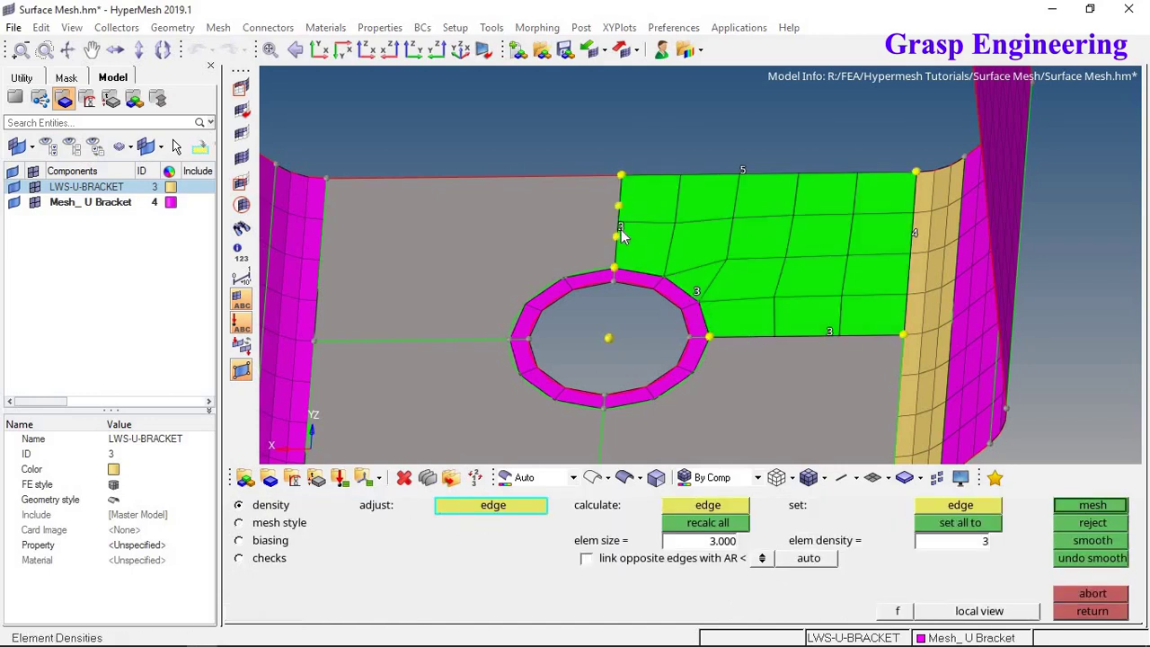
click(828, 332)
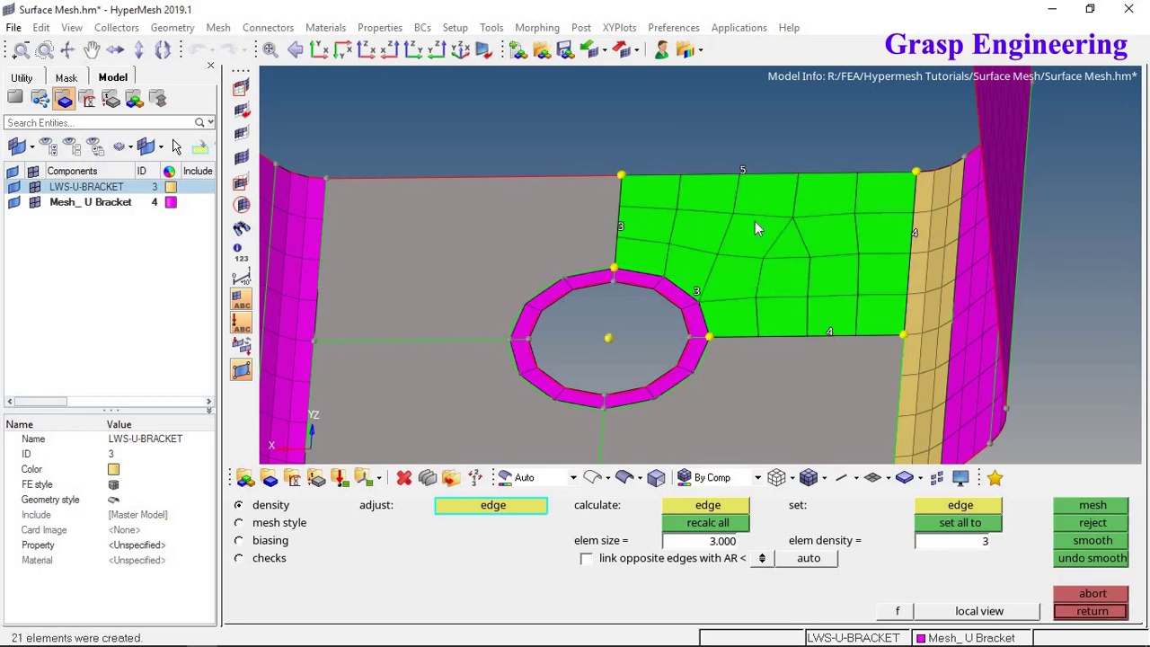
click(745, 175)
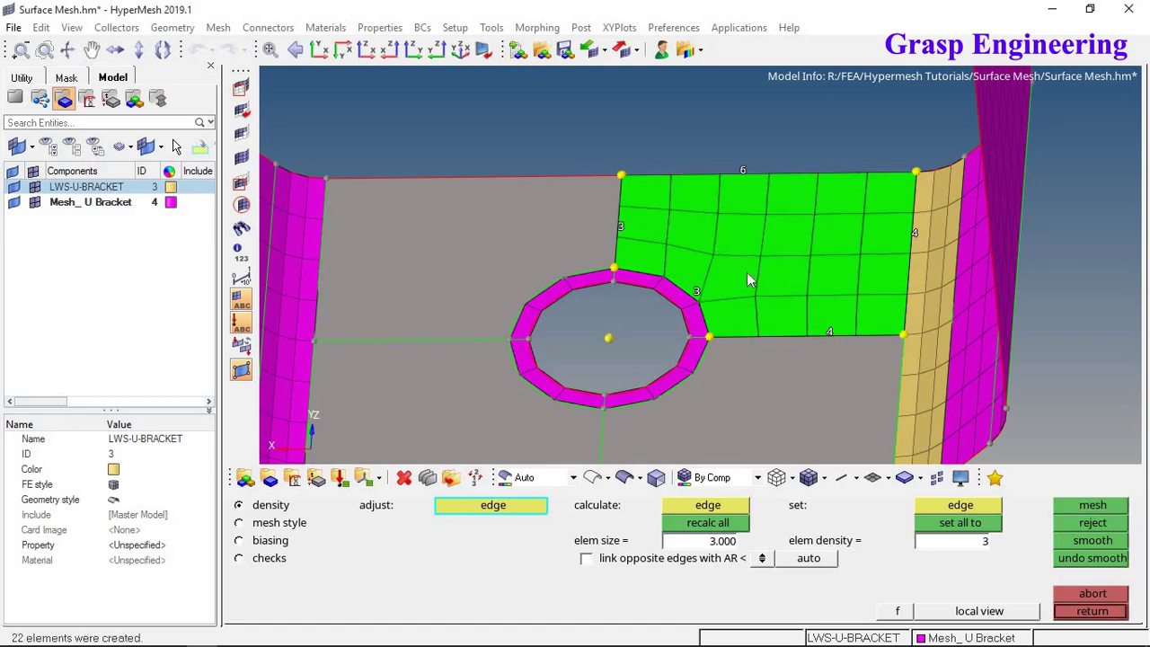
scroll(784, 312, down, 2)
scroll(784, 311, up, 2)
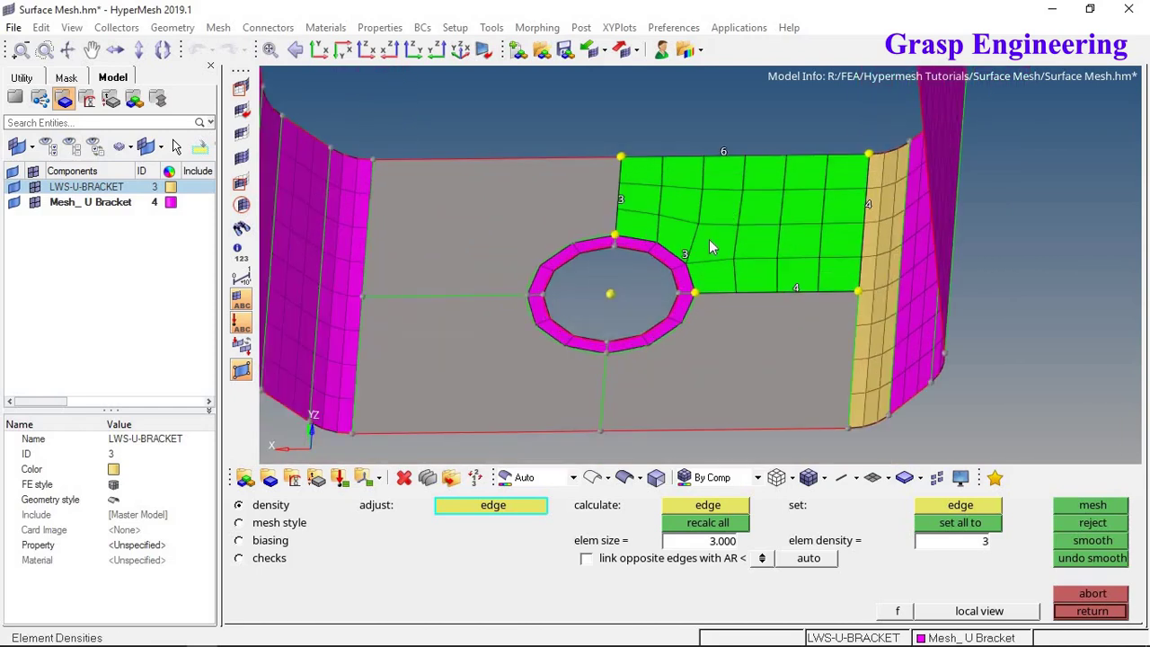
scroll(692, 231, up, 1)
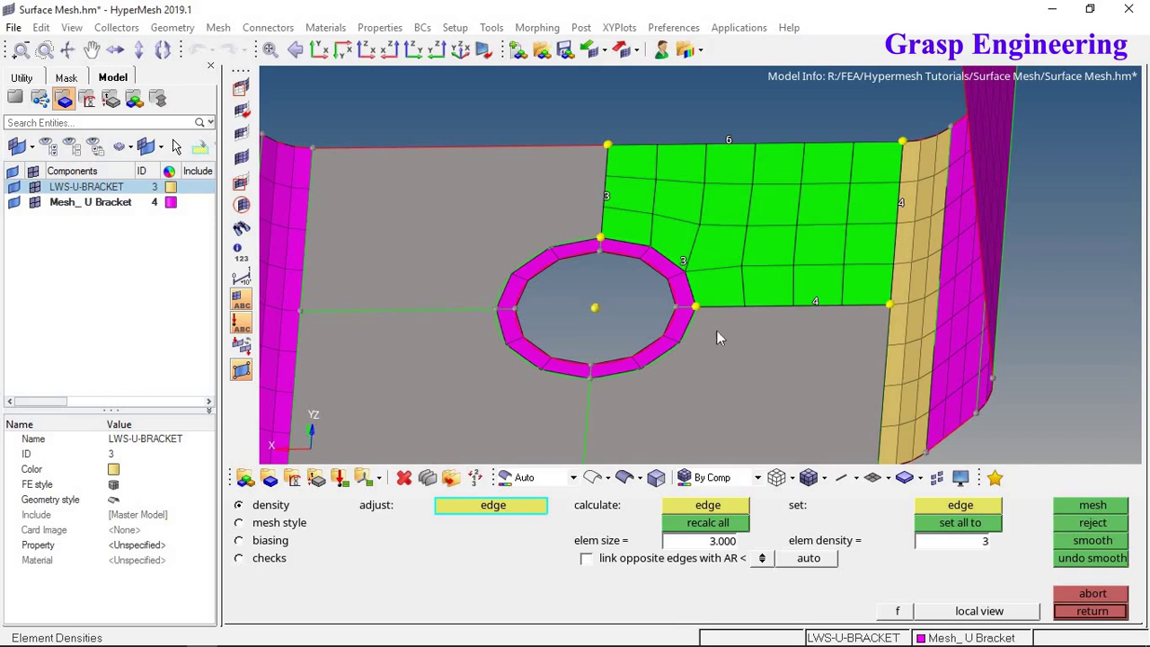
middle_click(823, 357)
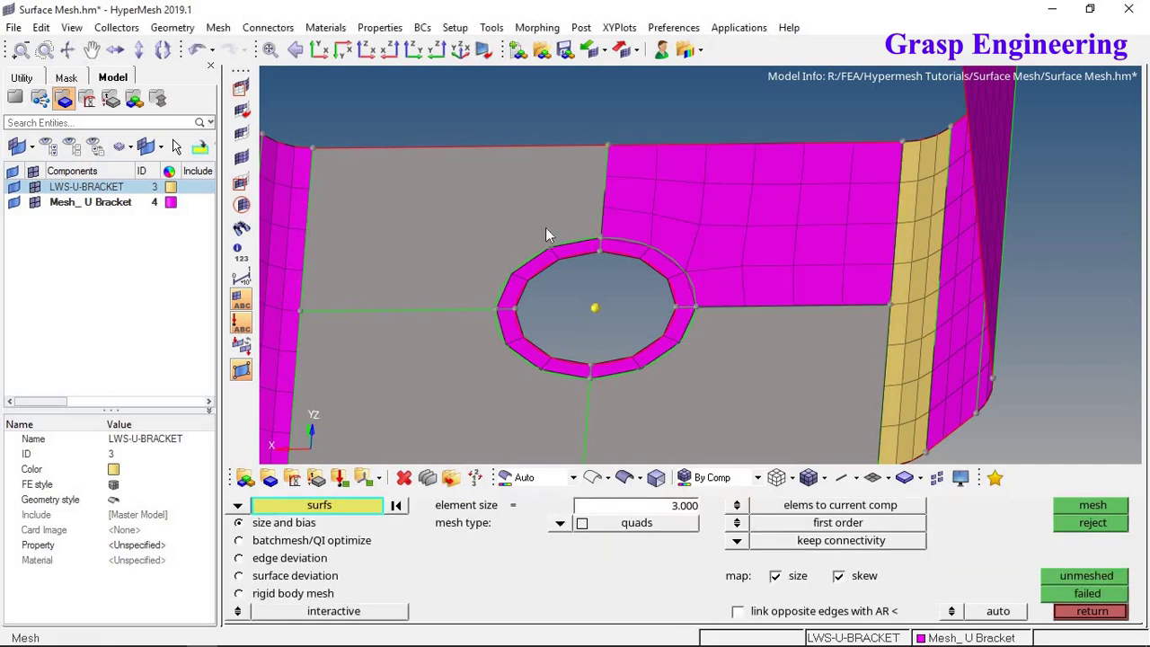
Automesh the three remaining base plate quadrants together with quads at element size 3.000
scroll(534, 327, down, 3)
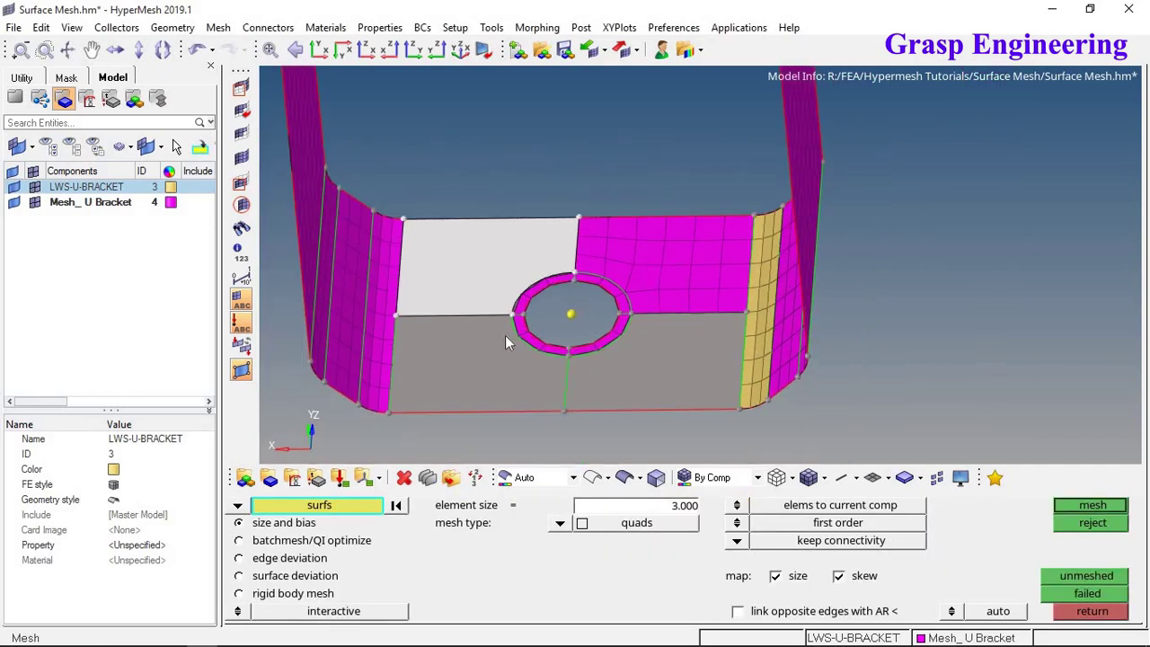
click(497, 342)
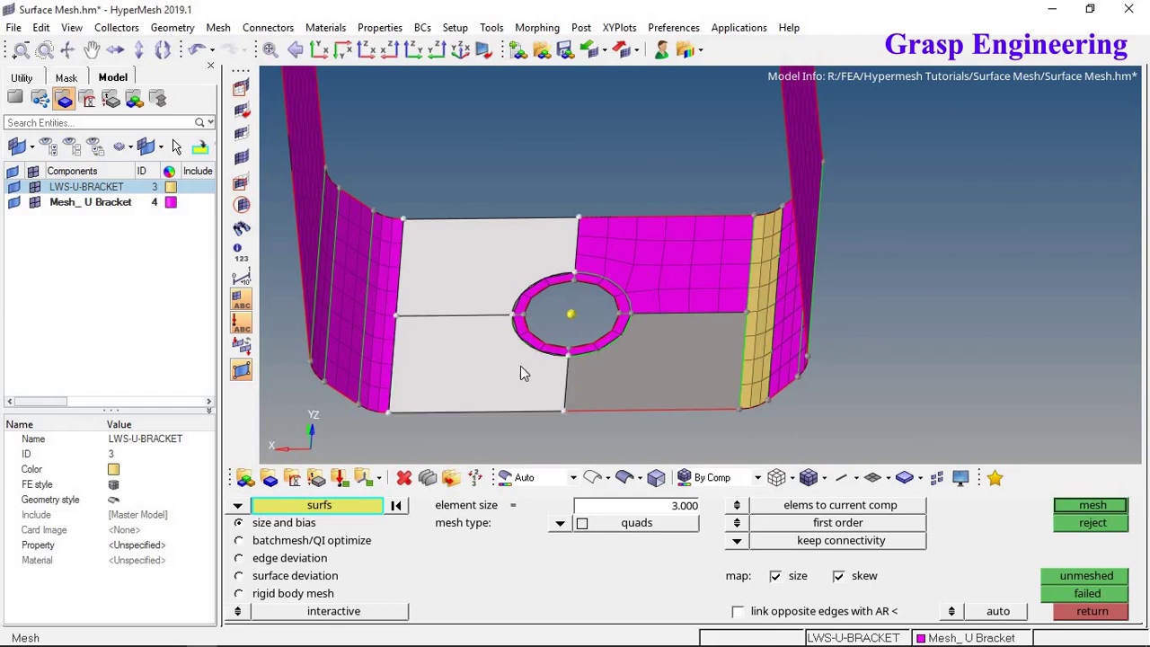
click(658, 382)
middle_click(478, 213)
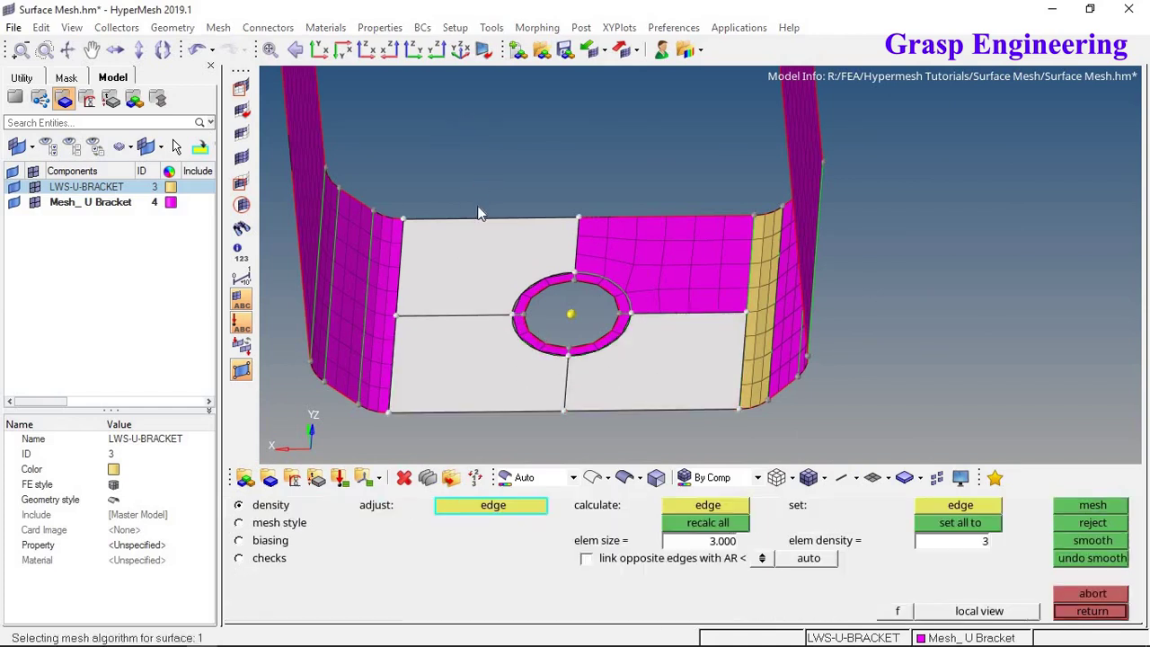
Set density 4 on the unmeshed half's long split edge and 6 on the adjoining outer long edge, and accept the quadrant meshes
scroll(530, 272, up, 3)
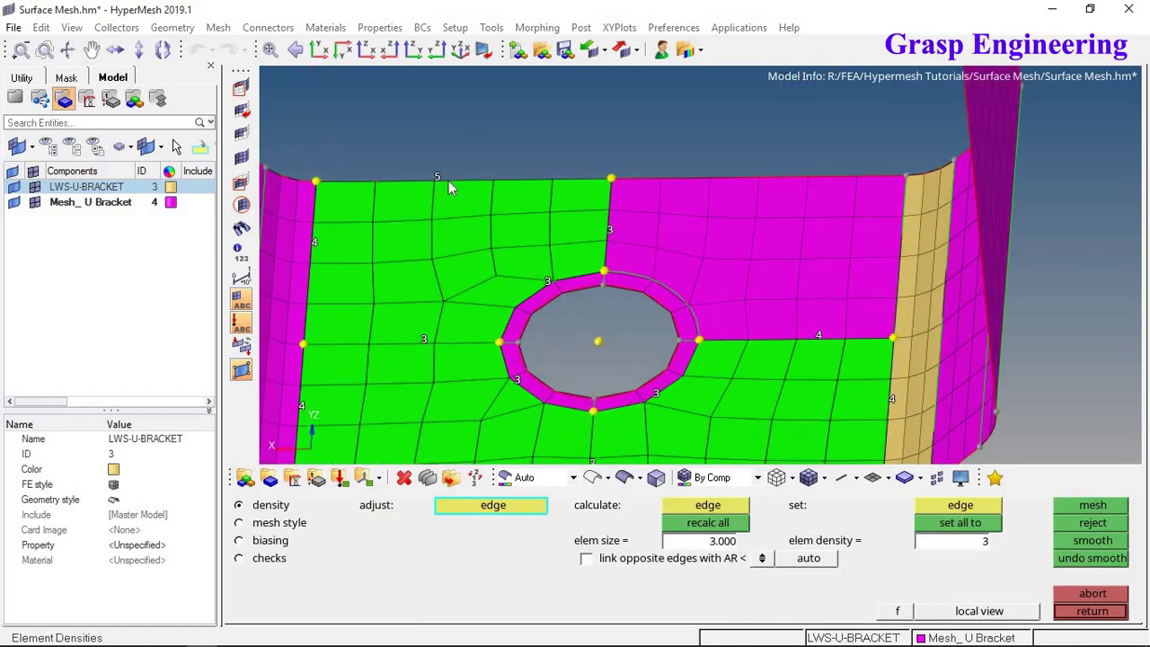
click(427, 340)
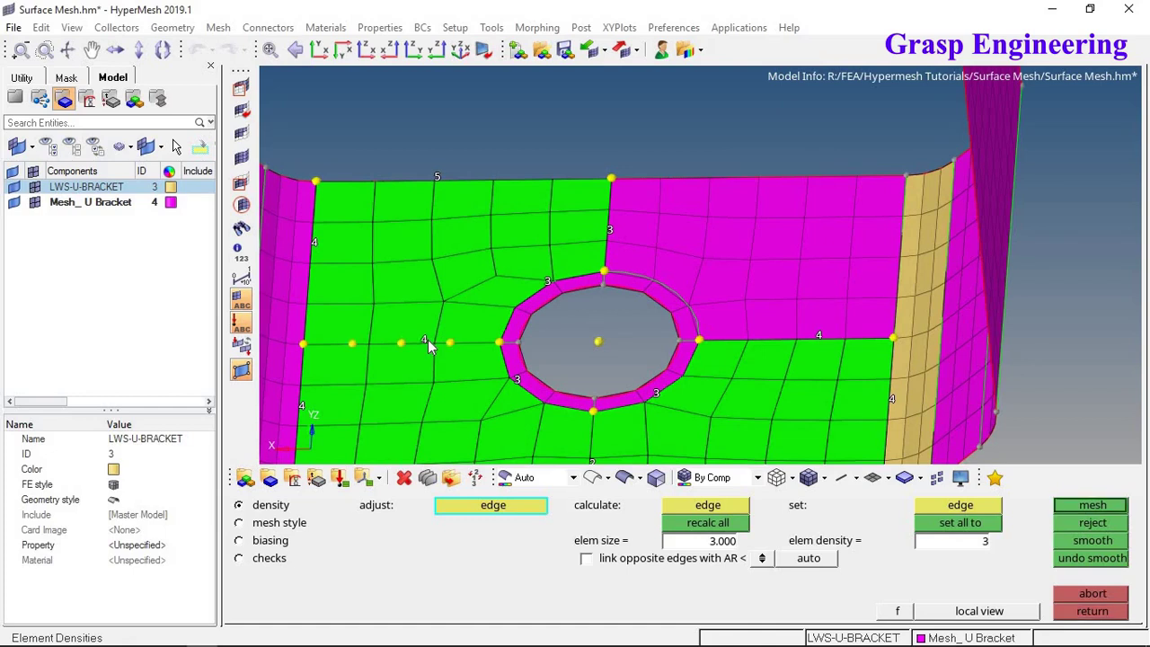
click(438, 176)
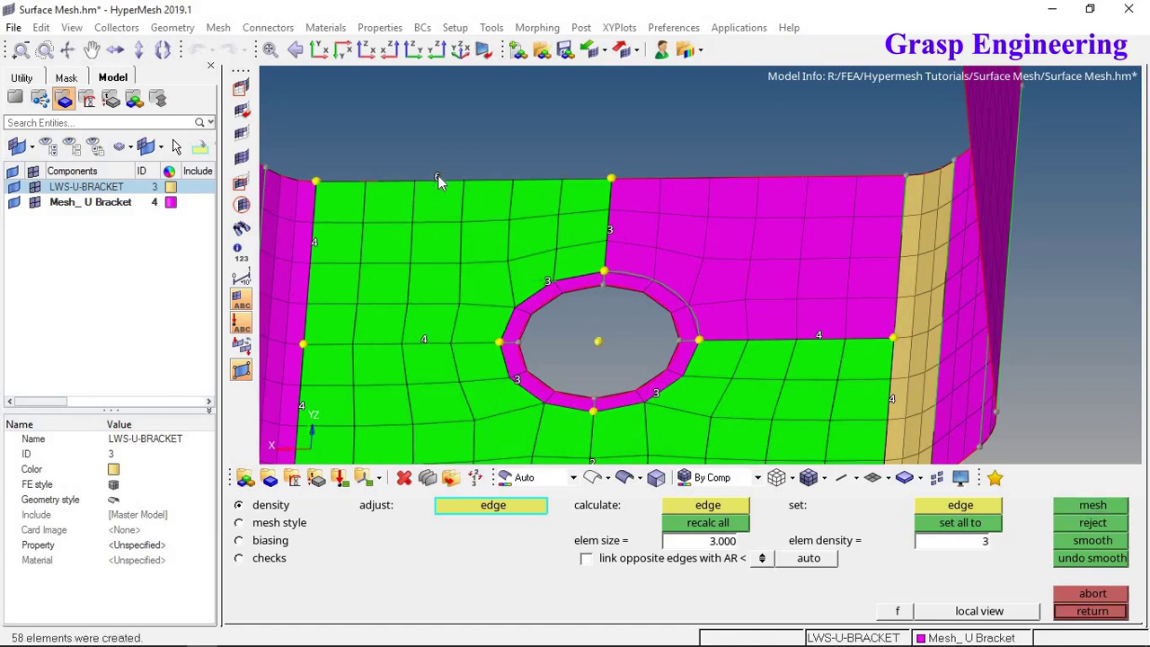
scroll(518, 206, down, 3)
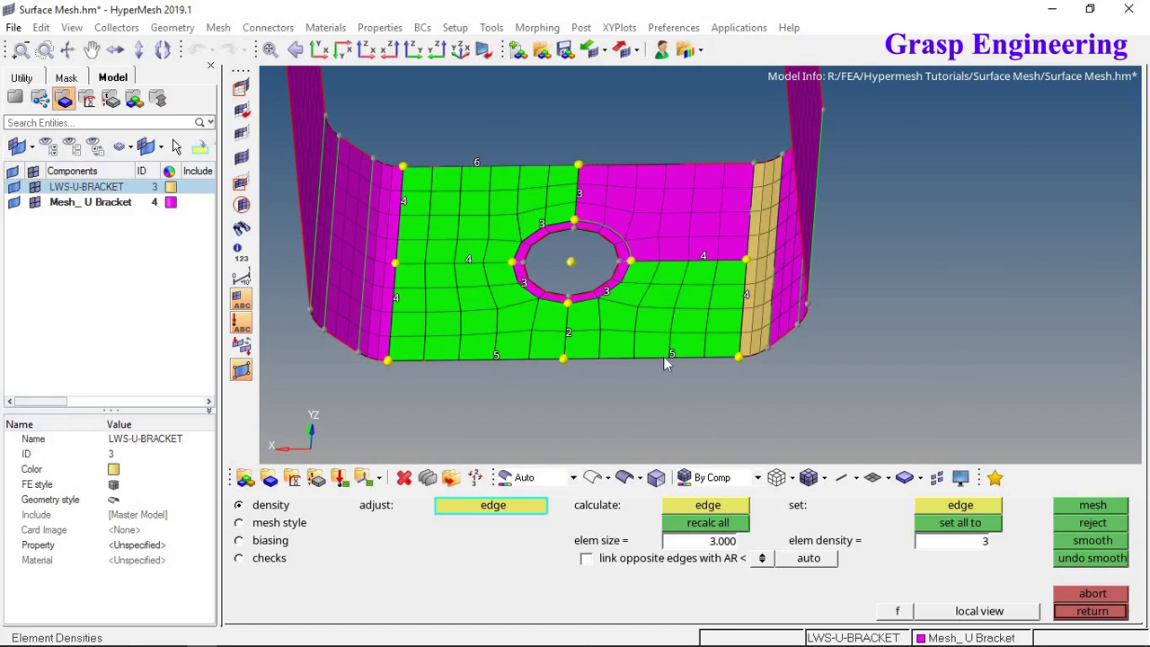
click(1092, 611)
ctrl+drag(683, 296, 611, 240)
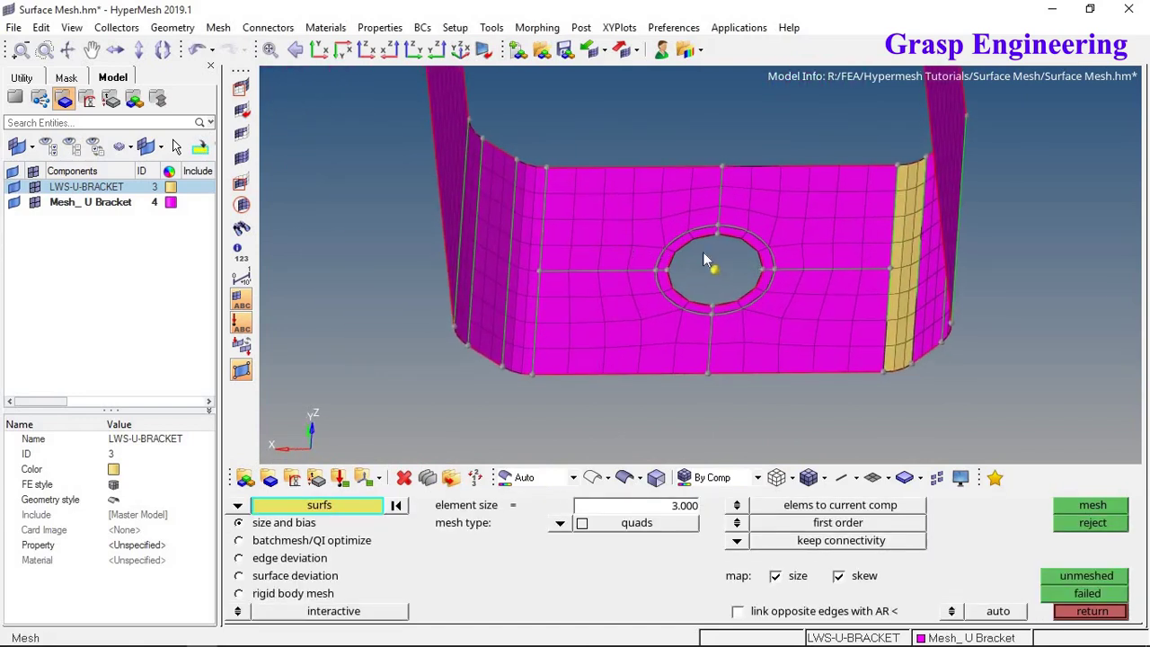
ctrl+drag(705, 261, 970, 287)
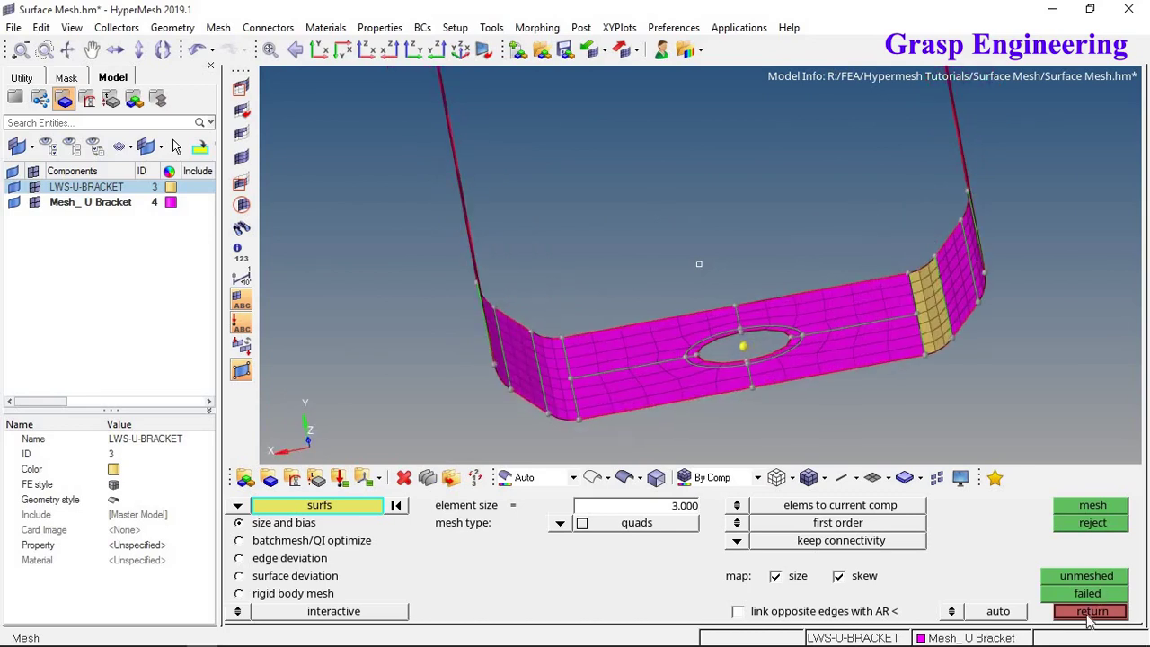
click(1092, 611)
Organize all of the bracket's mesh elements, including the strip along the bend, into the Mesh_ U Bracket component
ctrl+drag(719, 296, 744, 334)
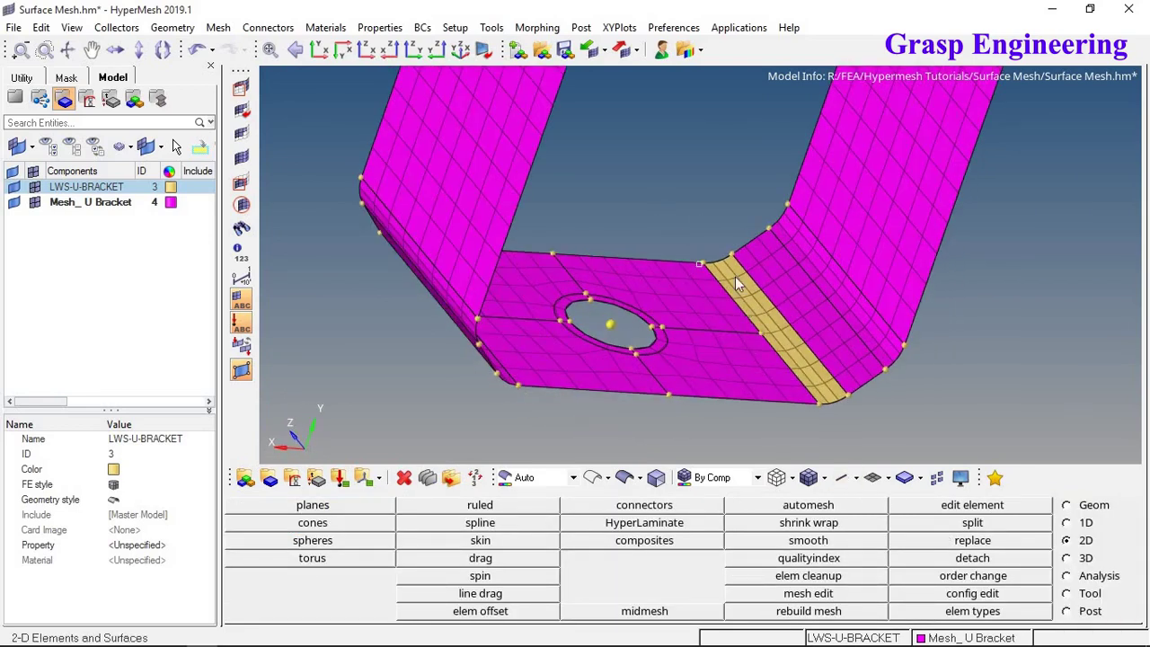
click(1089, 594)
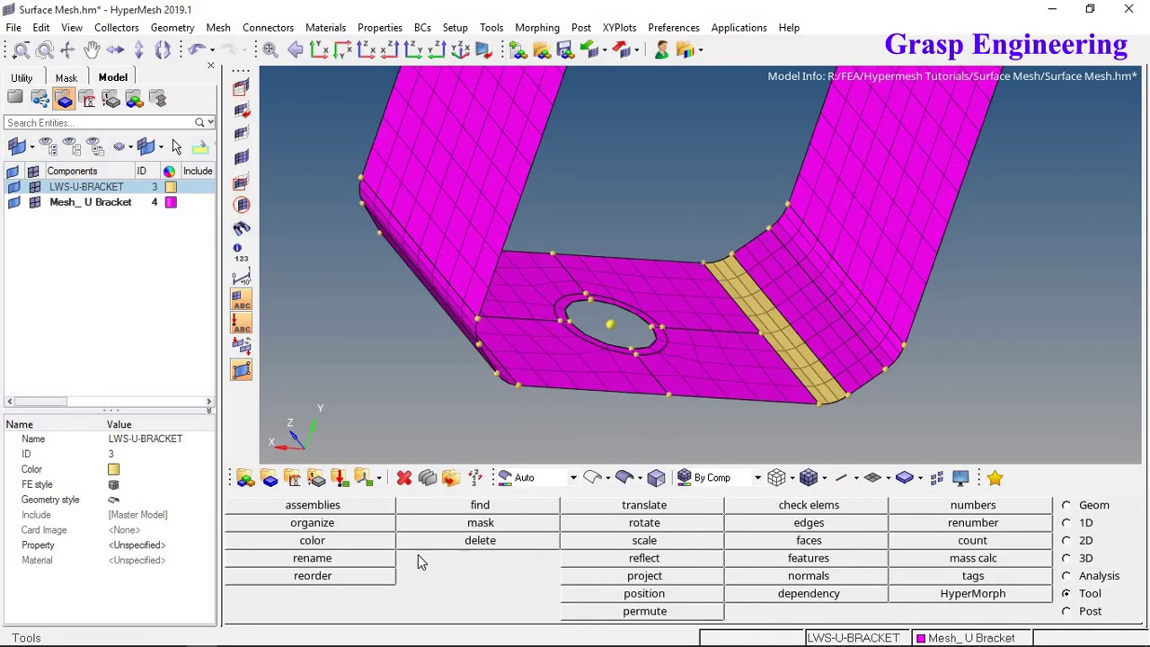
click(345, 527)
click(760, 355)
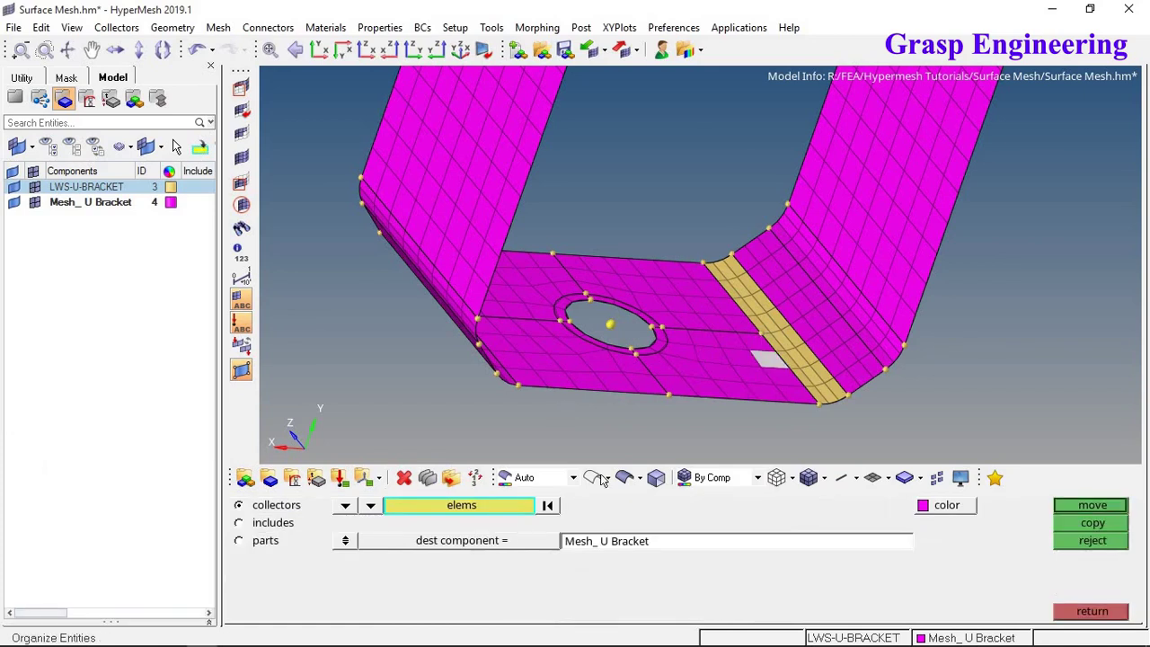
click(449, 507)
click(719, 558)
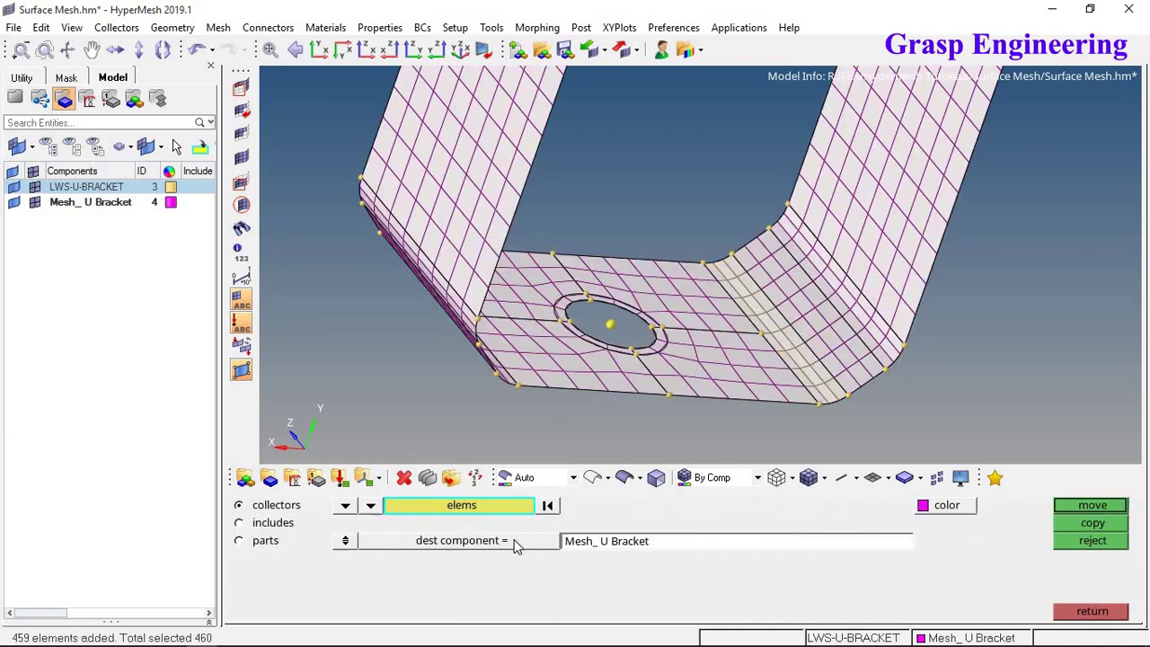
click(542, 549)
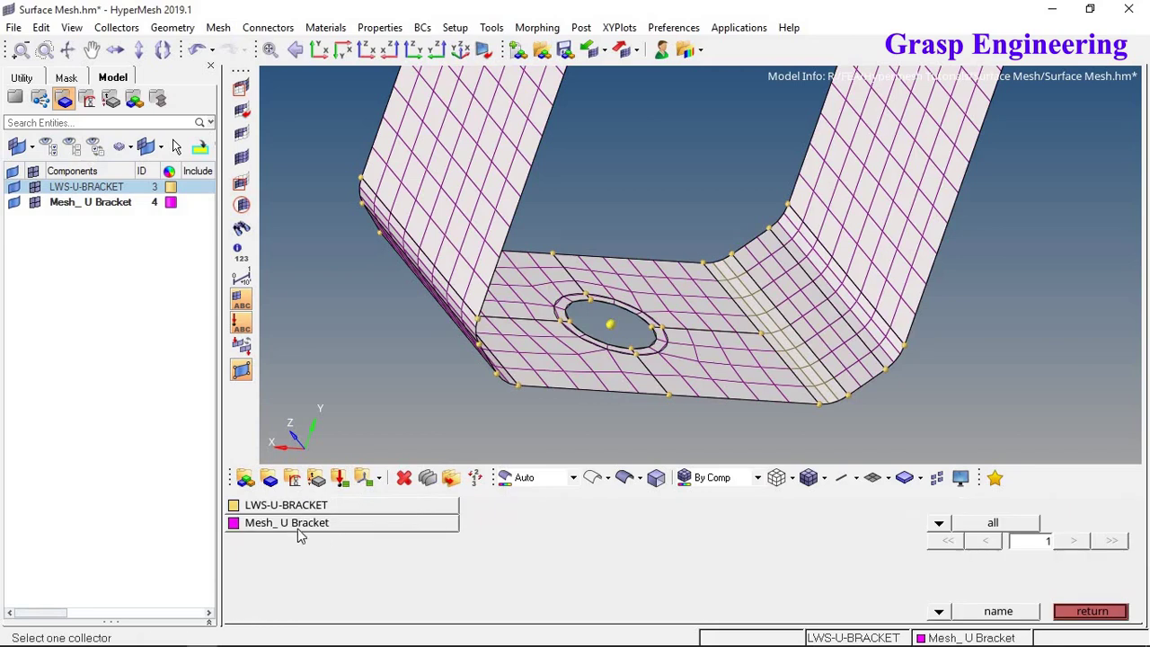
click(299, 526)
click(1064, 504)
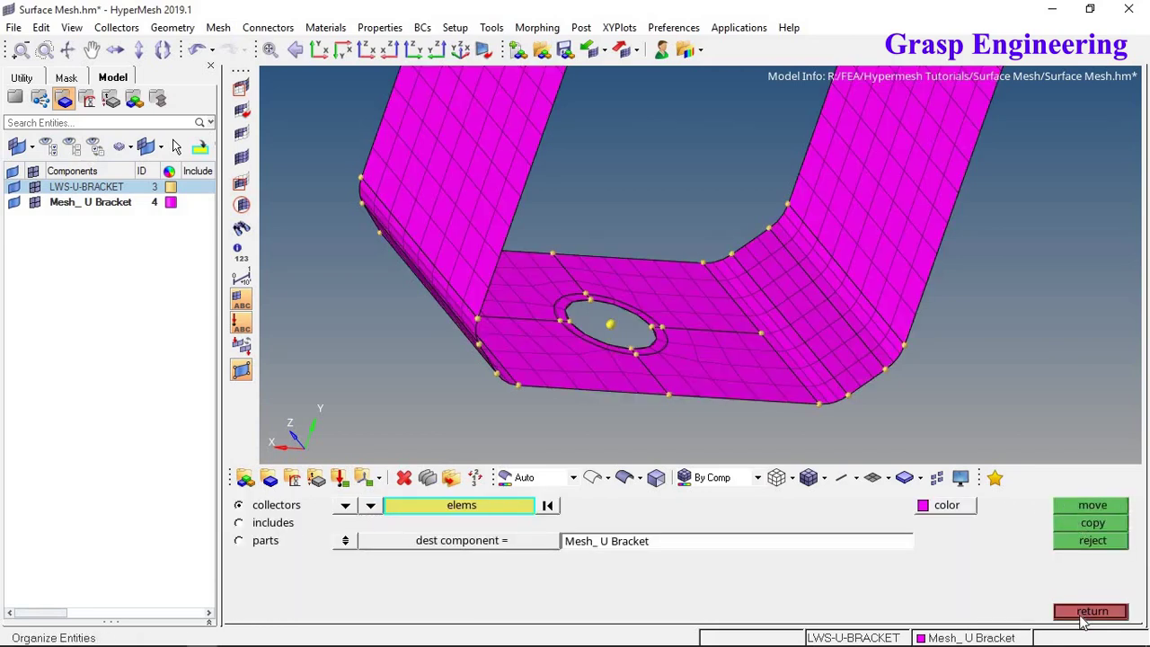
click(1081, 612)
Hide the components' geometry to examine the finished mesh on its own, and restore the geometry display to check around the hole
scroll(811, 339, down, 3)
ctrl+drag(812, 338, 154, 185)
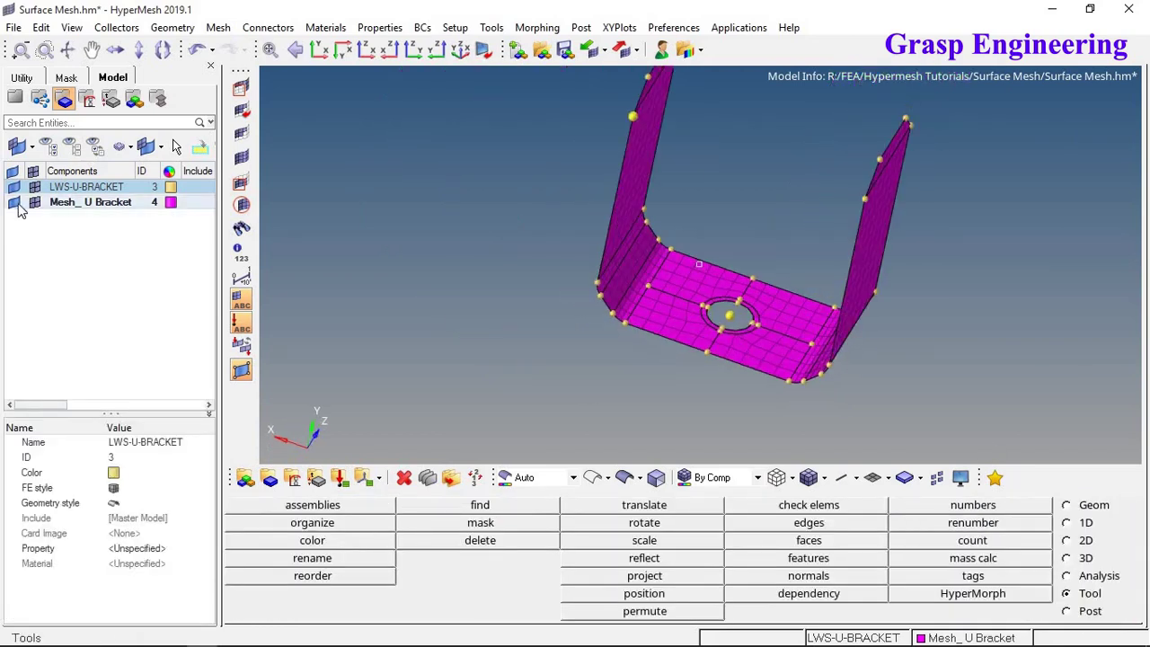
ctrl+drag(700, 270, 634, 272)
scroll(678, 390, up, 2)
ctrl+drag(675, 312, 26, 206)
right_click(13, 253)
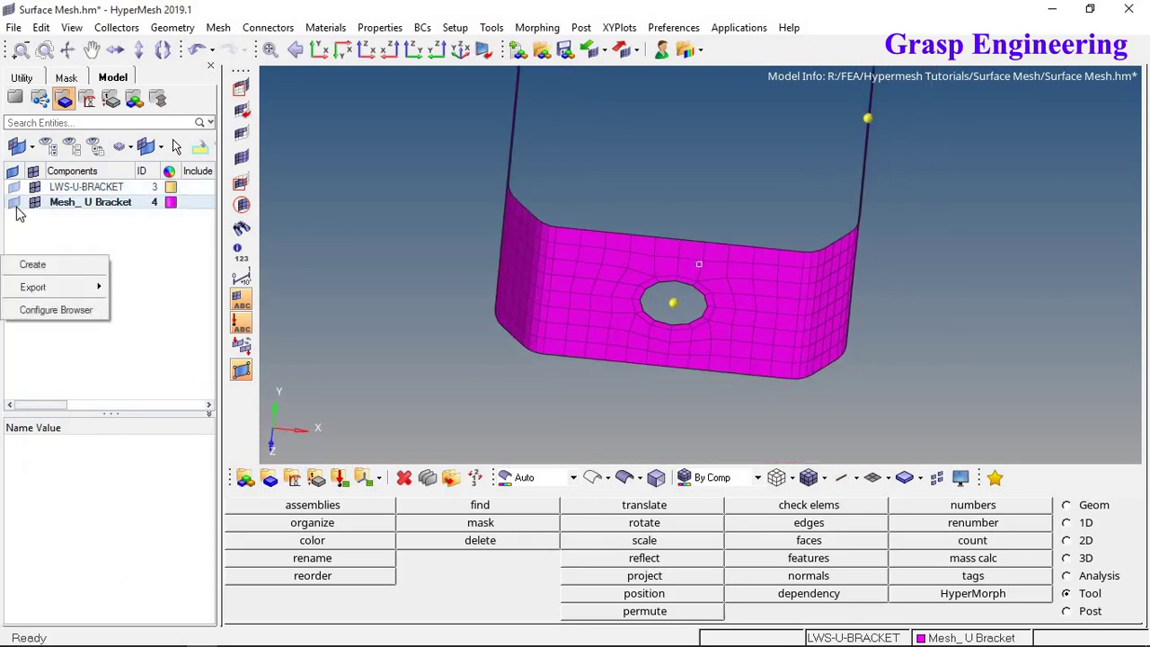
click(526, 282)
click(14, 185)
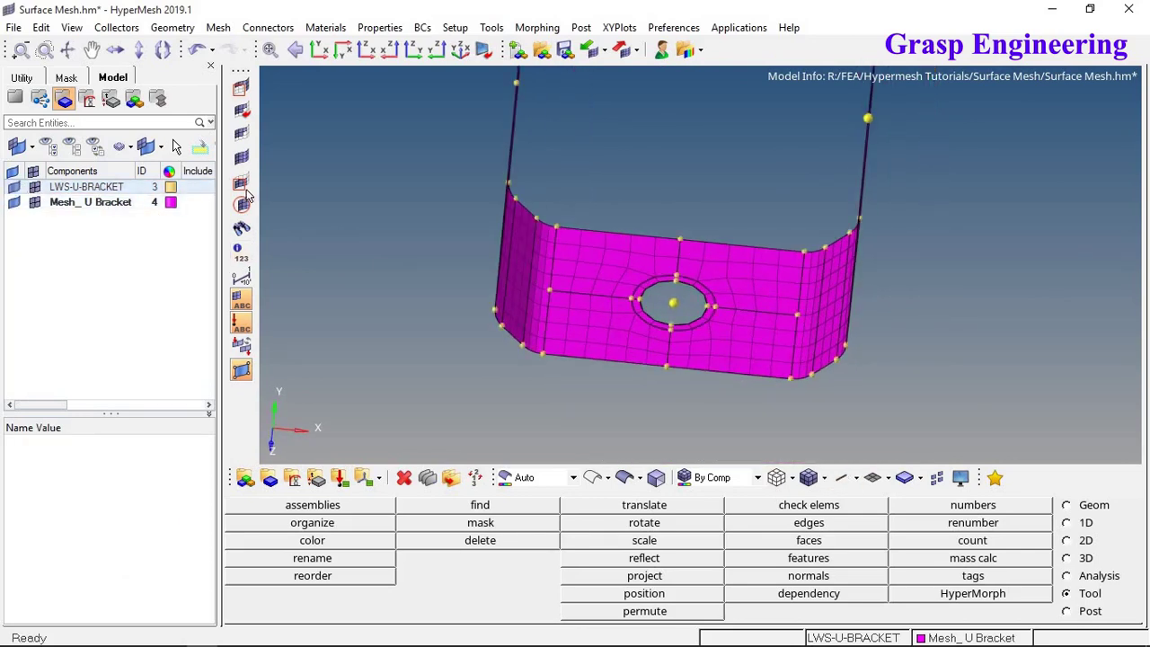
ctrl+drag(763, 260, 703, 299)
scroll(703, 298, up, 3)
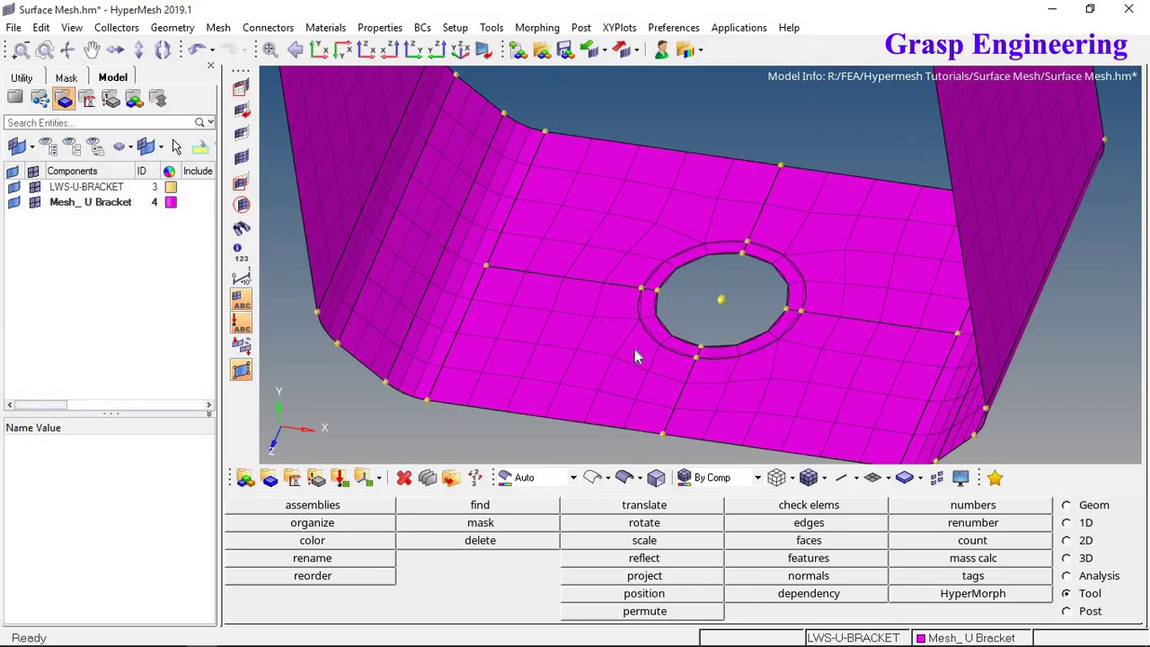
Examine the finished mesh on the whole U-bracket from several angles, covering both upright flanges, the bends and the base hole
scroll(759, 261, down, 2)
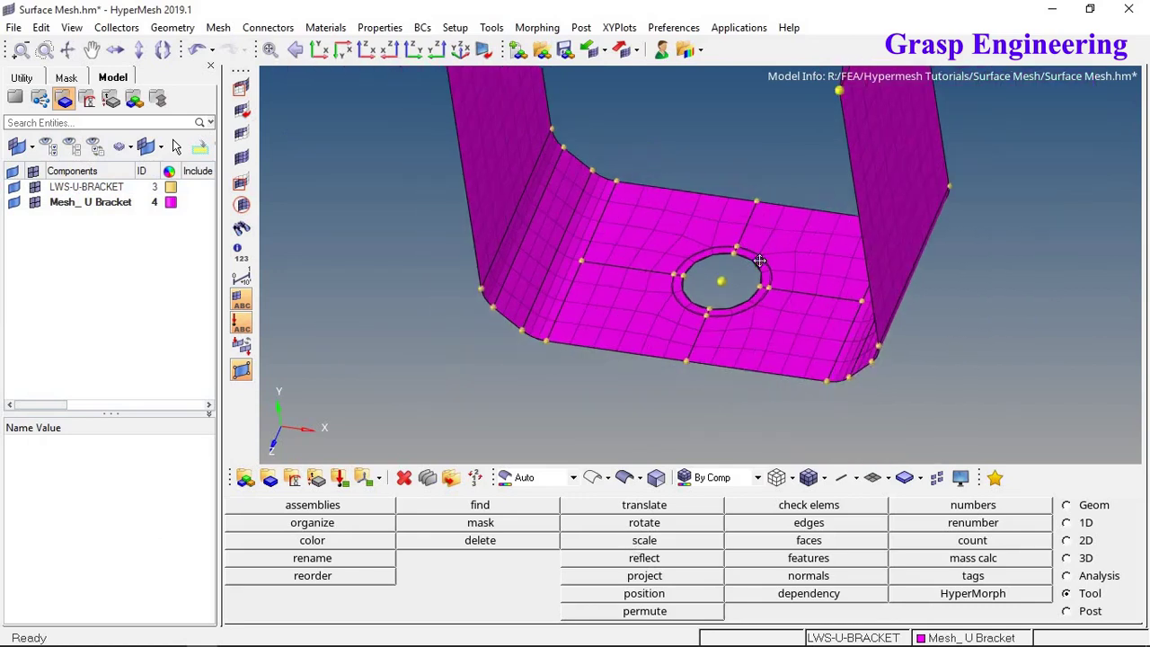
ctrl+drag(759, 261, 580, 125)
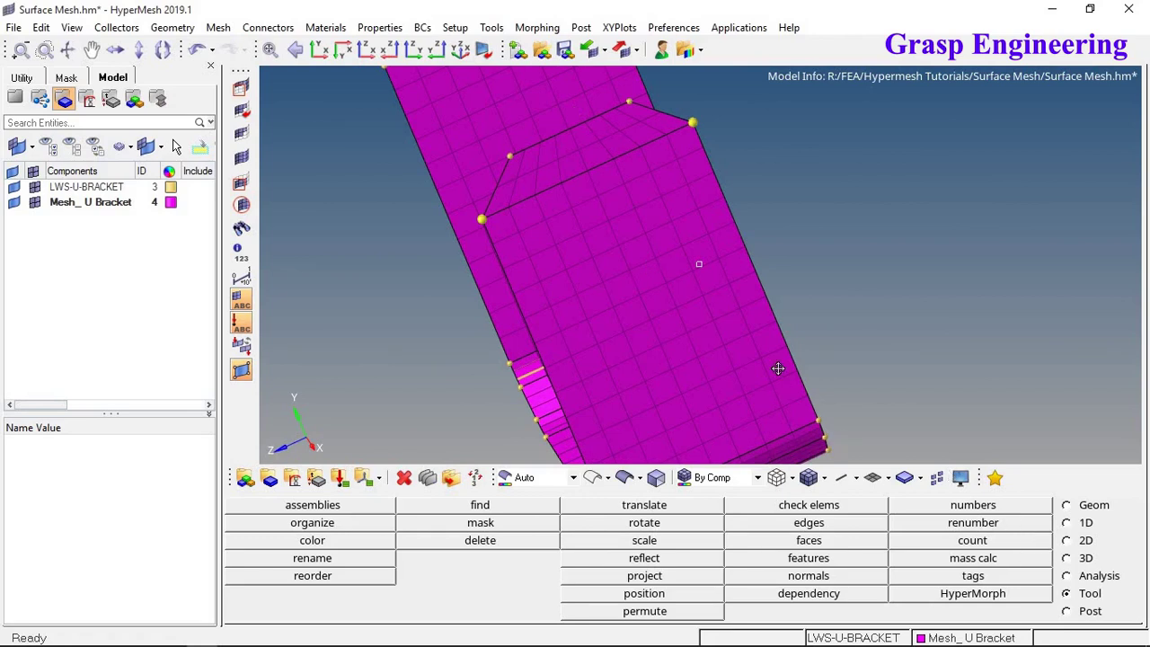
ctrl+drag(778, 368, 693, 257)
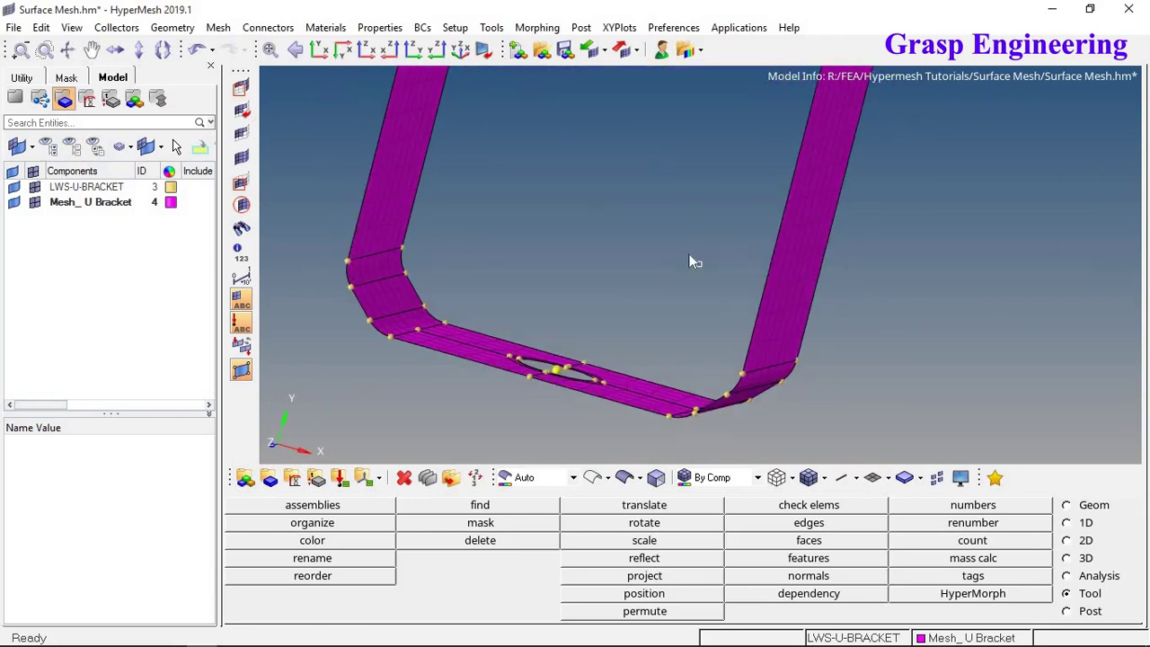
ctrl+drag(585, 316, 625, 346)
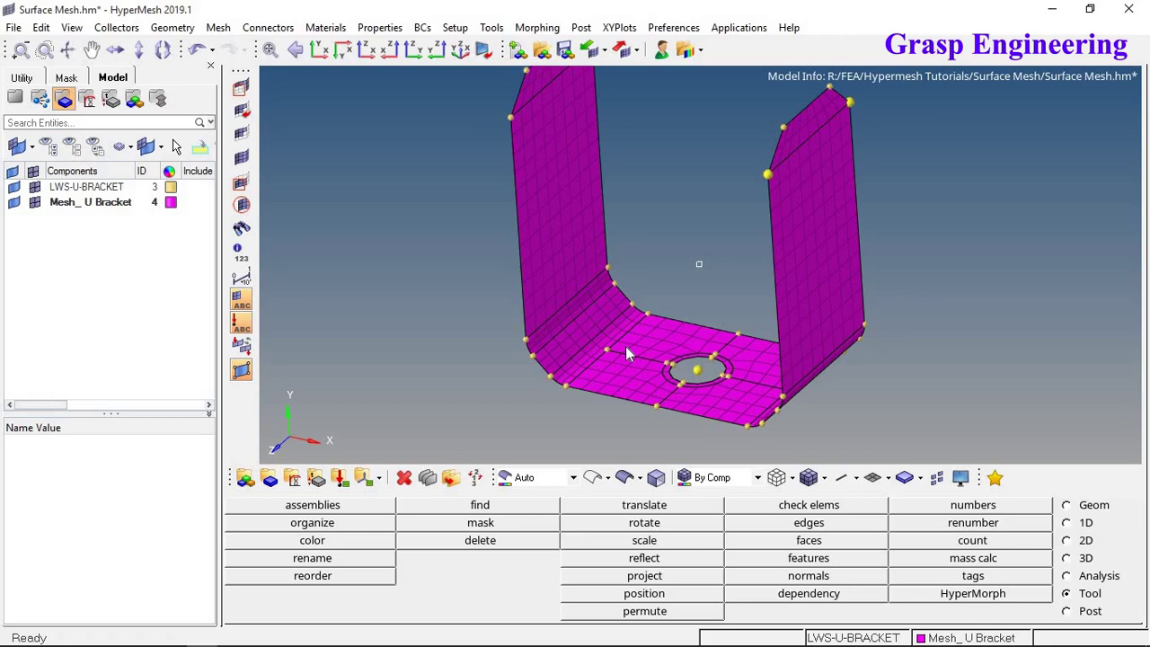
scroll(587, 359, down, 2)
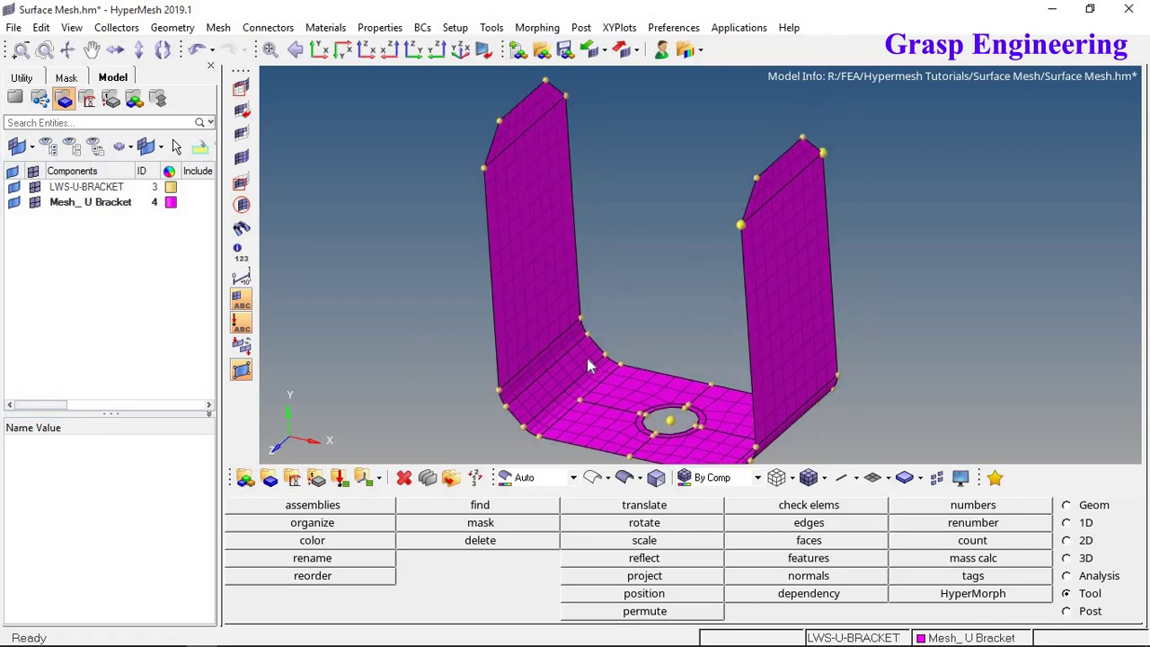
ctrl+drag(603, 384, 653, 437)
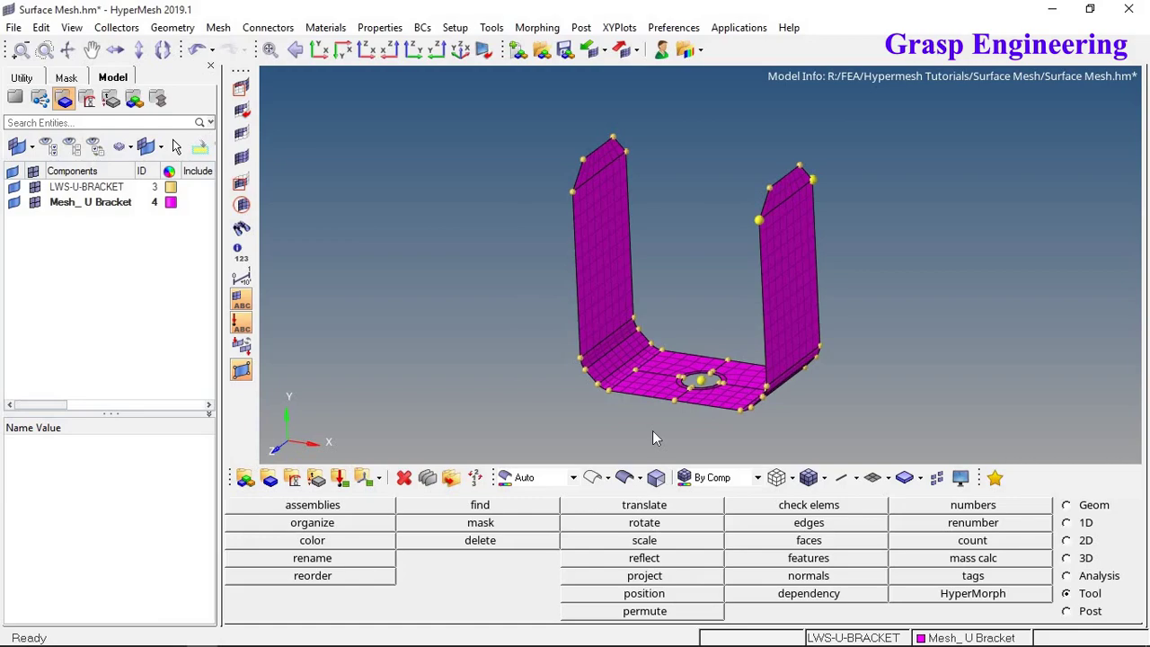